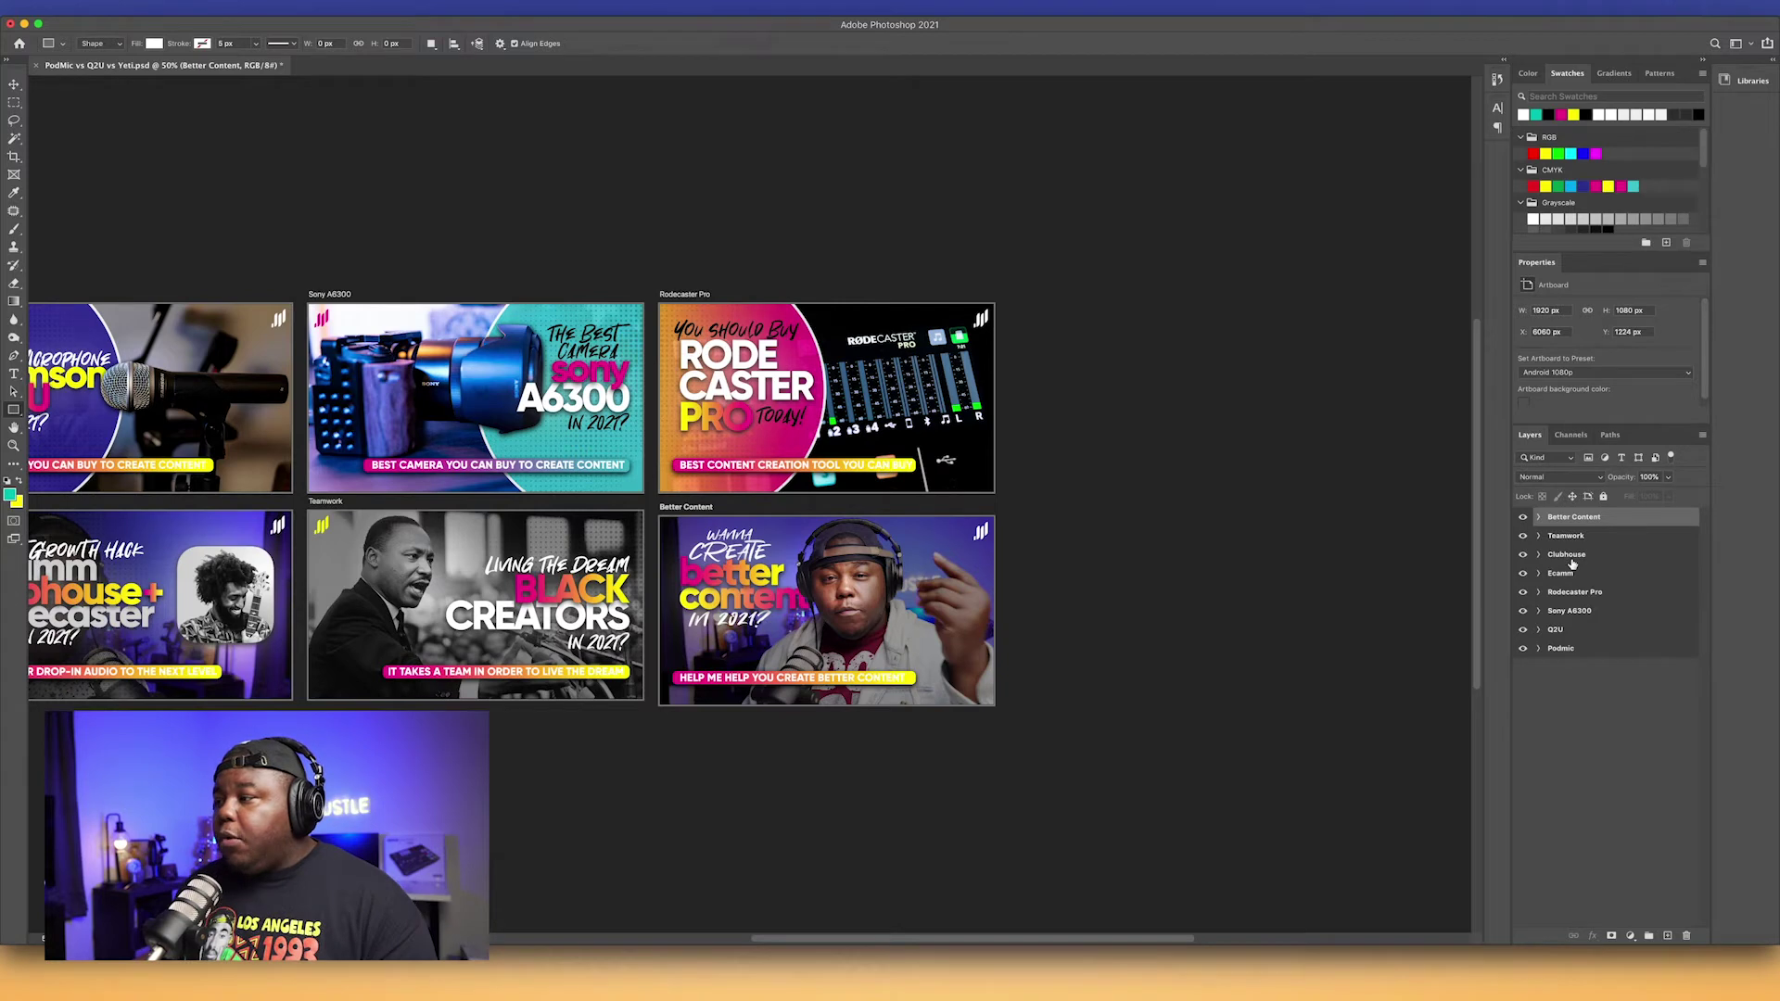
Step: Duplicate the Better Content artboard with Cmd+J and zoom in to view the copy
key(super+j)
scroll(1175, 608, right, 4)
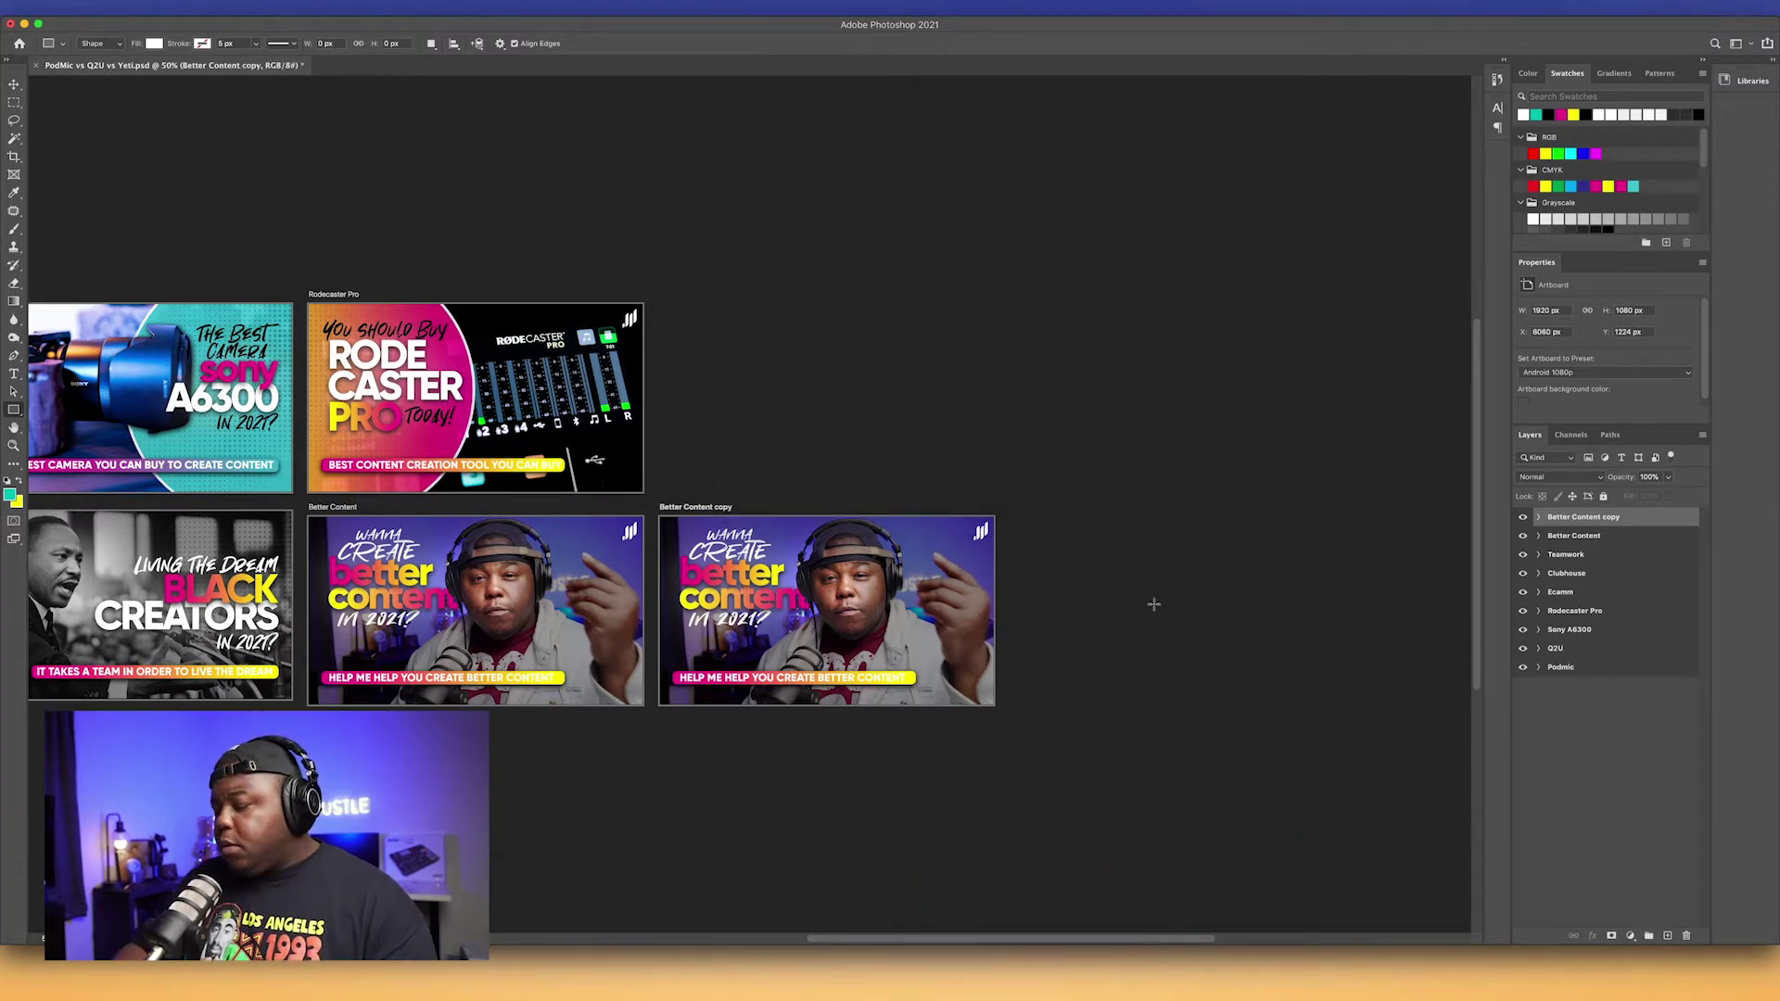
key(super+equal)
key(super+equal)
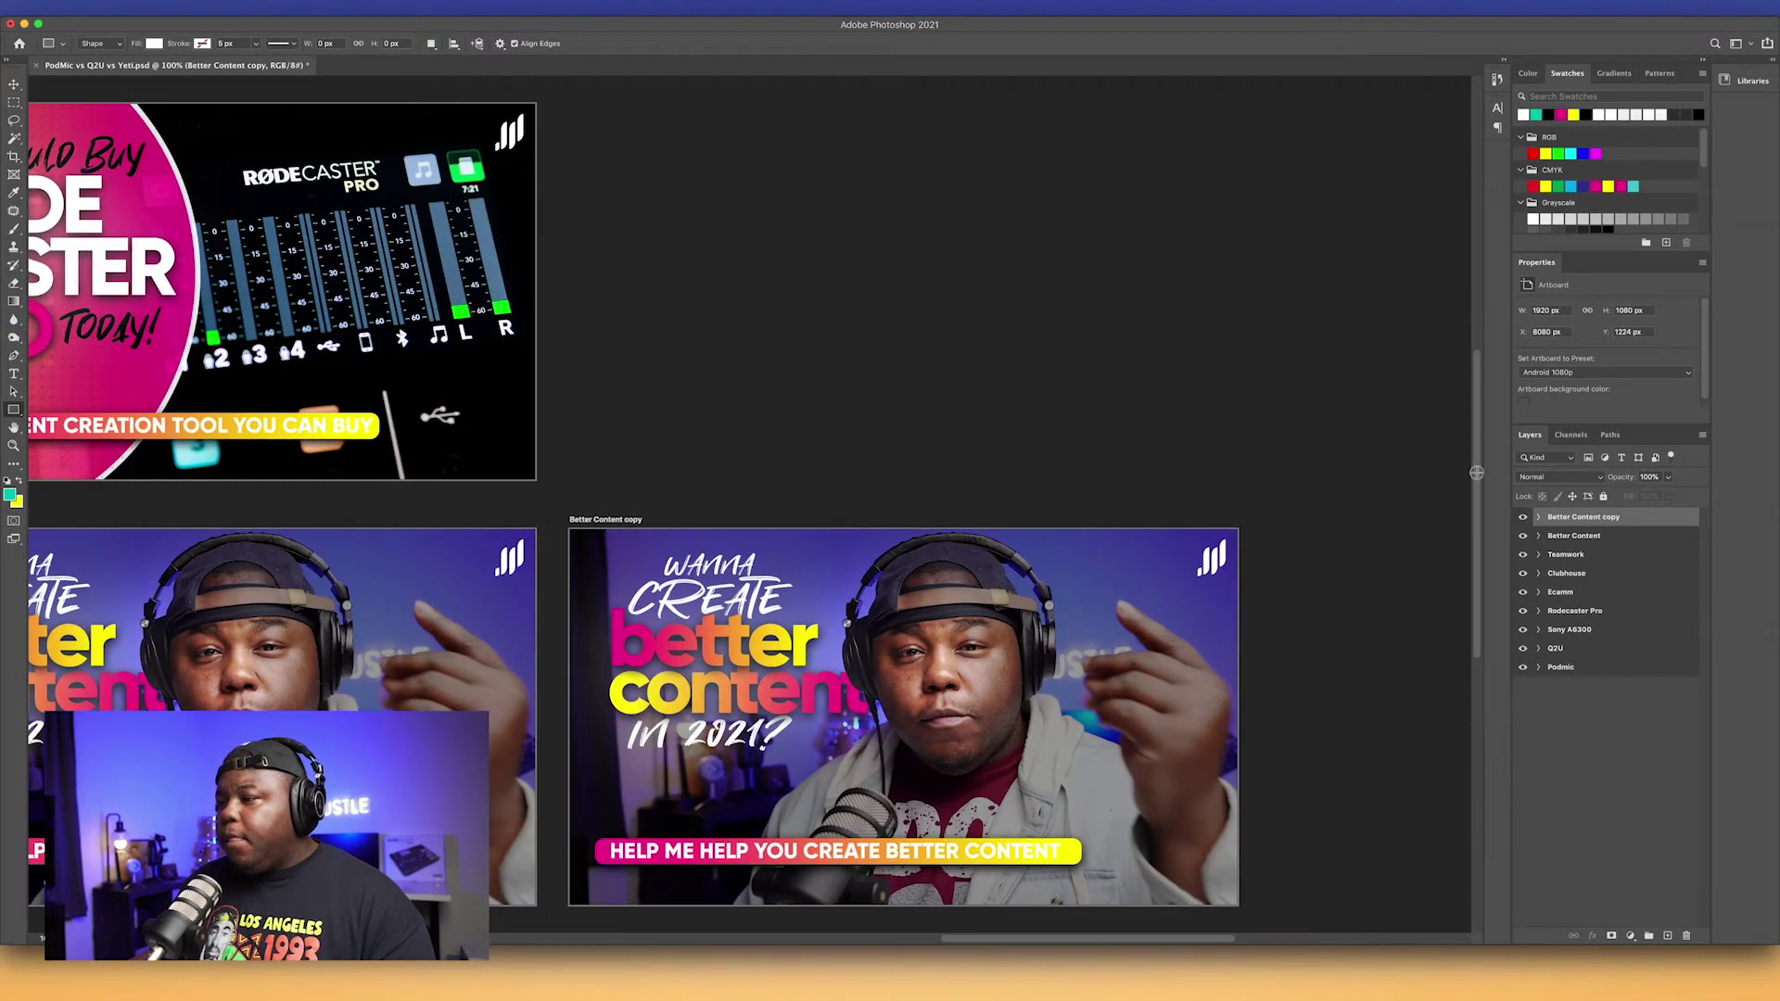
scroll(965, 777, down, 5)
drag(955, 943, 979, 939)
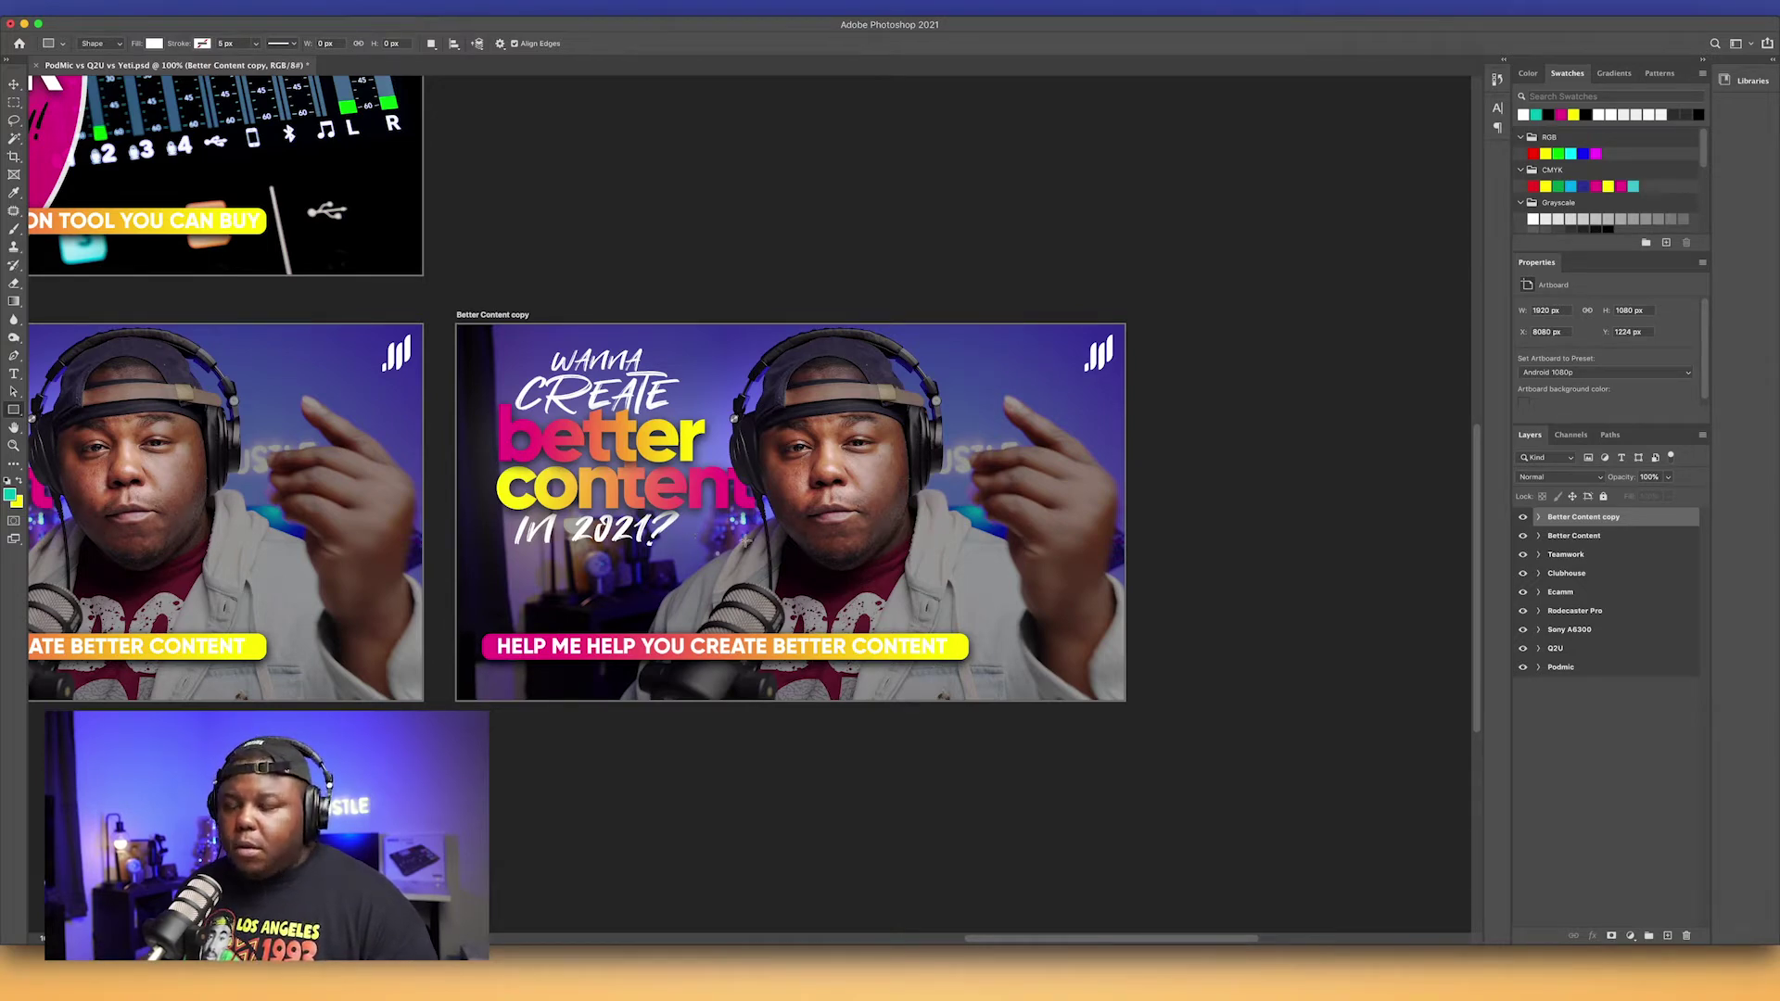
Step: Hide Group 1, Layer 1 copy 2 and the screenshot layer, leaving black Layer 1 selected
click(1538, 517)
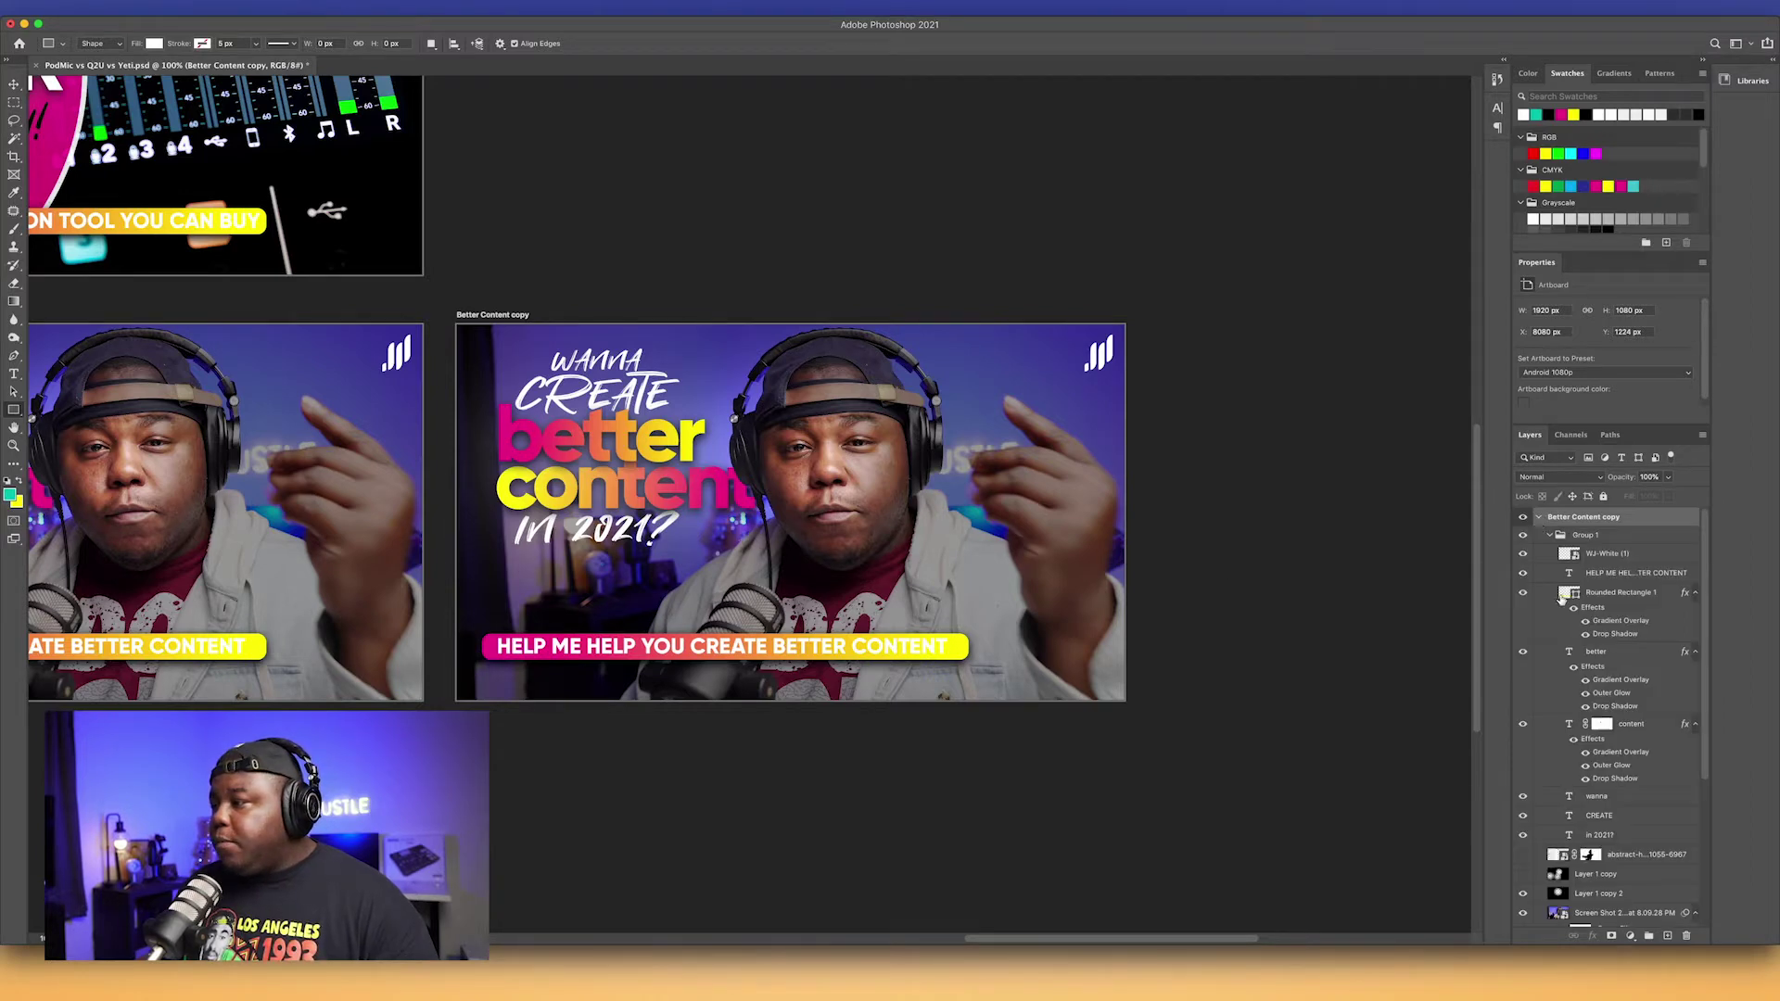
click(1551, 538)
right_click(1533, 543)
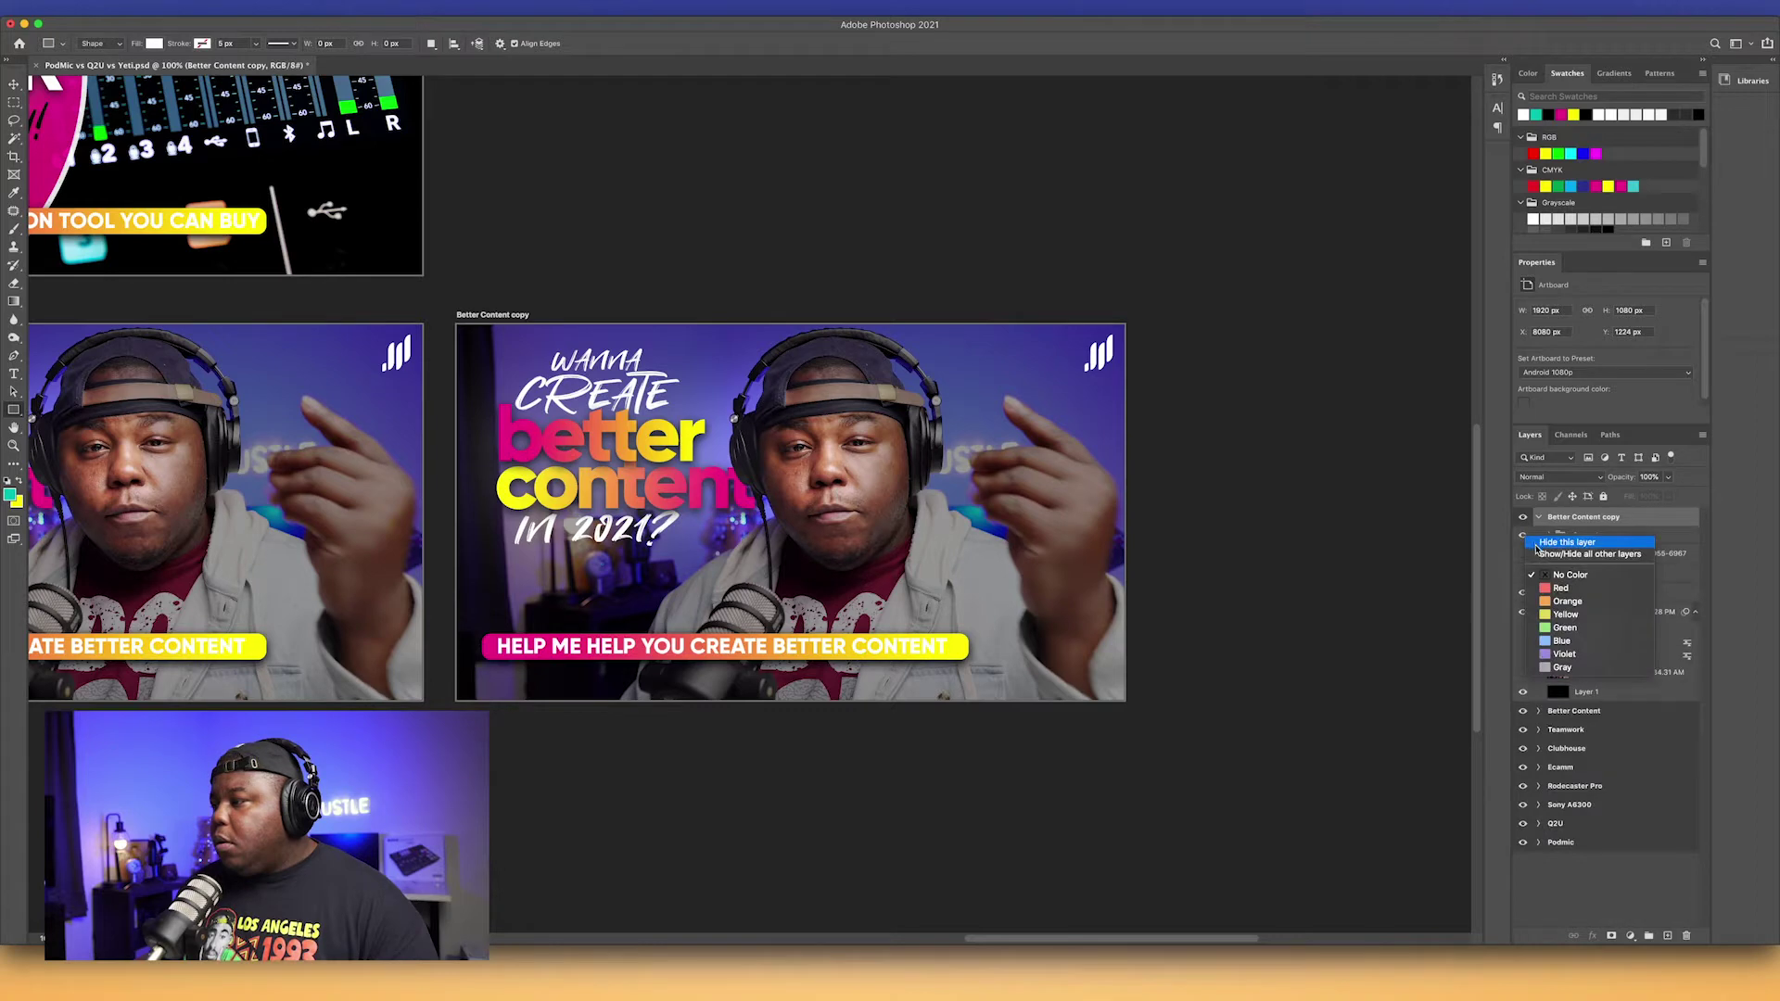
click(1539, 544)
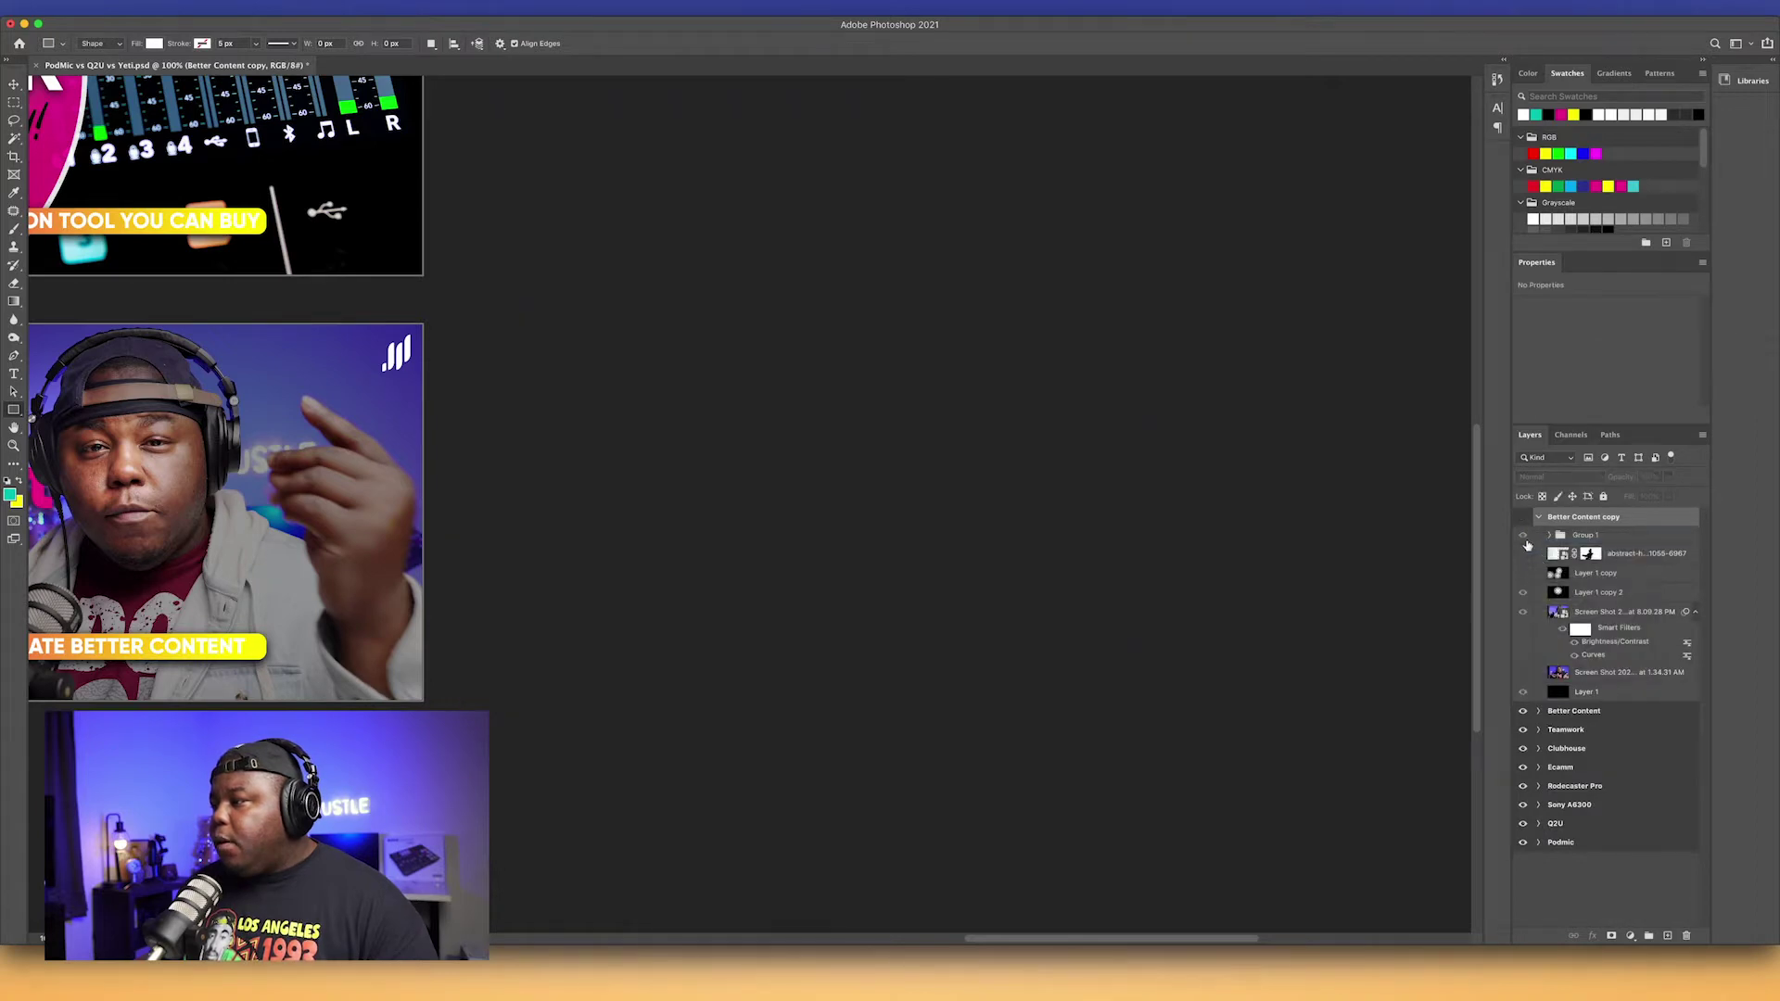
click(1526, 518)
click(1522, 534)
click(1522, 592)
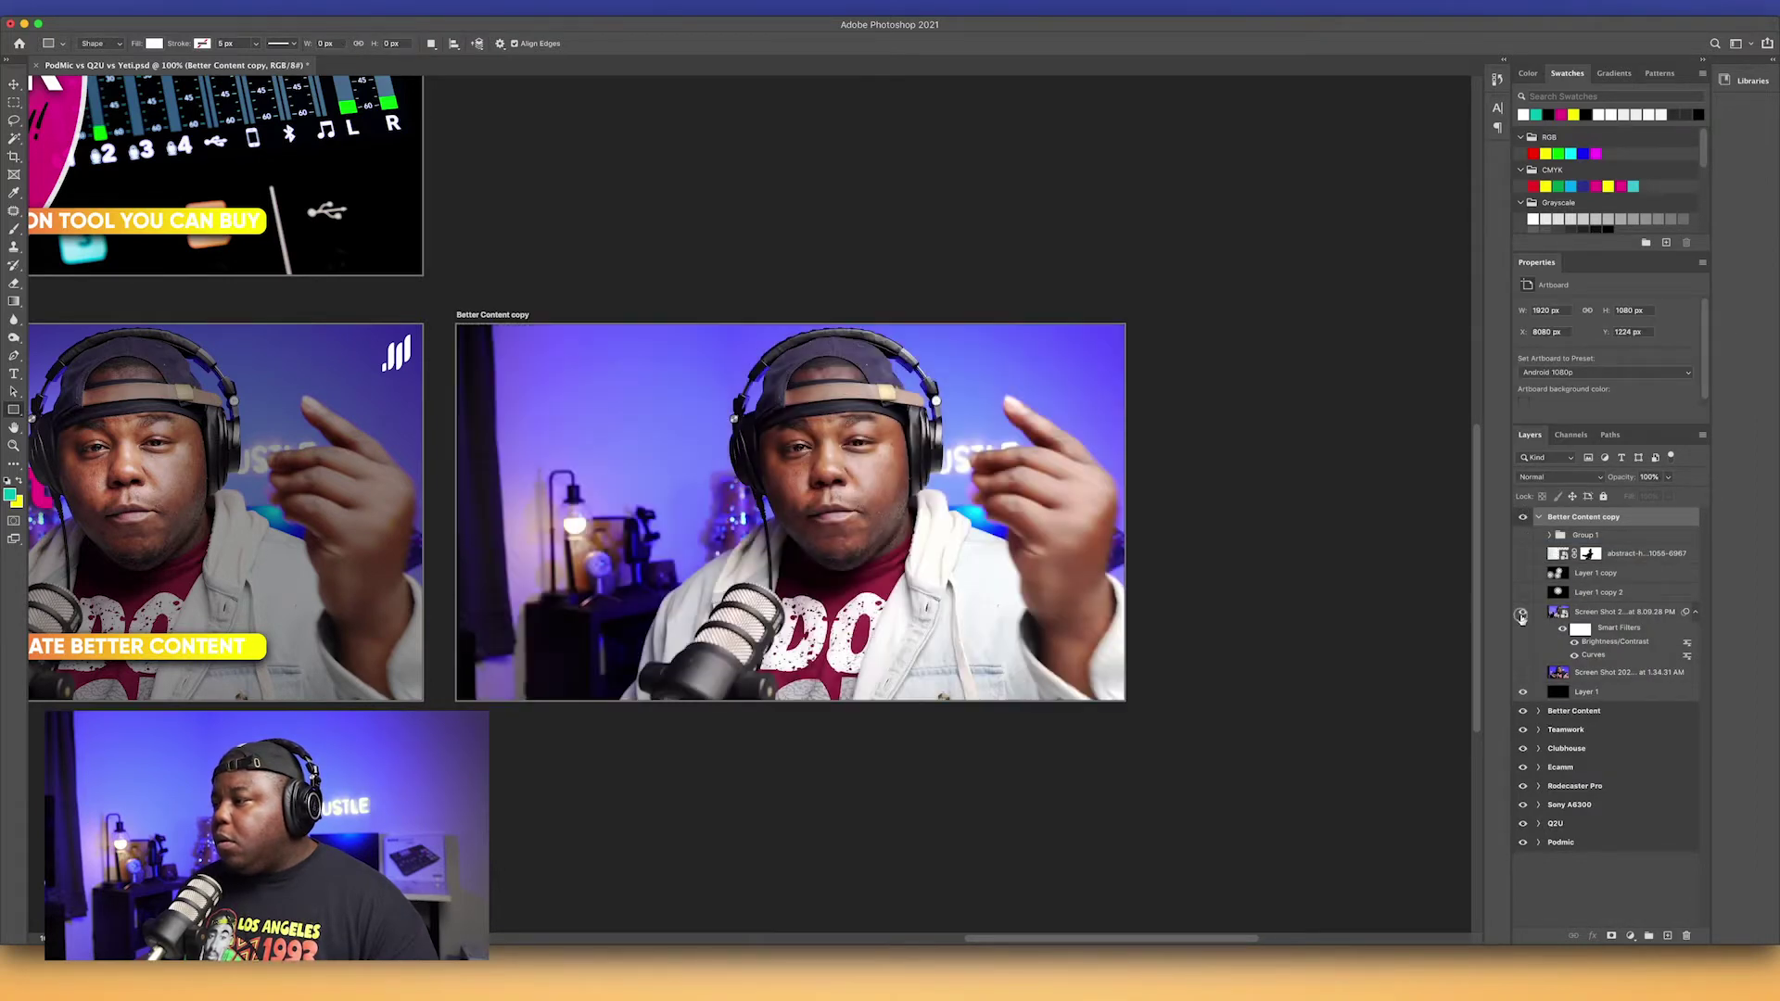
click(1523, 611)
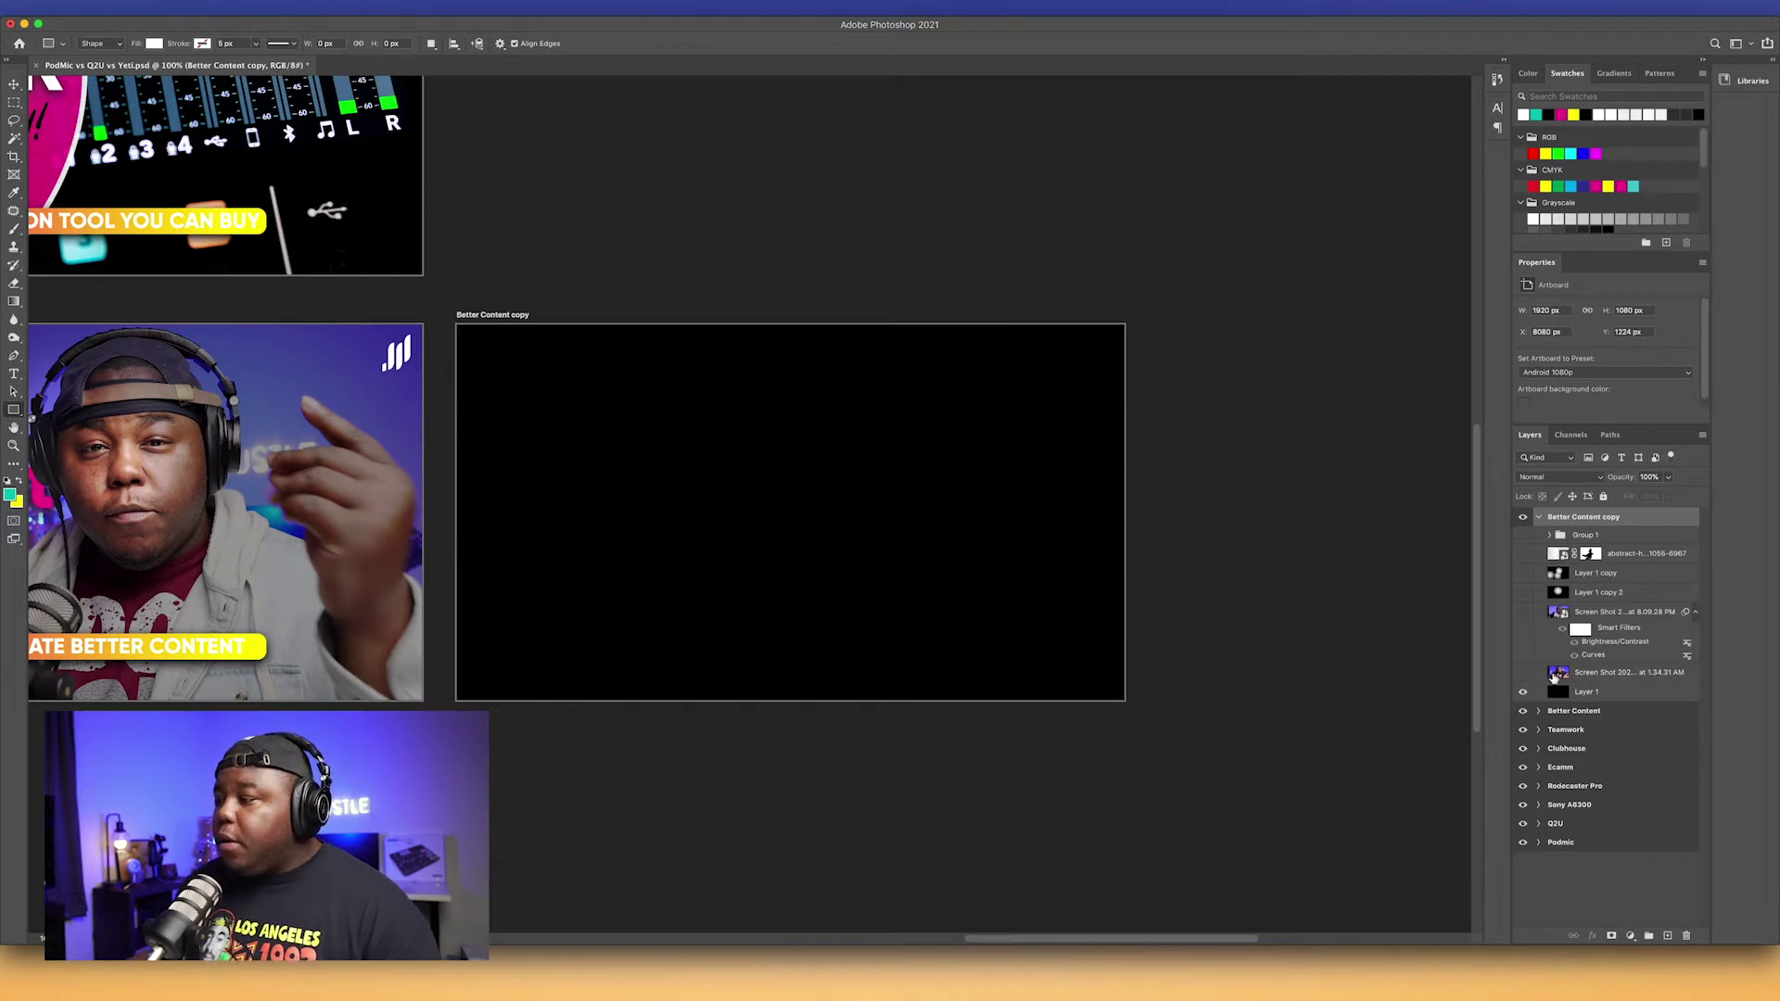
click(1618, 695)
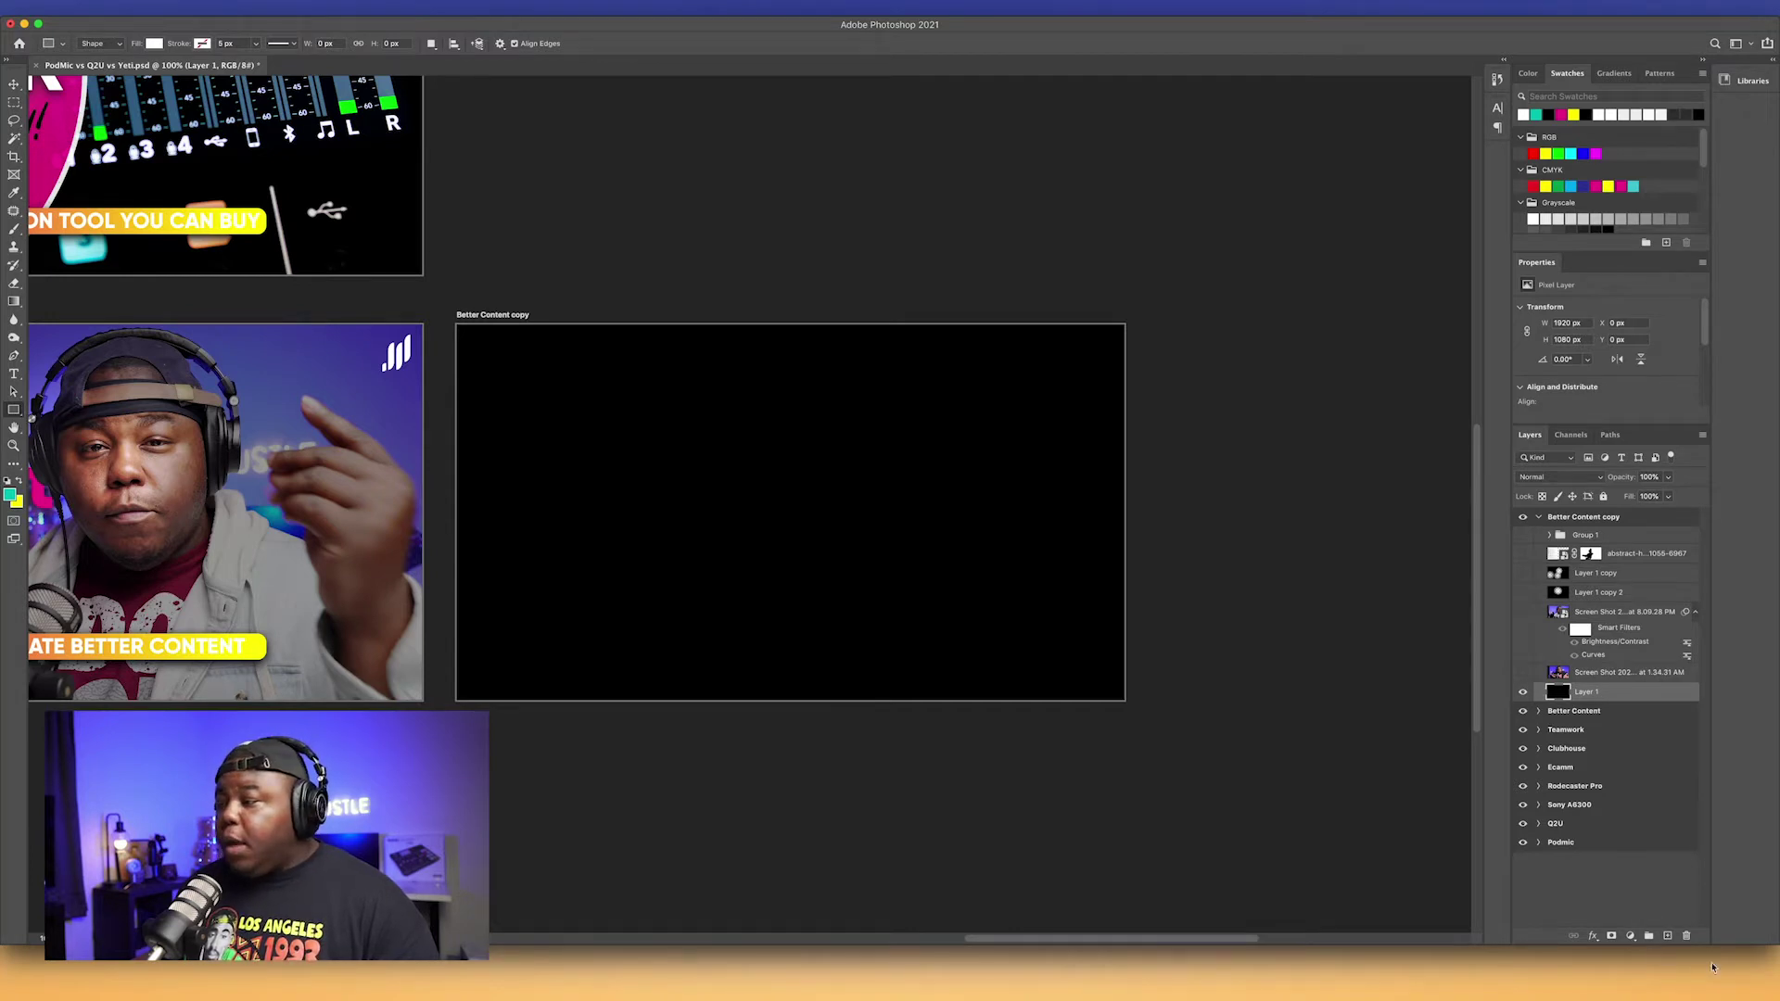
Step: Add a new empty layer above Layer 1 and set the type colour to white
click(1668, 937)
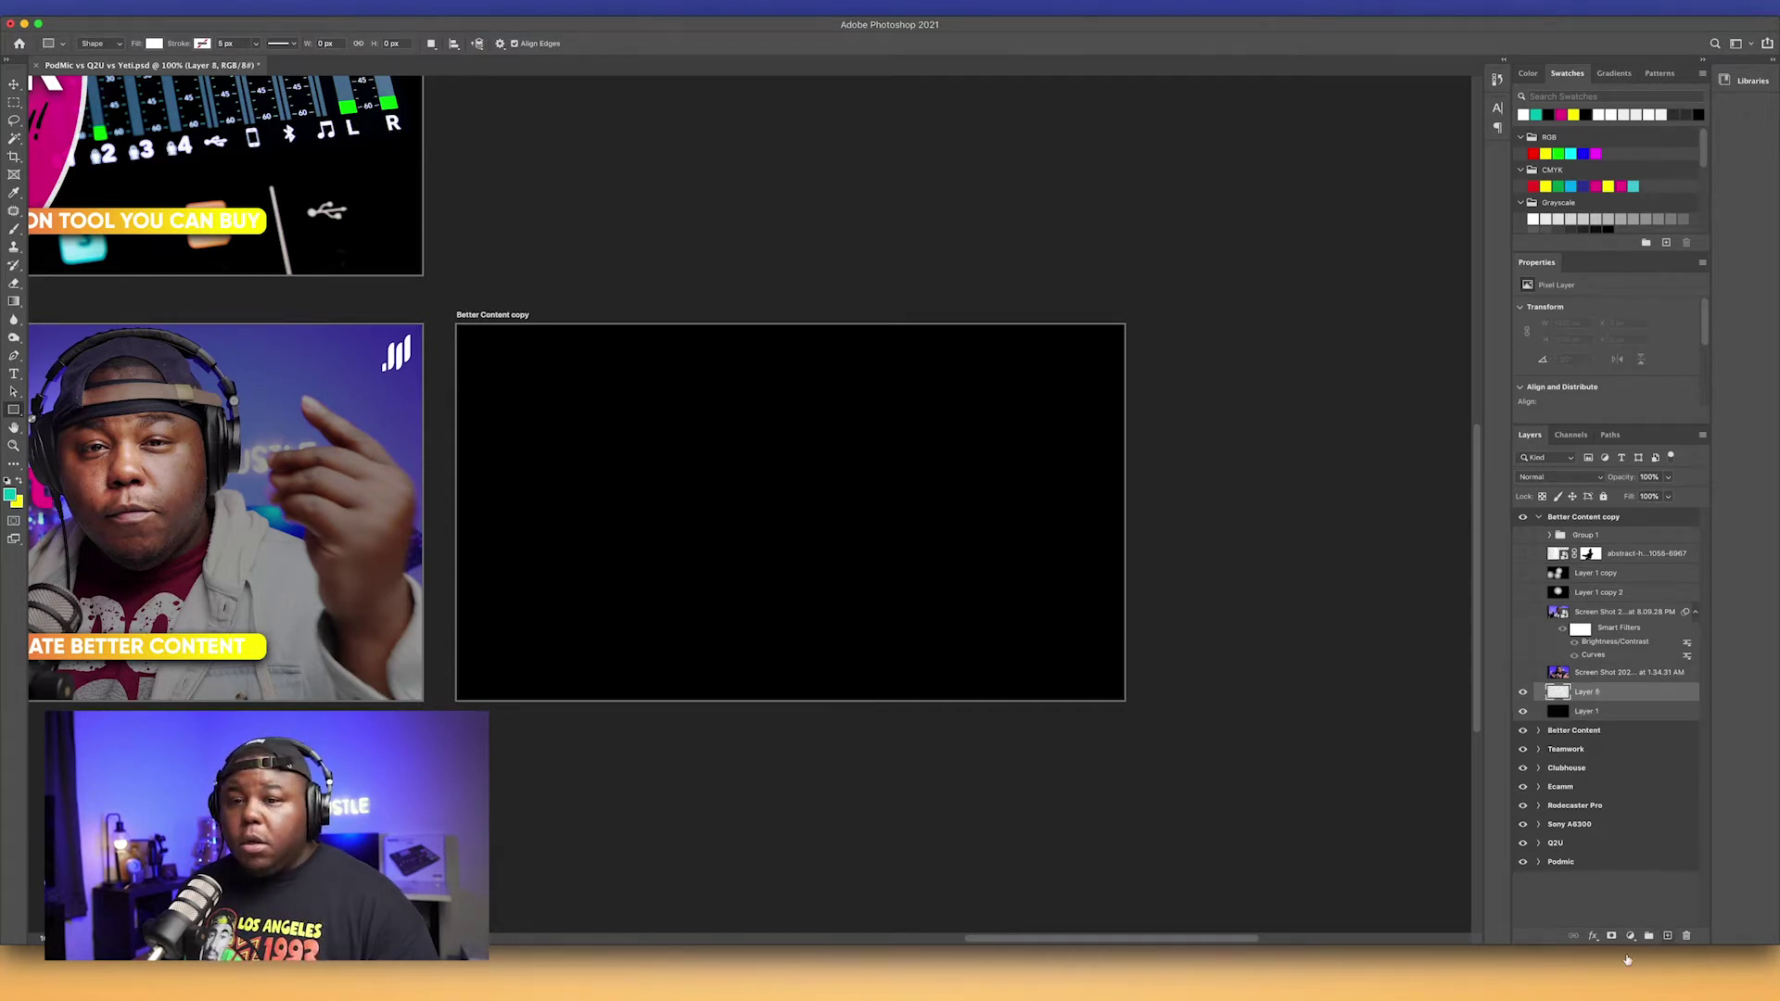
click(14, 373)
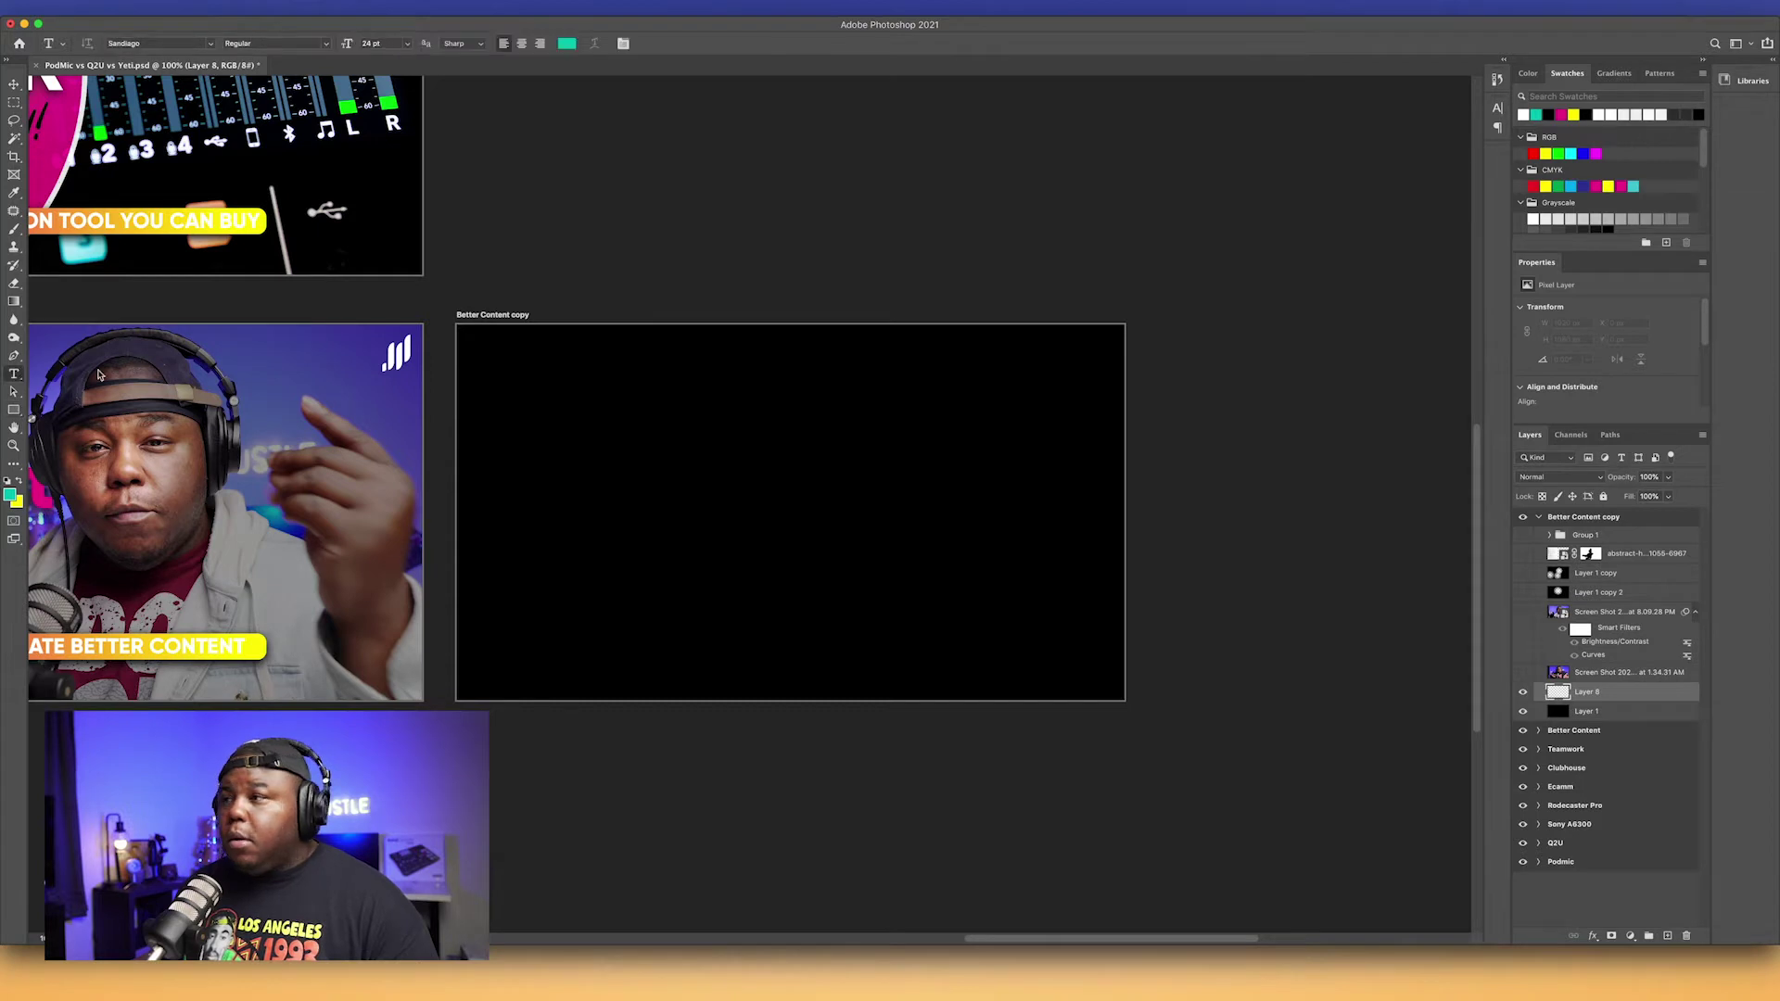
click(1523, 114)
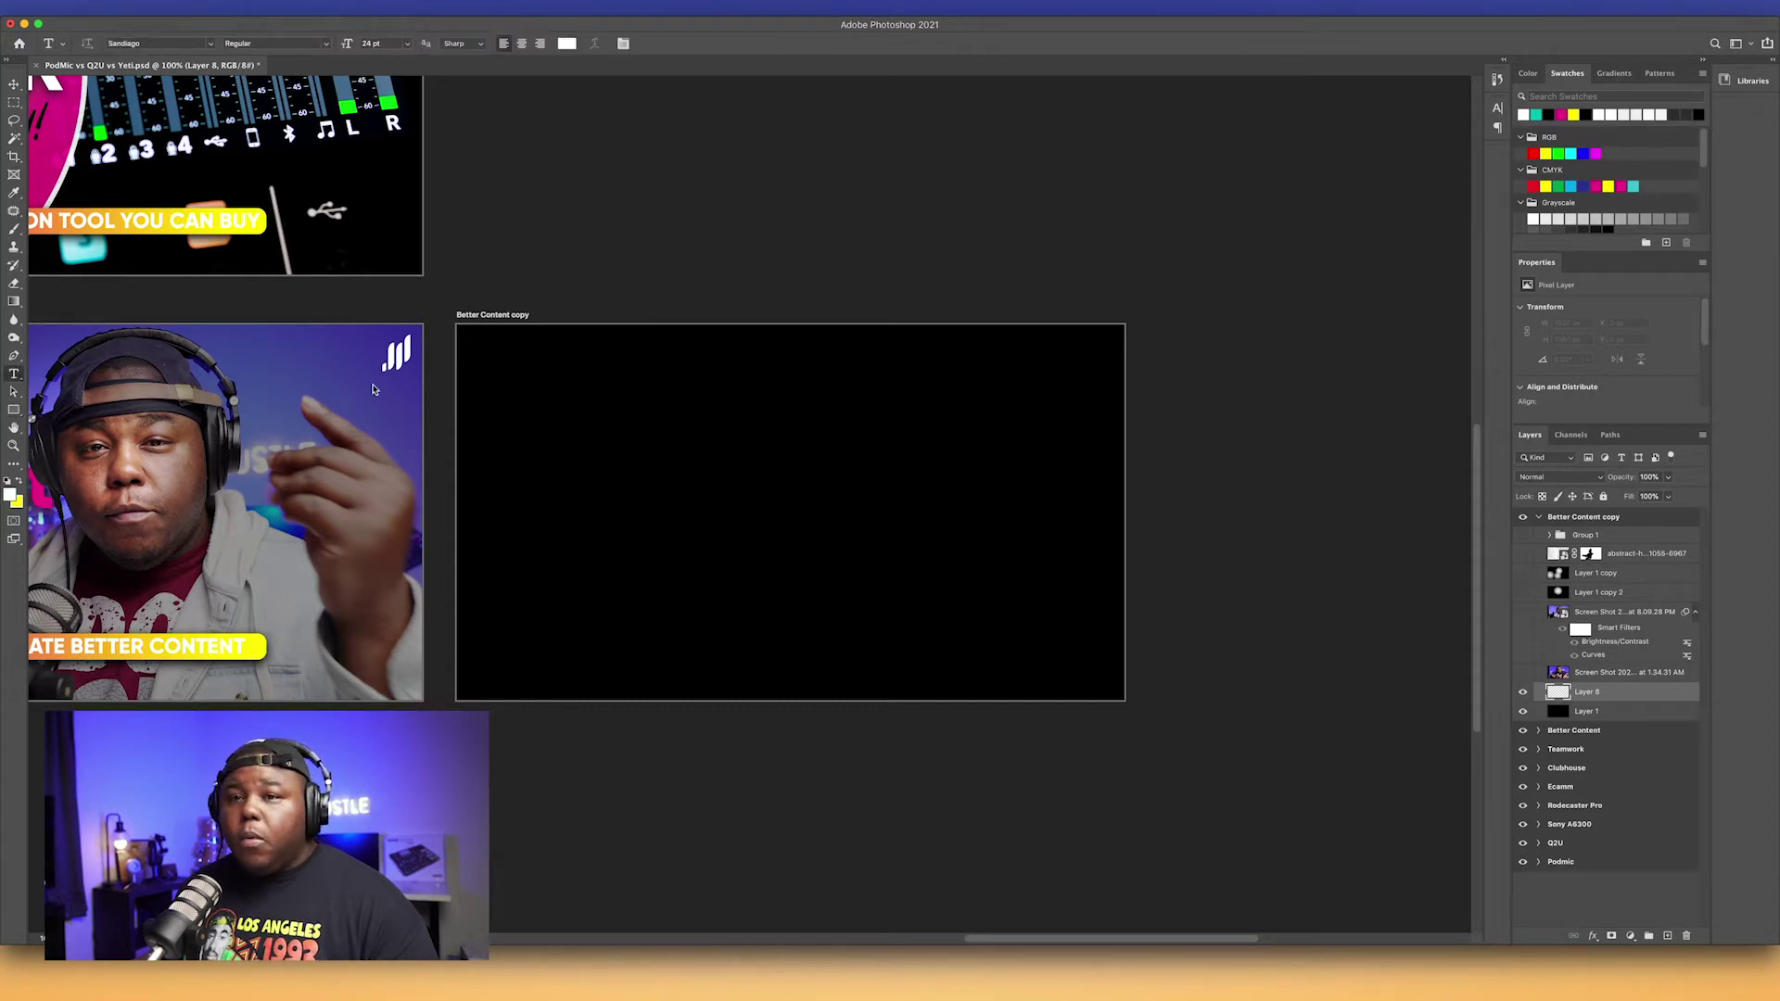
Step: Set the type font to Gilroy ExtraBold at 72 pt
click(210, 44)
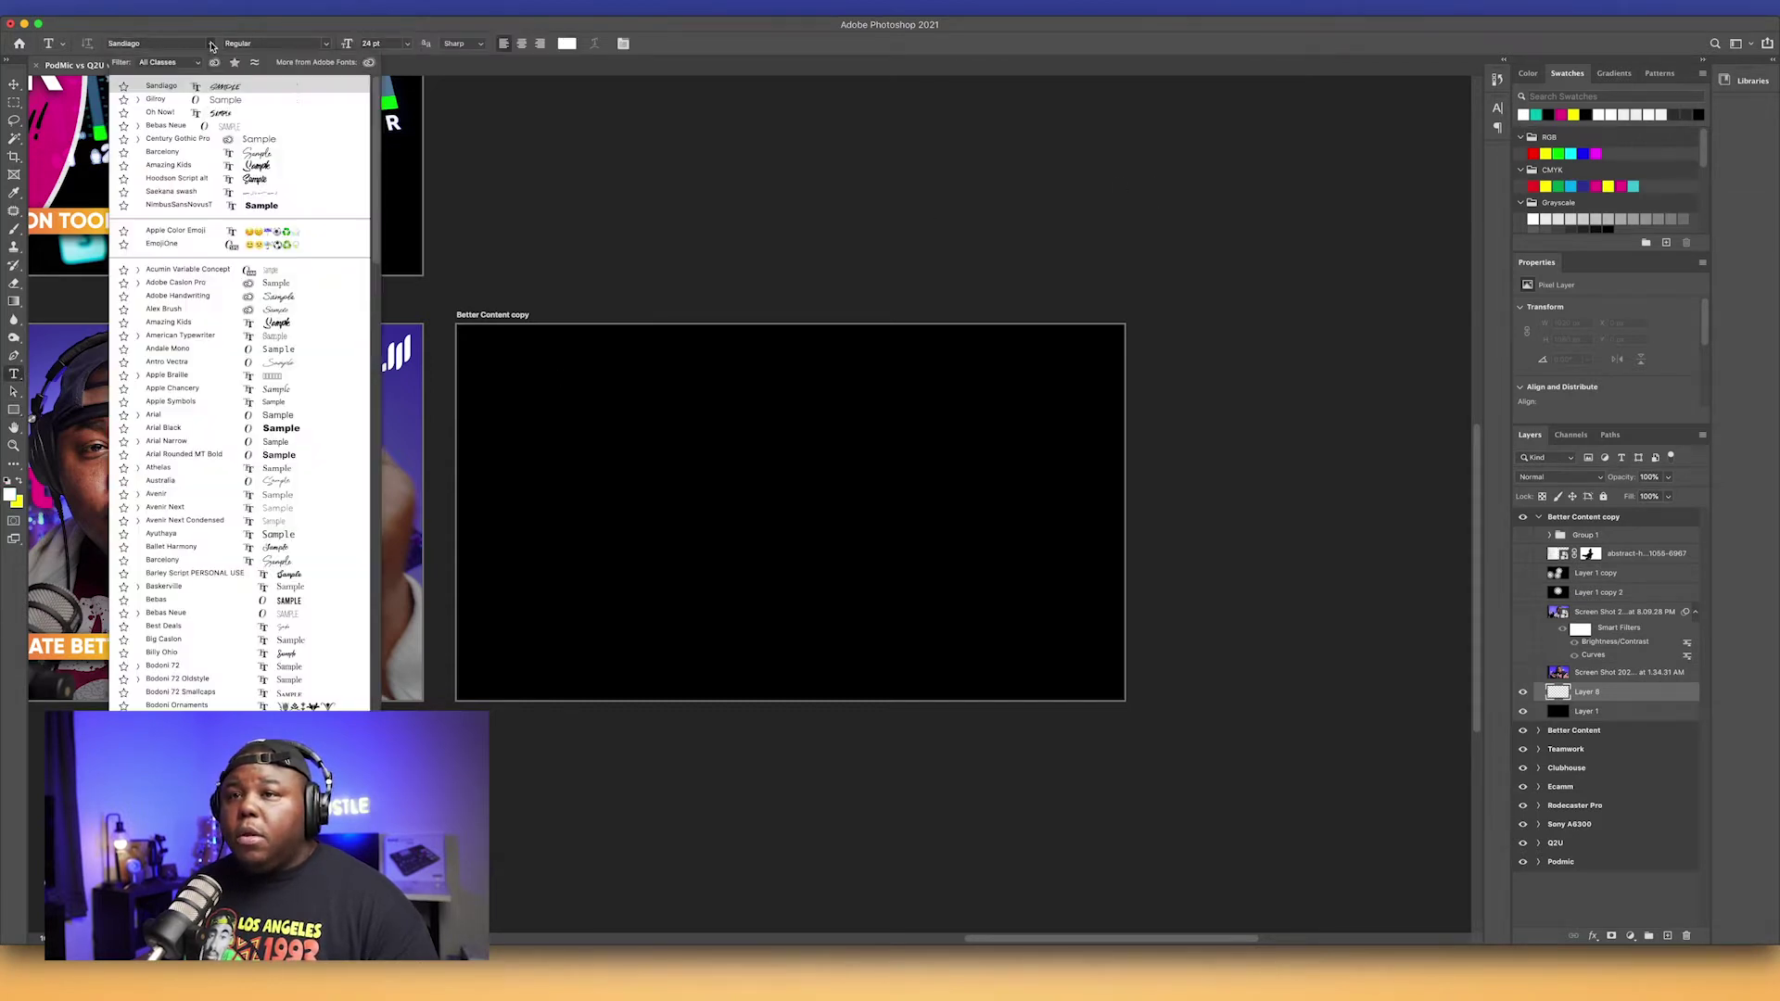
click(172, 100)
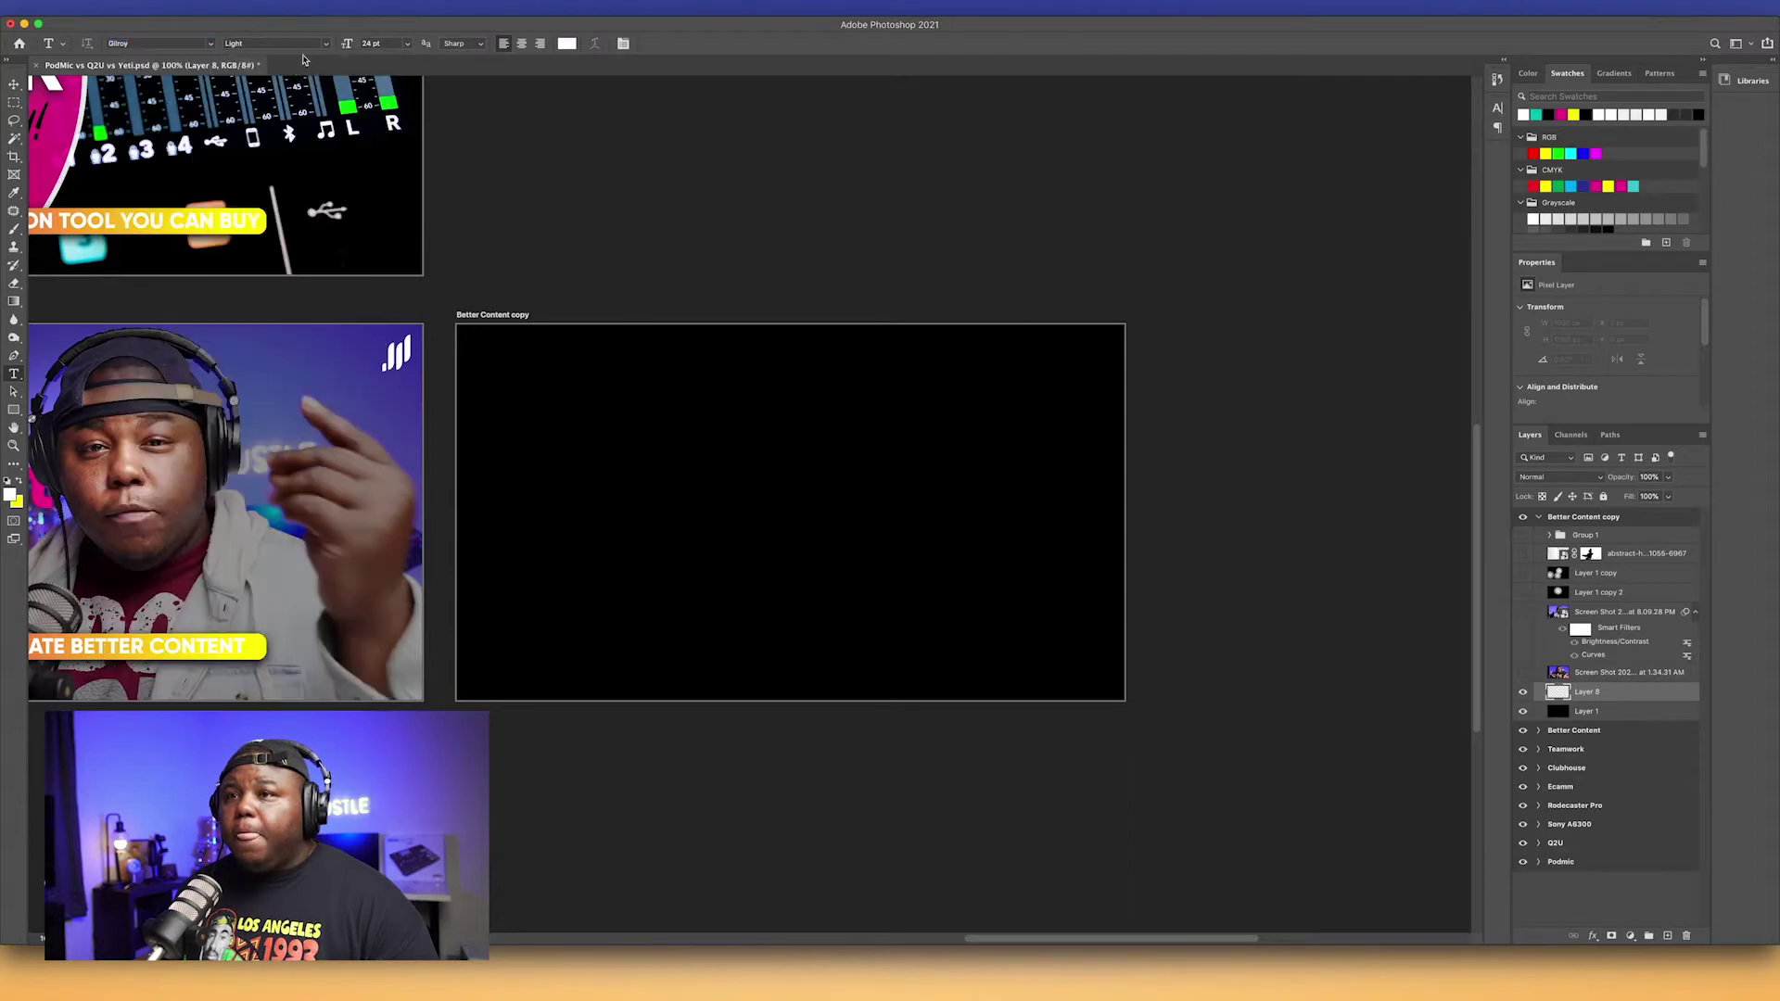
scroll(327, 44, down, 5)
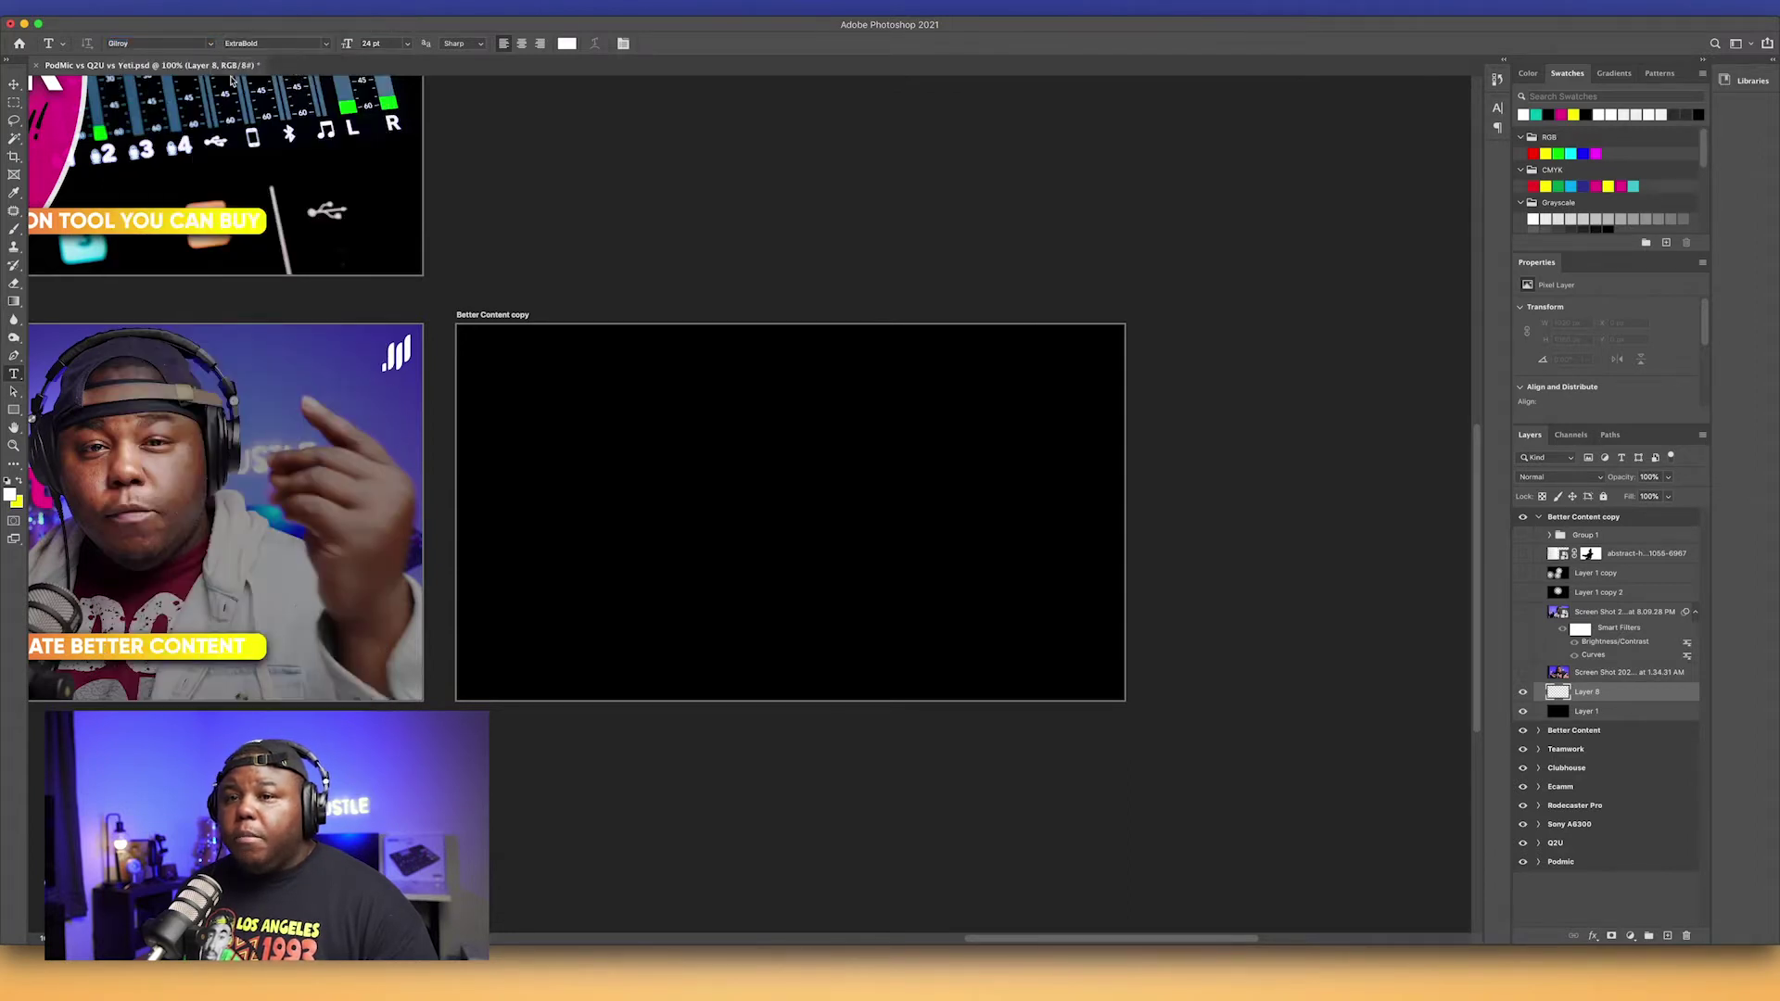
click(406, 44)
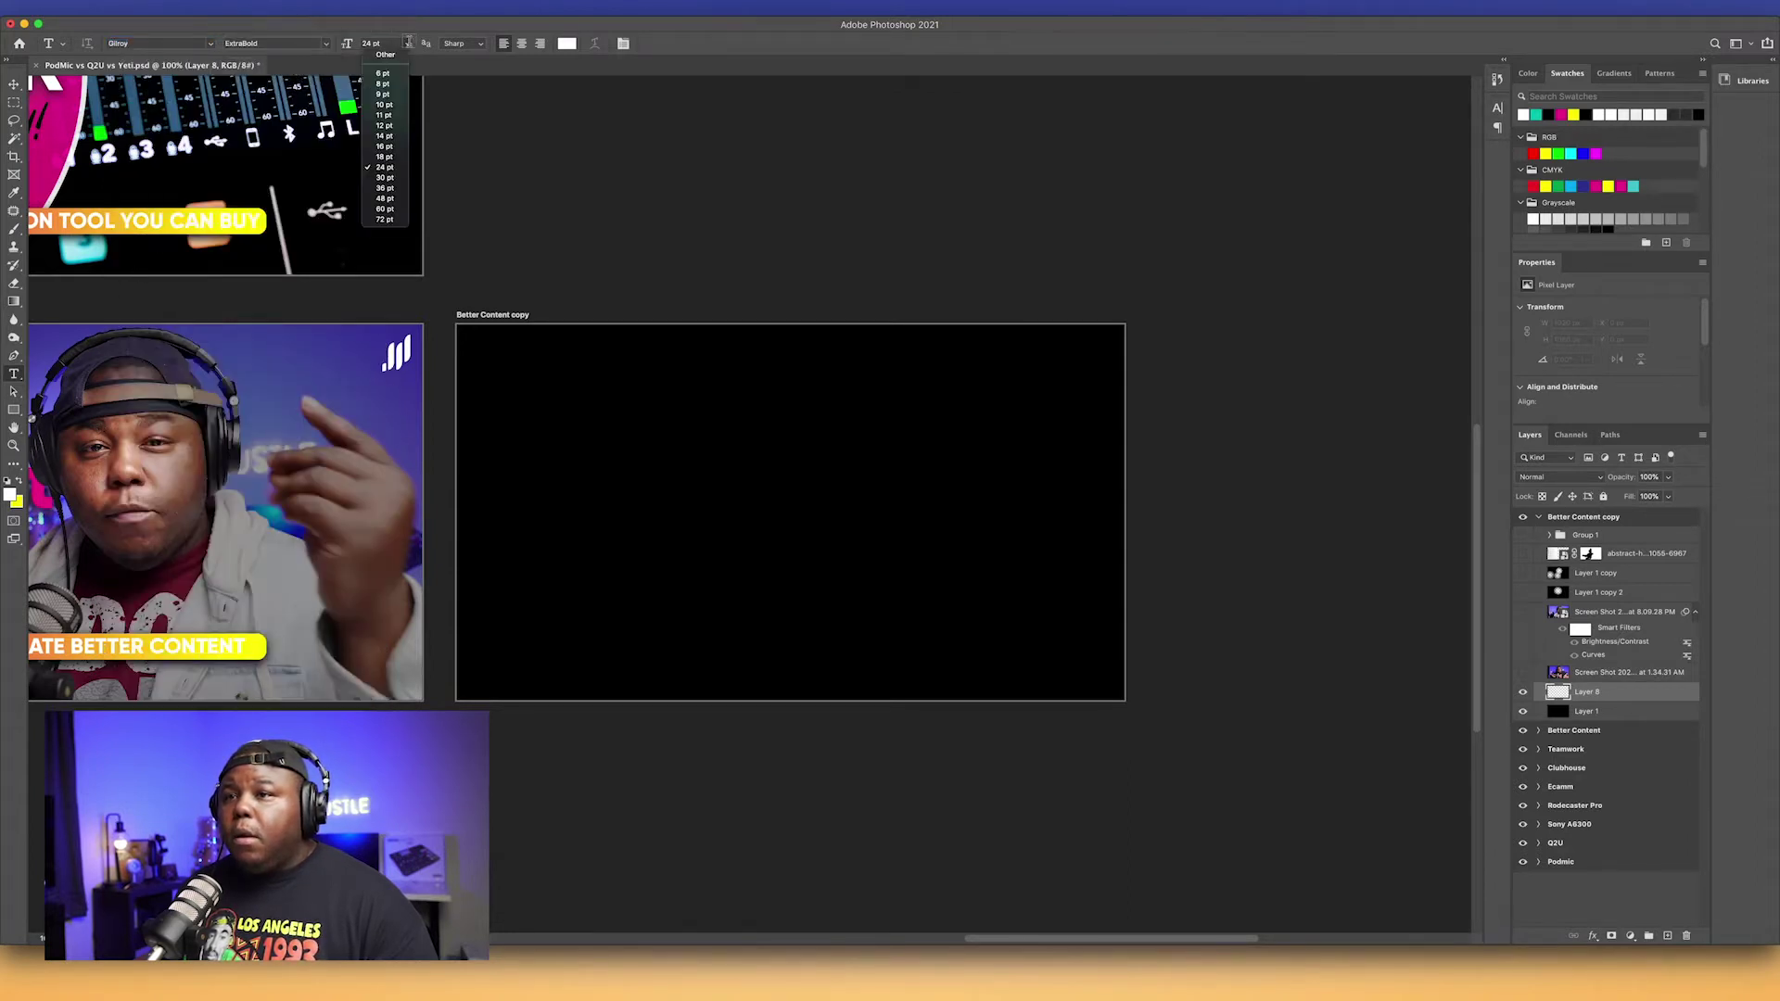
click(468, 285)
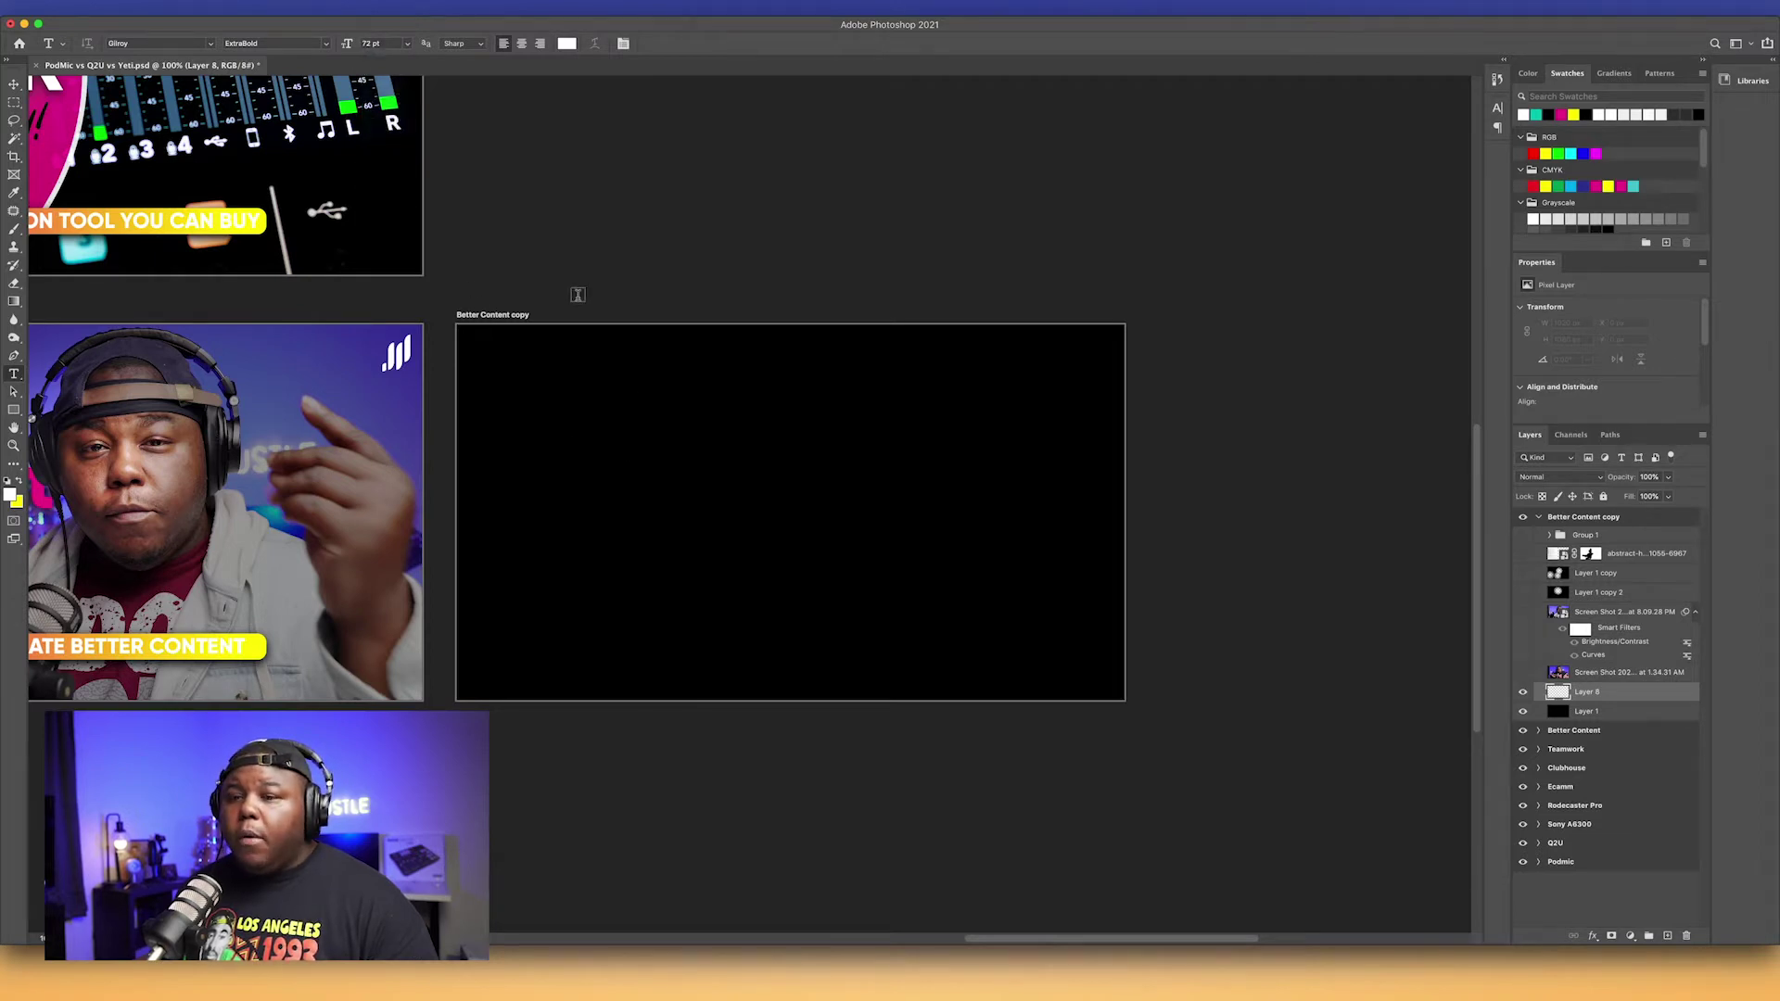
mouse_move(1093, 944)
mouse_down()
mouse_move(1028, 940)
mouse_move(1094, 940)
mouse_up()
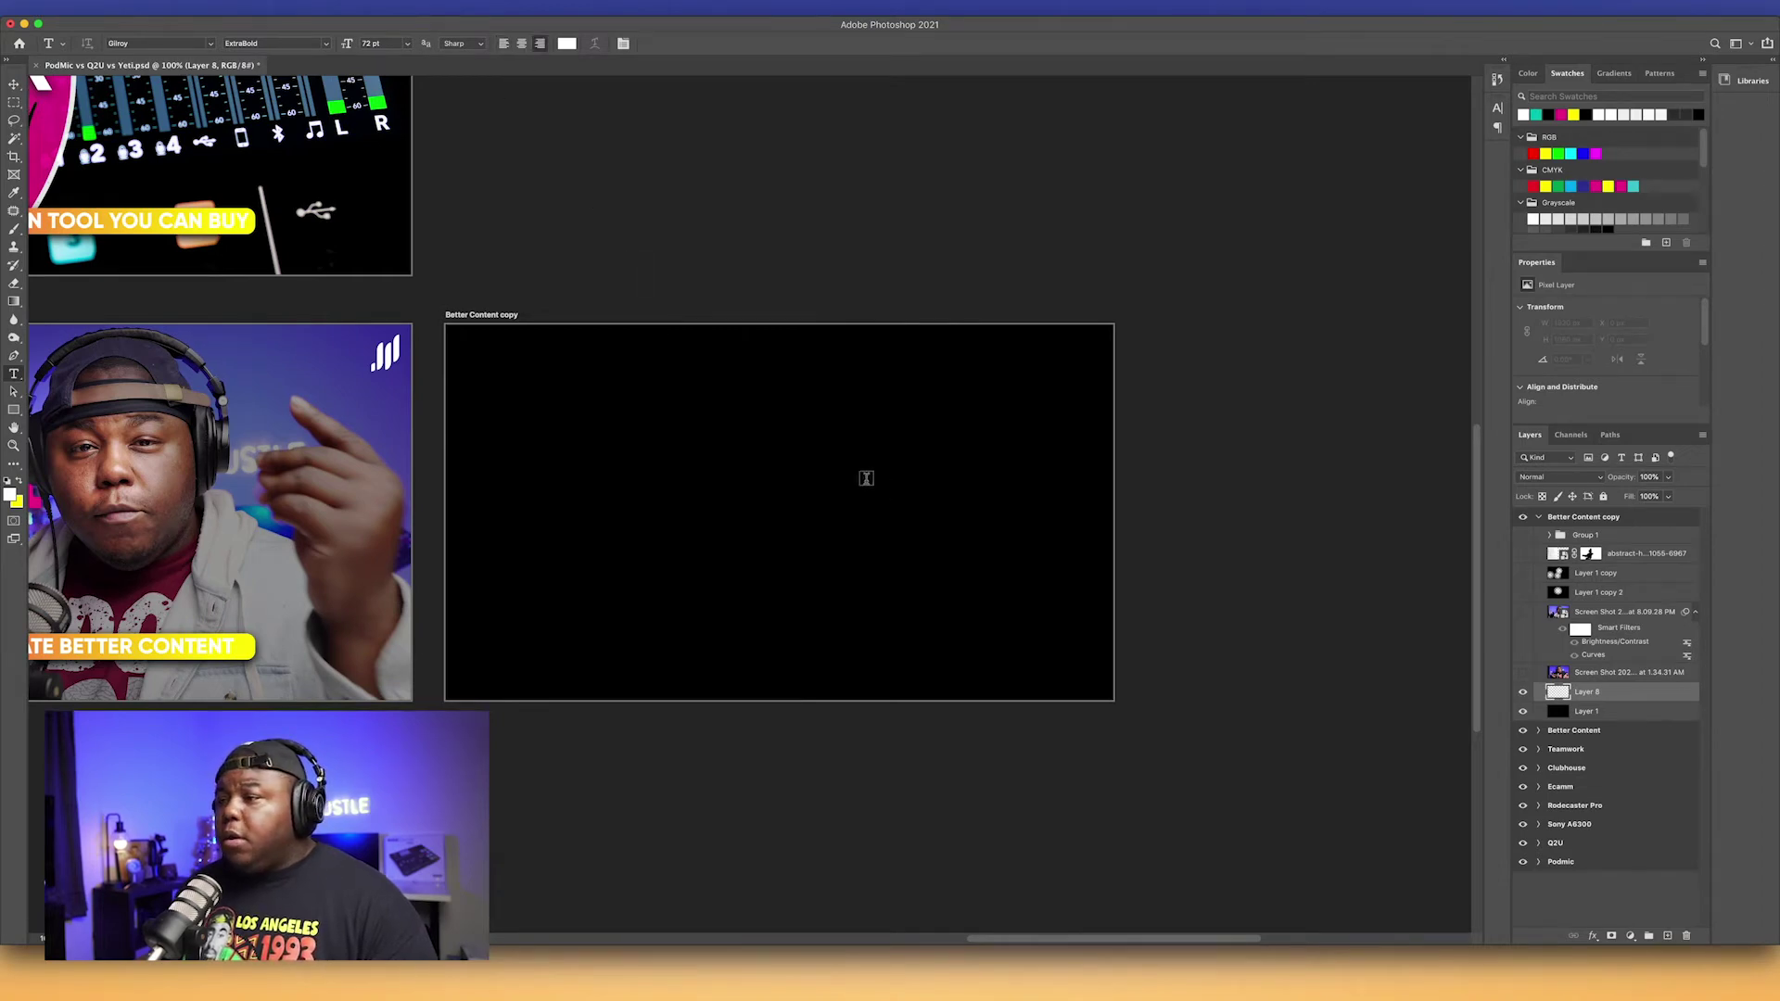
Step: Type 'thumbnail' on the artboard, commit it, and move it to the centre
click(861, 431)
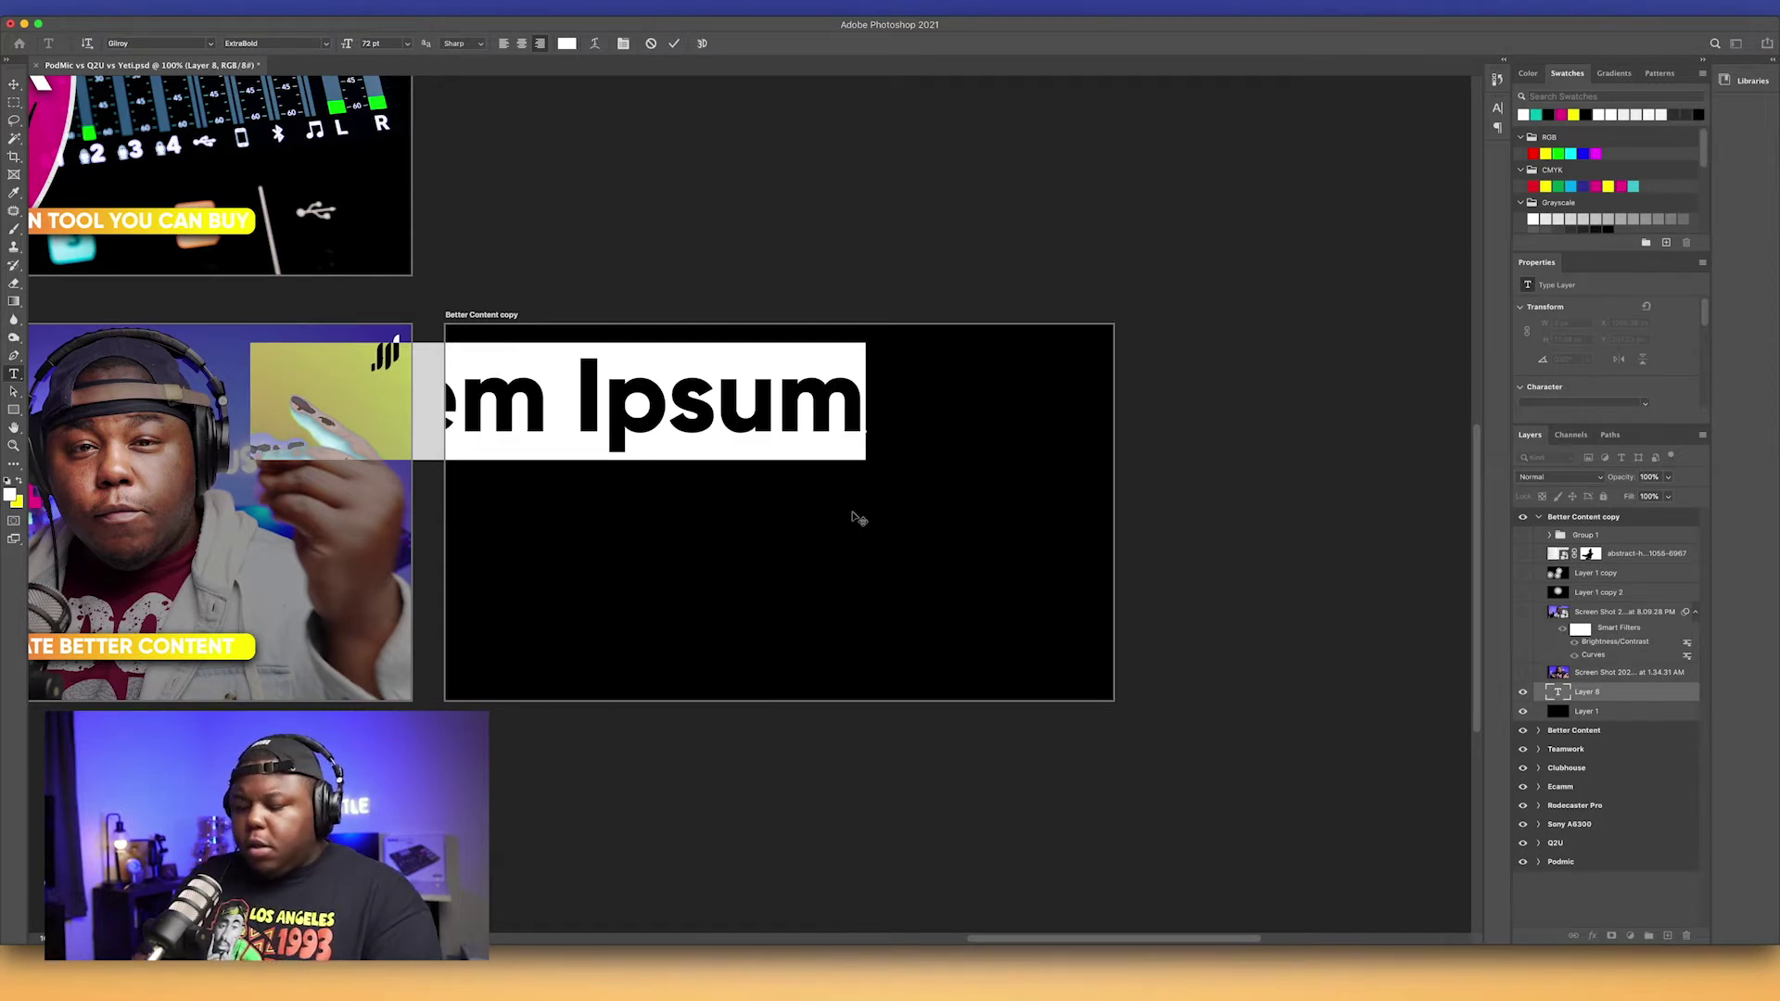
text(t)
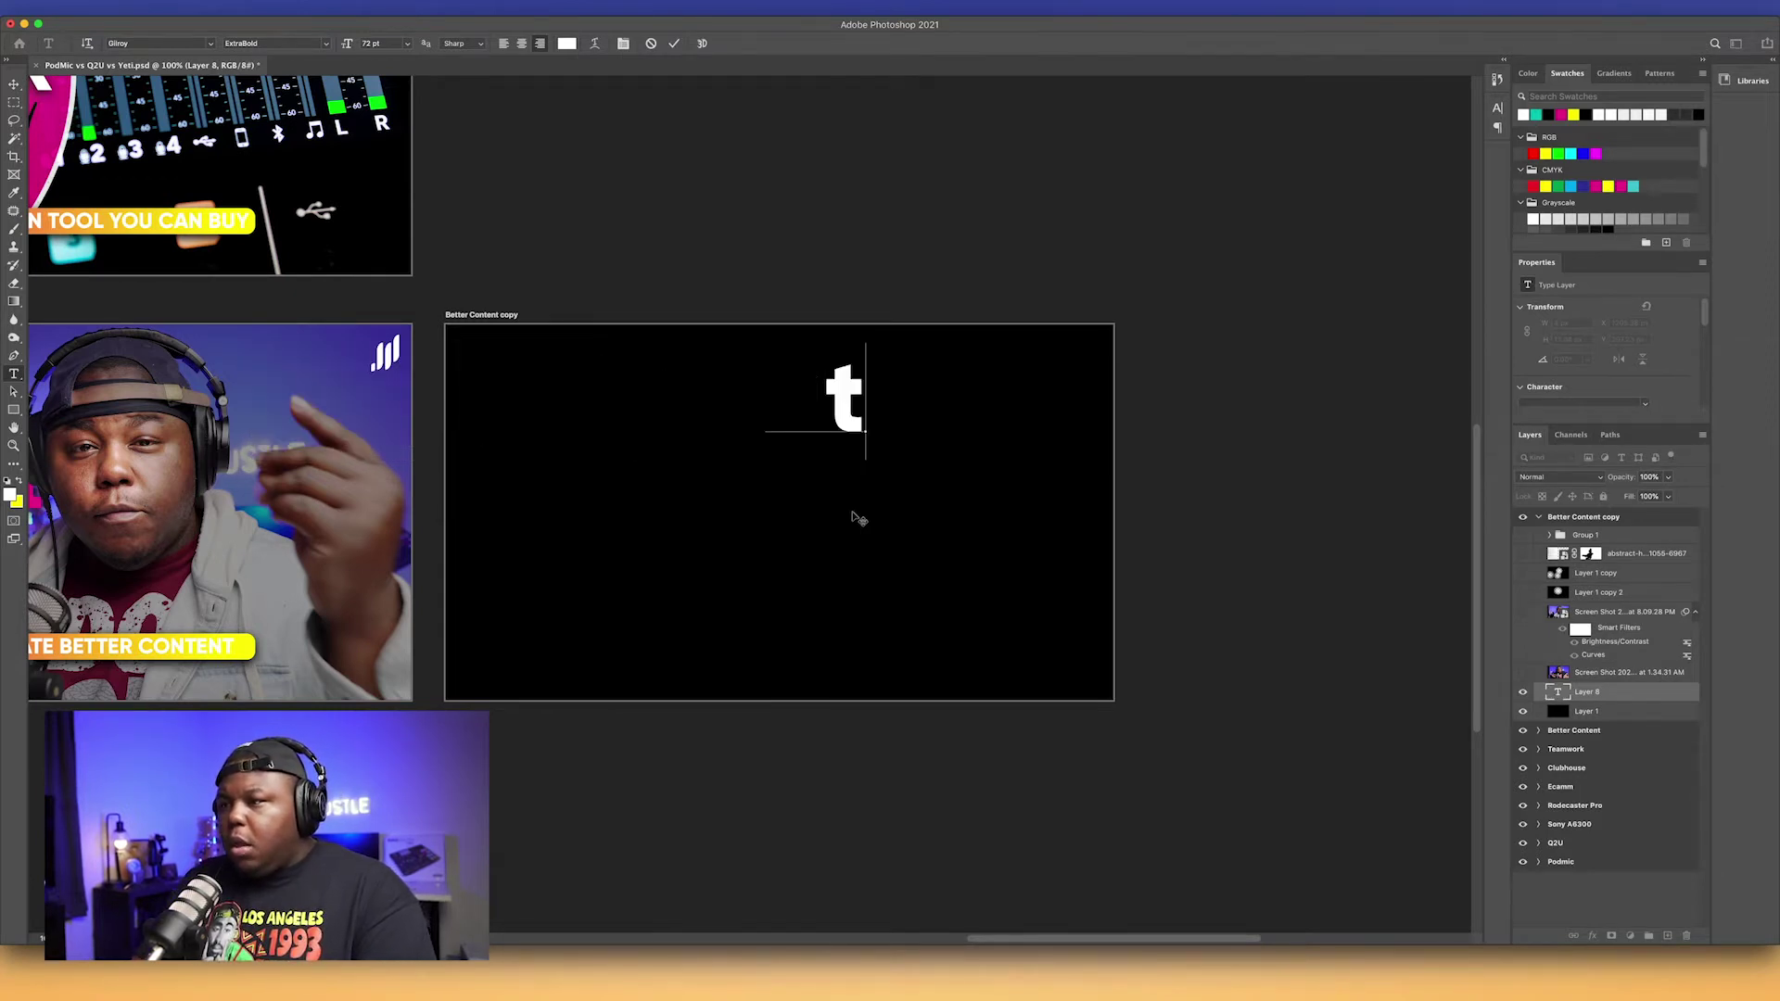
text(humbnail)
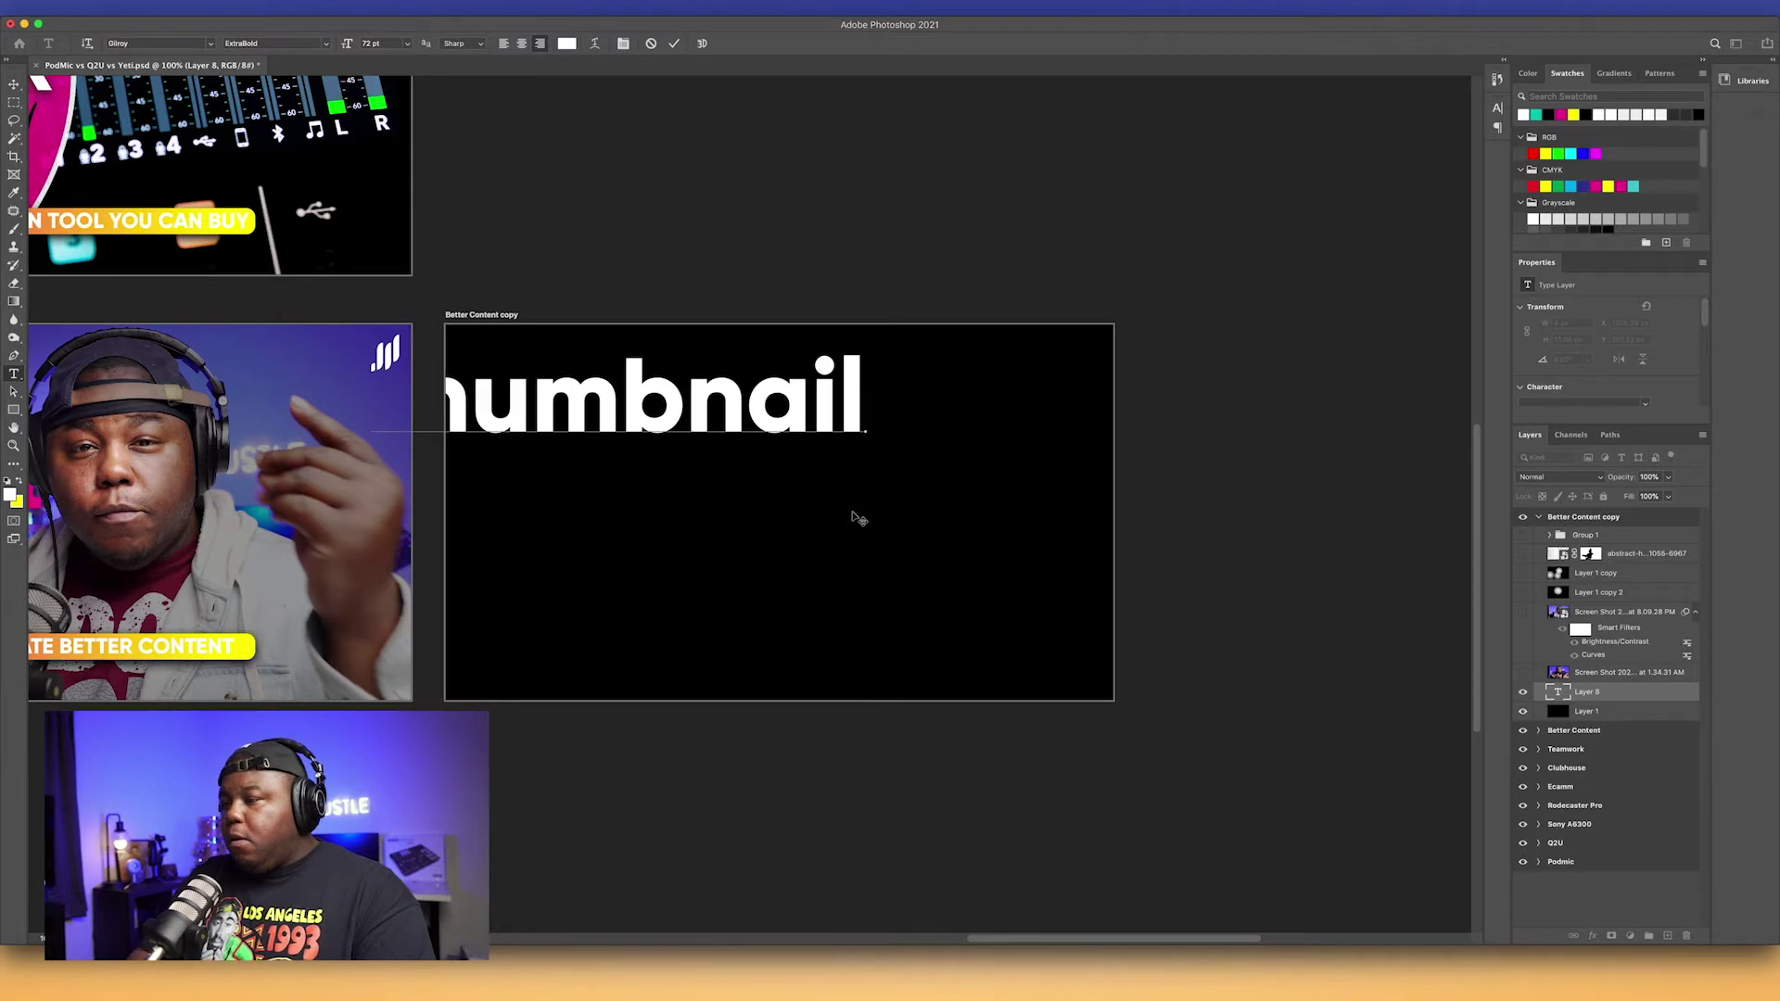
key(BackSpace)
key(BackSpace)
key(BackSpace)
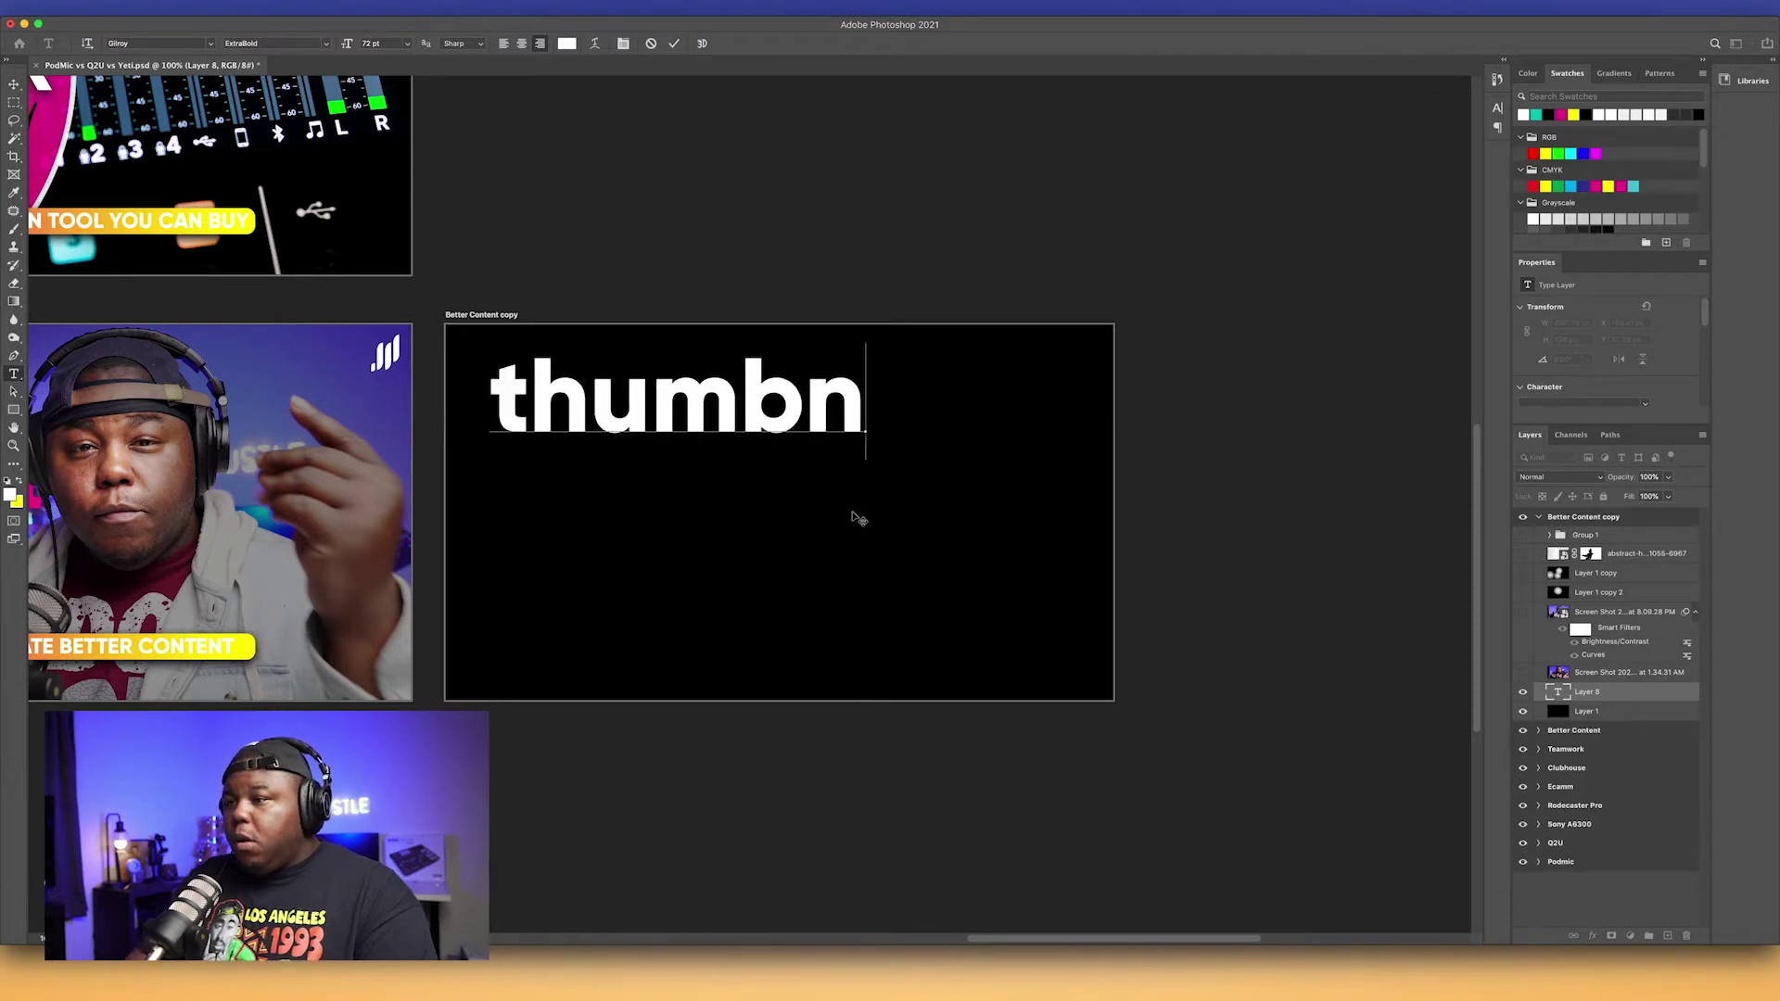
text(ail)
click(674, 43)
key(v)
drag(513, 391, 696, 461)
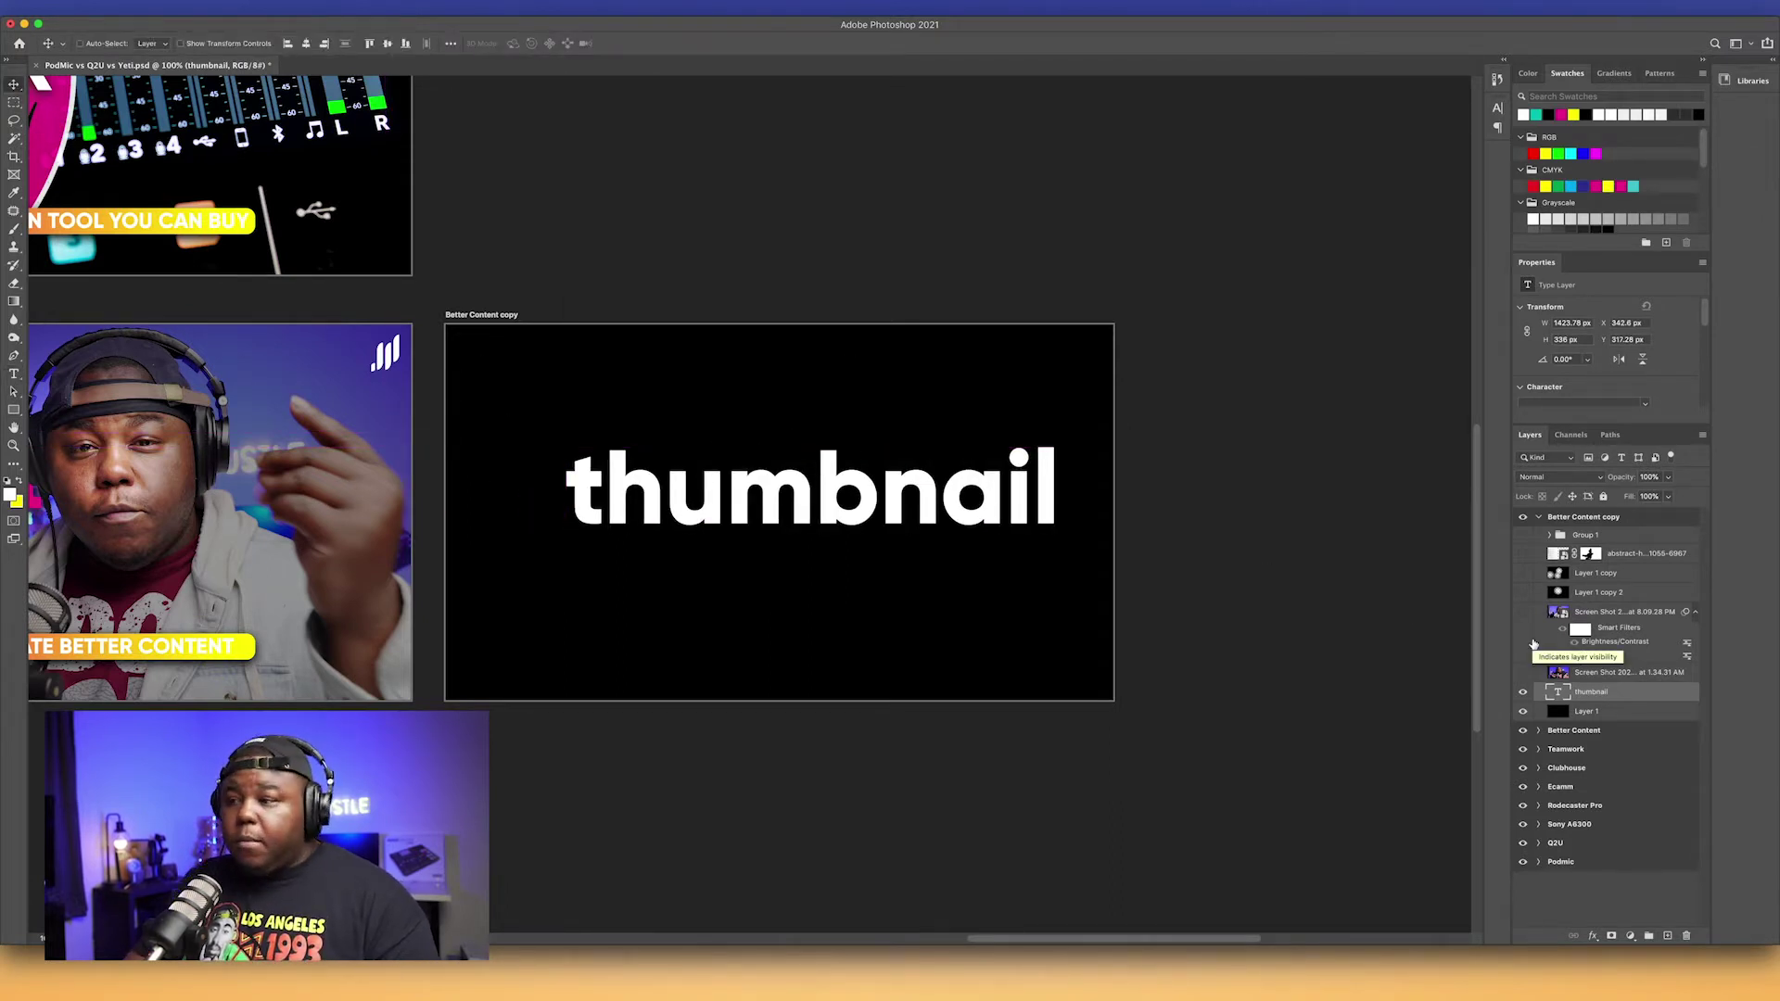
Step: Duplicate the text layer, change the copy to 'better', and place it above
key(super+j)
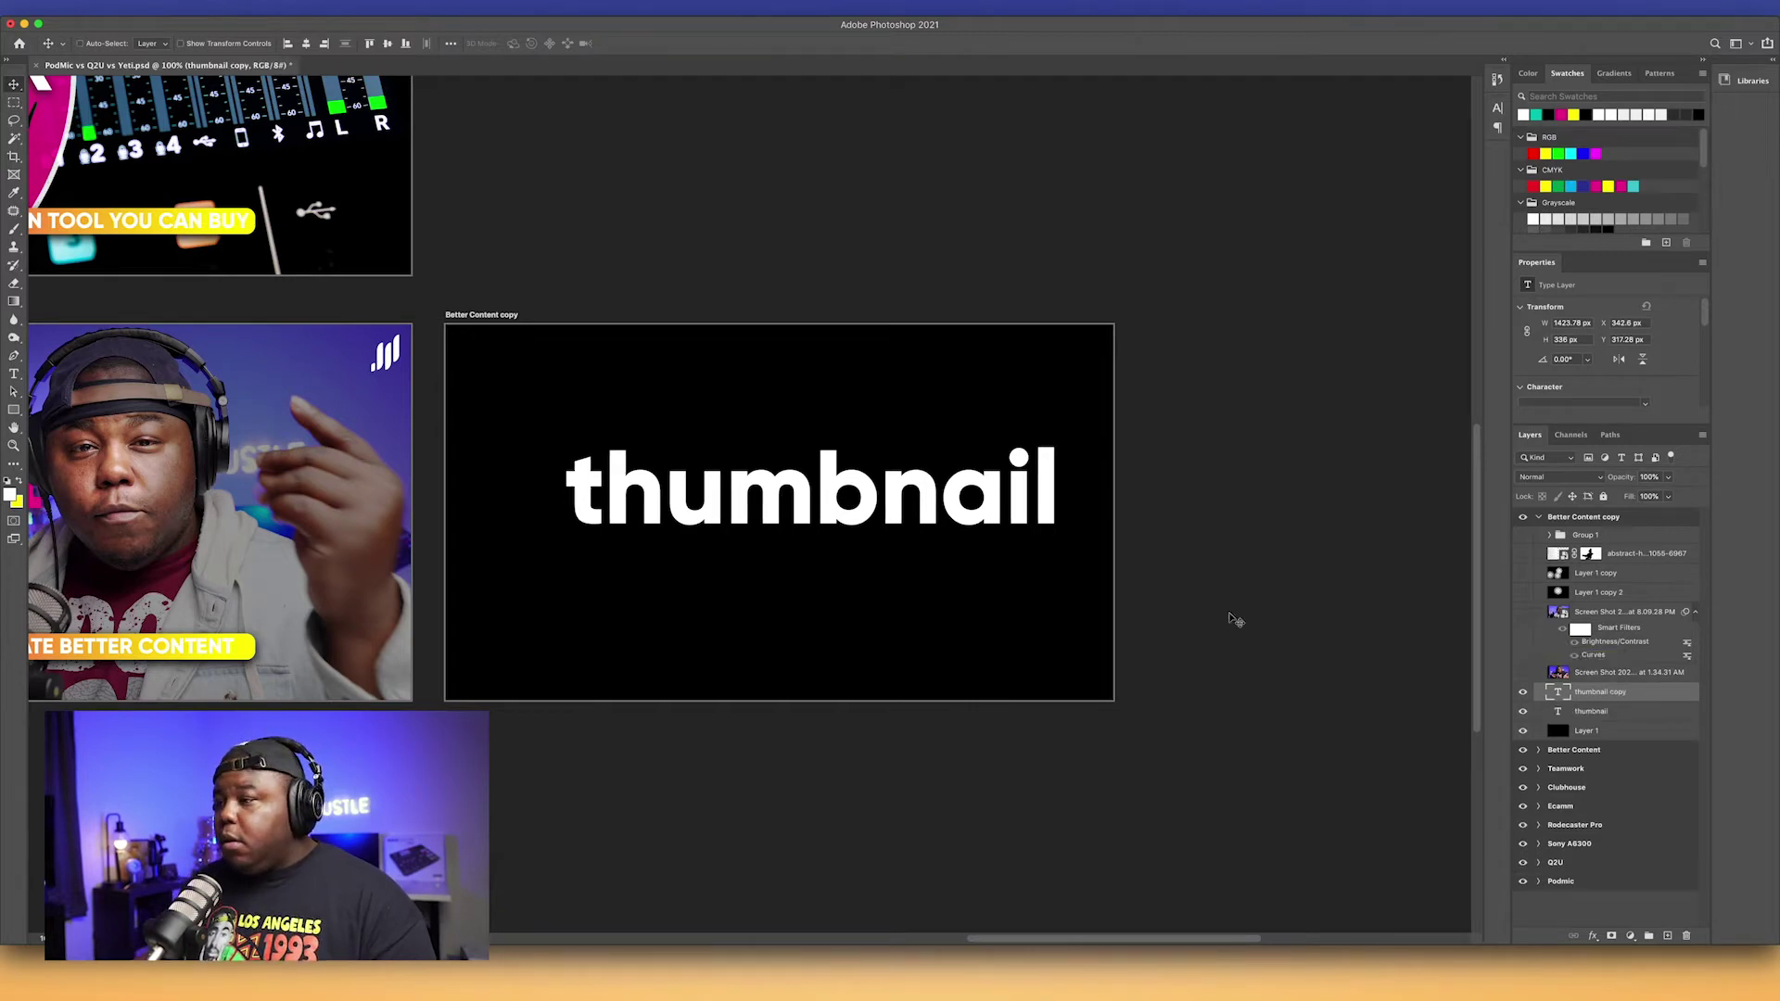
drag(985, 516, 987, 604)
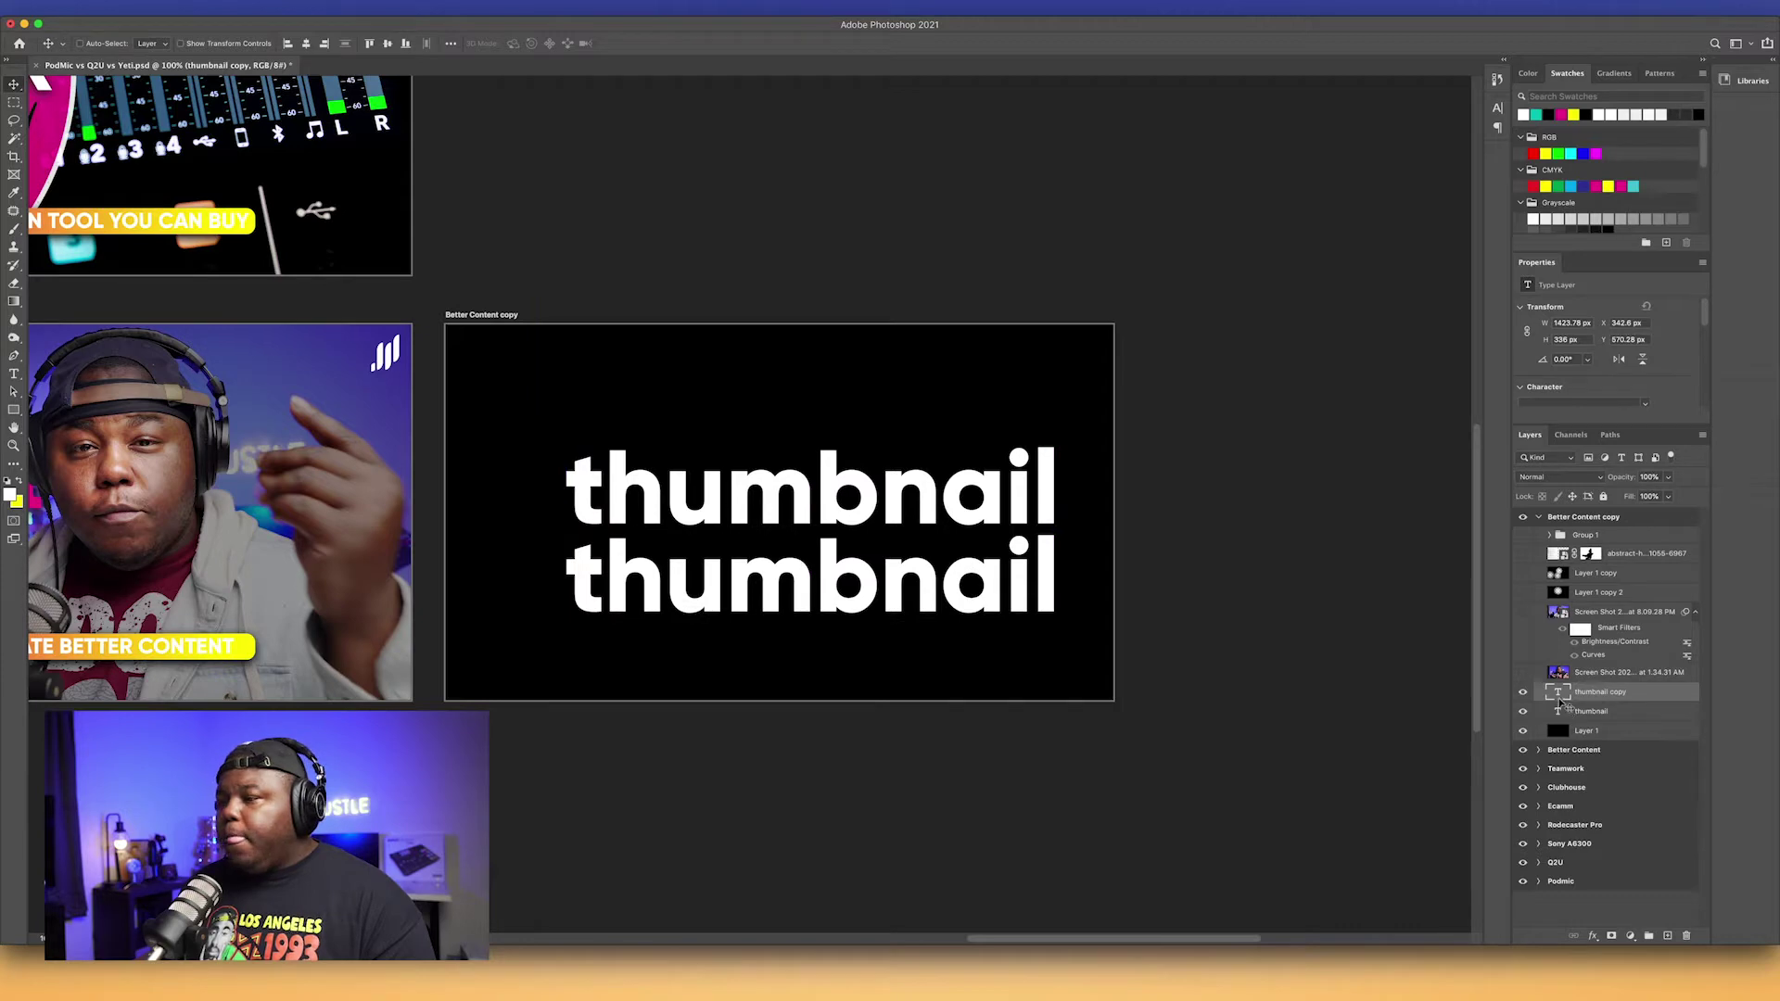
double_click(1558, 695)
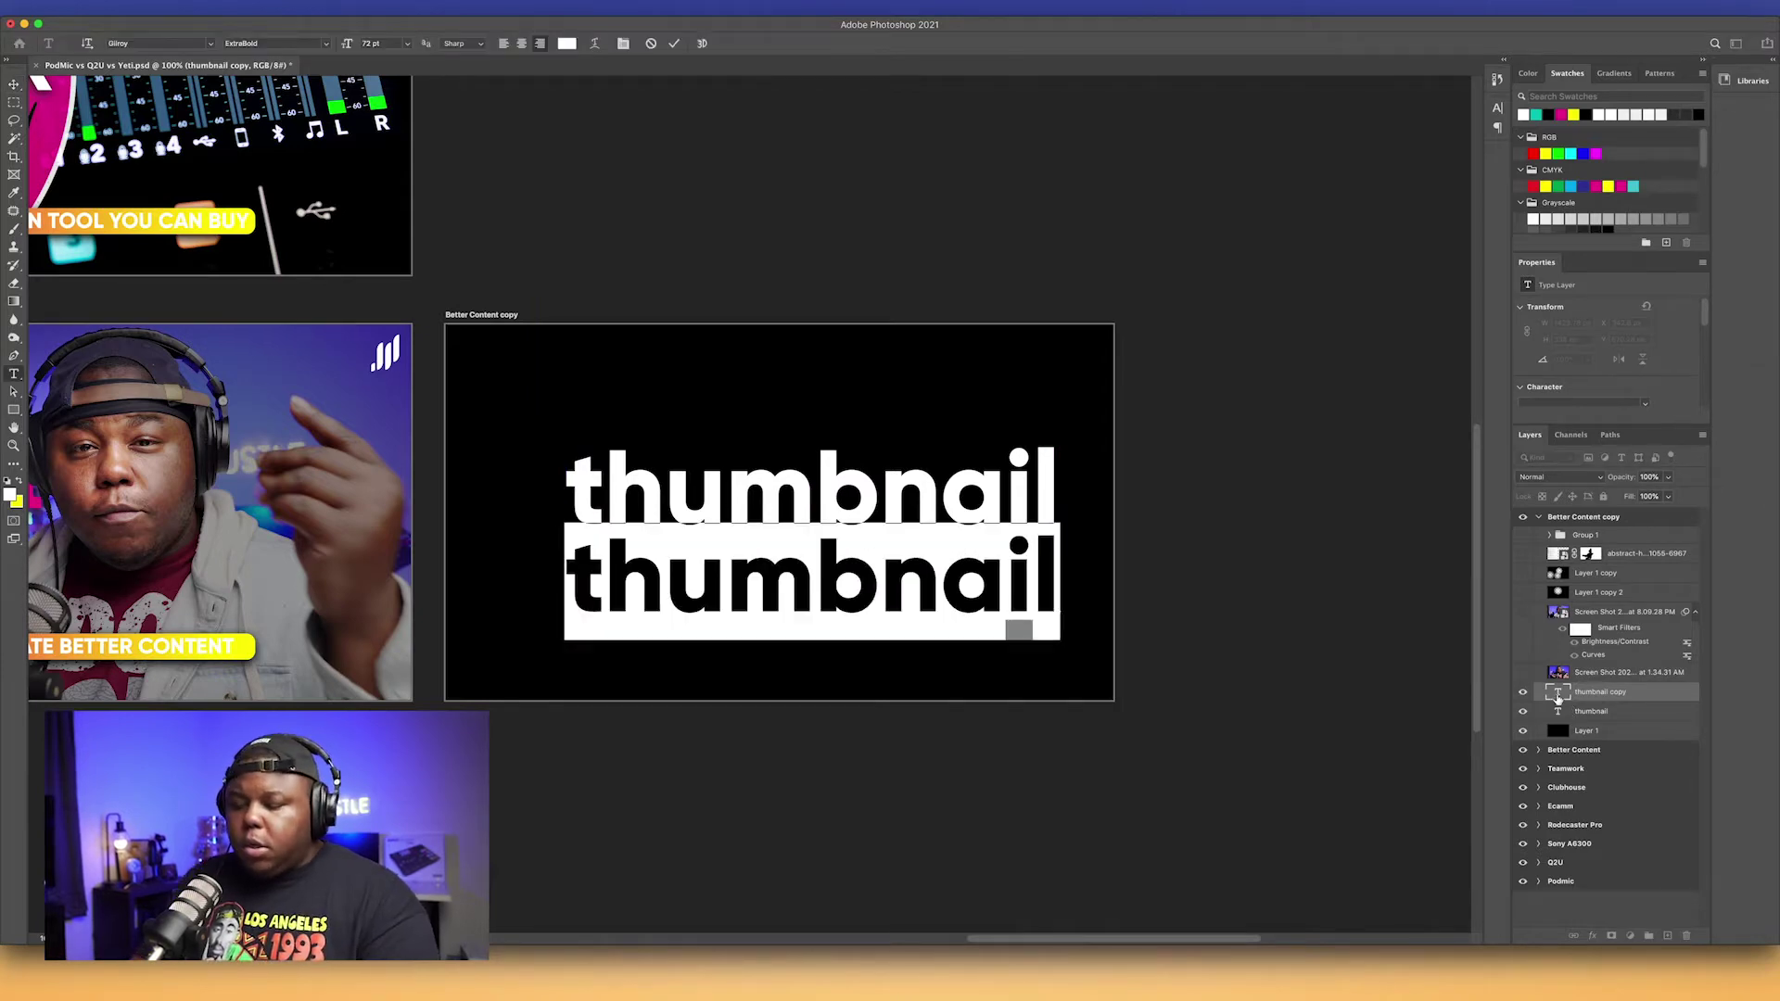
text(better)
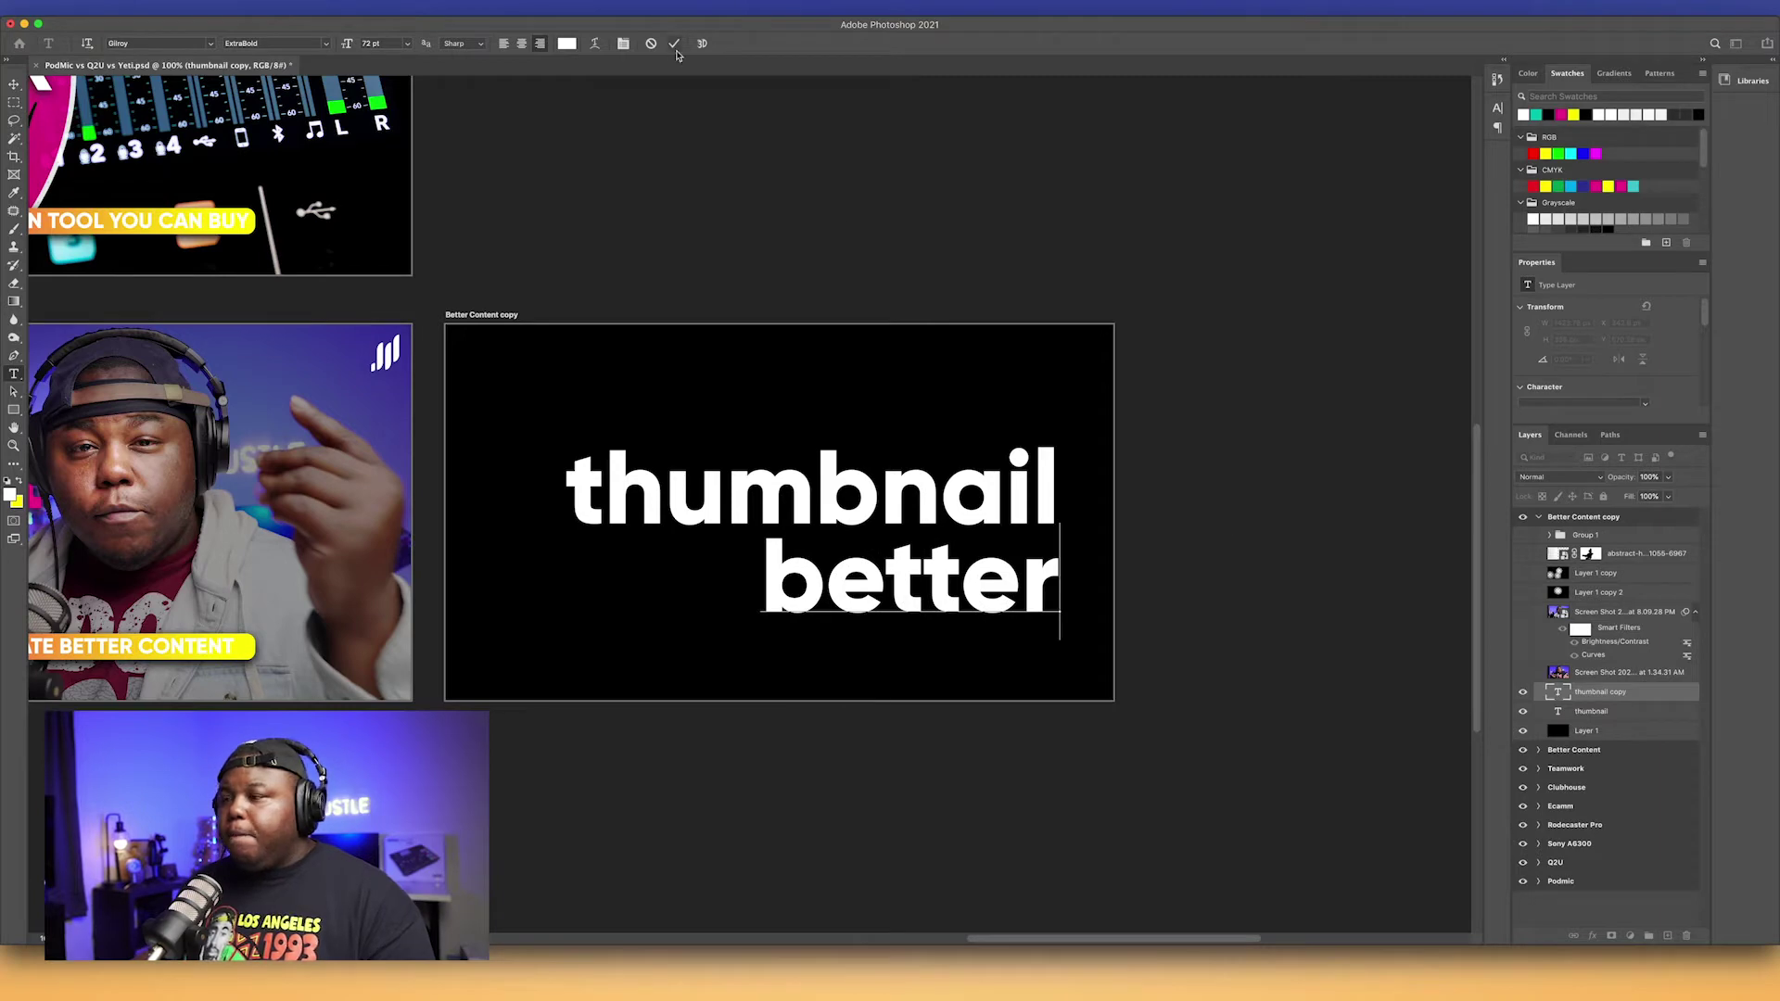
key(Escape)
drag(949, 590, 949, 432)
Step: Add an 's' to make 'thumbnails' and move it lower under 'better'
click(1597, 713)
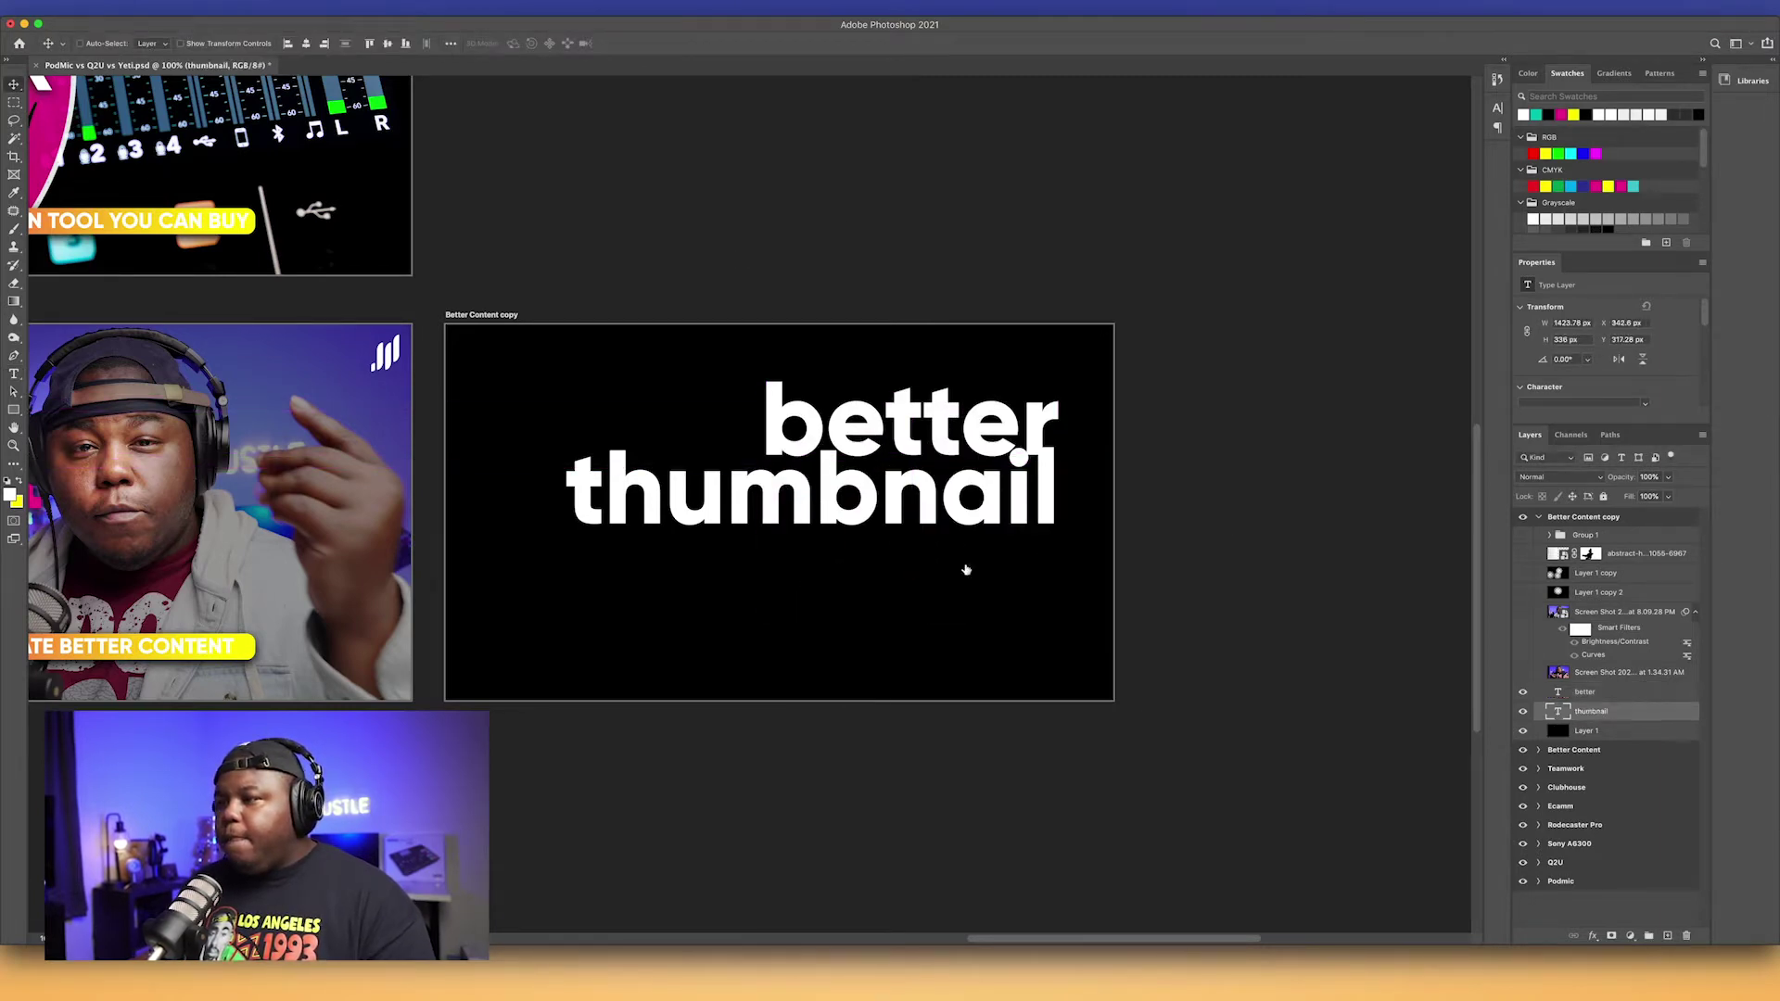
drag(947, 521, 964, 553)
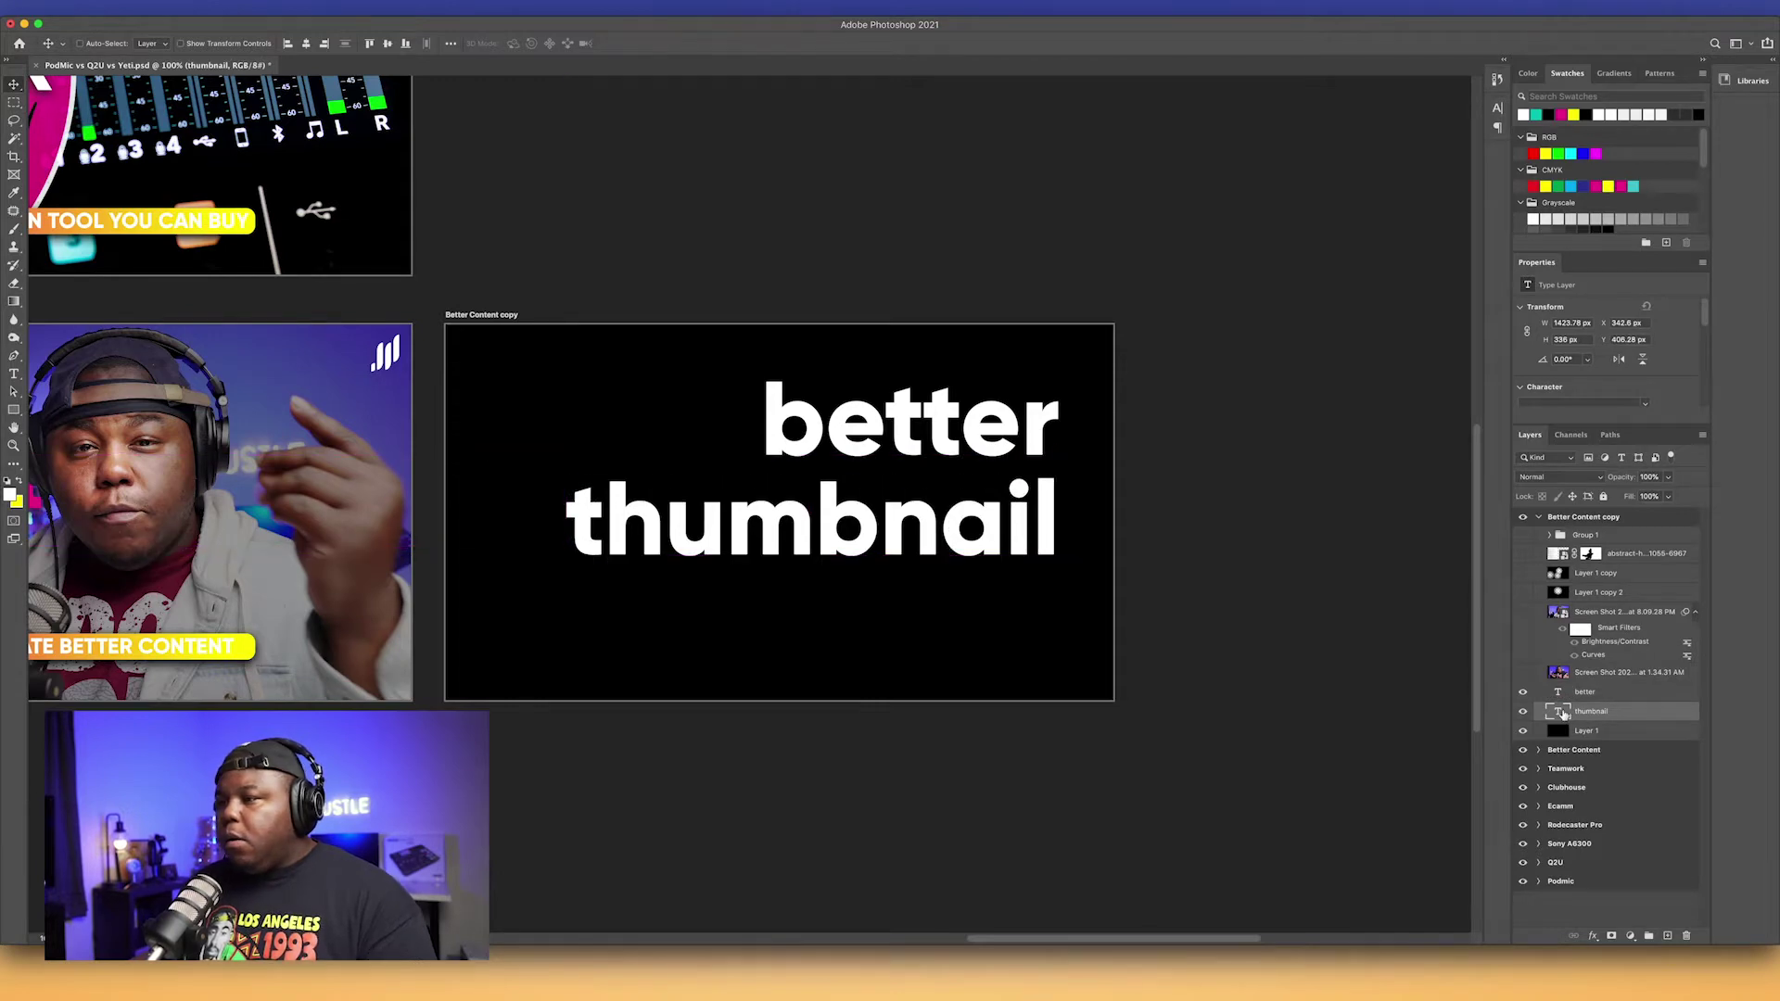
double_click(1560, 712)
click(1057, 525)
text(s)
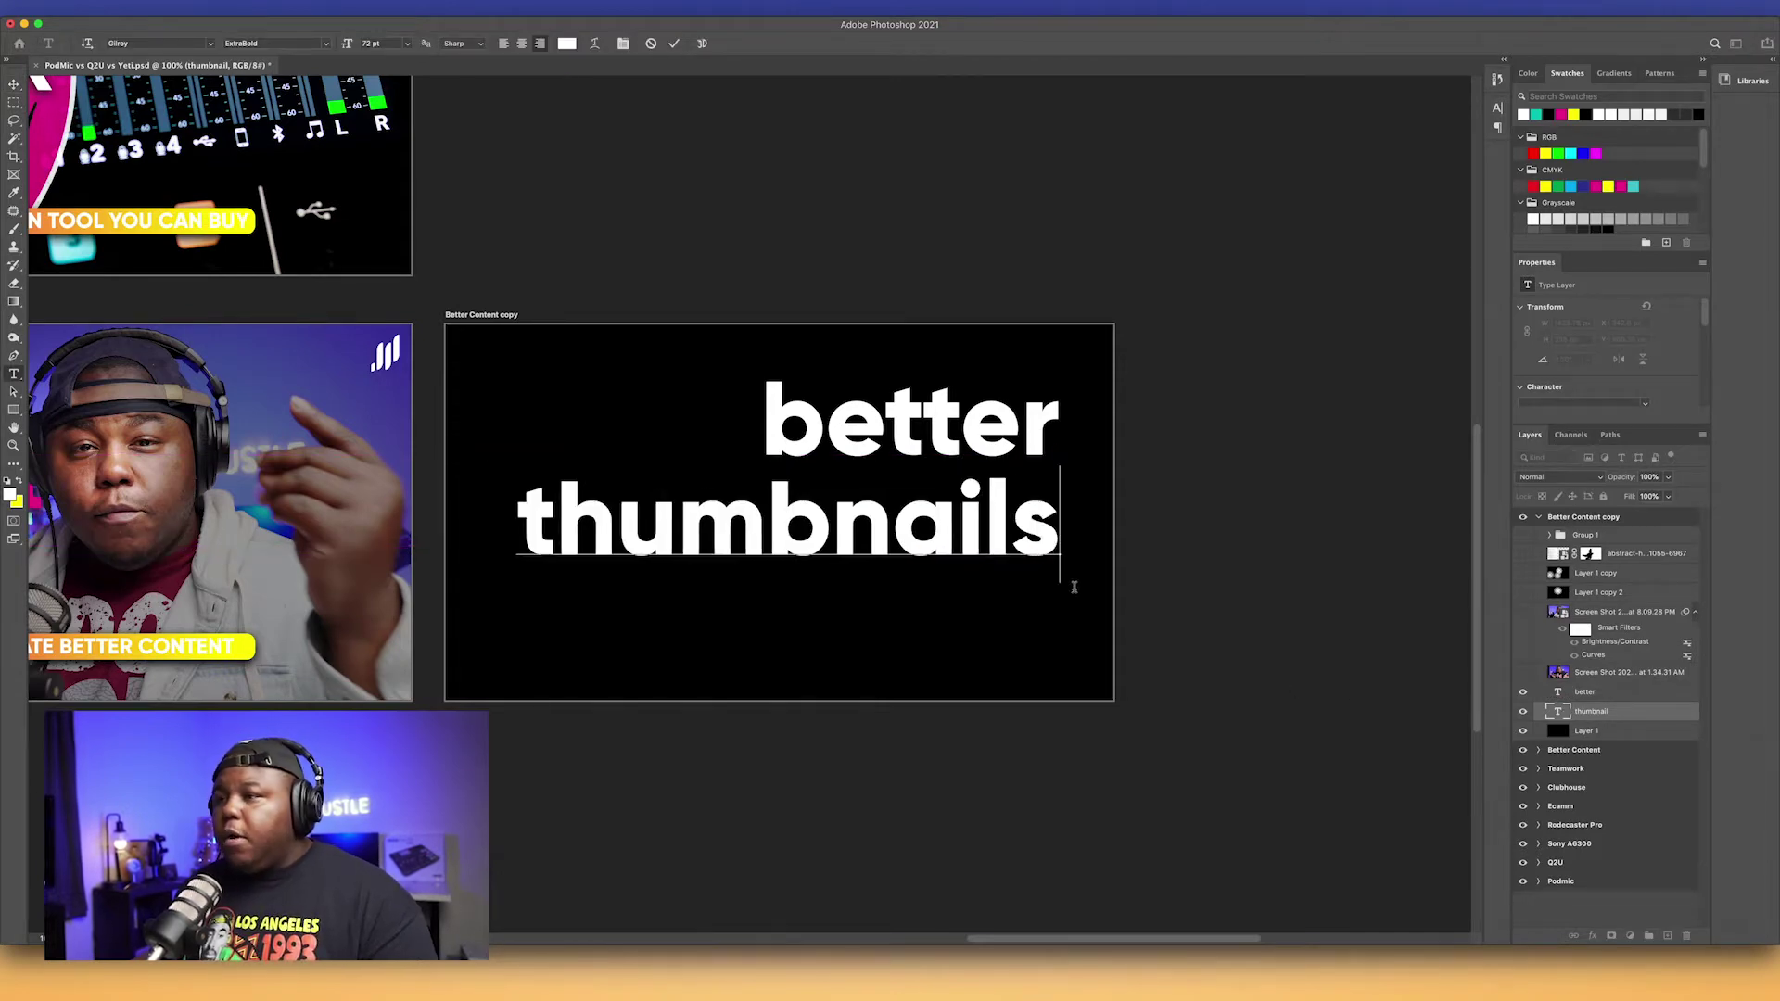
click(674, 44)
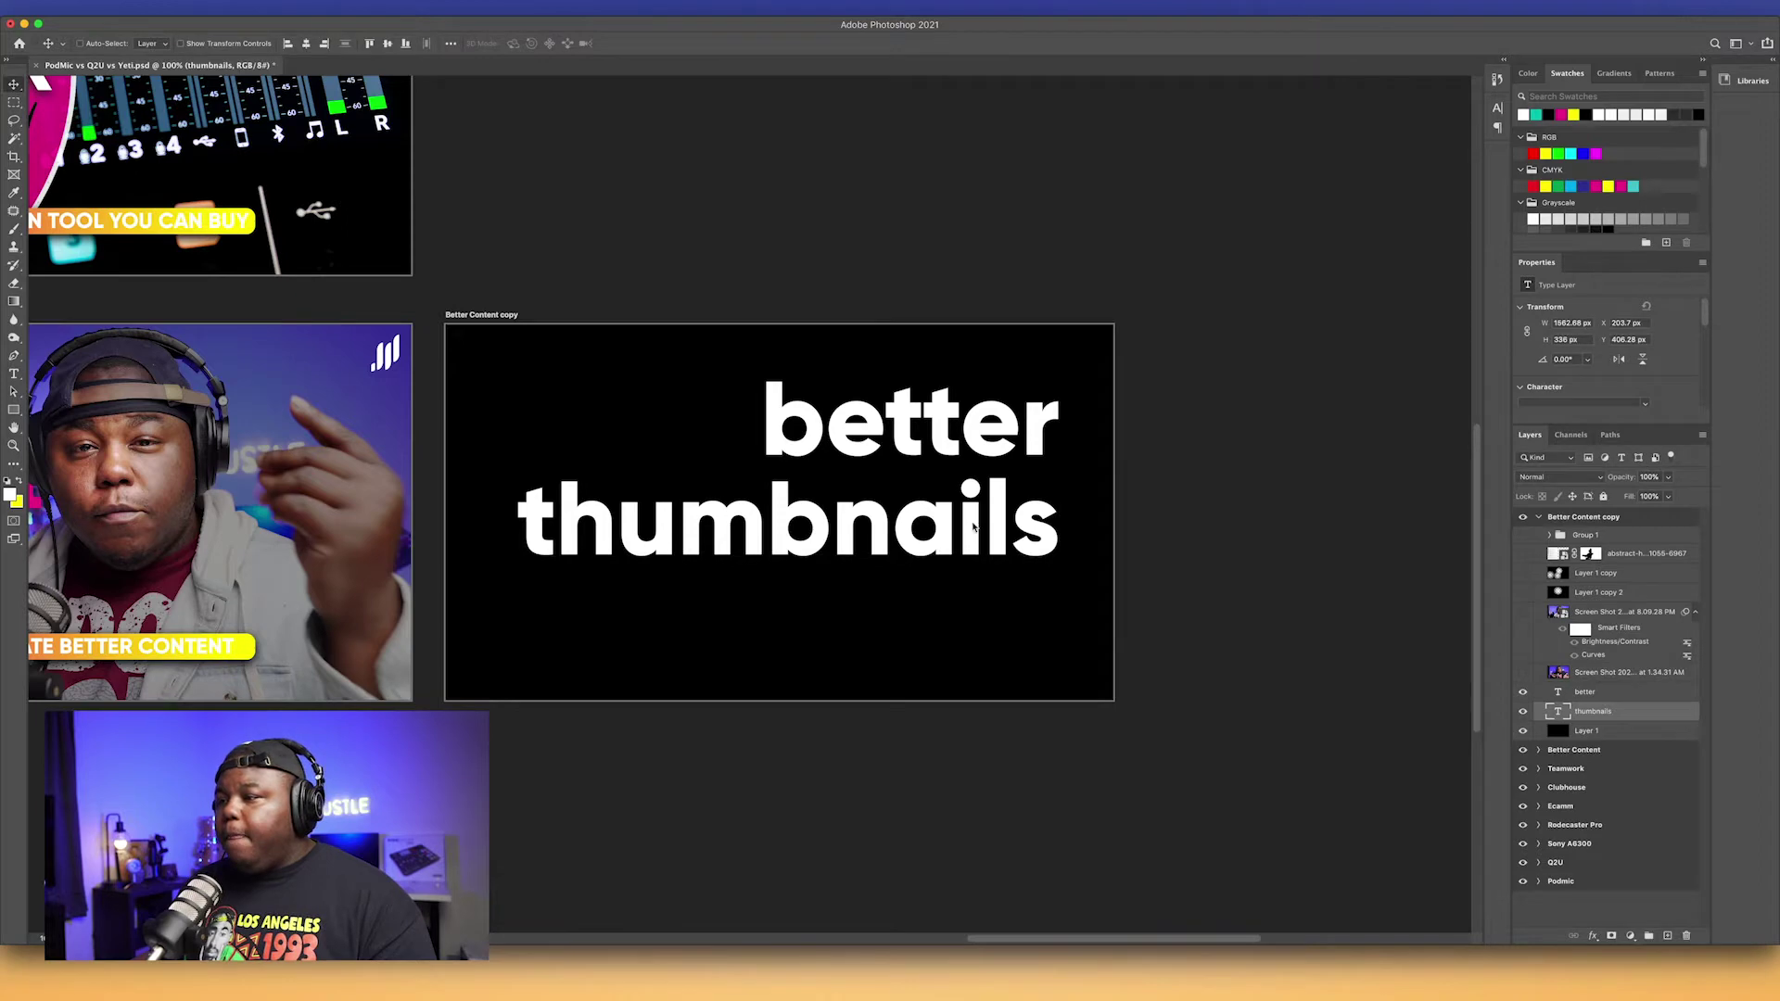
drag(974, 526, 973, 546)
Step: Move 'better' down so it sits tightly above 'thumbnails'
super+click(1029, 451)
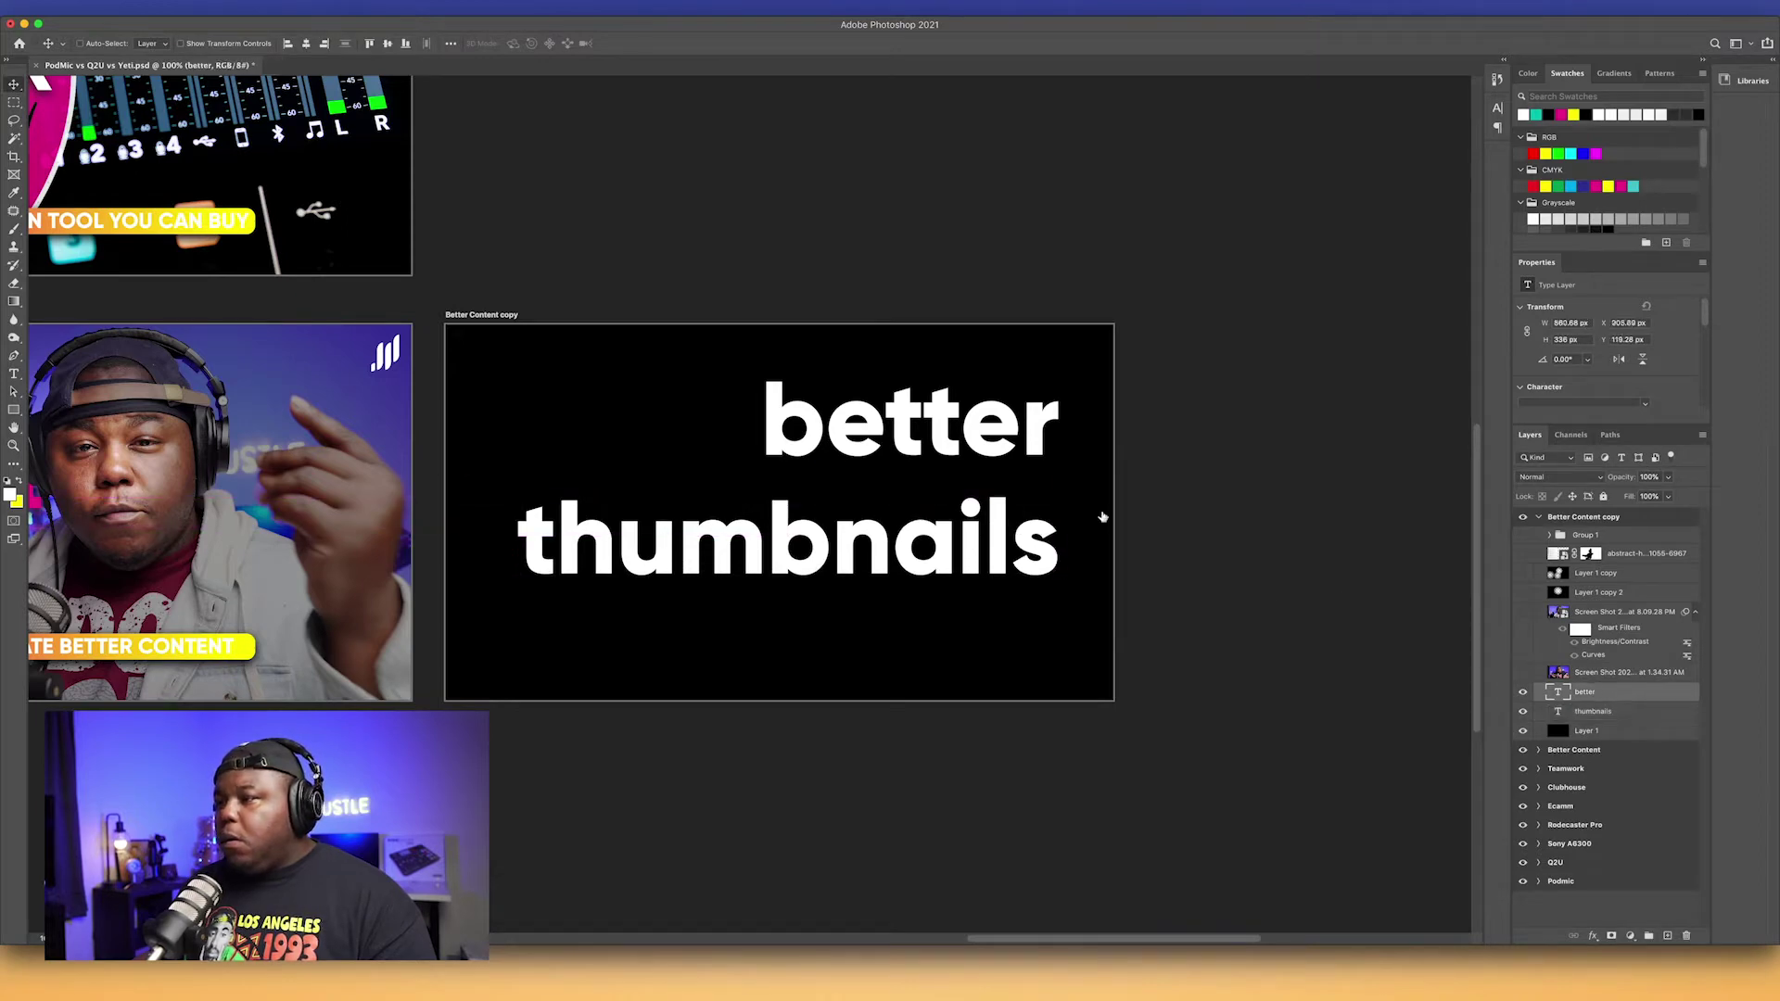
mouse_move(1029, 450)
mouse_down()
mouse_move(1011, 450)
mouse_move(1027, 450)
mouse_up()
double_click(1031, 456)
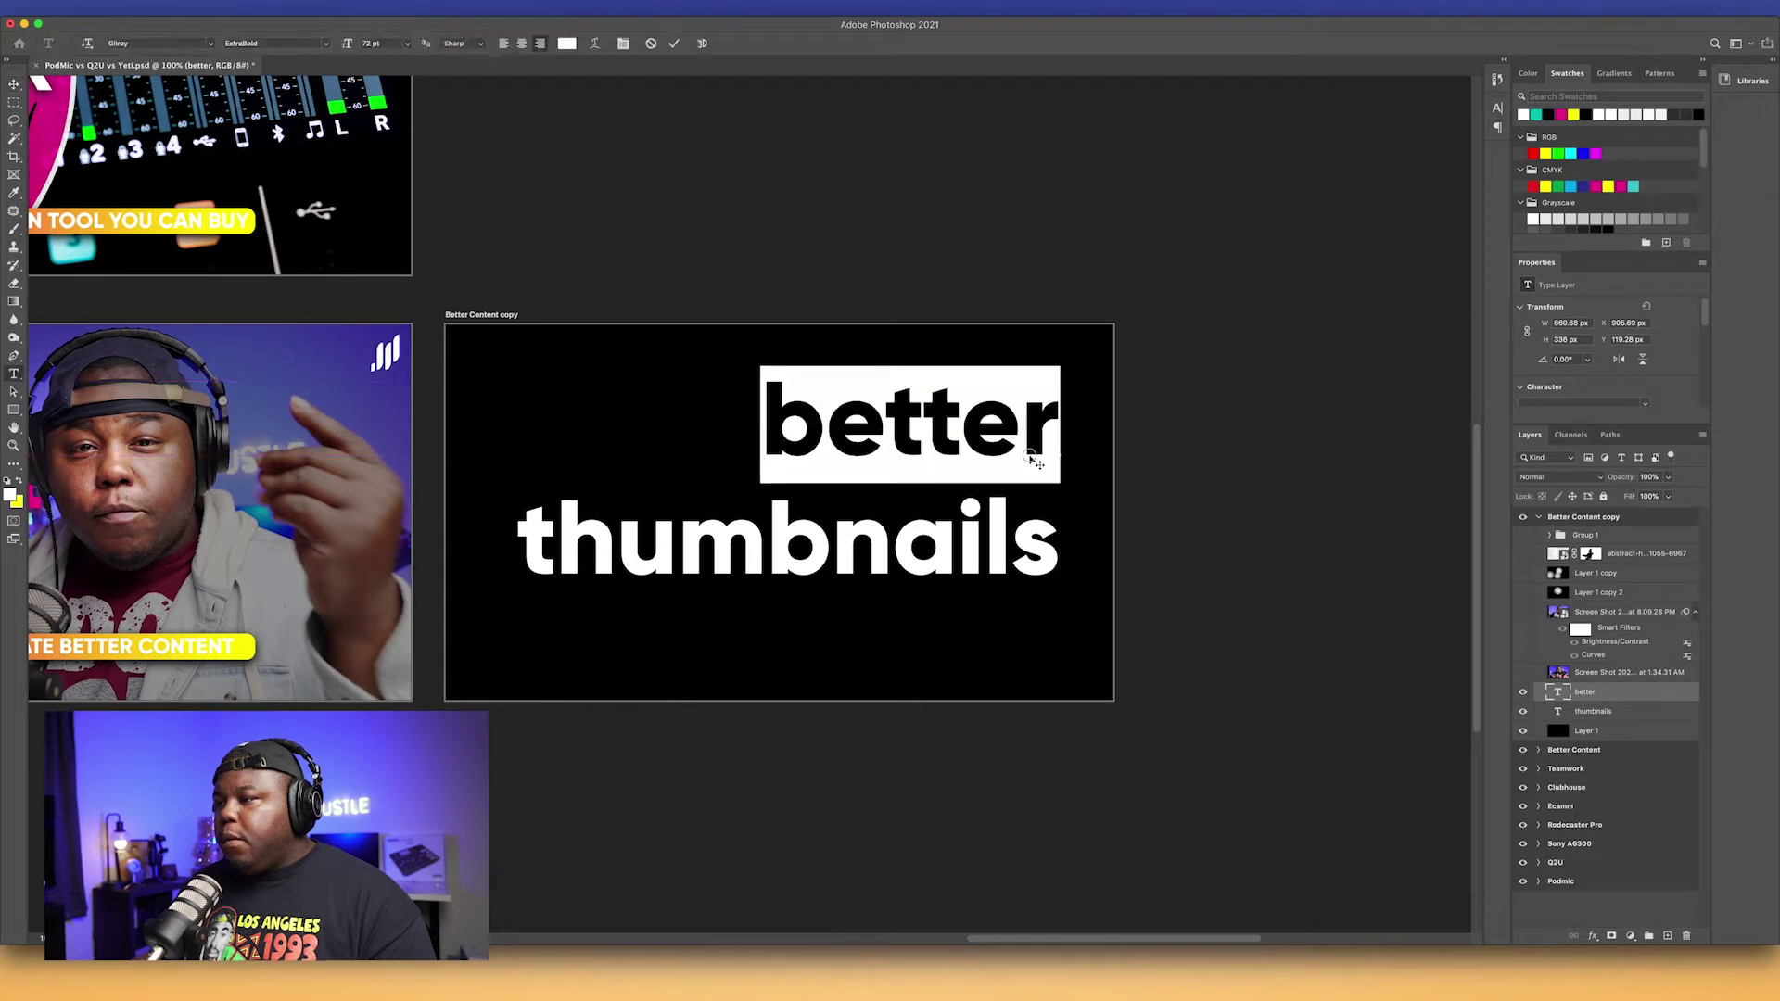
click(674, 44)
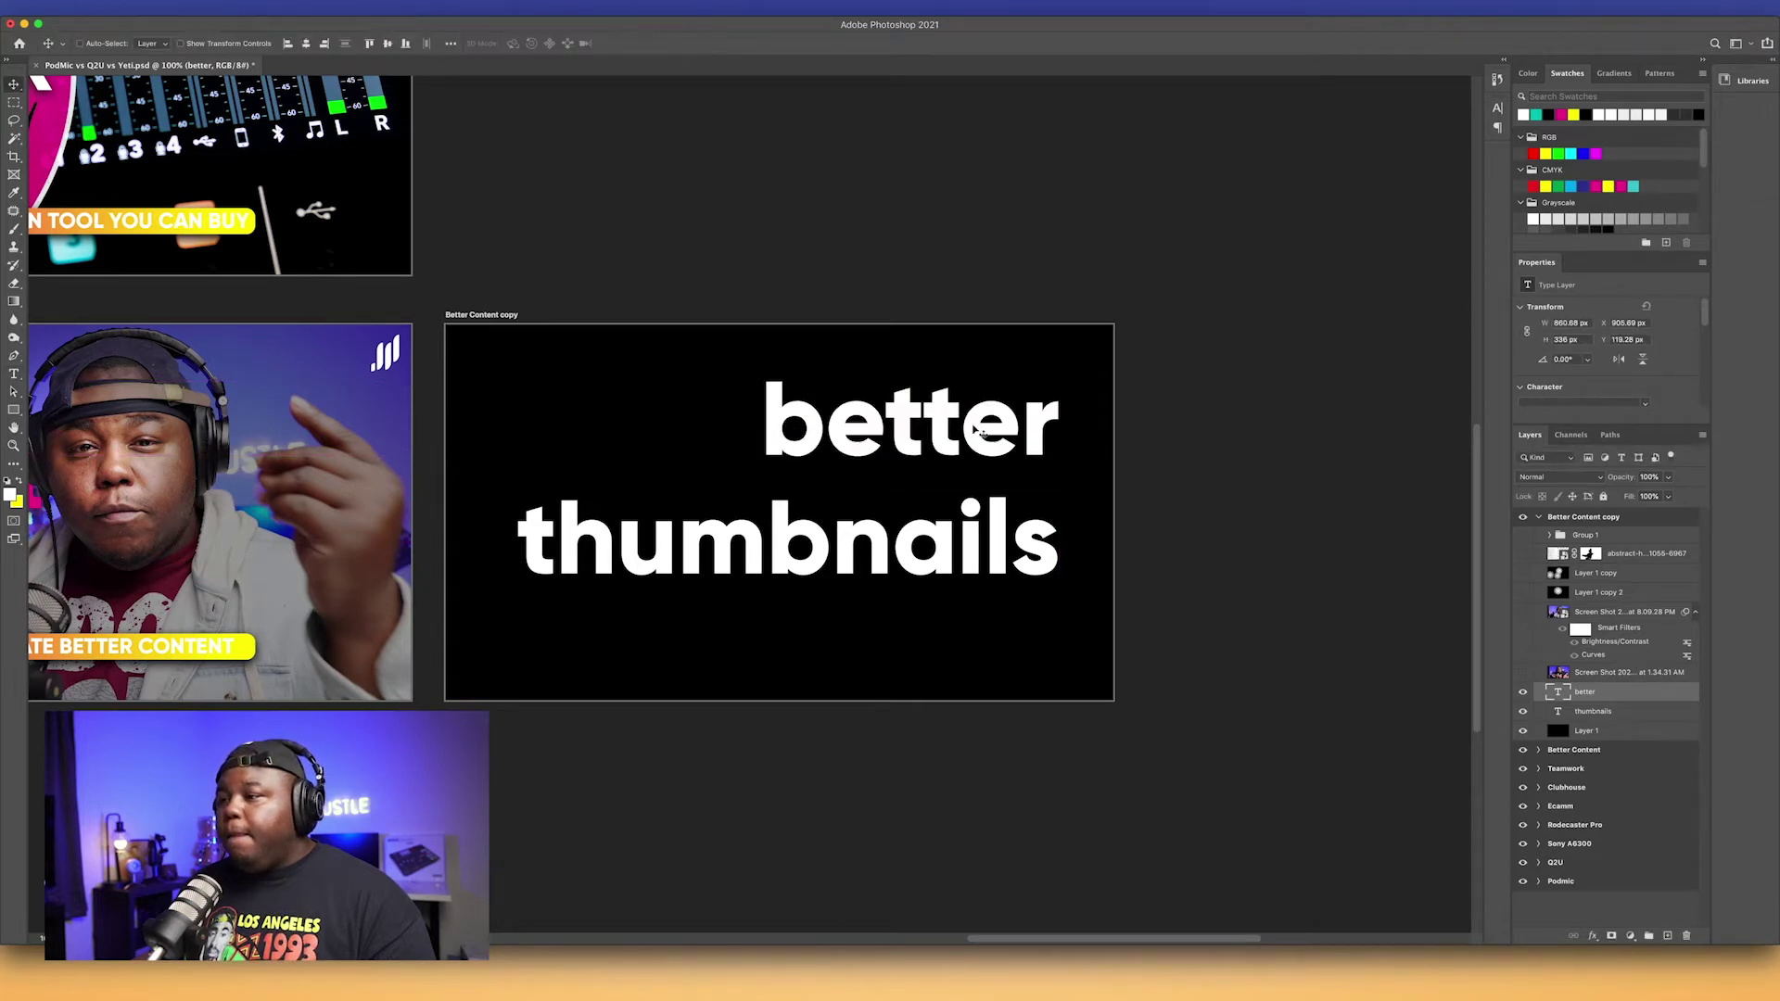
drag(978, 426, 981, 461)
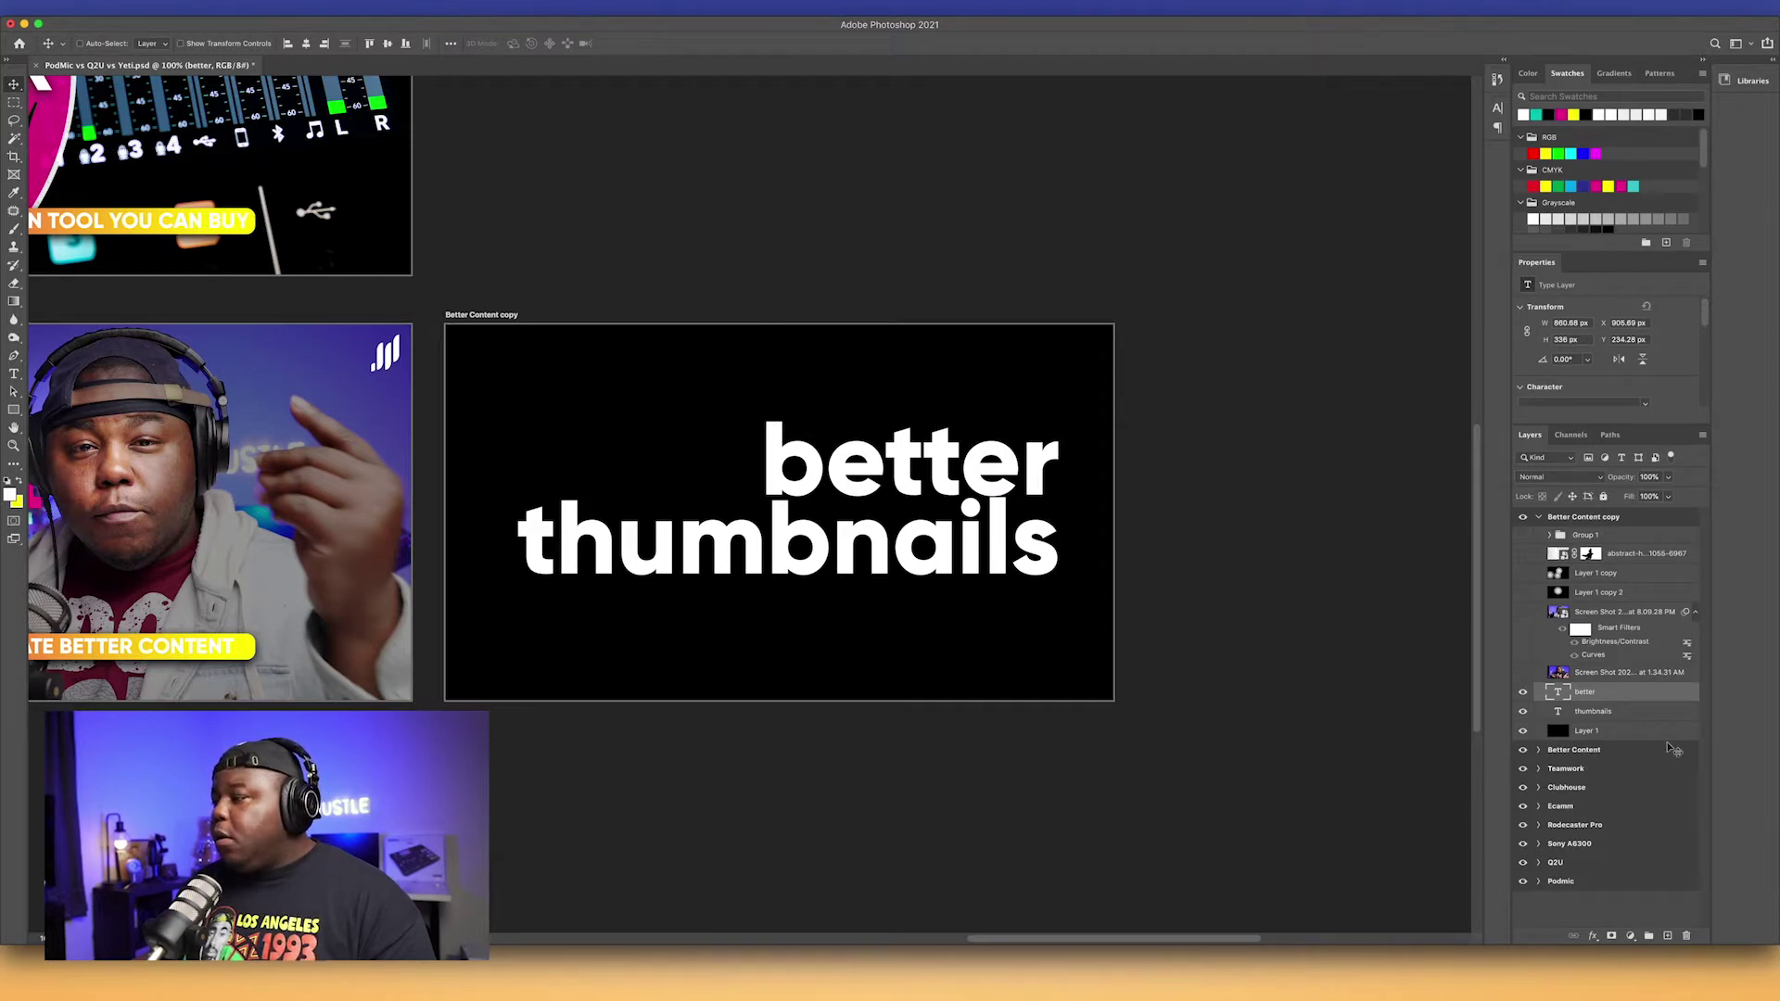
Step: Set both text layers to 60 pt, with optical kerning on 'thumbnails'
click(1630, 713)
click(1498, 107)
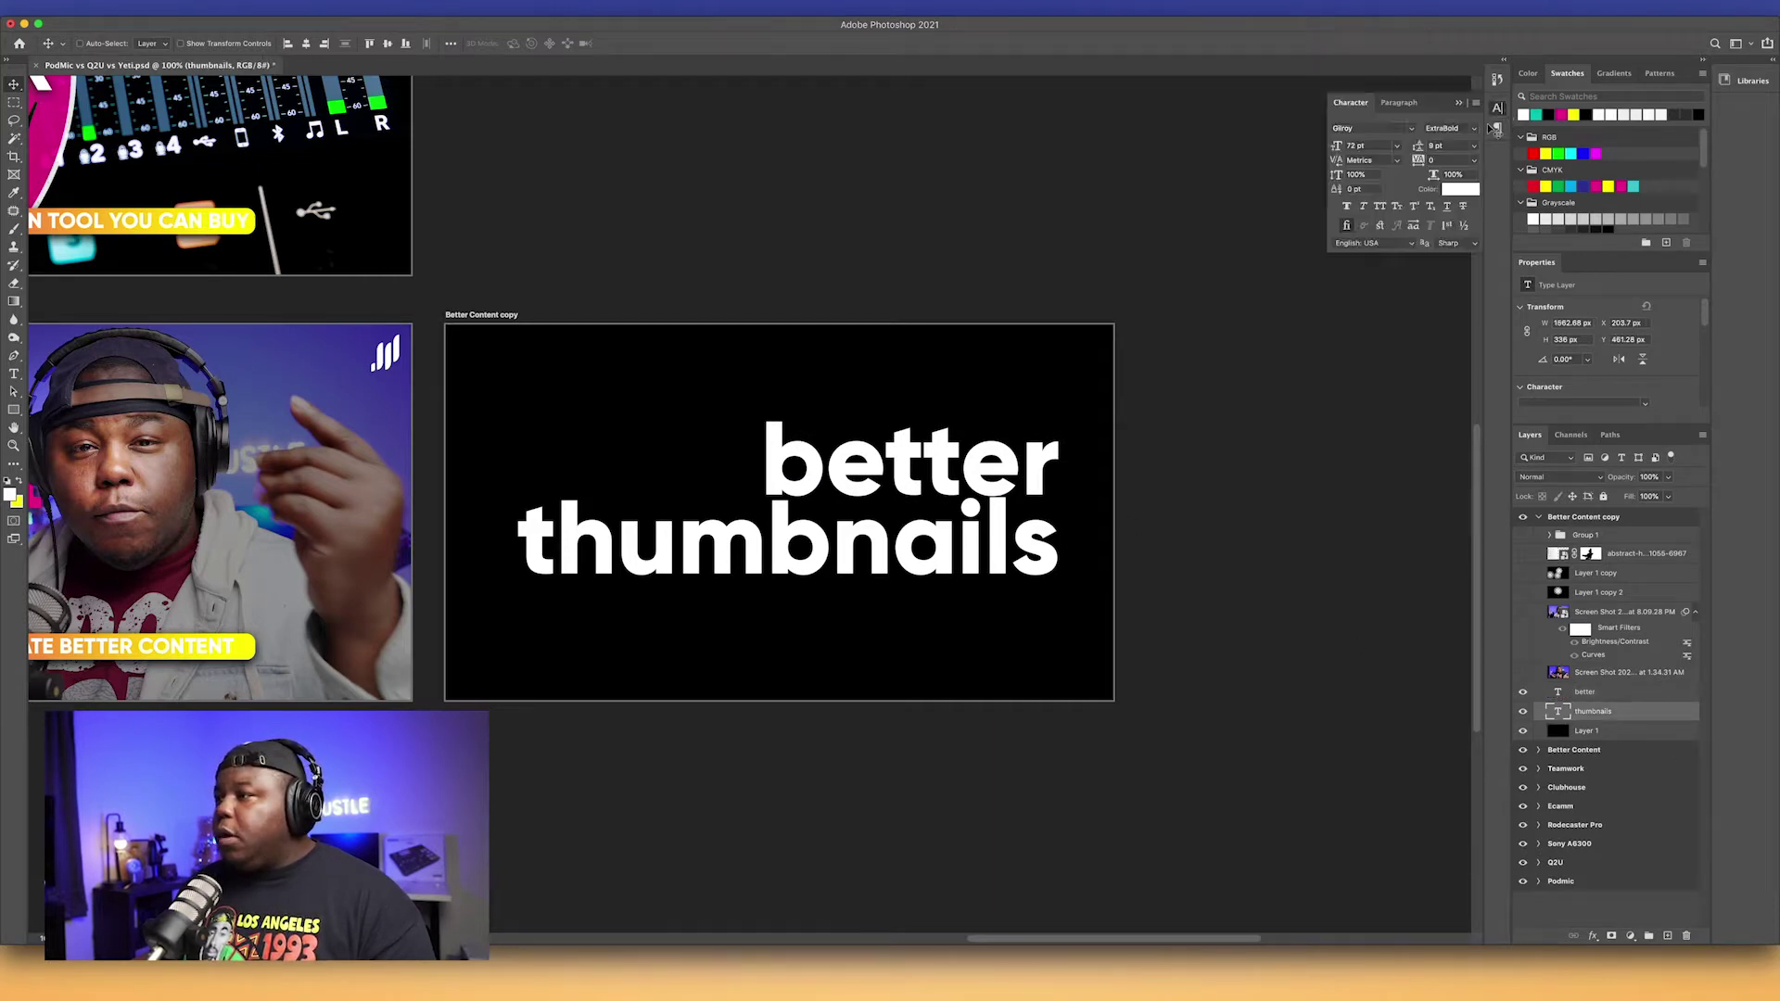
click(1397, 160)
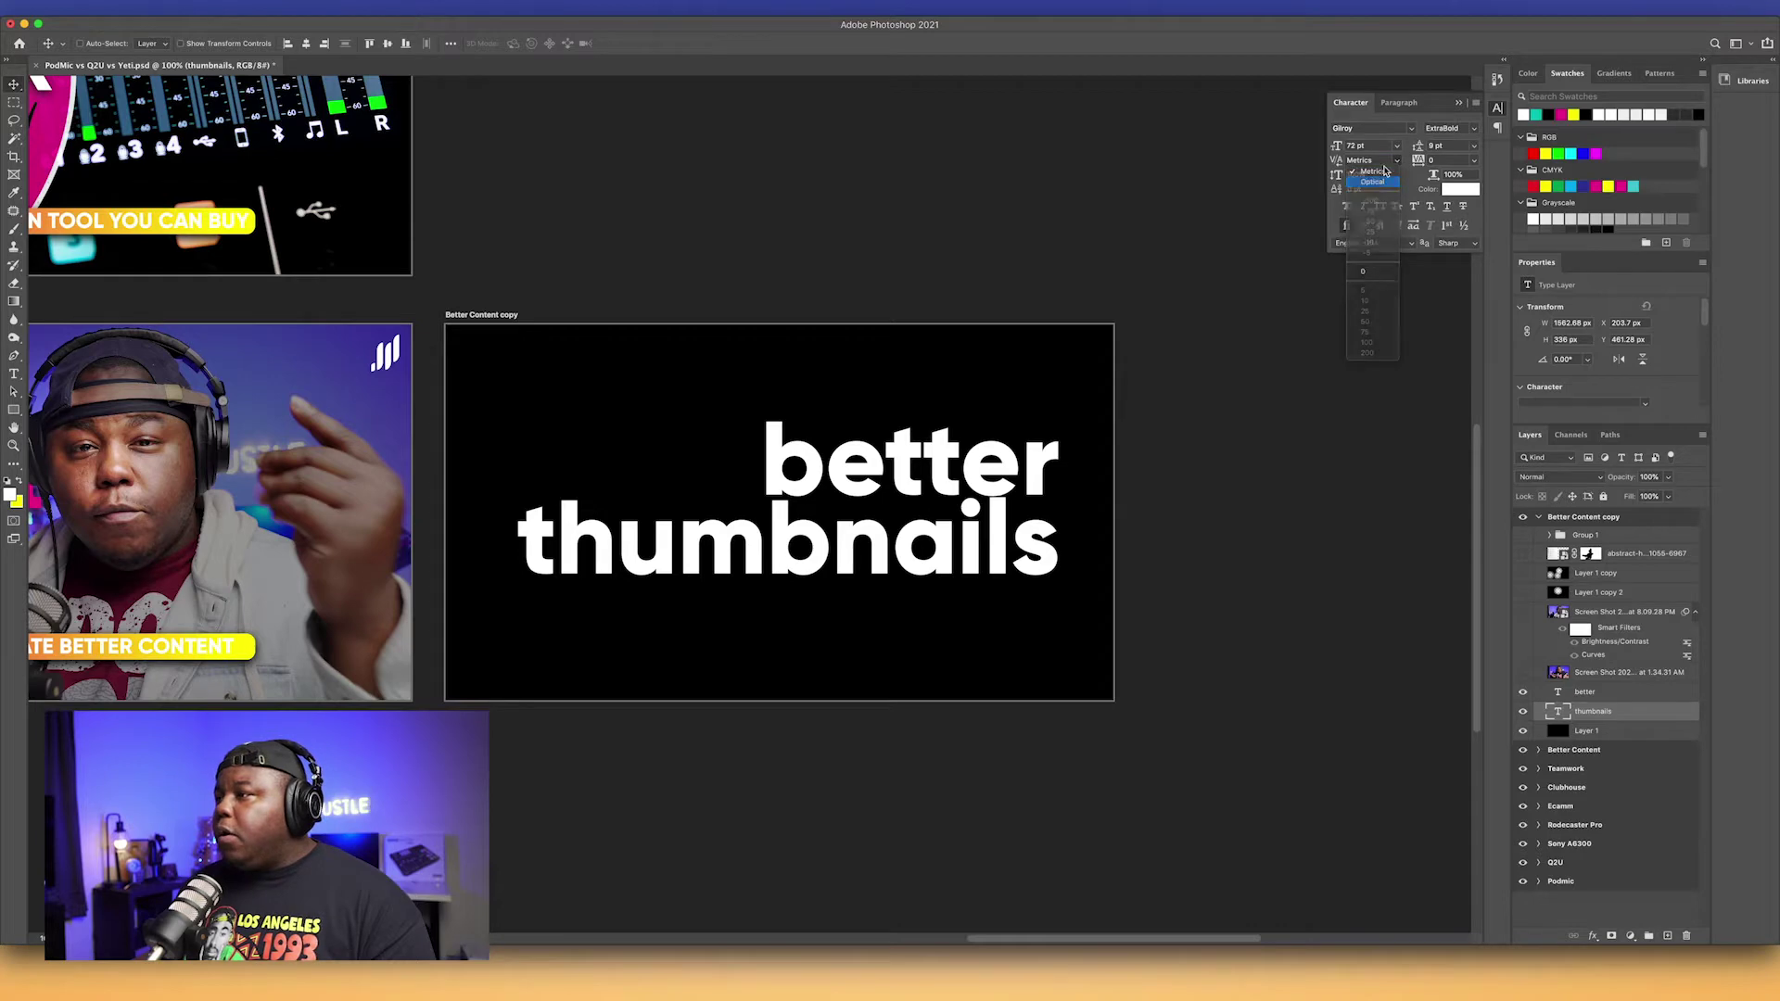
click(1372, 172)
click(1397, 146)
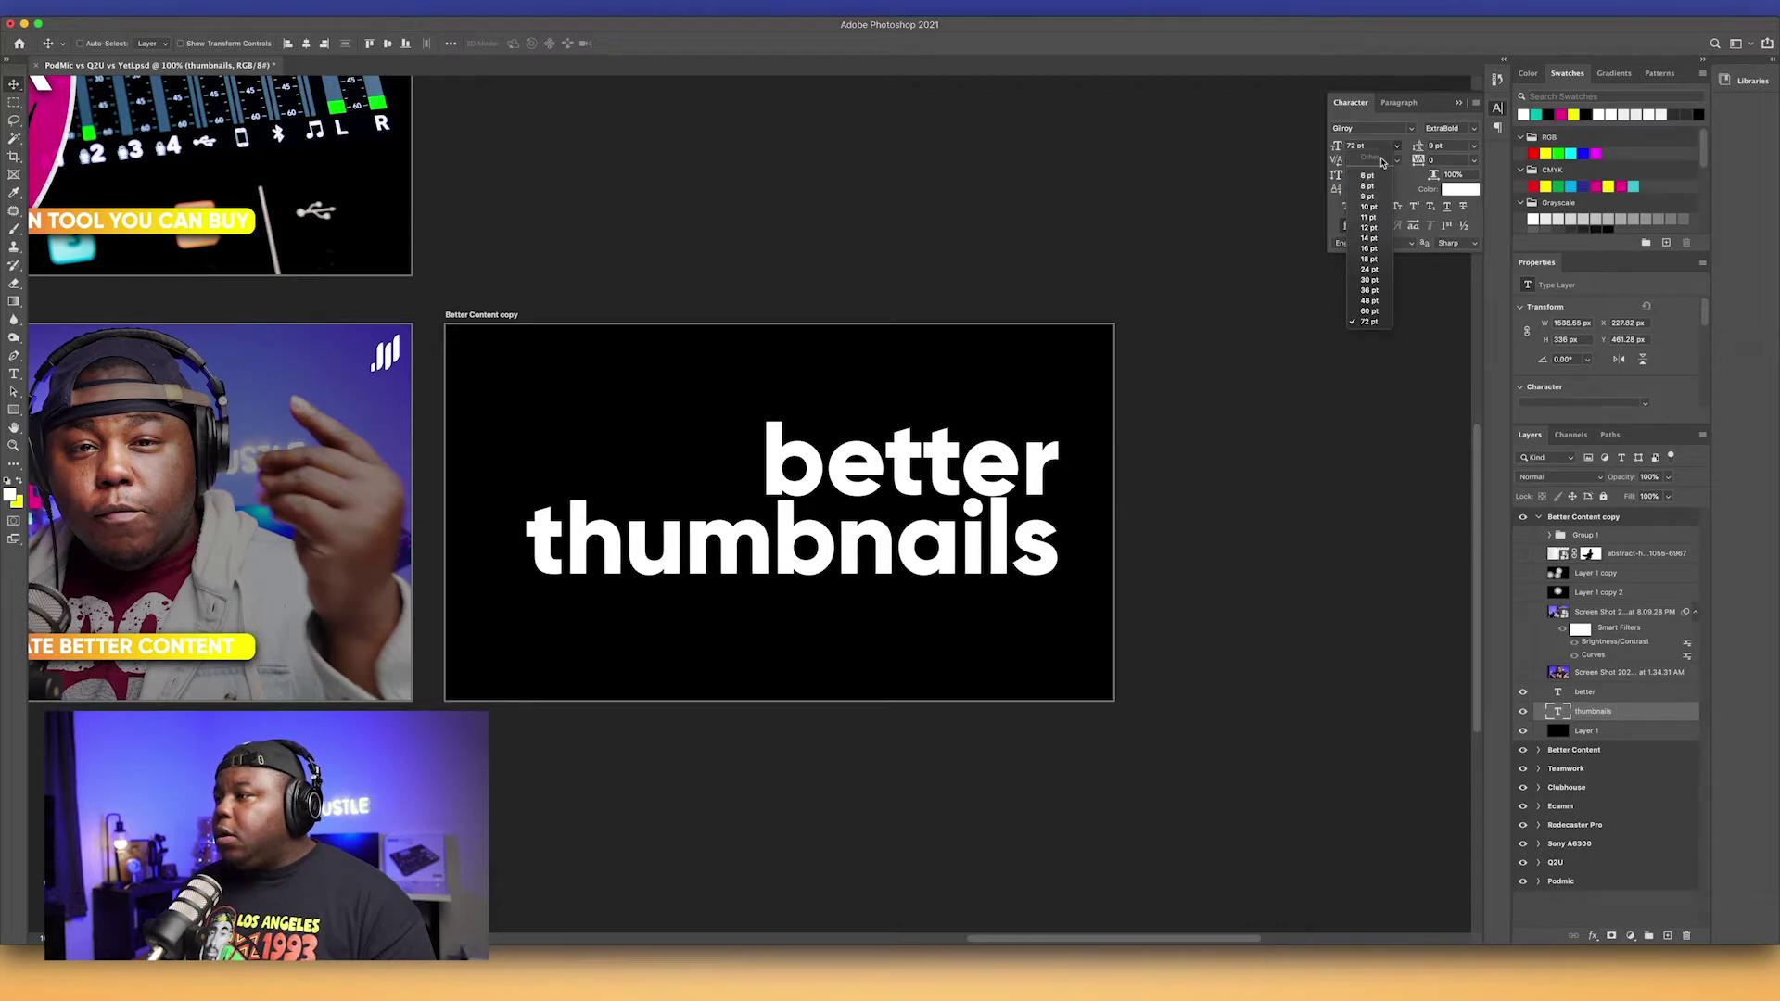
click(1370, 312)
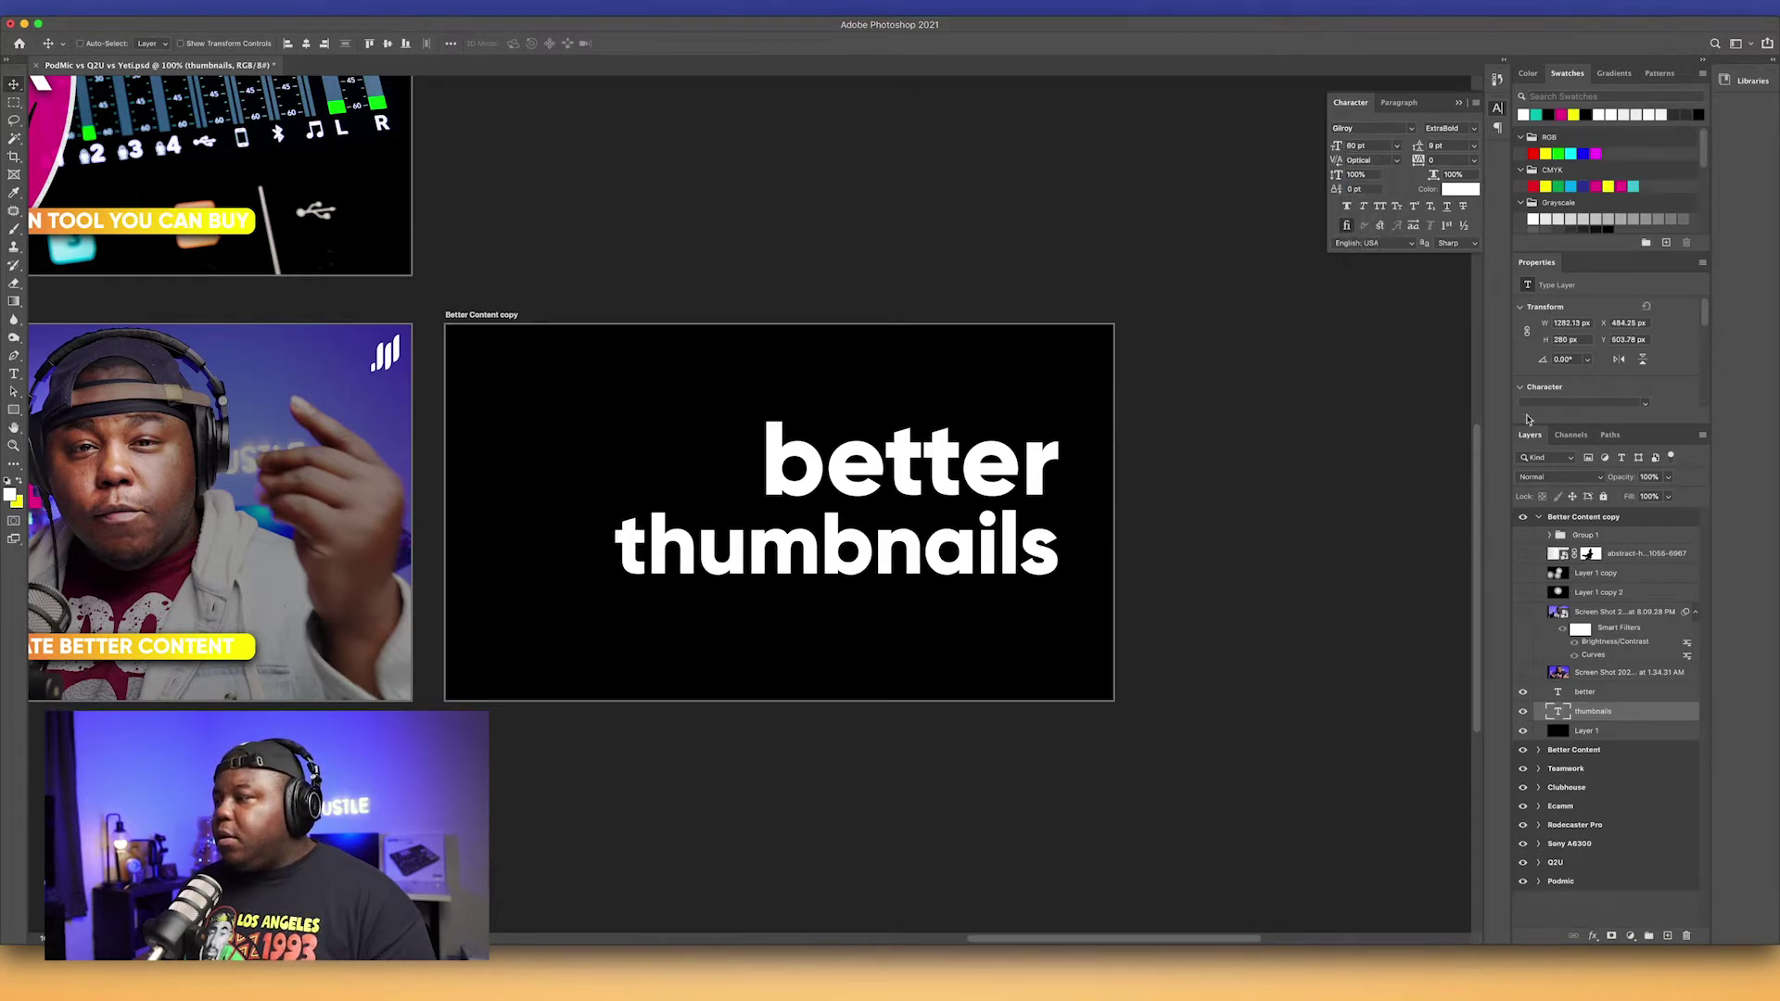
click(1586, 691)
click(1397, 146)
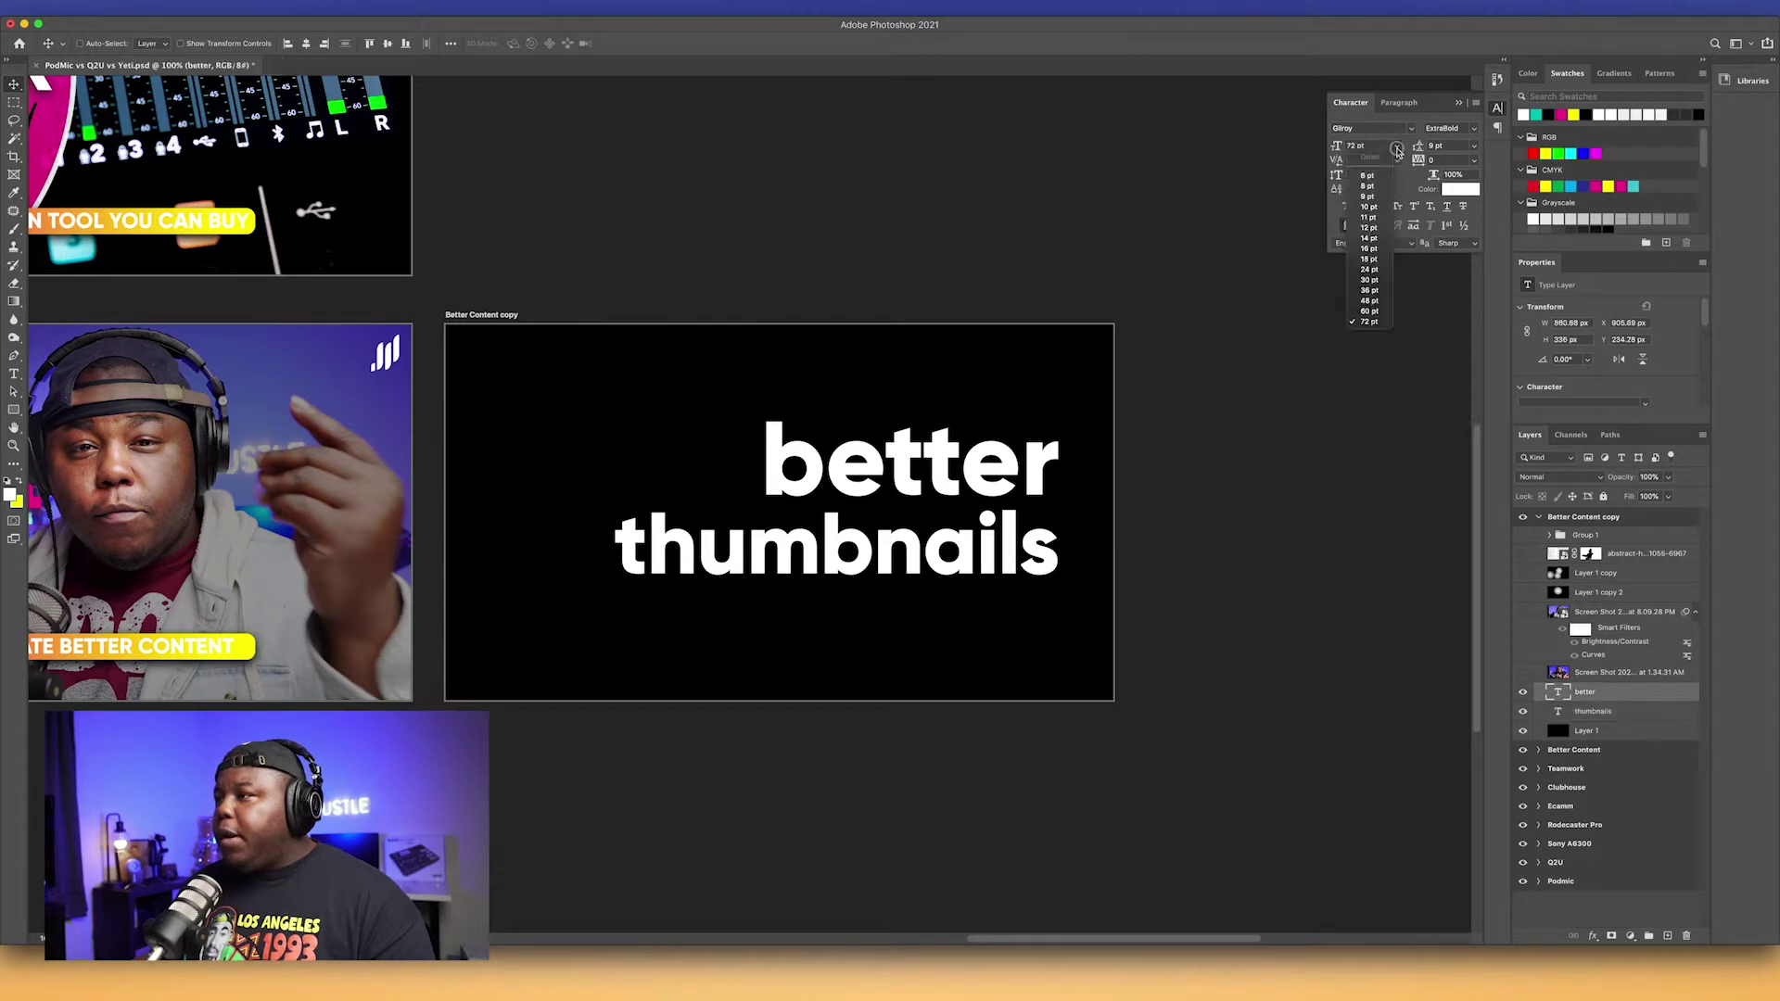
click(1370, 312)
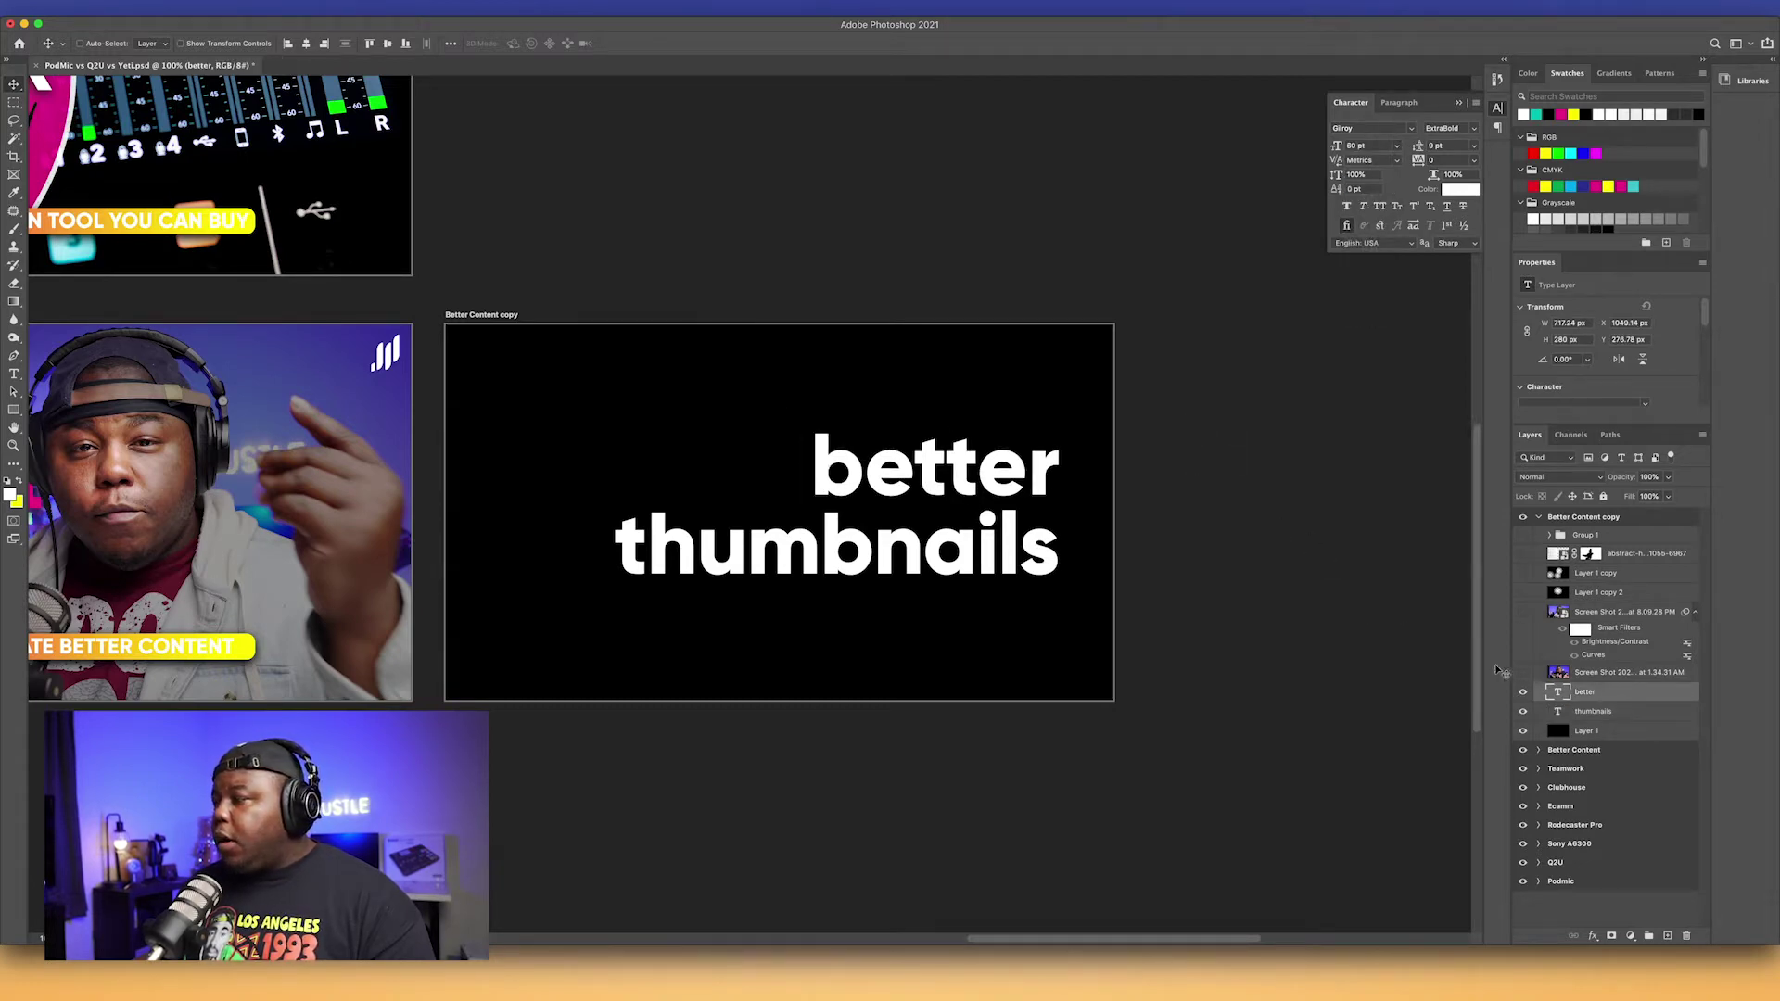
Step: Set tracking to -25 on 'thumbnails' and 'better', then nudge 'better' into line
click(1595, 713)
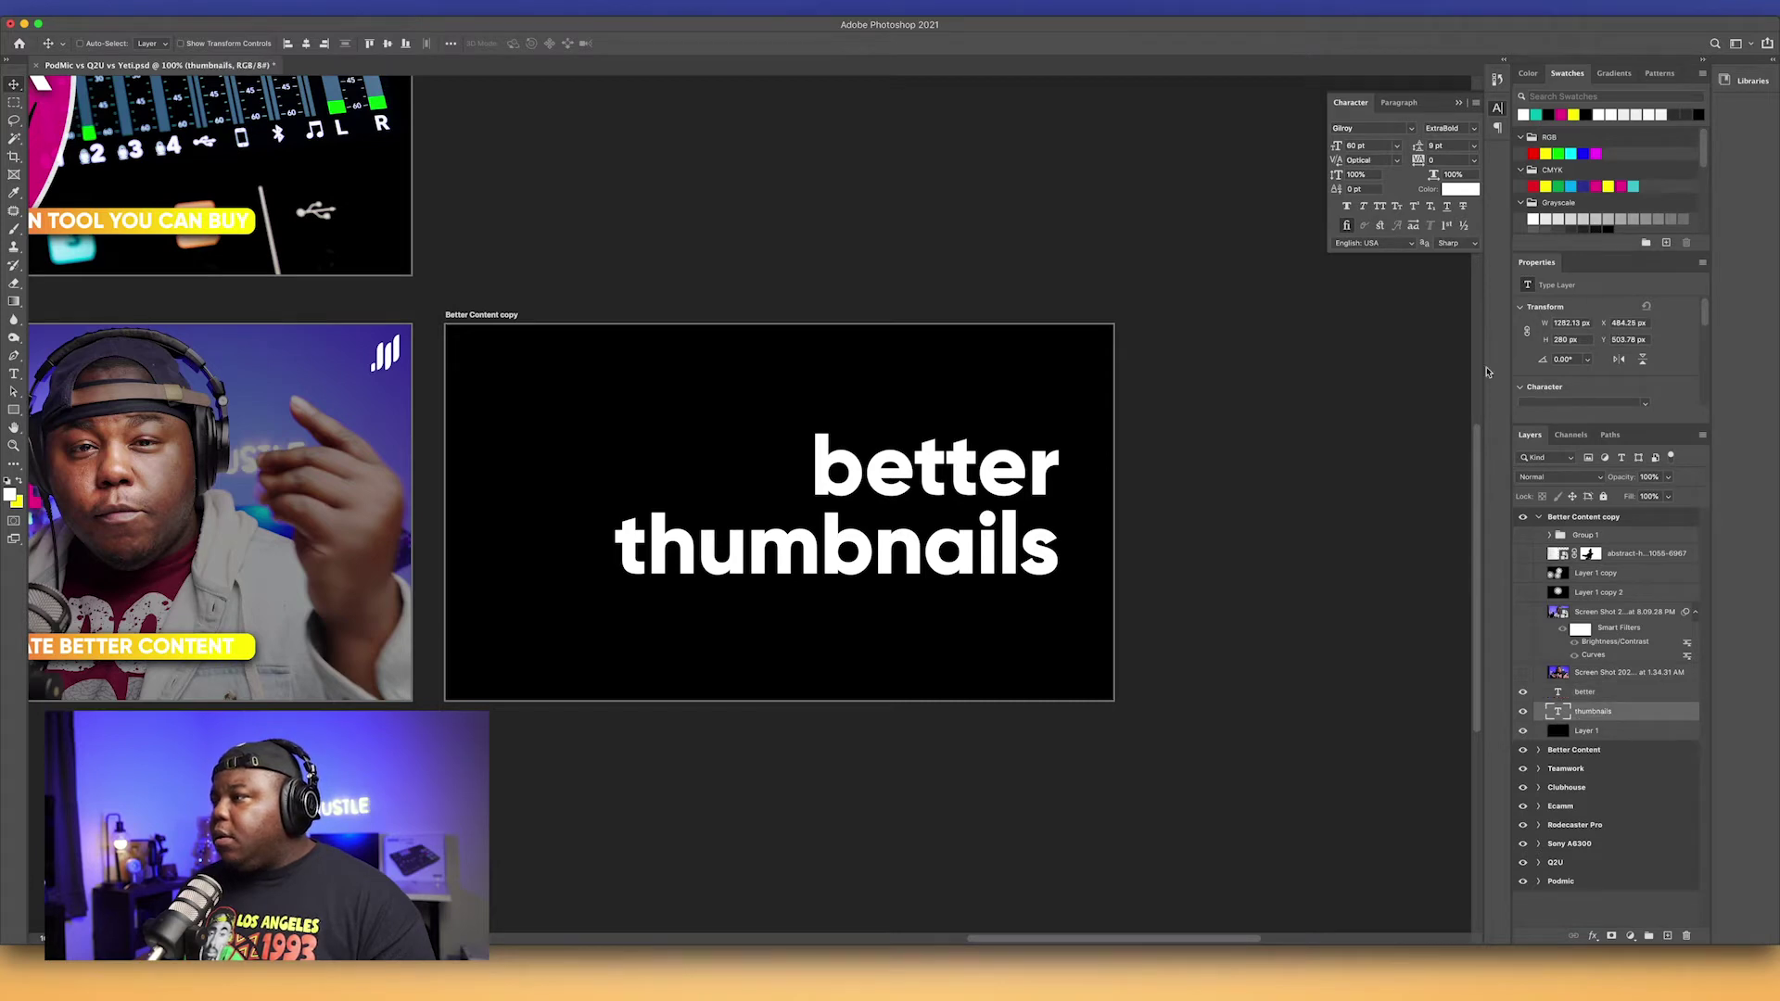
click(1472, 163)
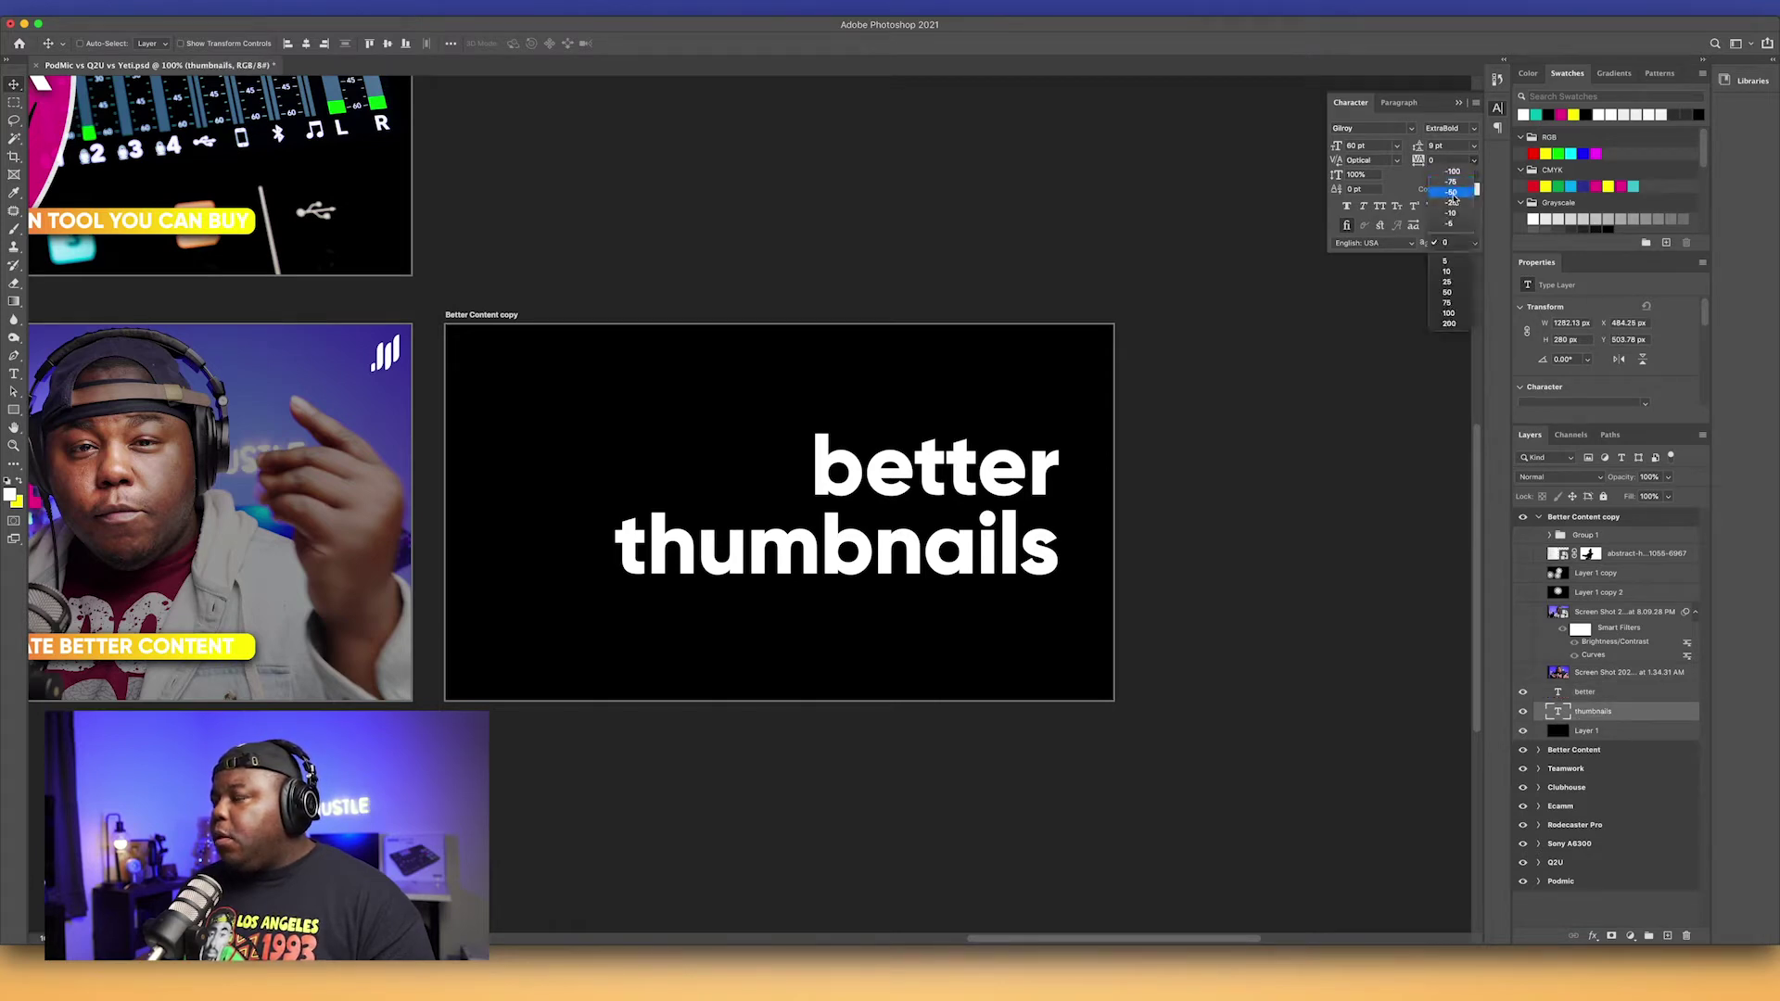
click(1453, 204)
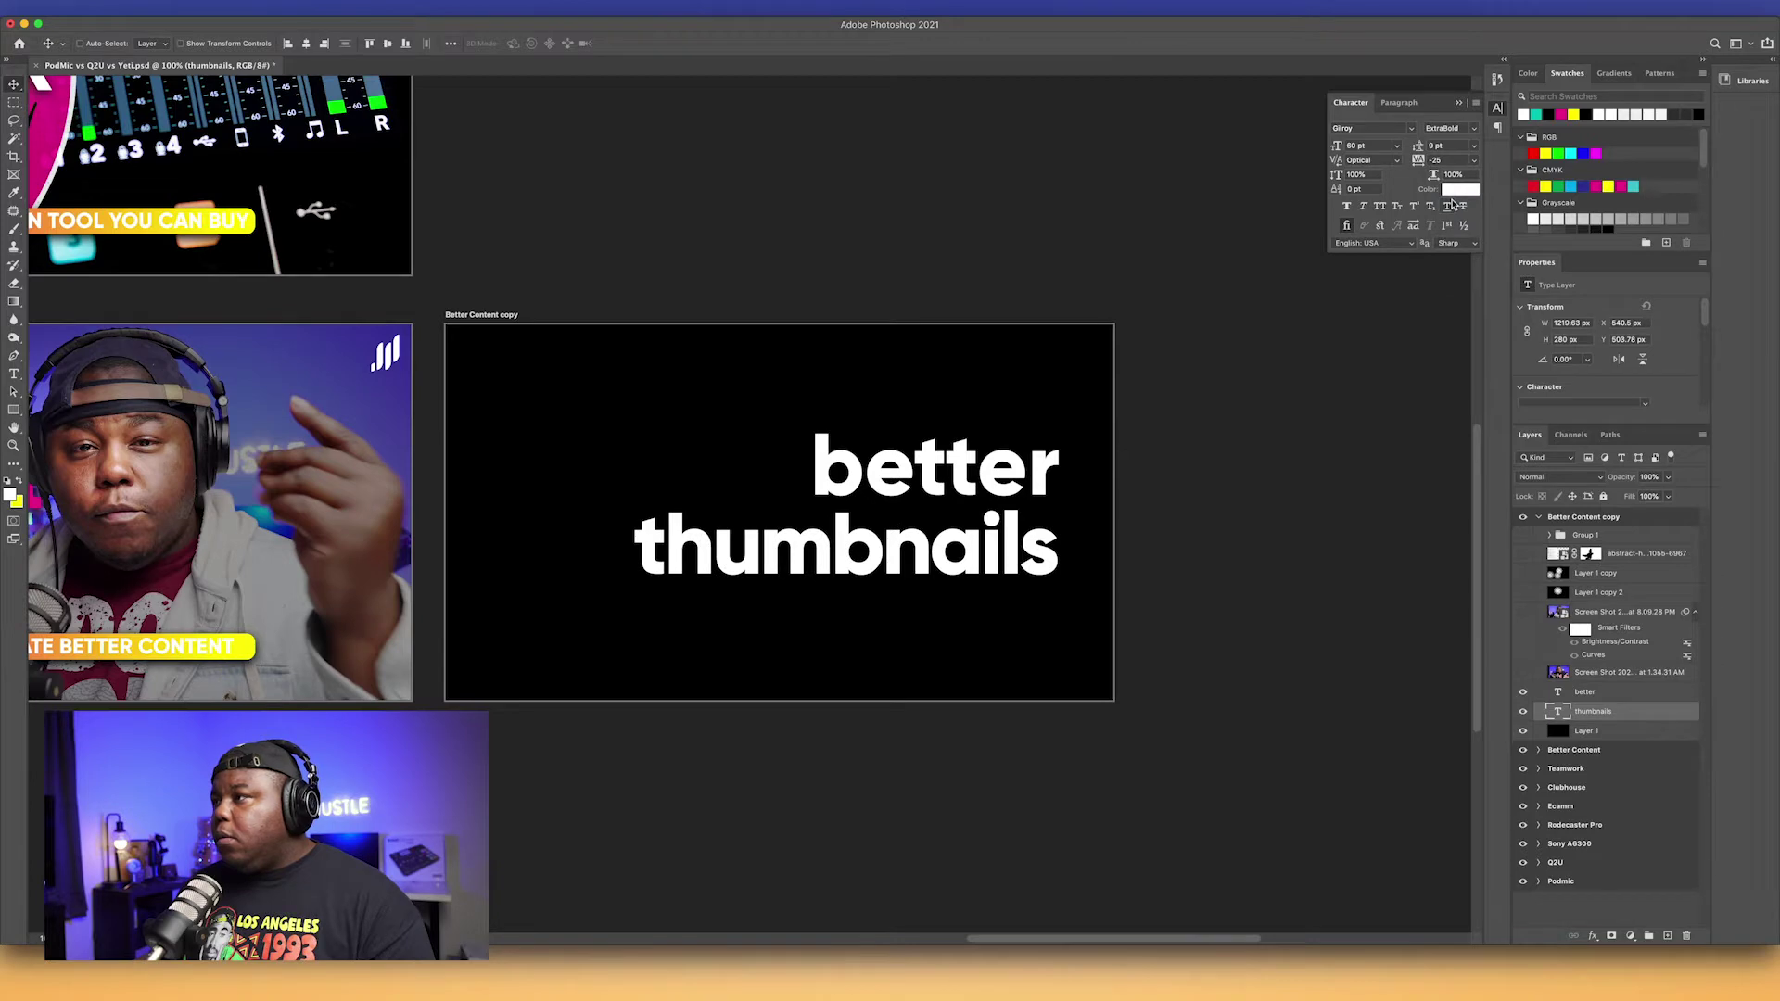
click(1621, 691)
click(1473, 161)
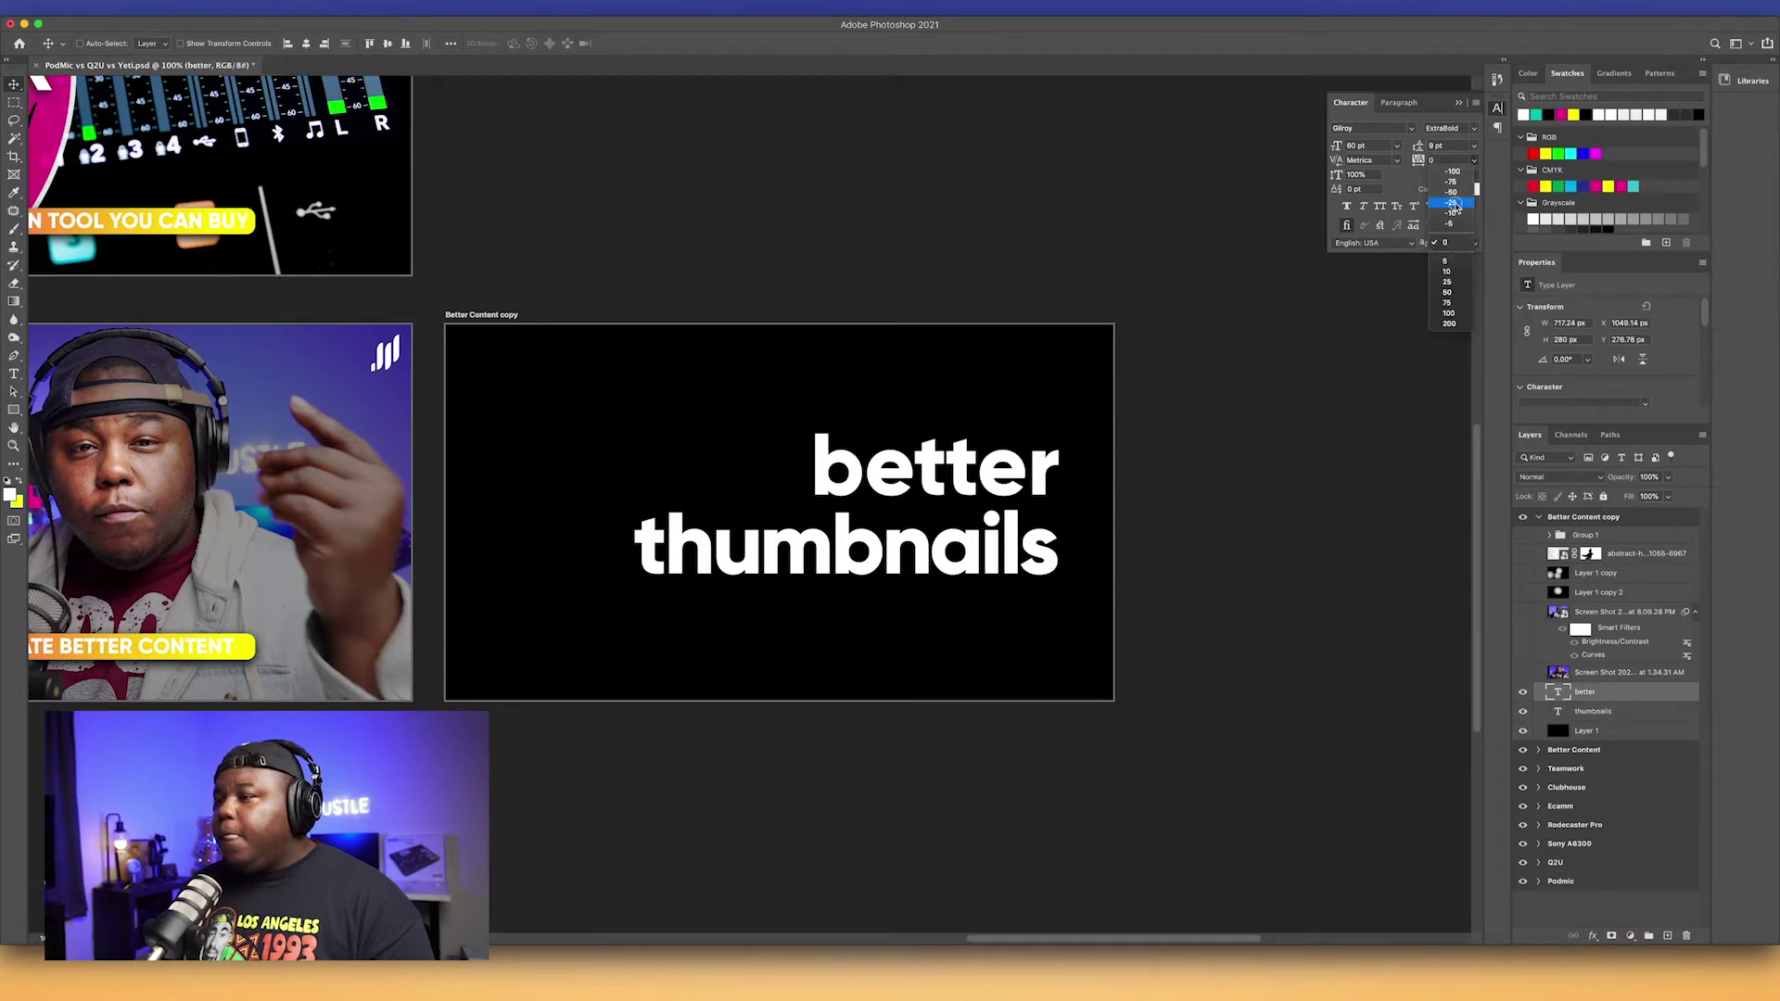
click(1452, 203)
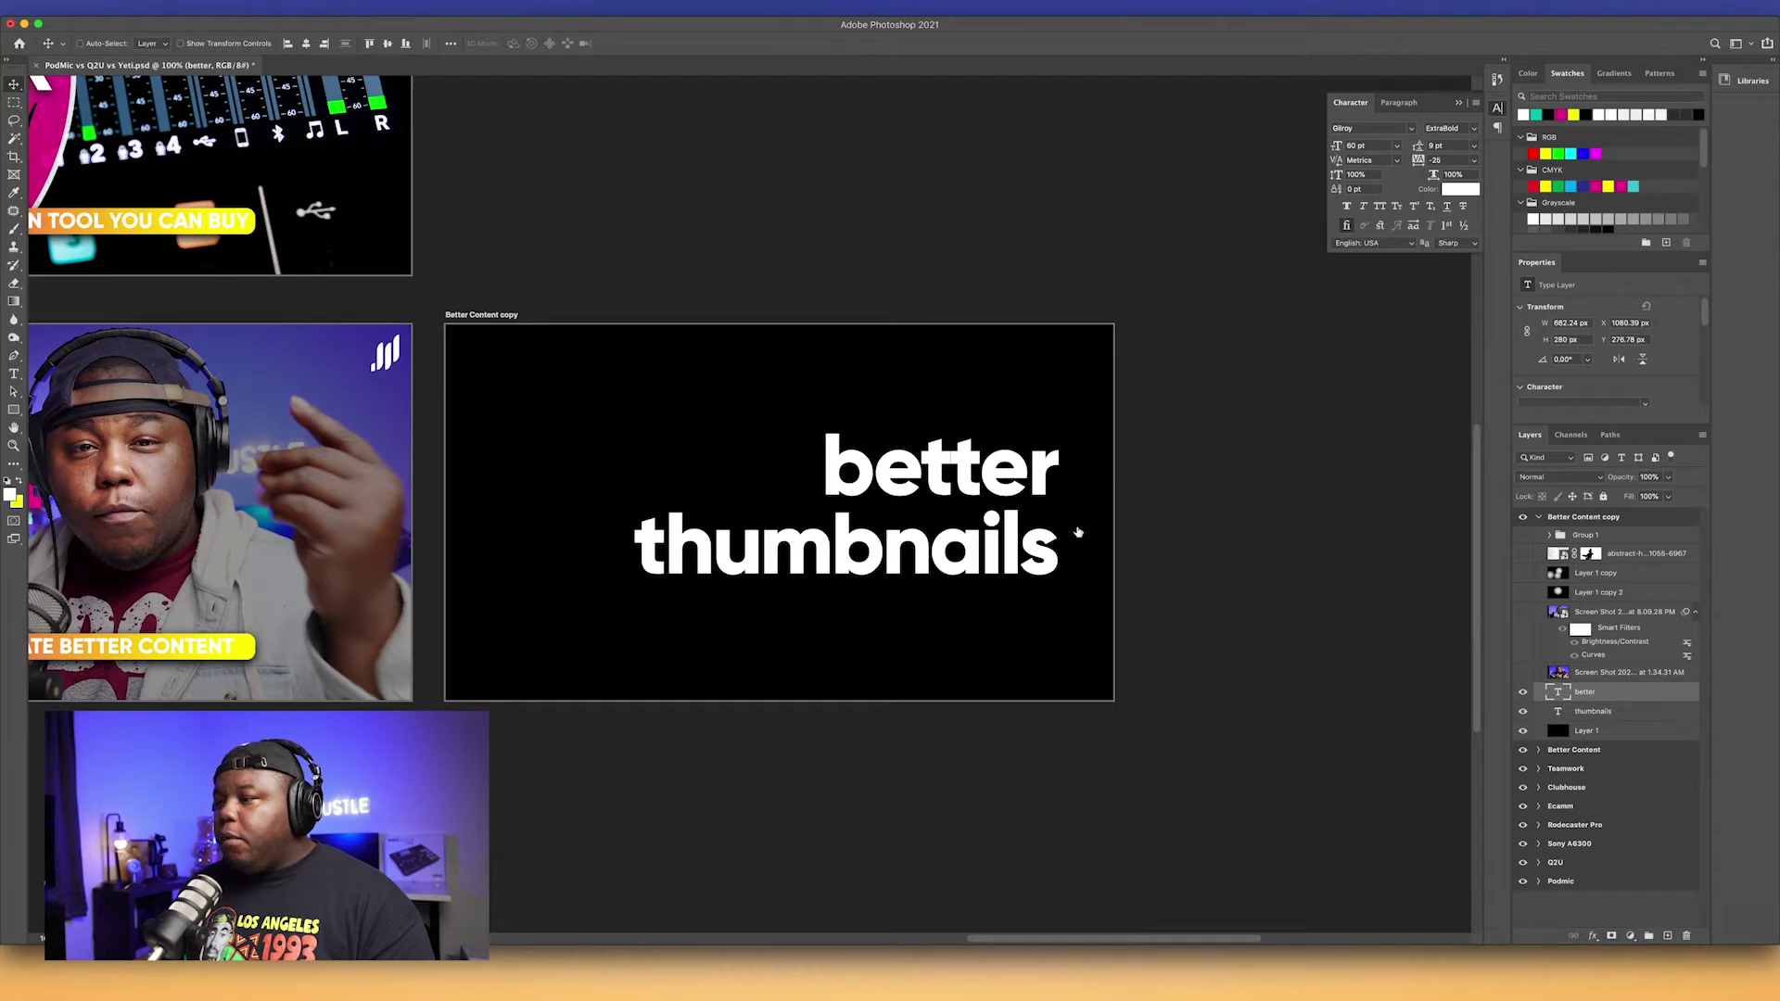
mouse_move(1049, 487)
mouse_down()
mouse_move(985, 500)
mouse_move(1042, 499)
mouse_up()
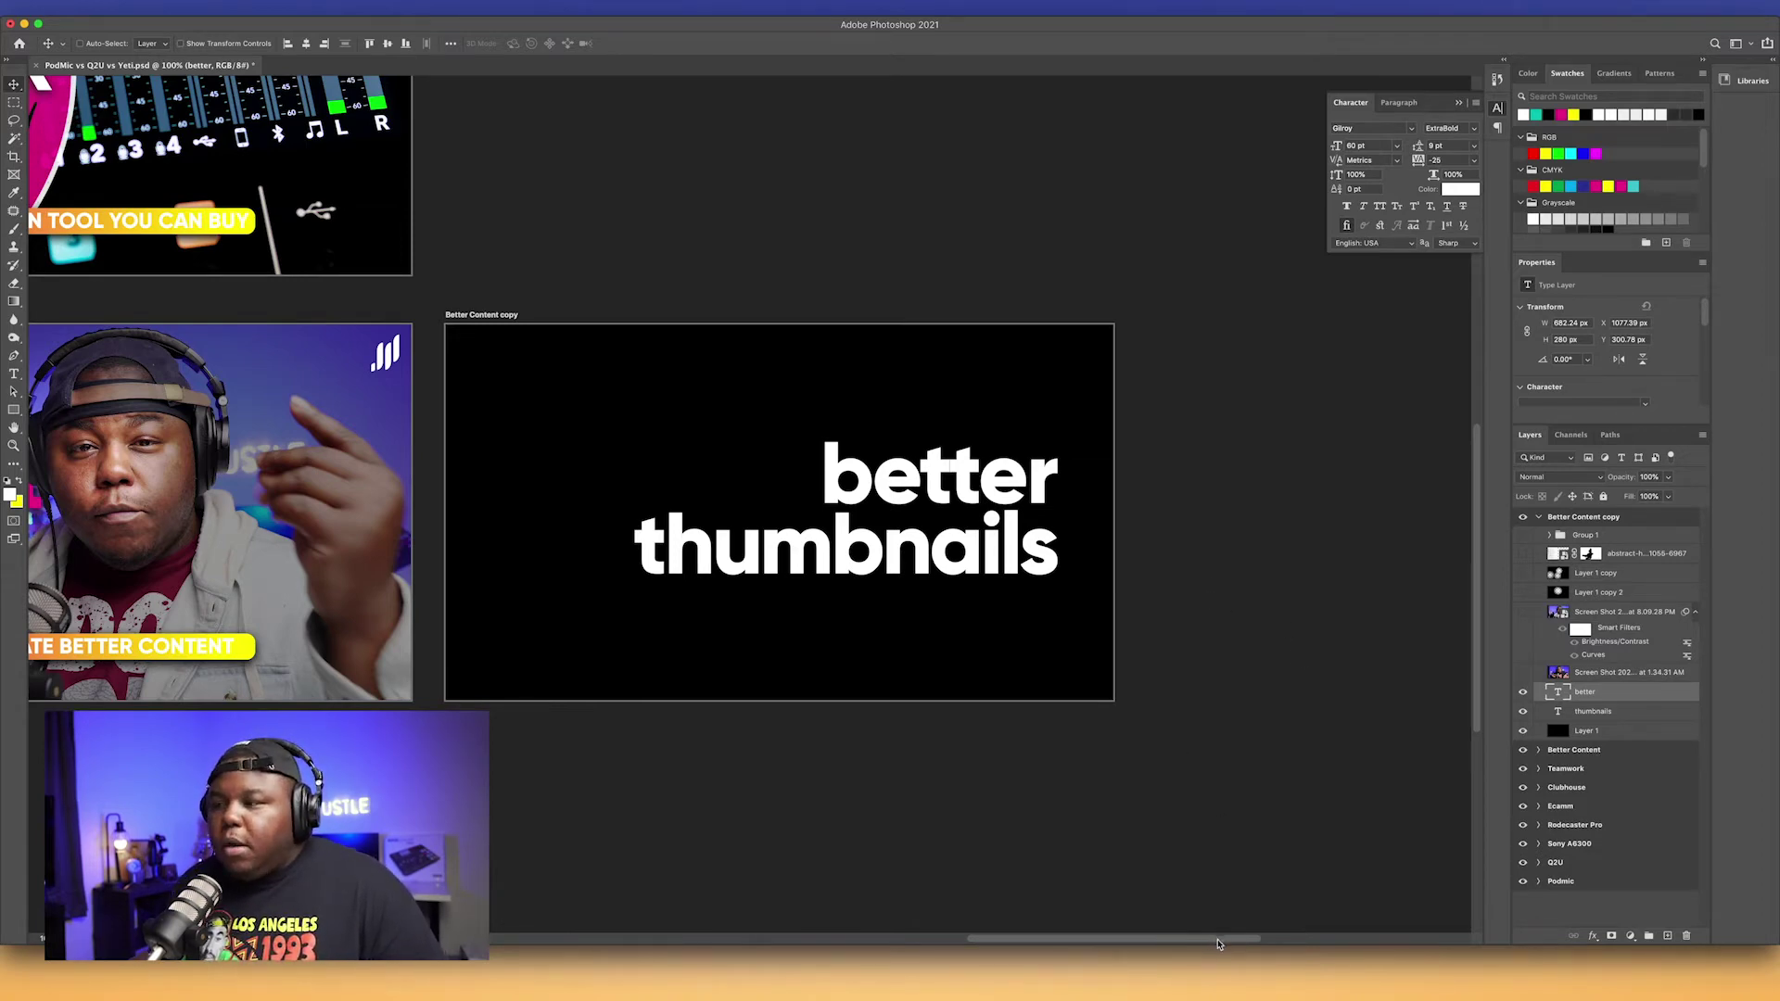
drag(1220, 943, 1154, 939)
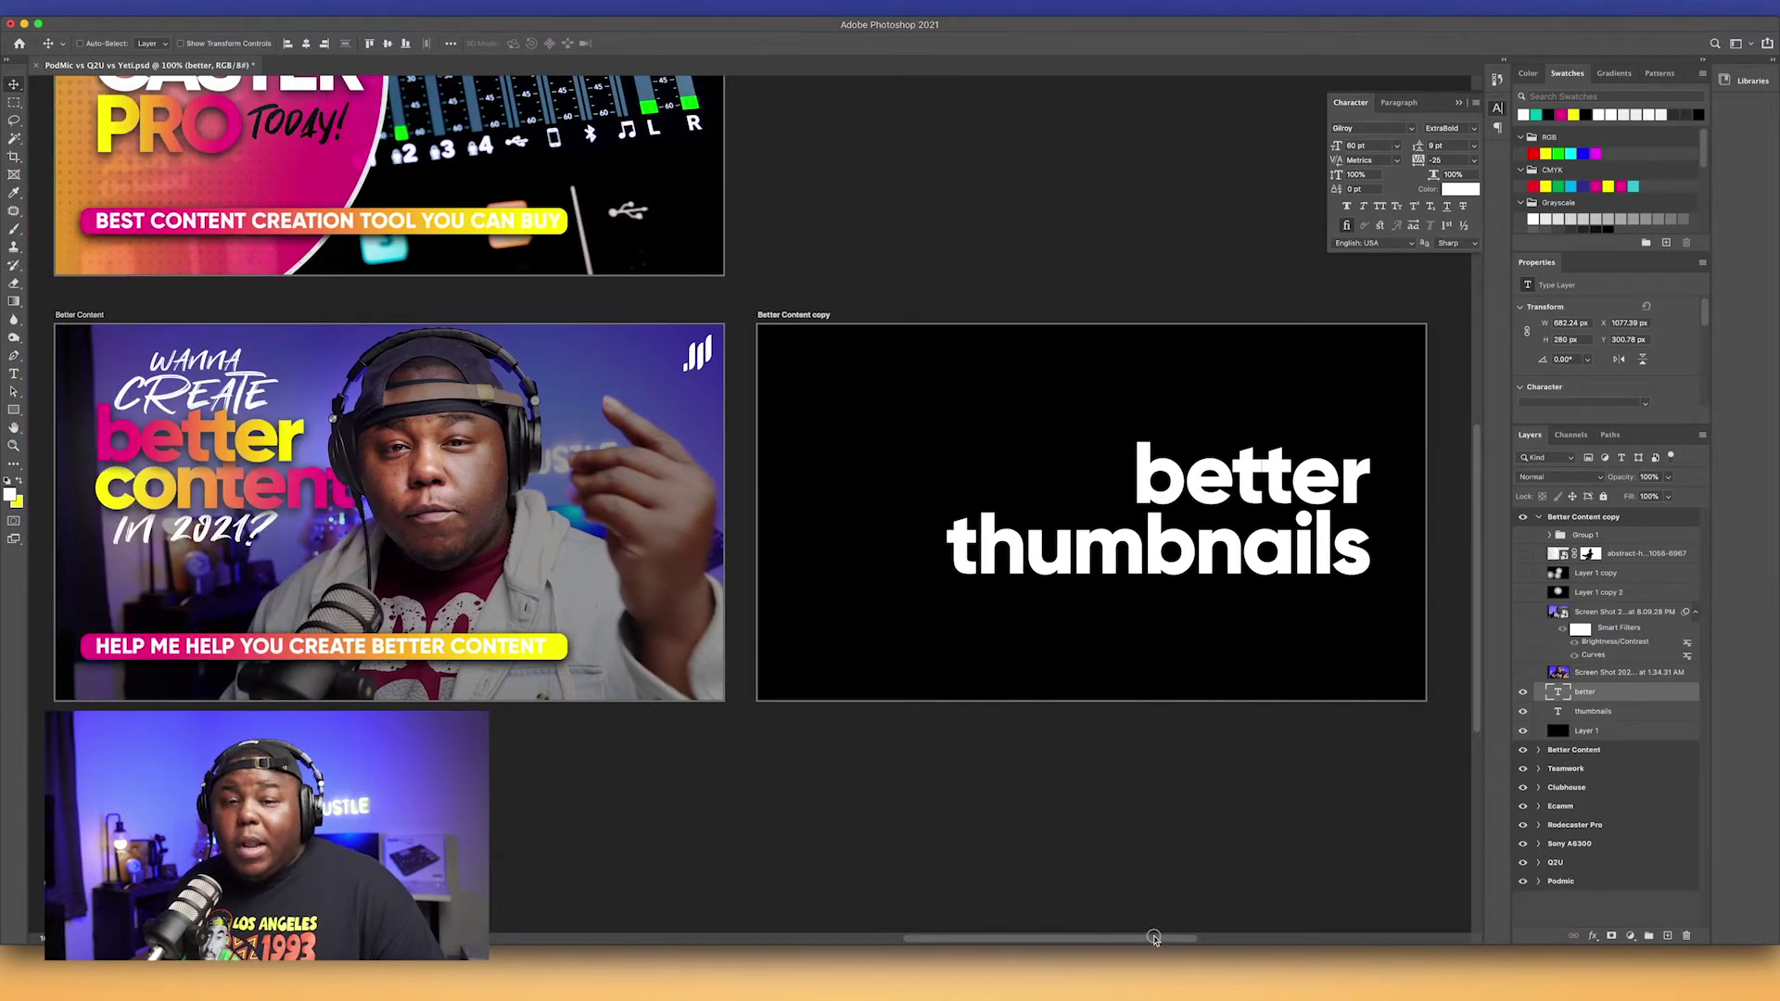
drag(1155, 939, 1215, 939)
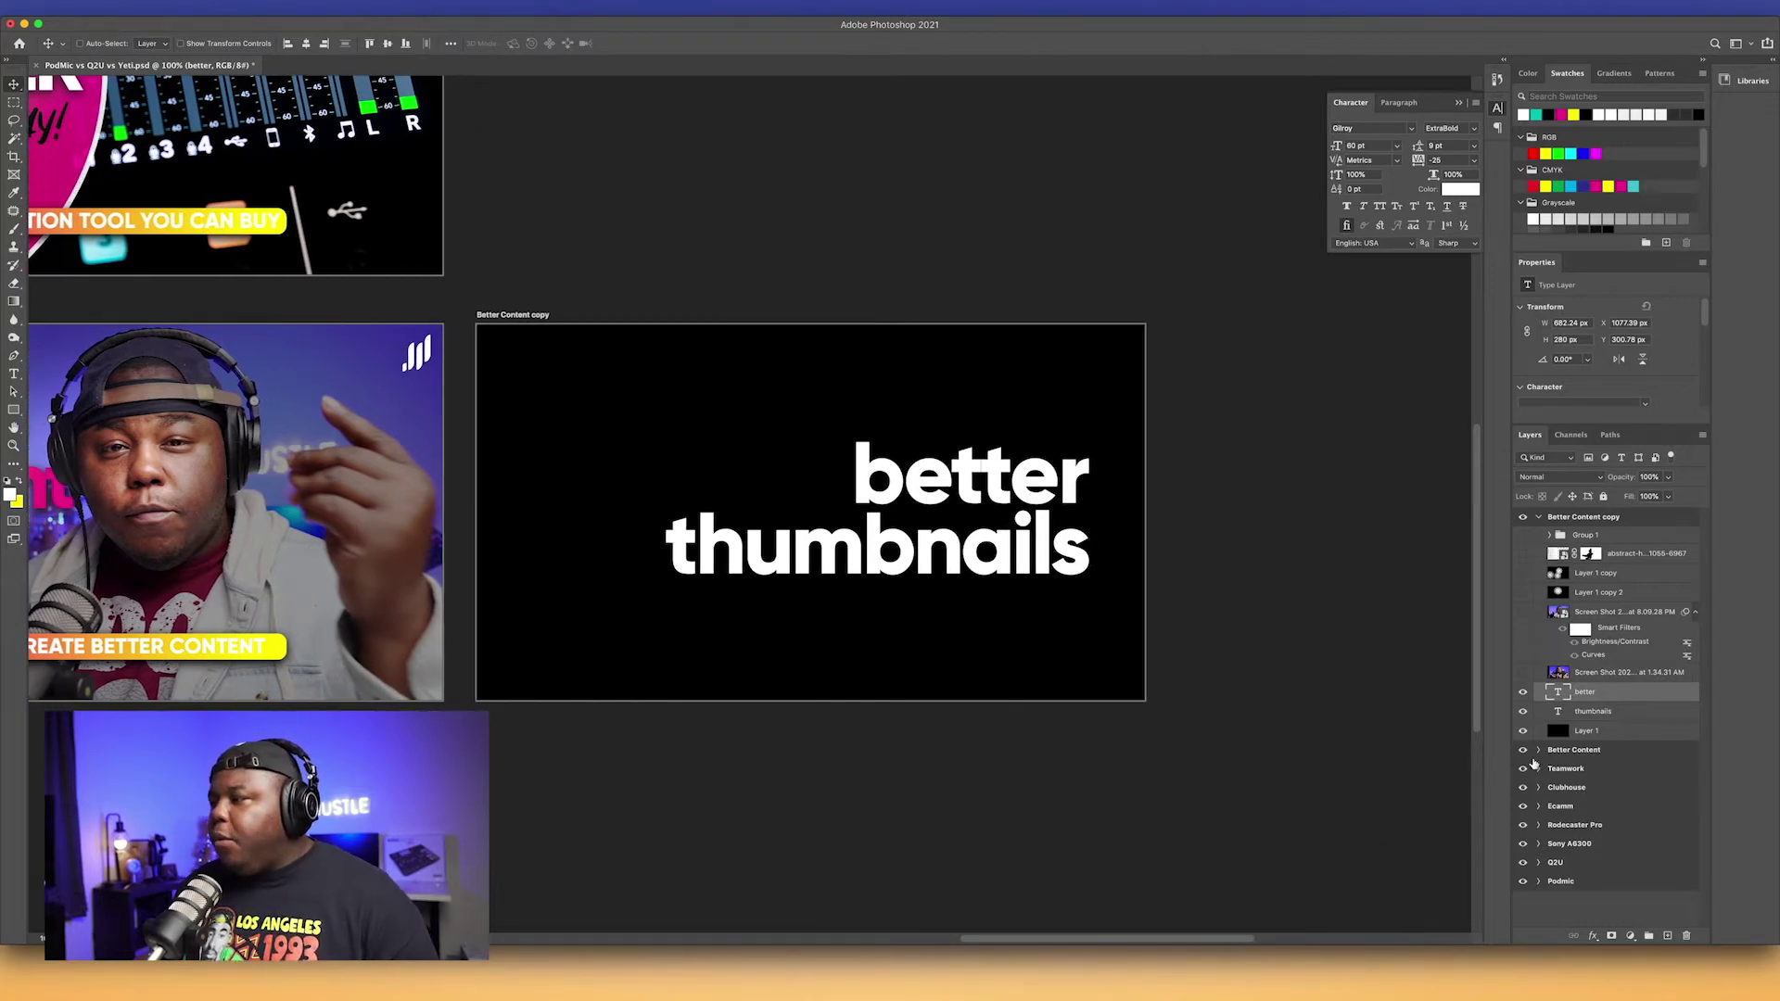
click(1548, 536)
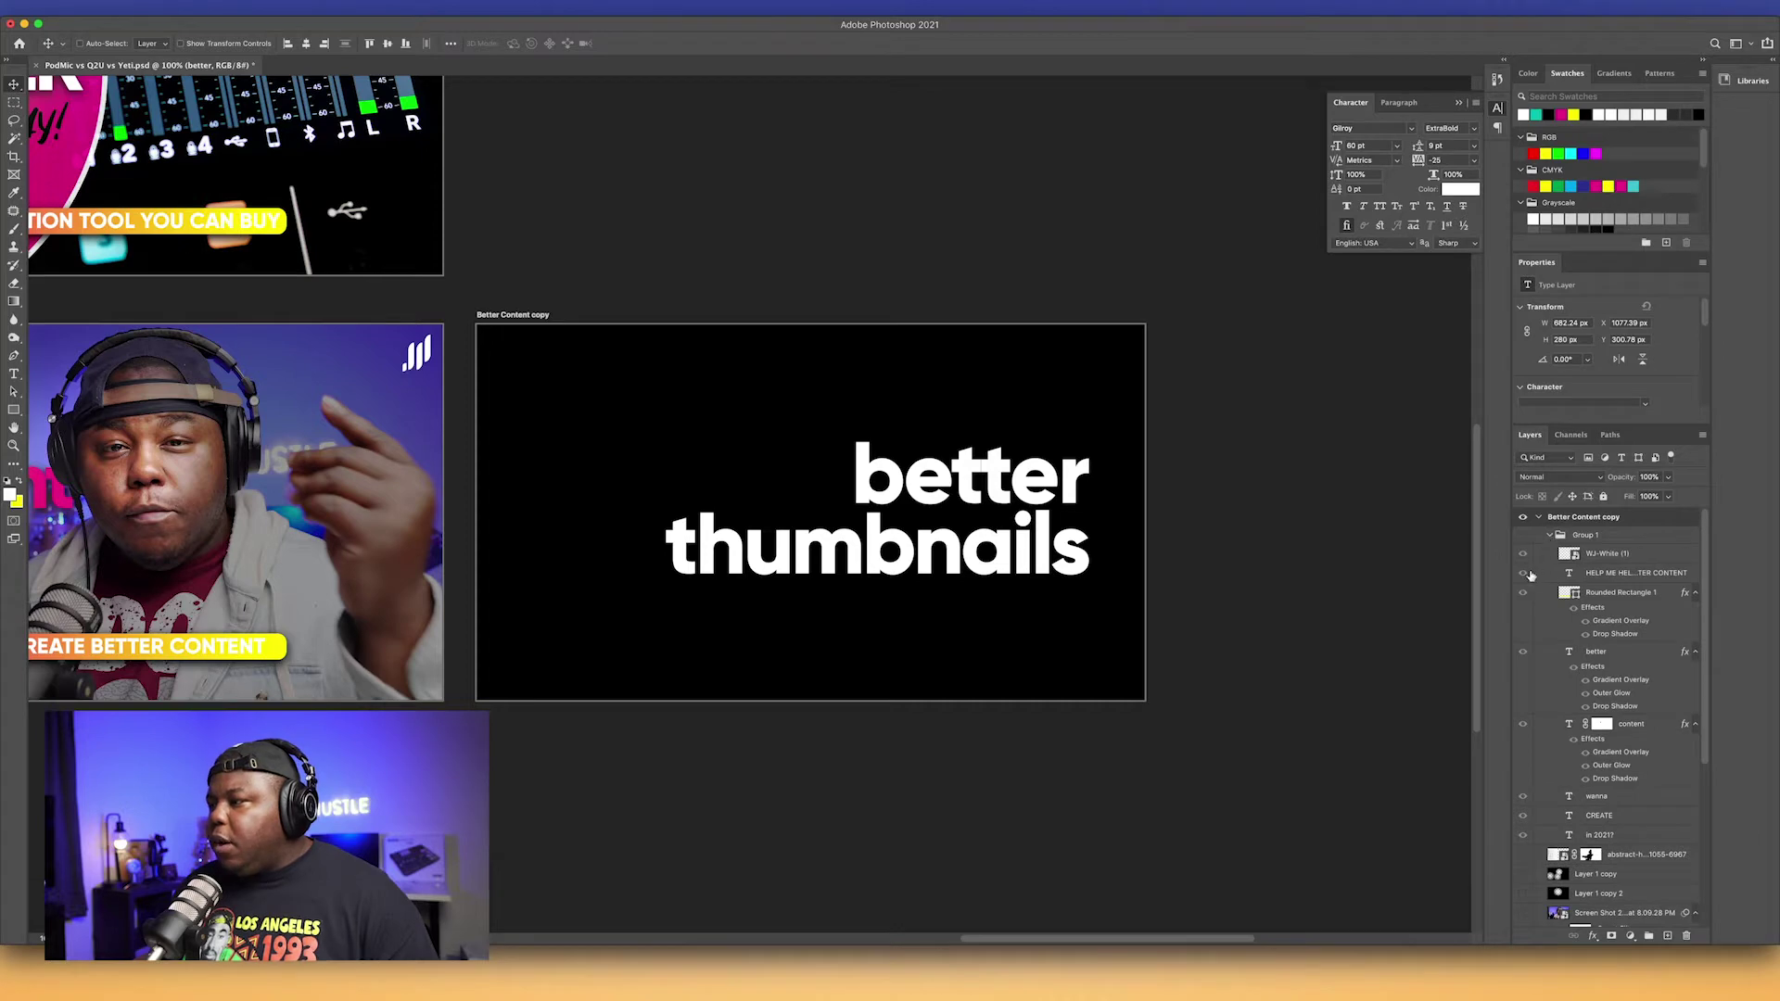
click(1607, 657)
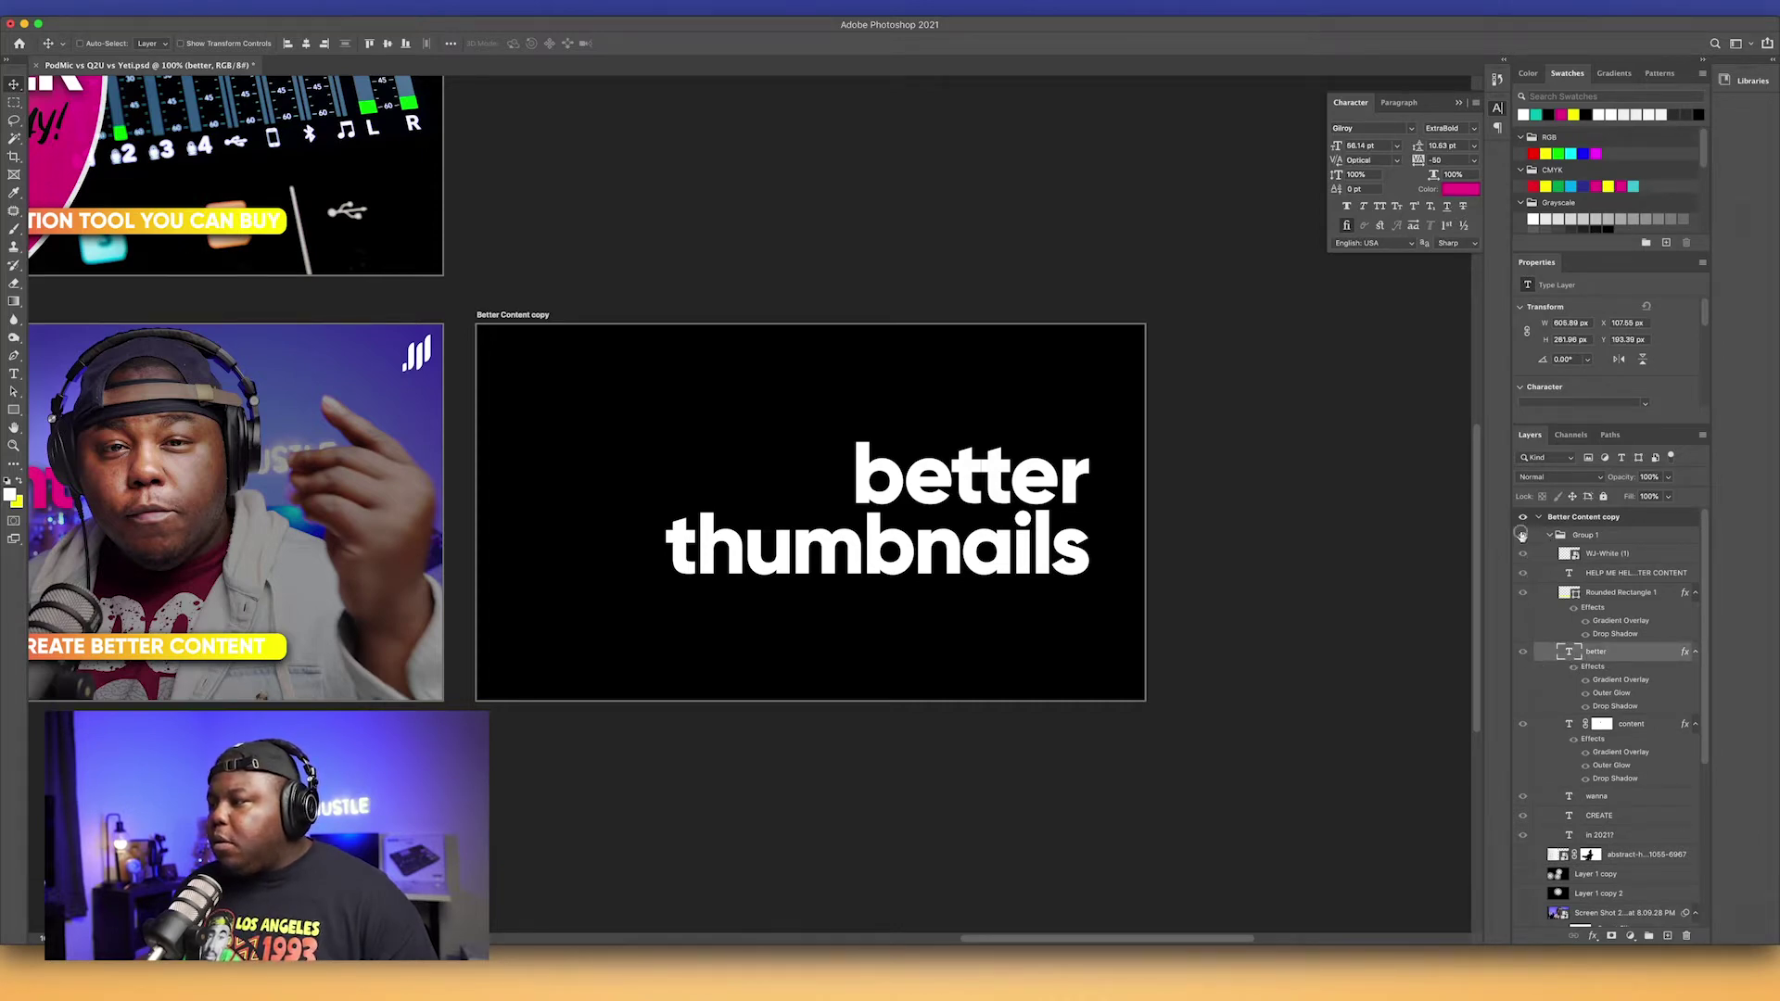
click(1523, 535)
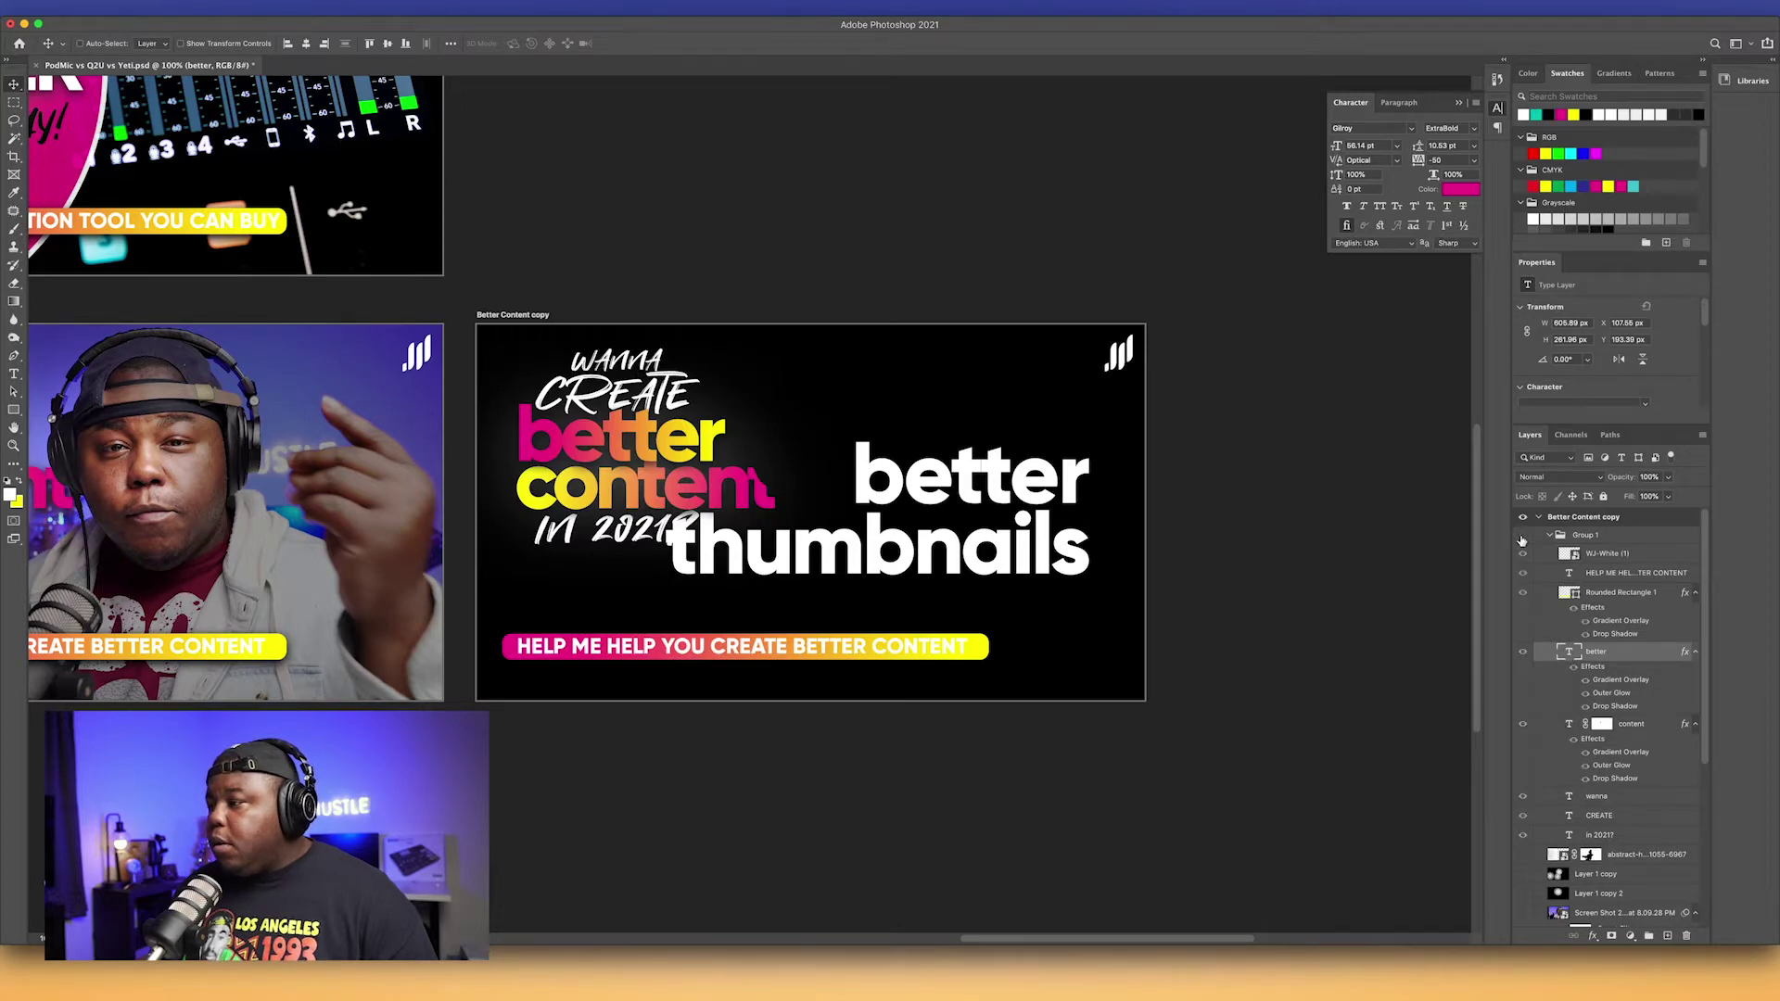
click(1523, 536)
right_click(1622, 660)
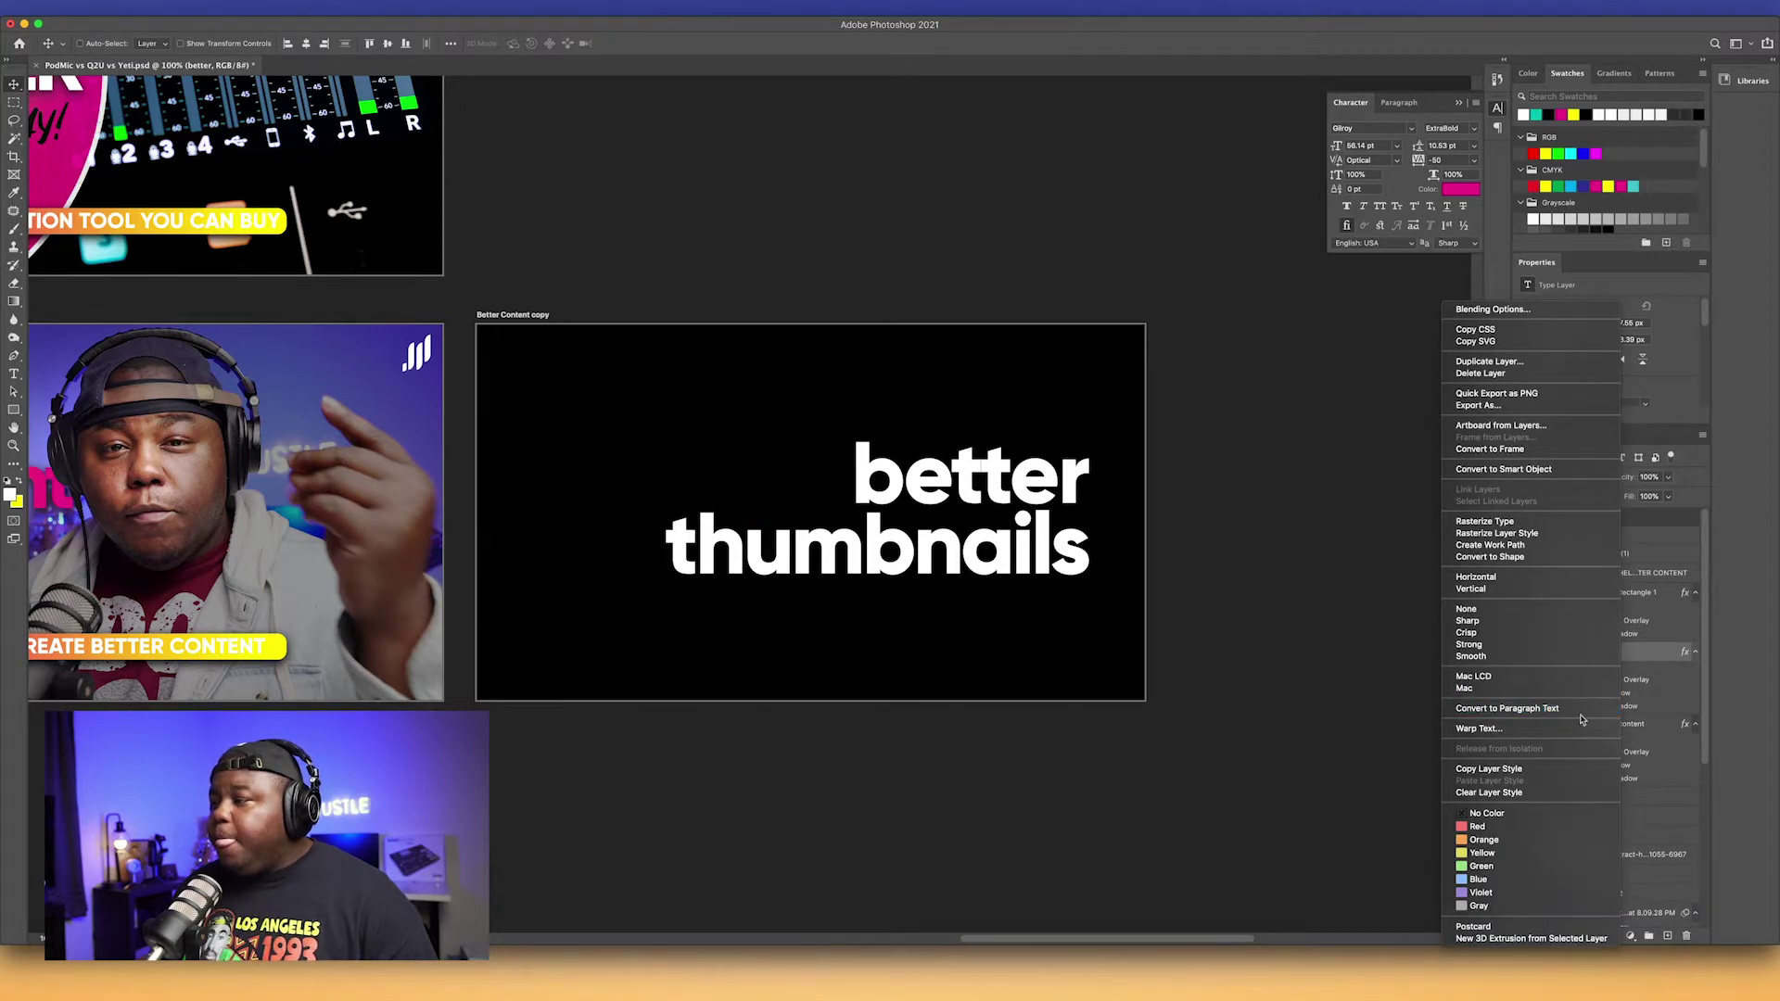
click(1525, 771)
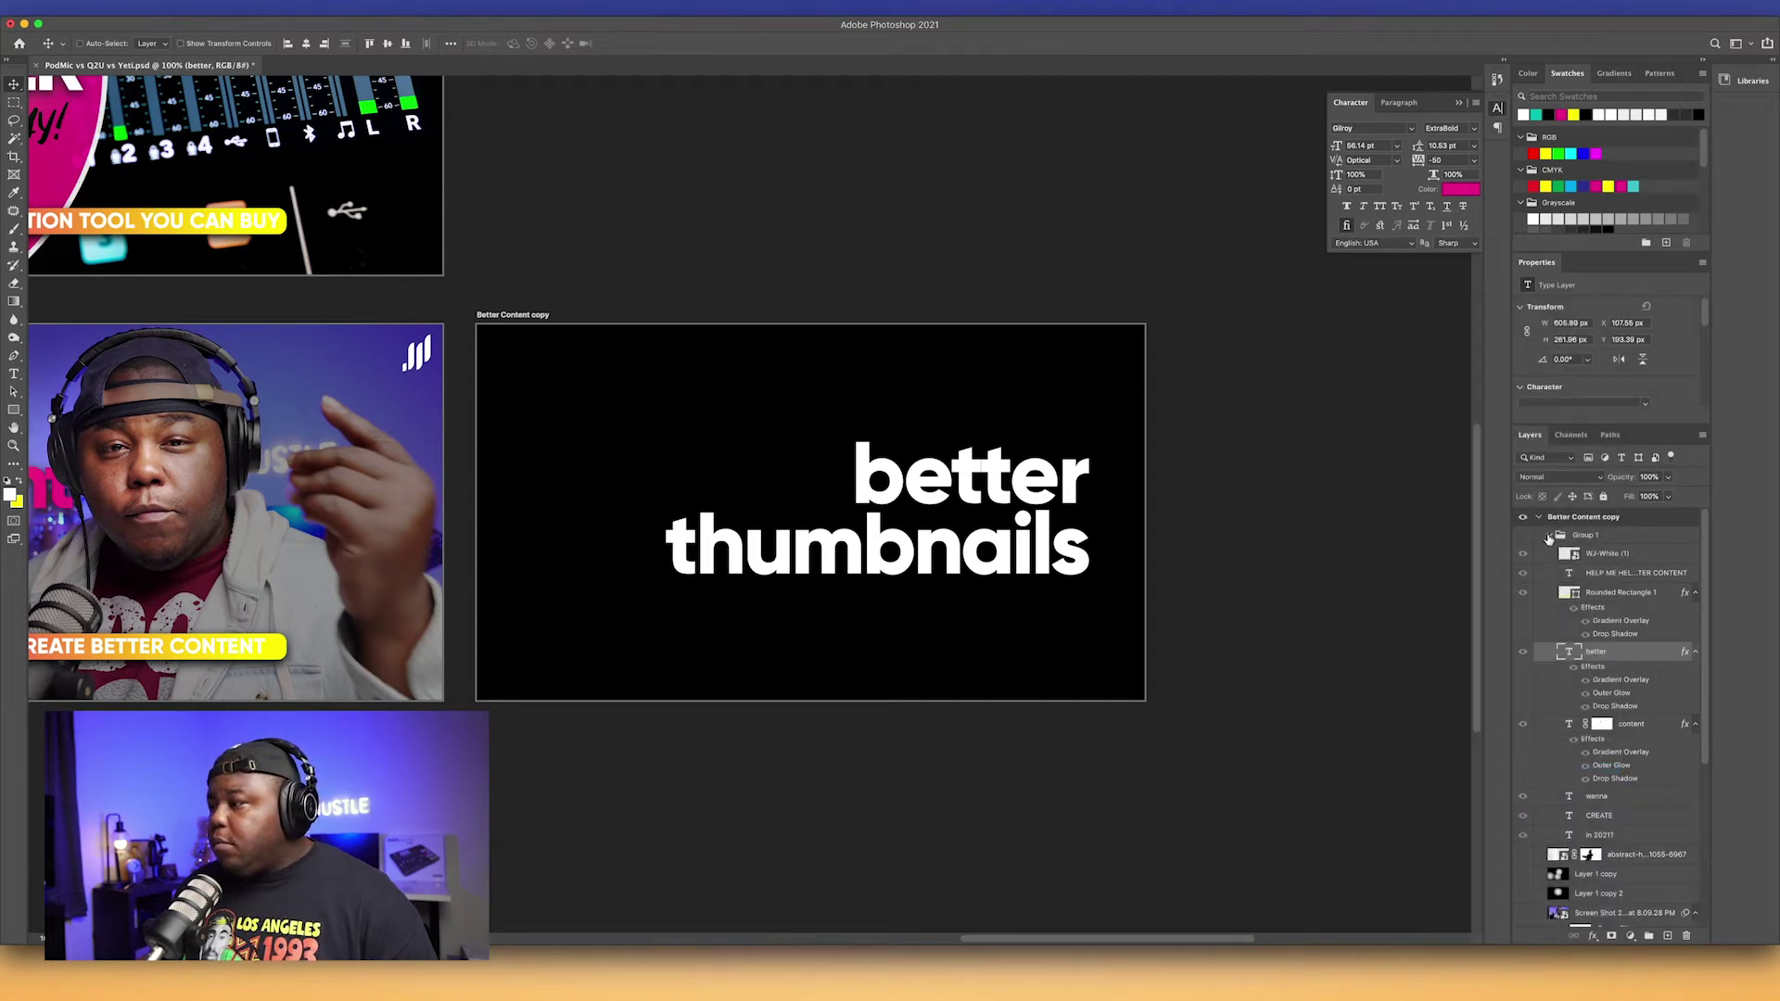
click(1550, 538)
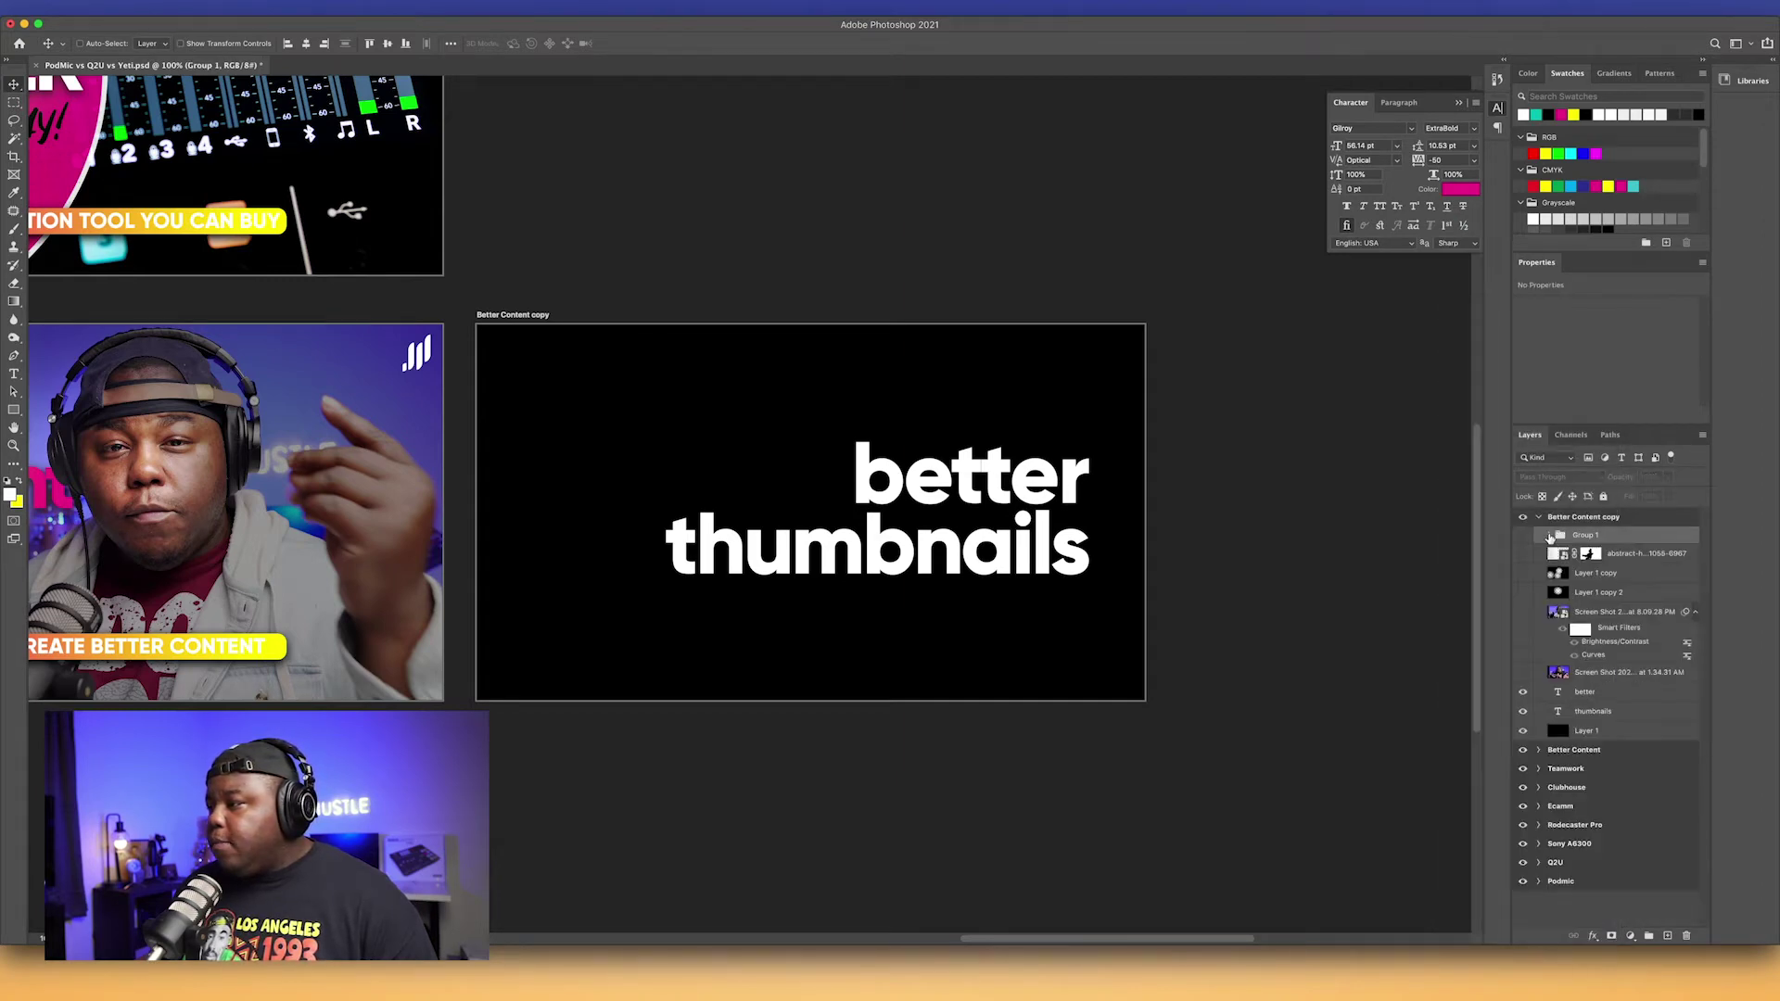
right_click(1604, 694)
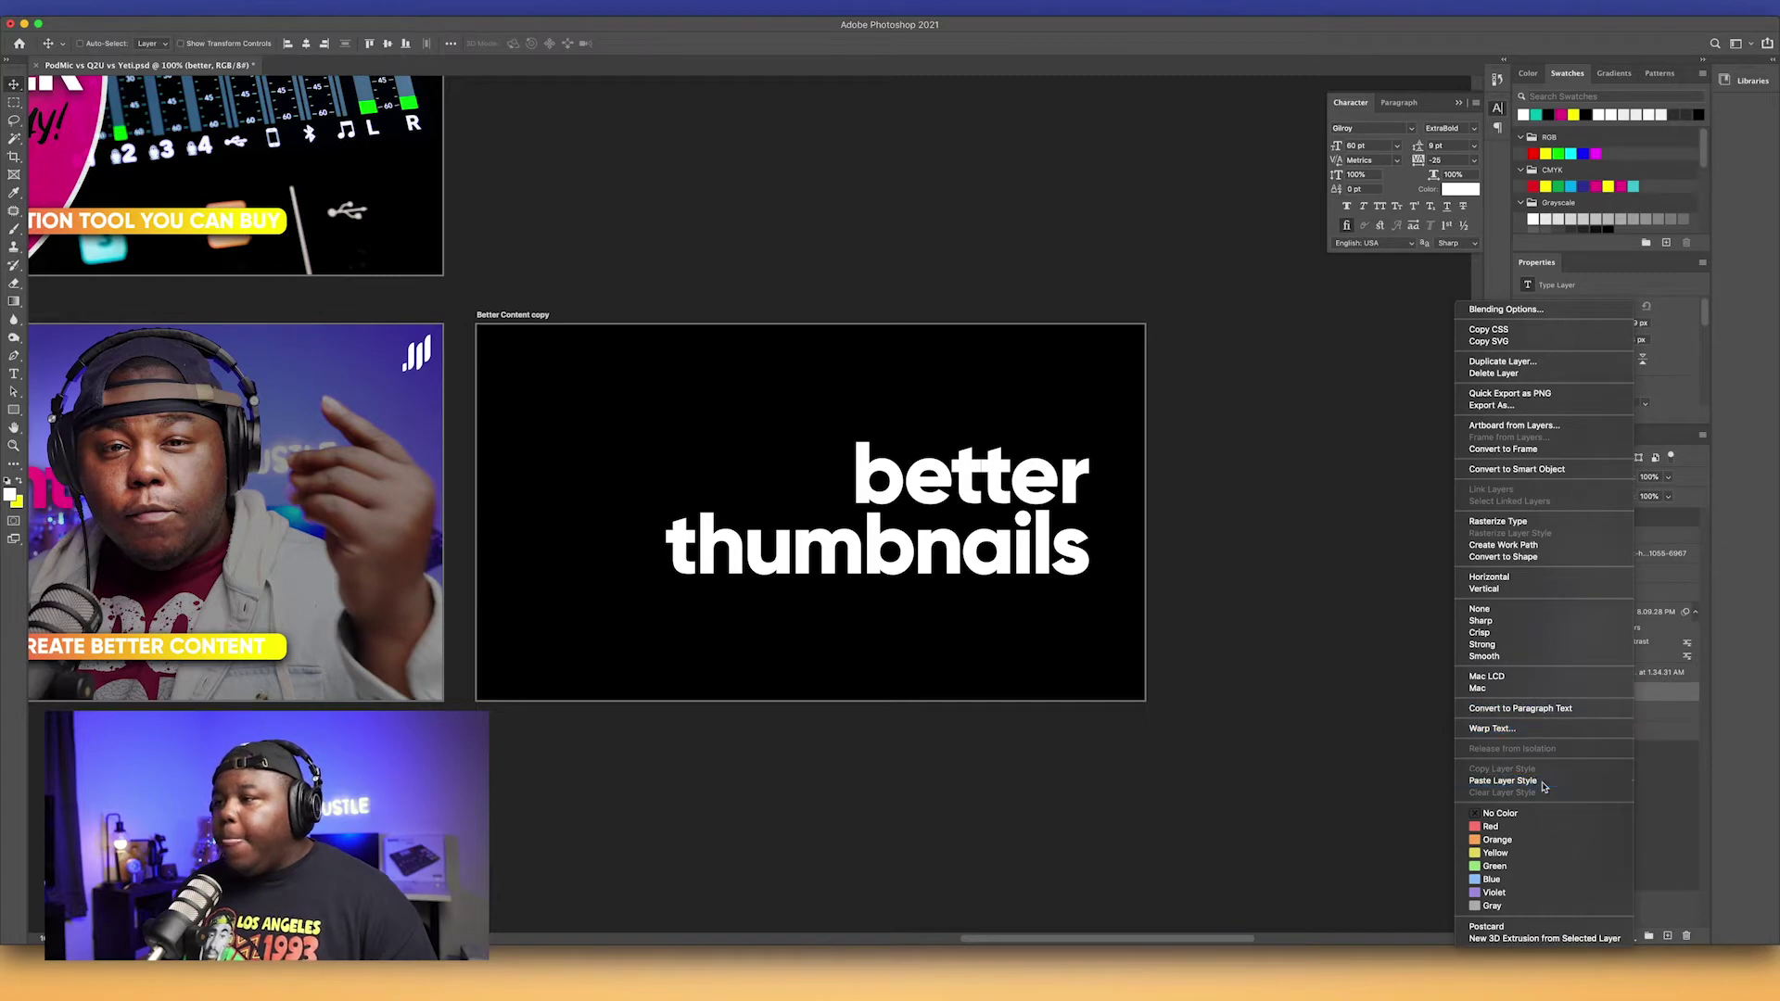
click(1504, 781)
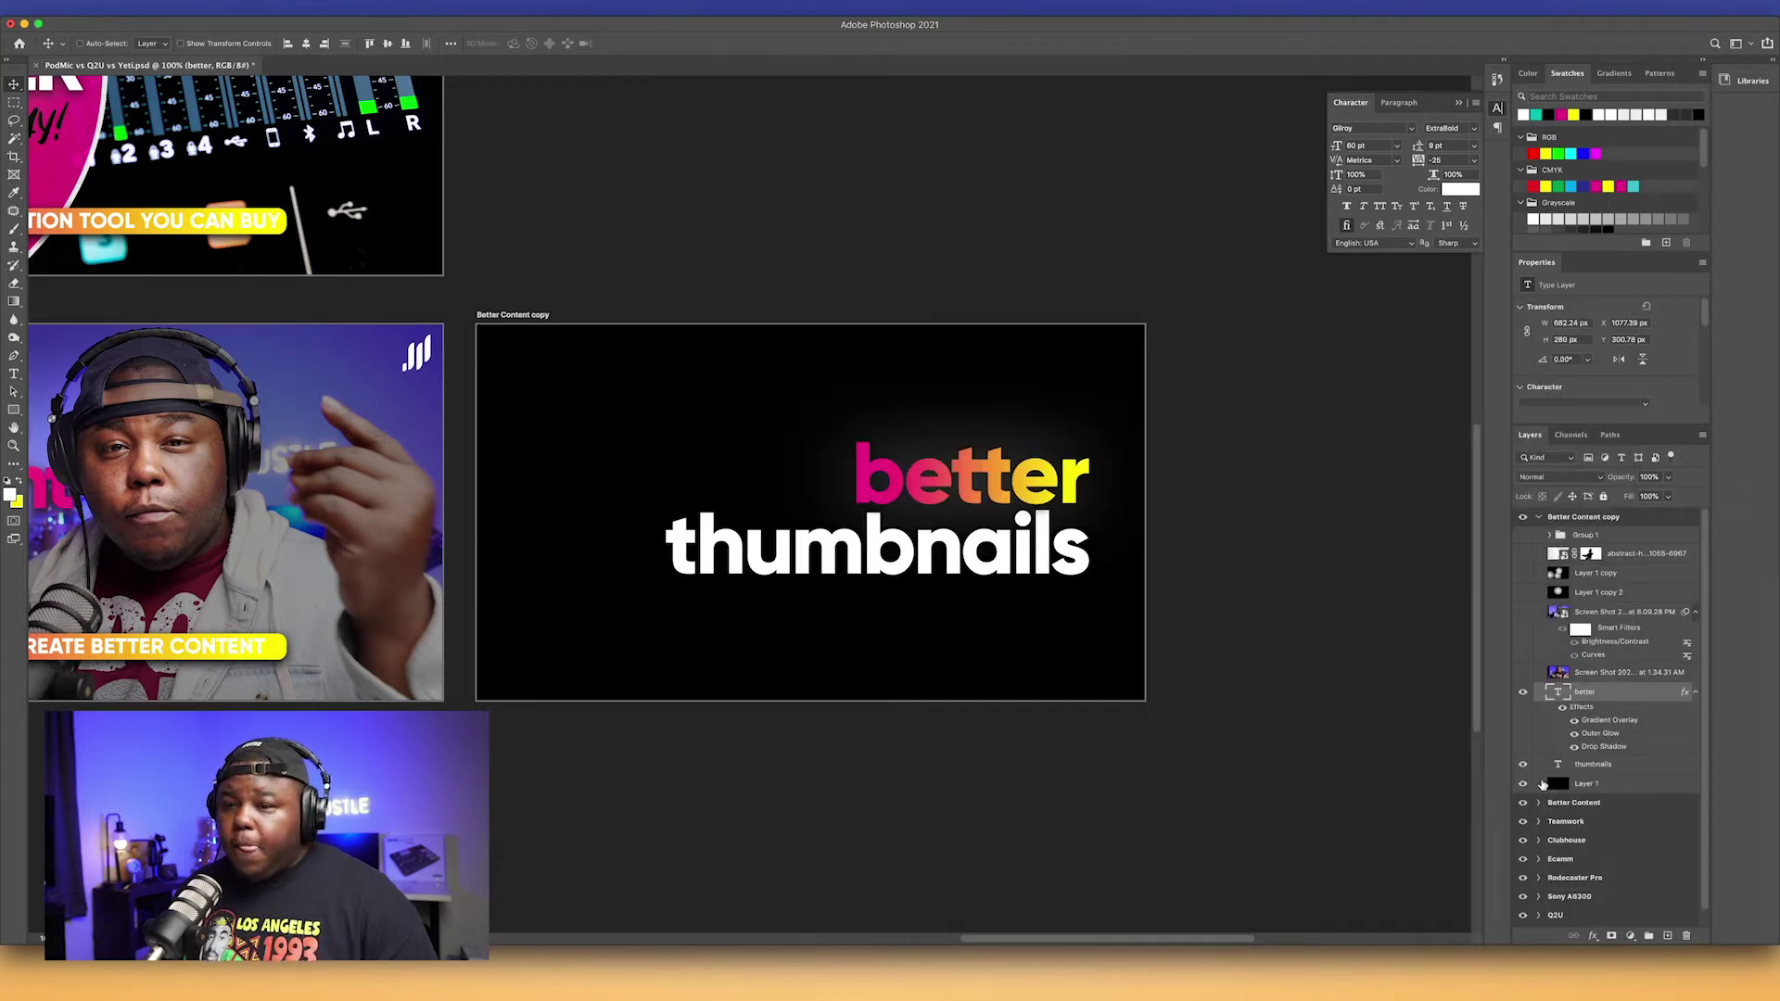
click(1564, 708)
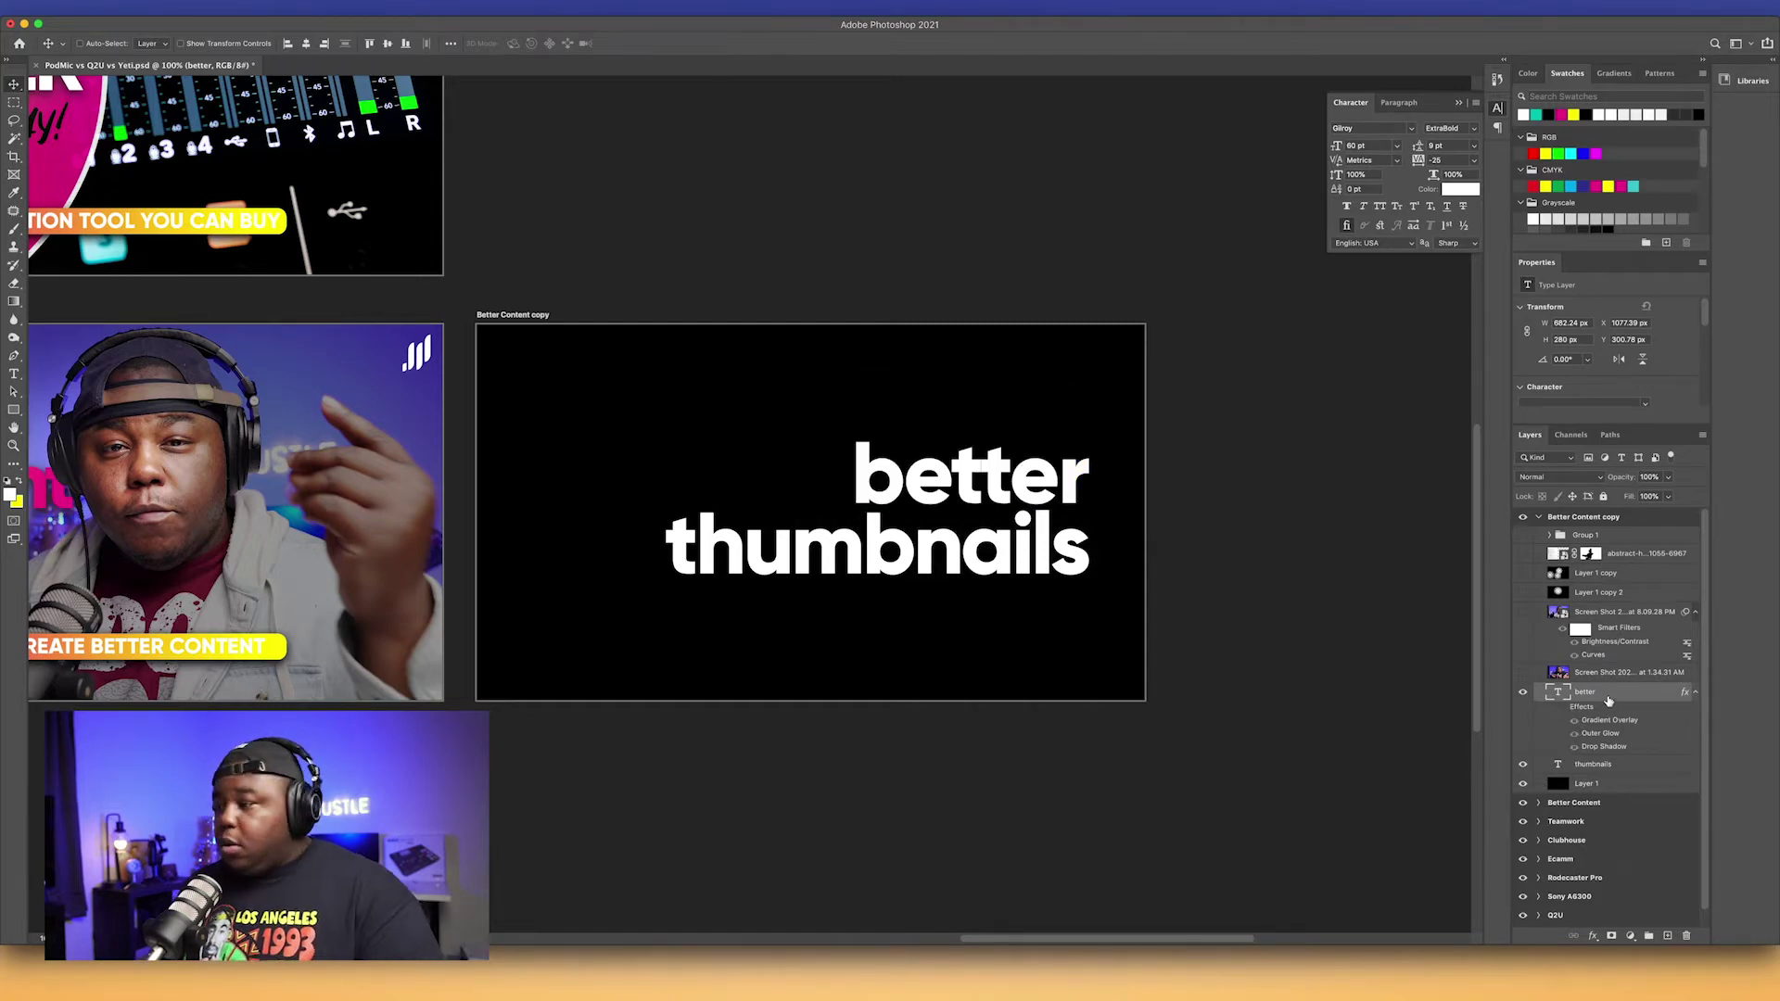
key(ctrl+z)
key(ctrl+z)
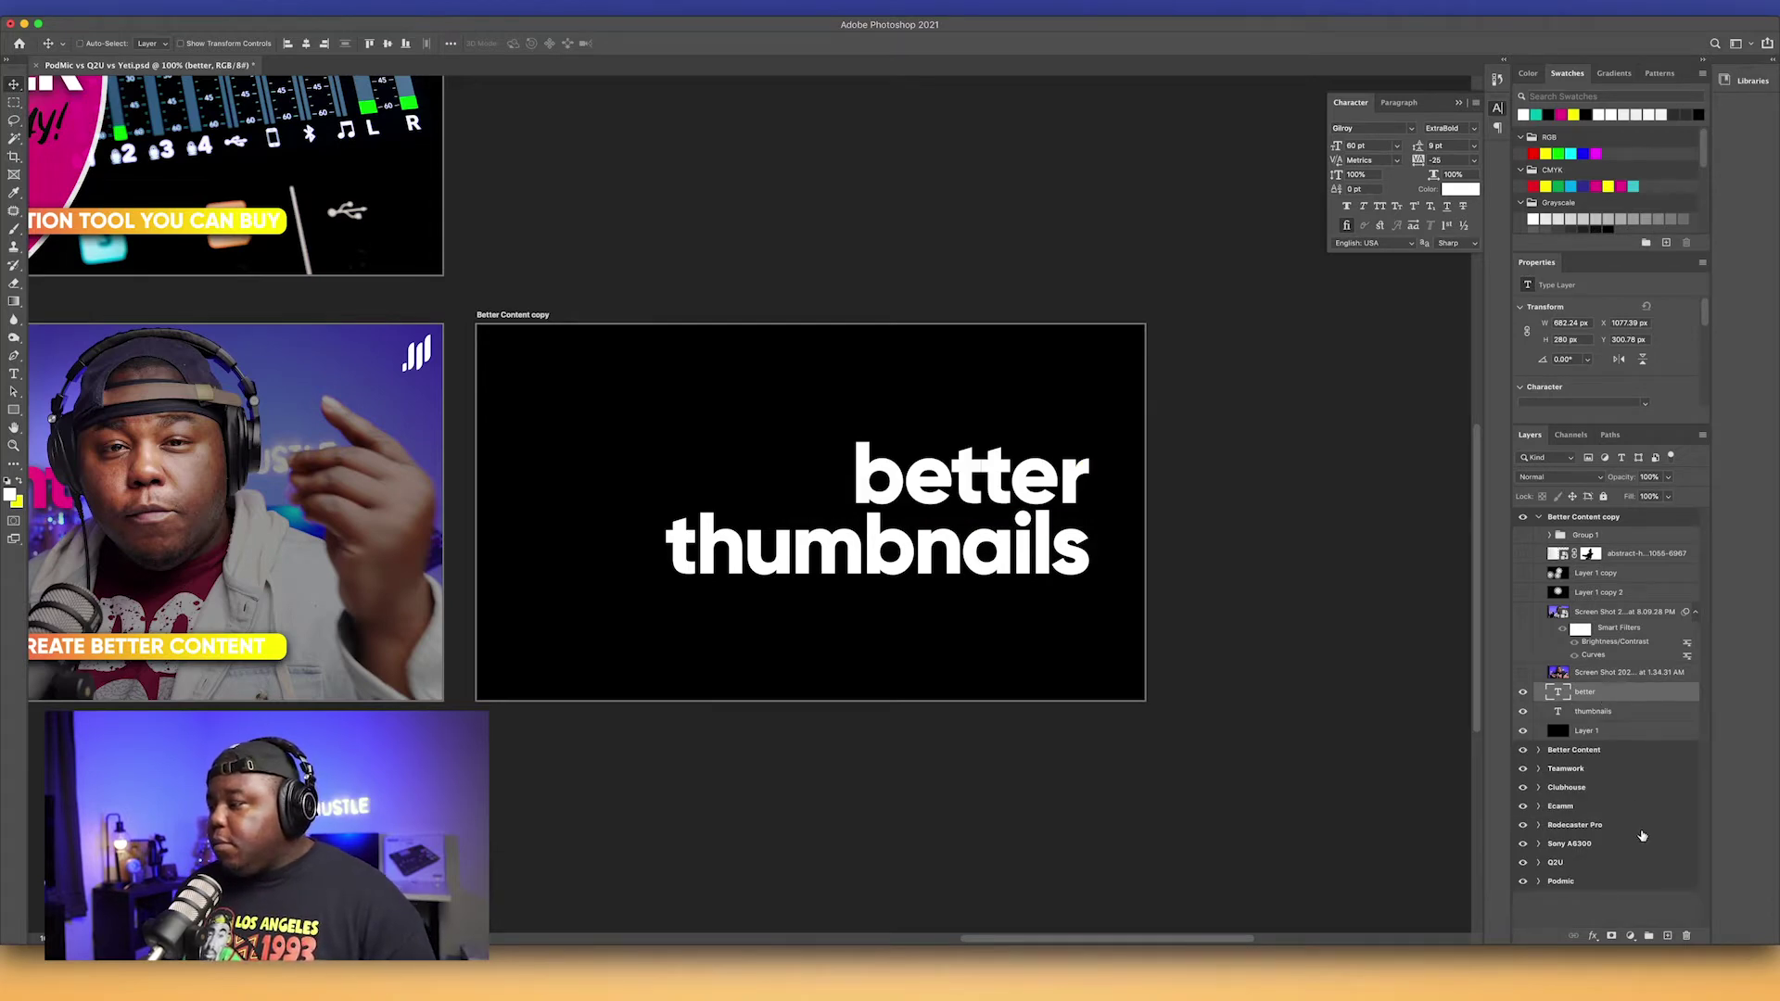
Step: Give 'better' a reversed yellow-to-pink Gradient Overlay and open its Gradient Editor
double_click(1657, 693)
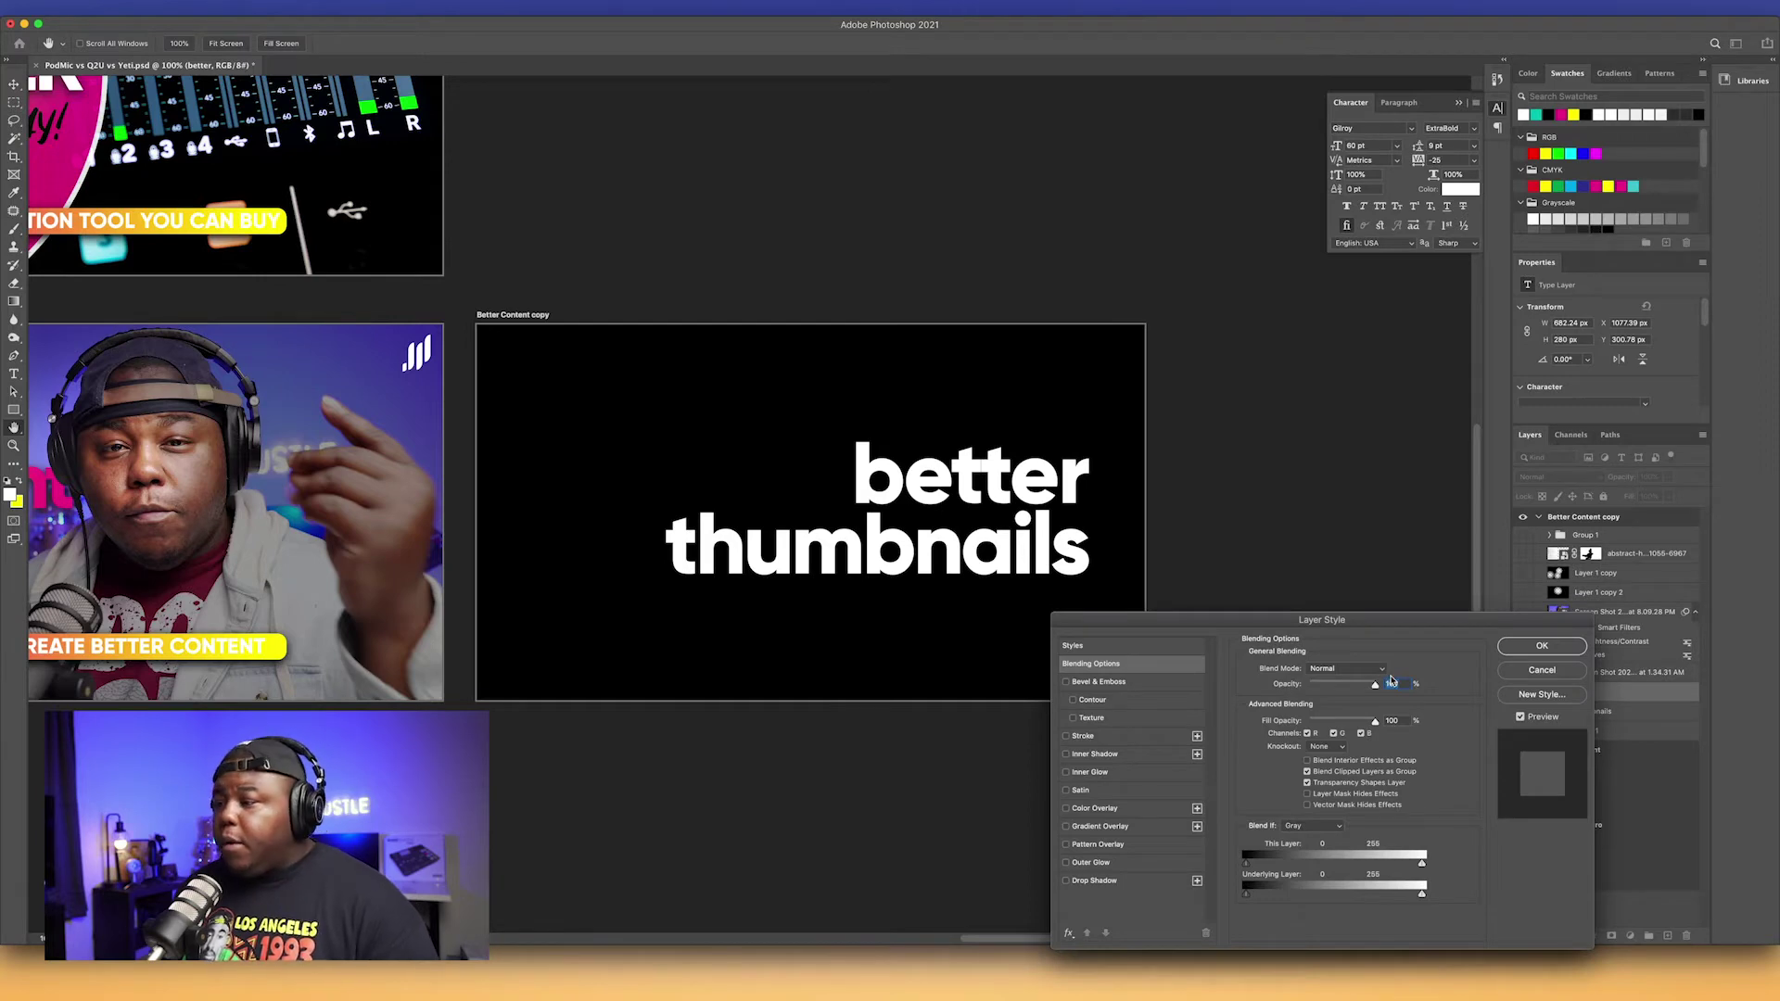
click(1066, 826)
click(1099, 827)
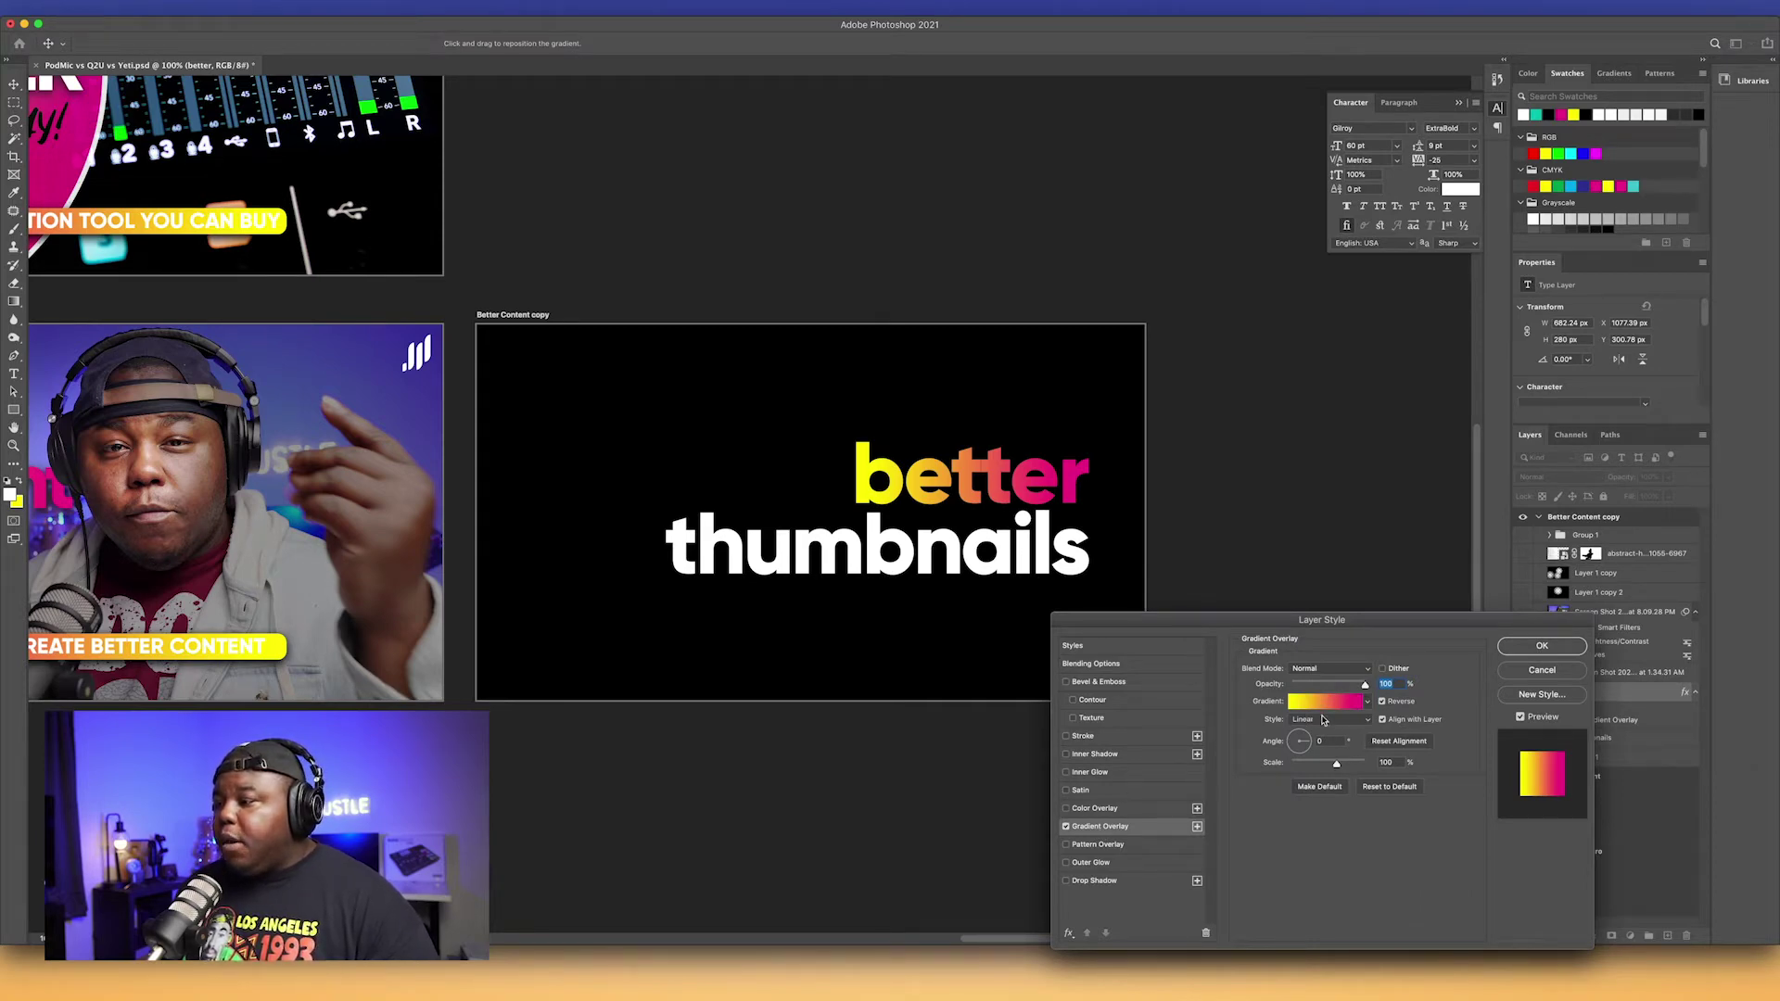
click(1382, 702)
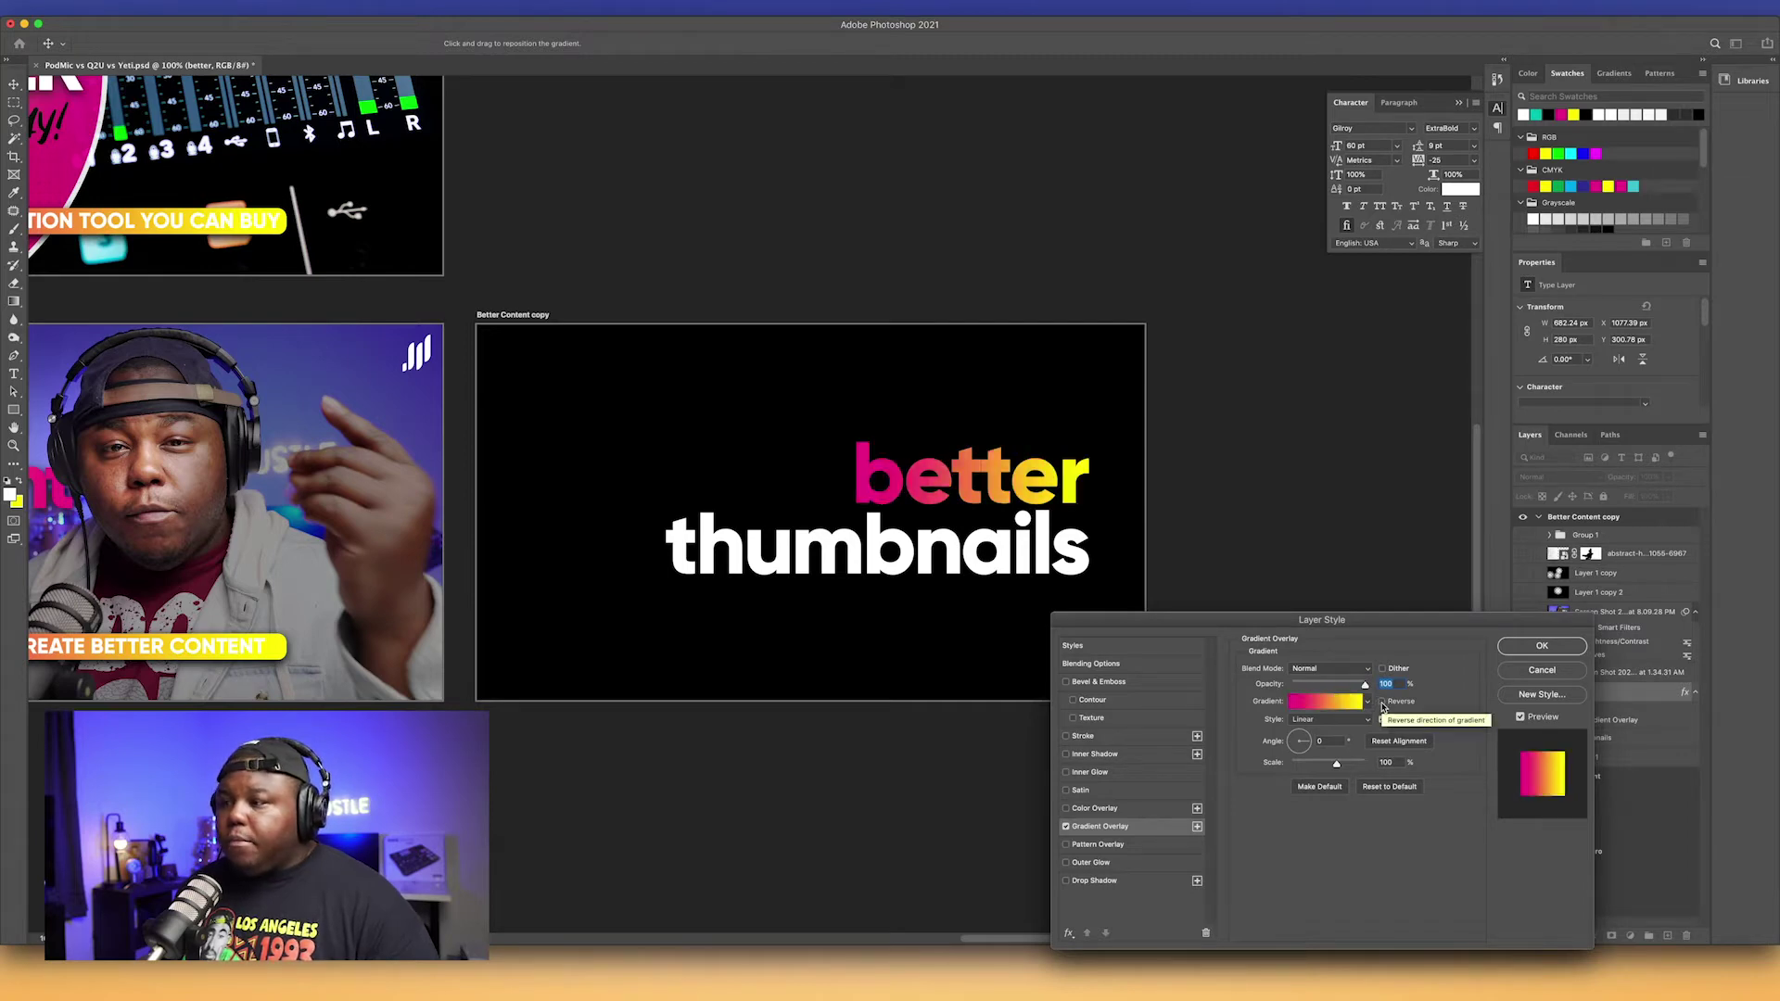
click(1382, 702)
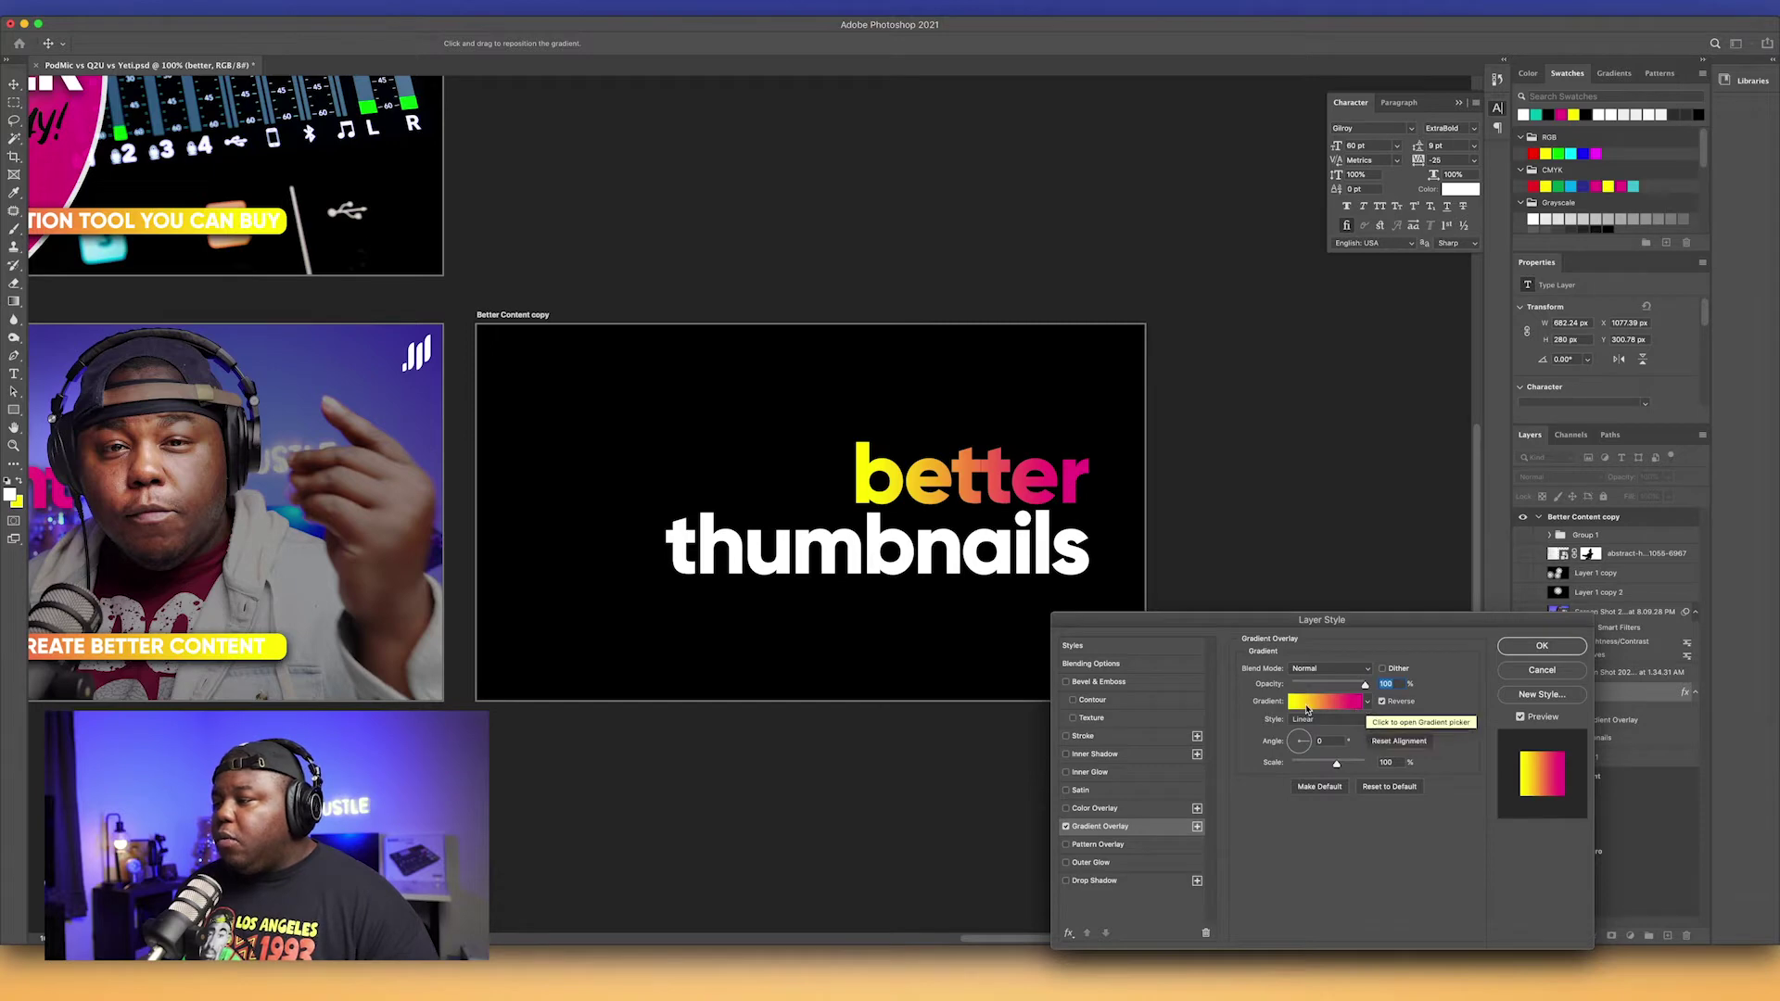
click(1349, 706)
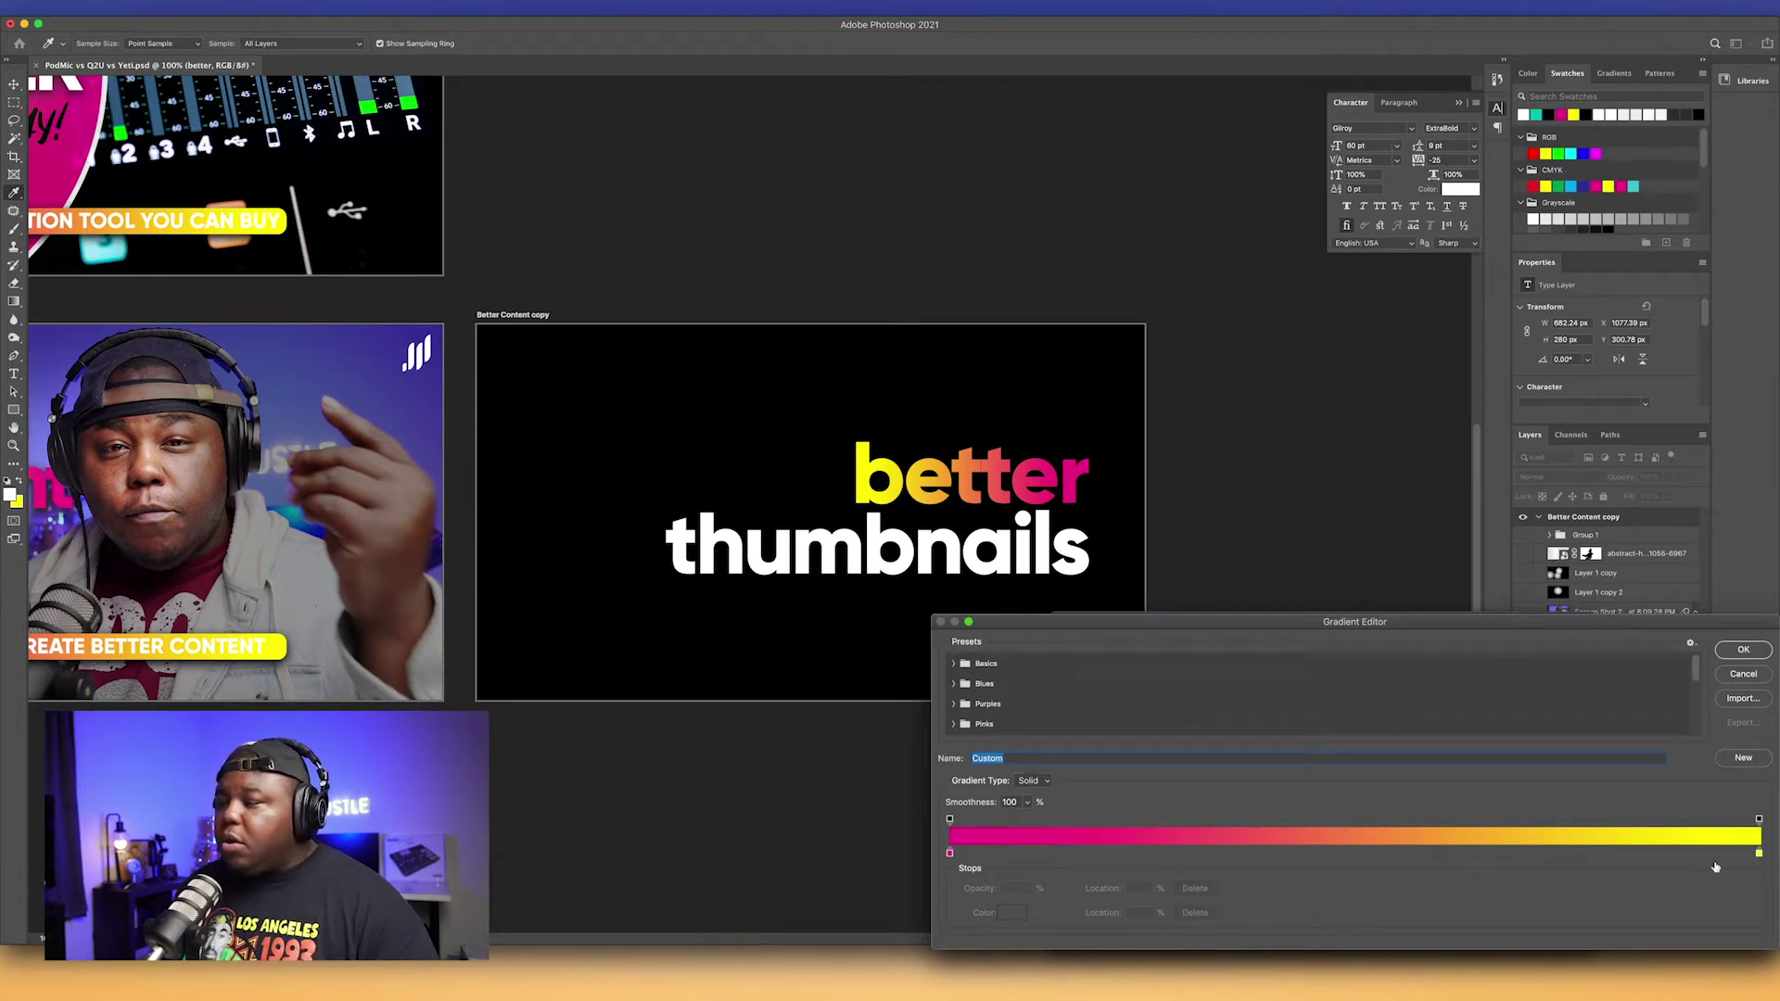
Step: Preview green and blue for the left gradient stop, then cancel the change
double_click(950, 853)
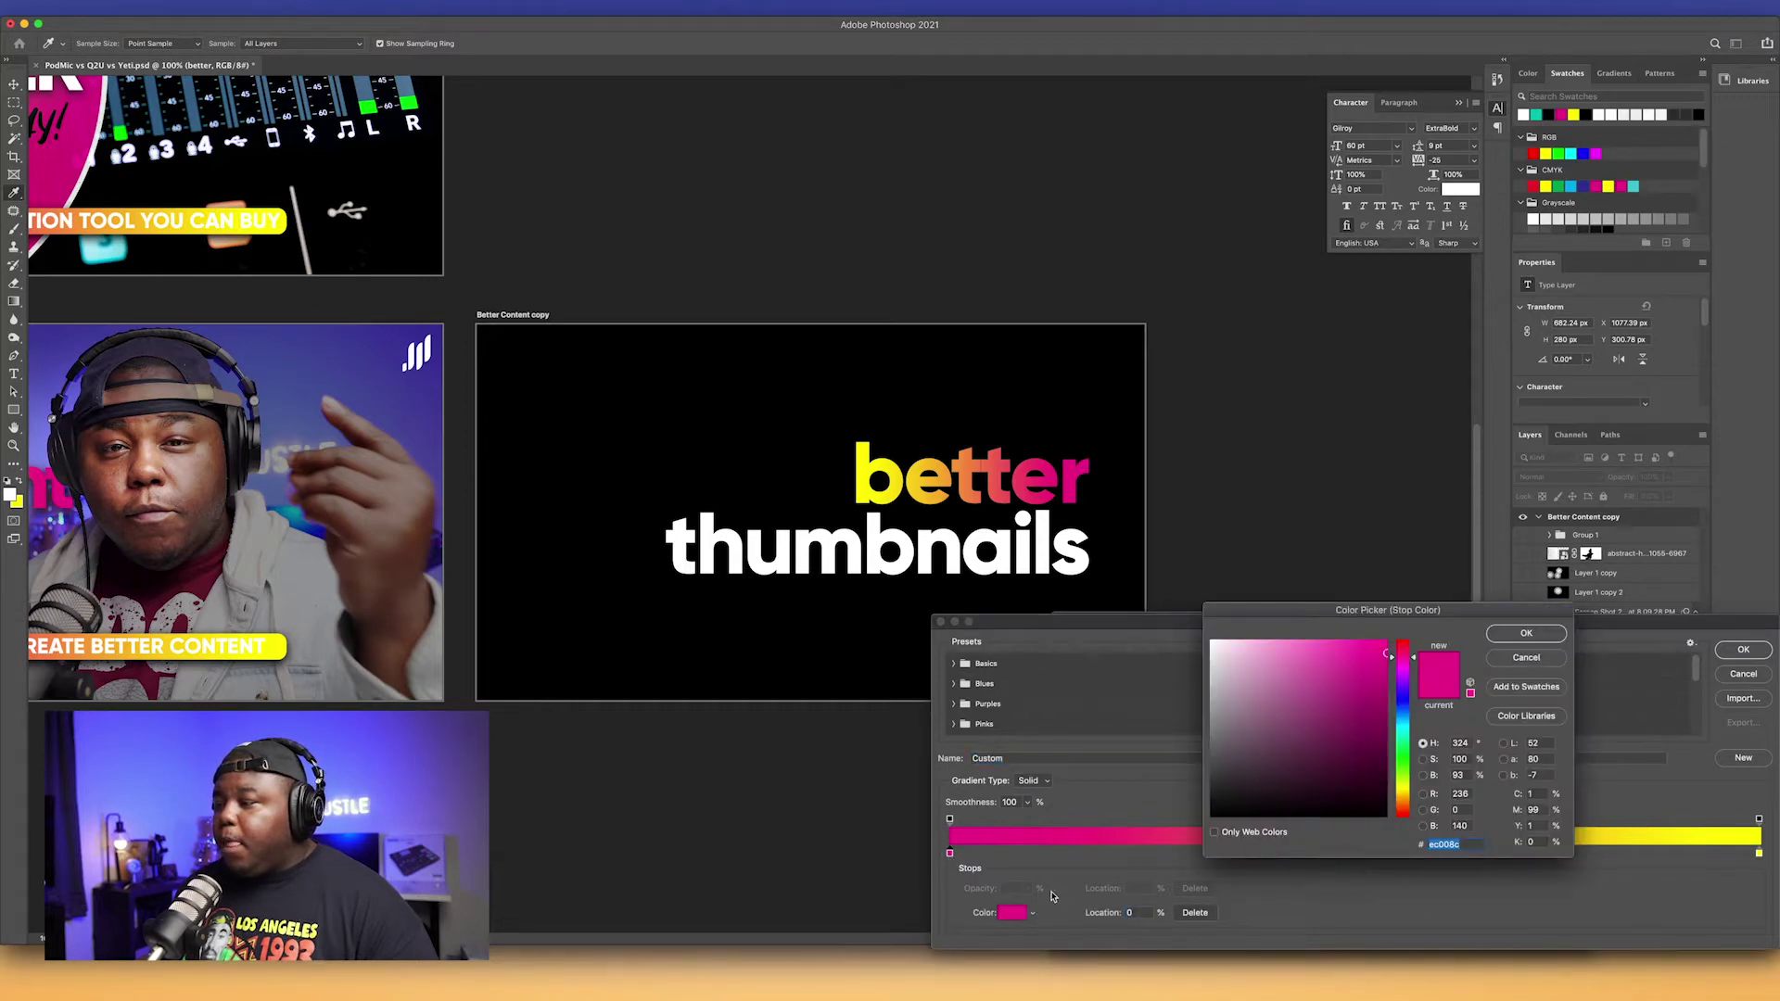
click(1403, 756)
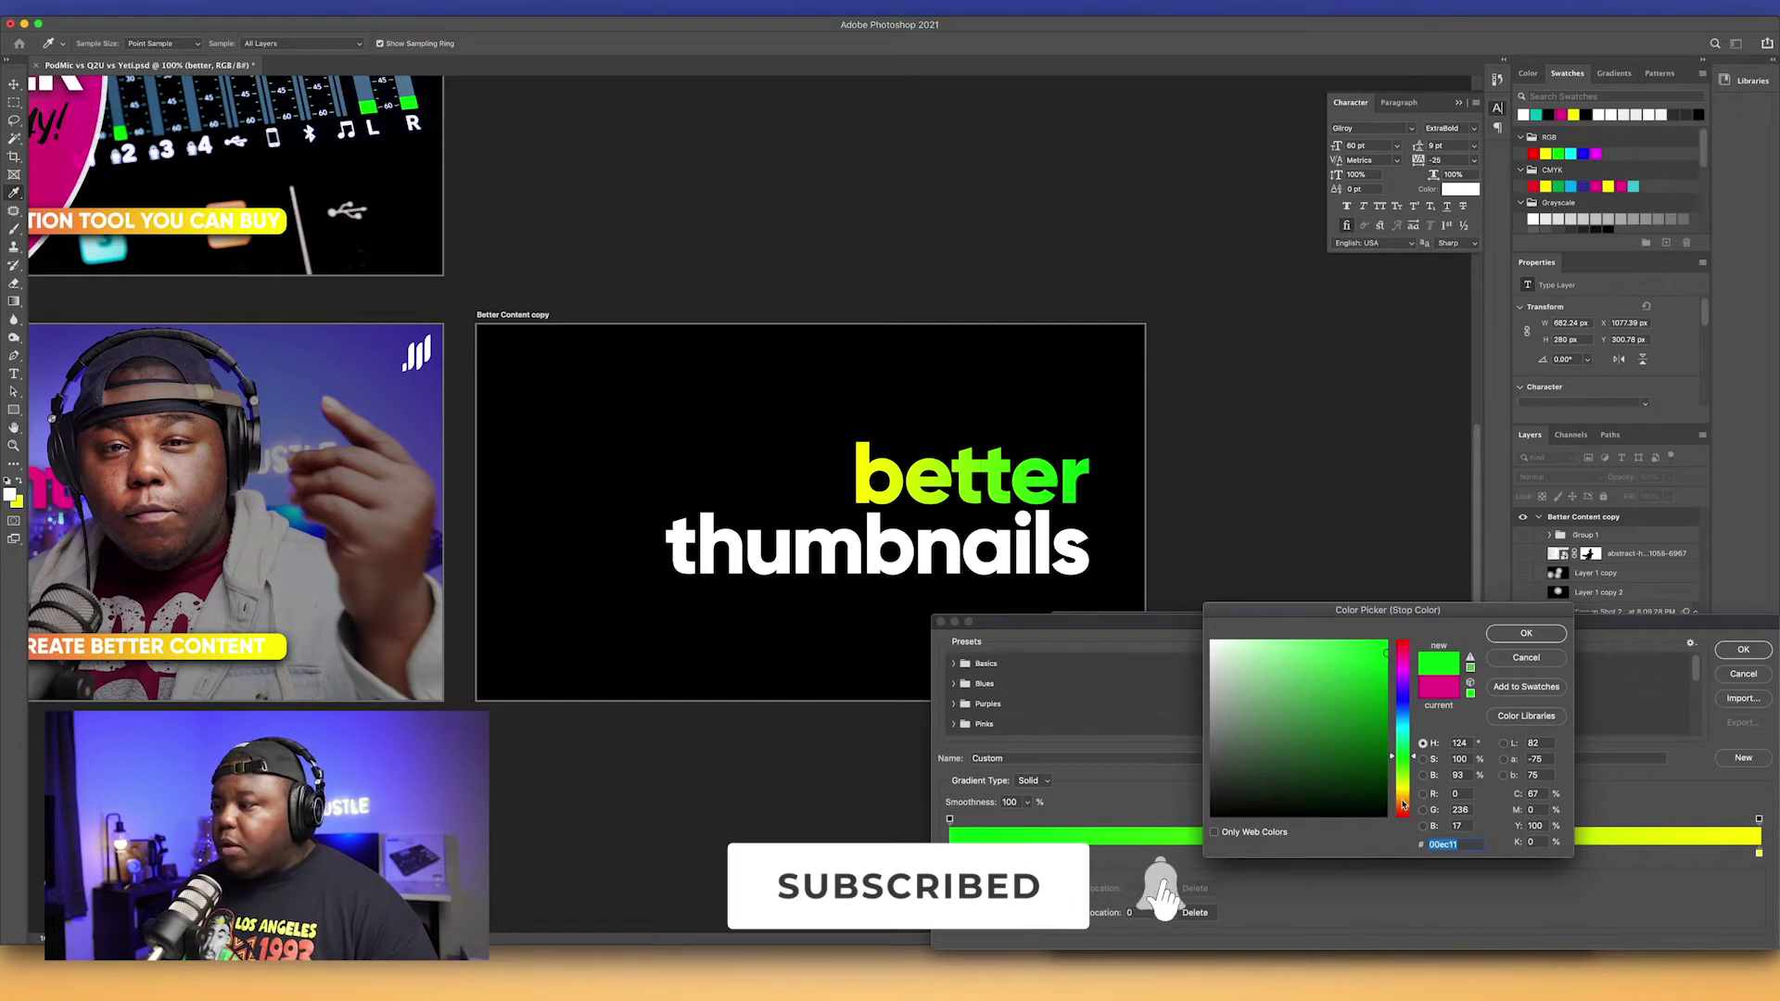
click(1404, 708)
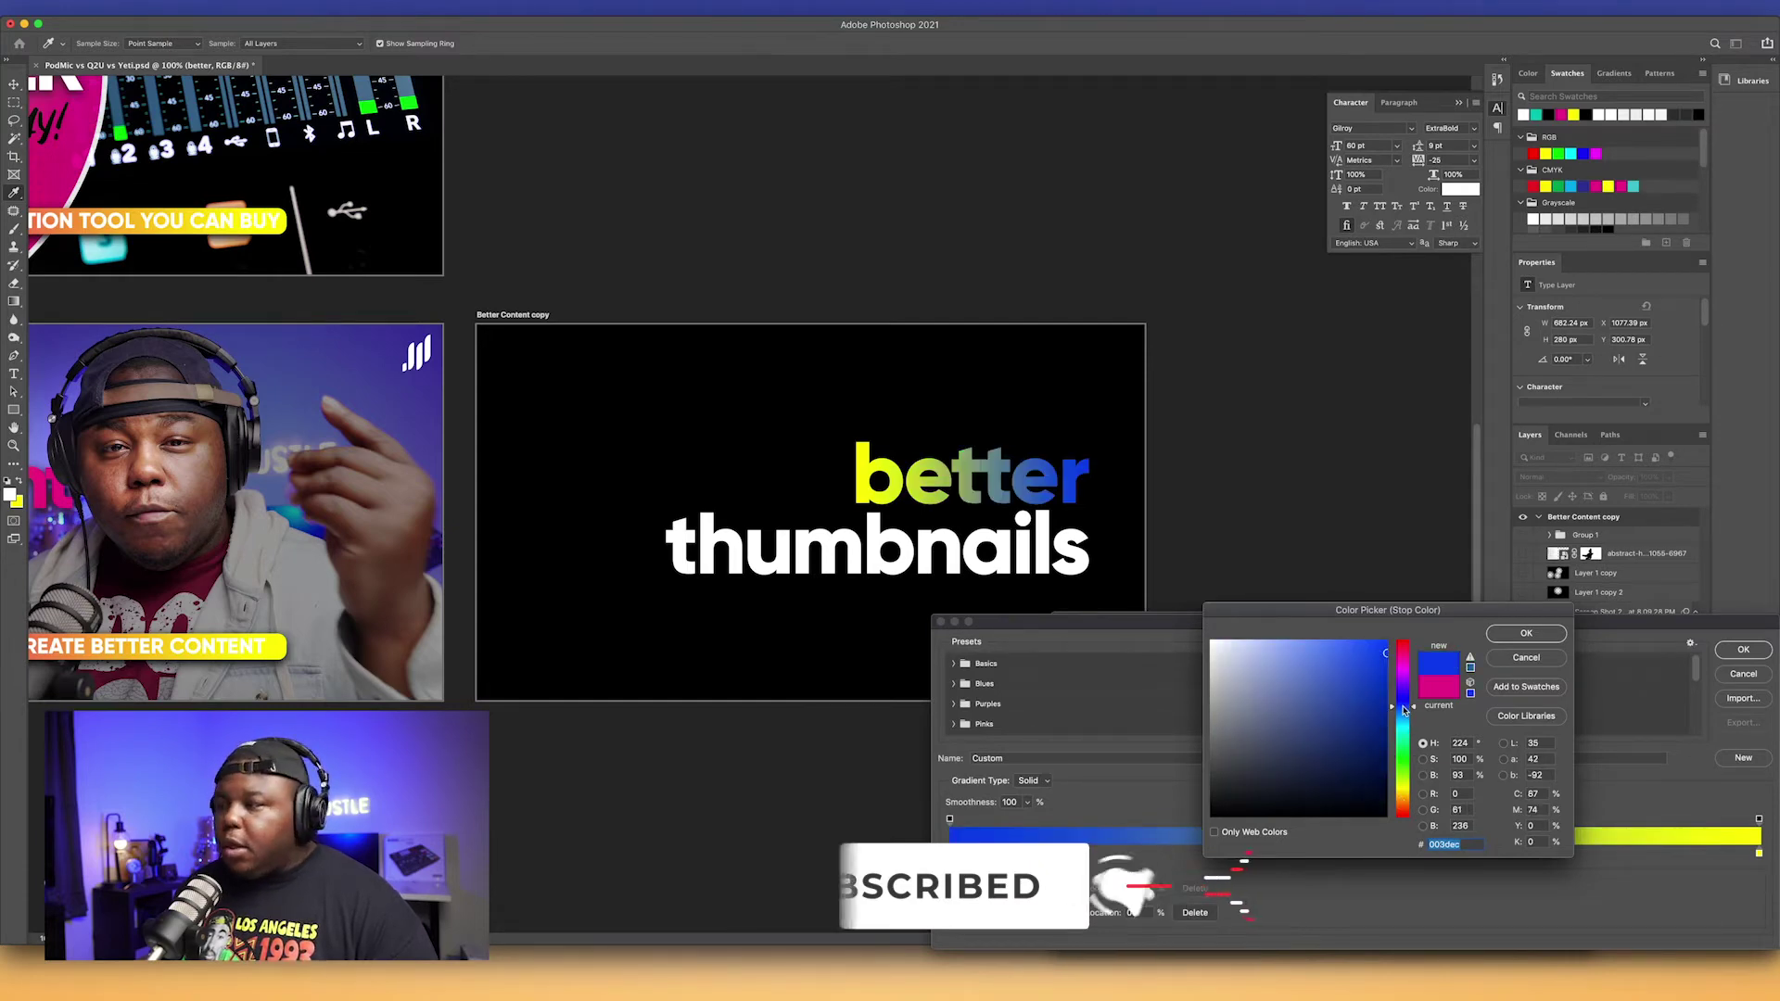
click(1525, 657)
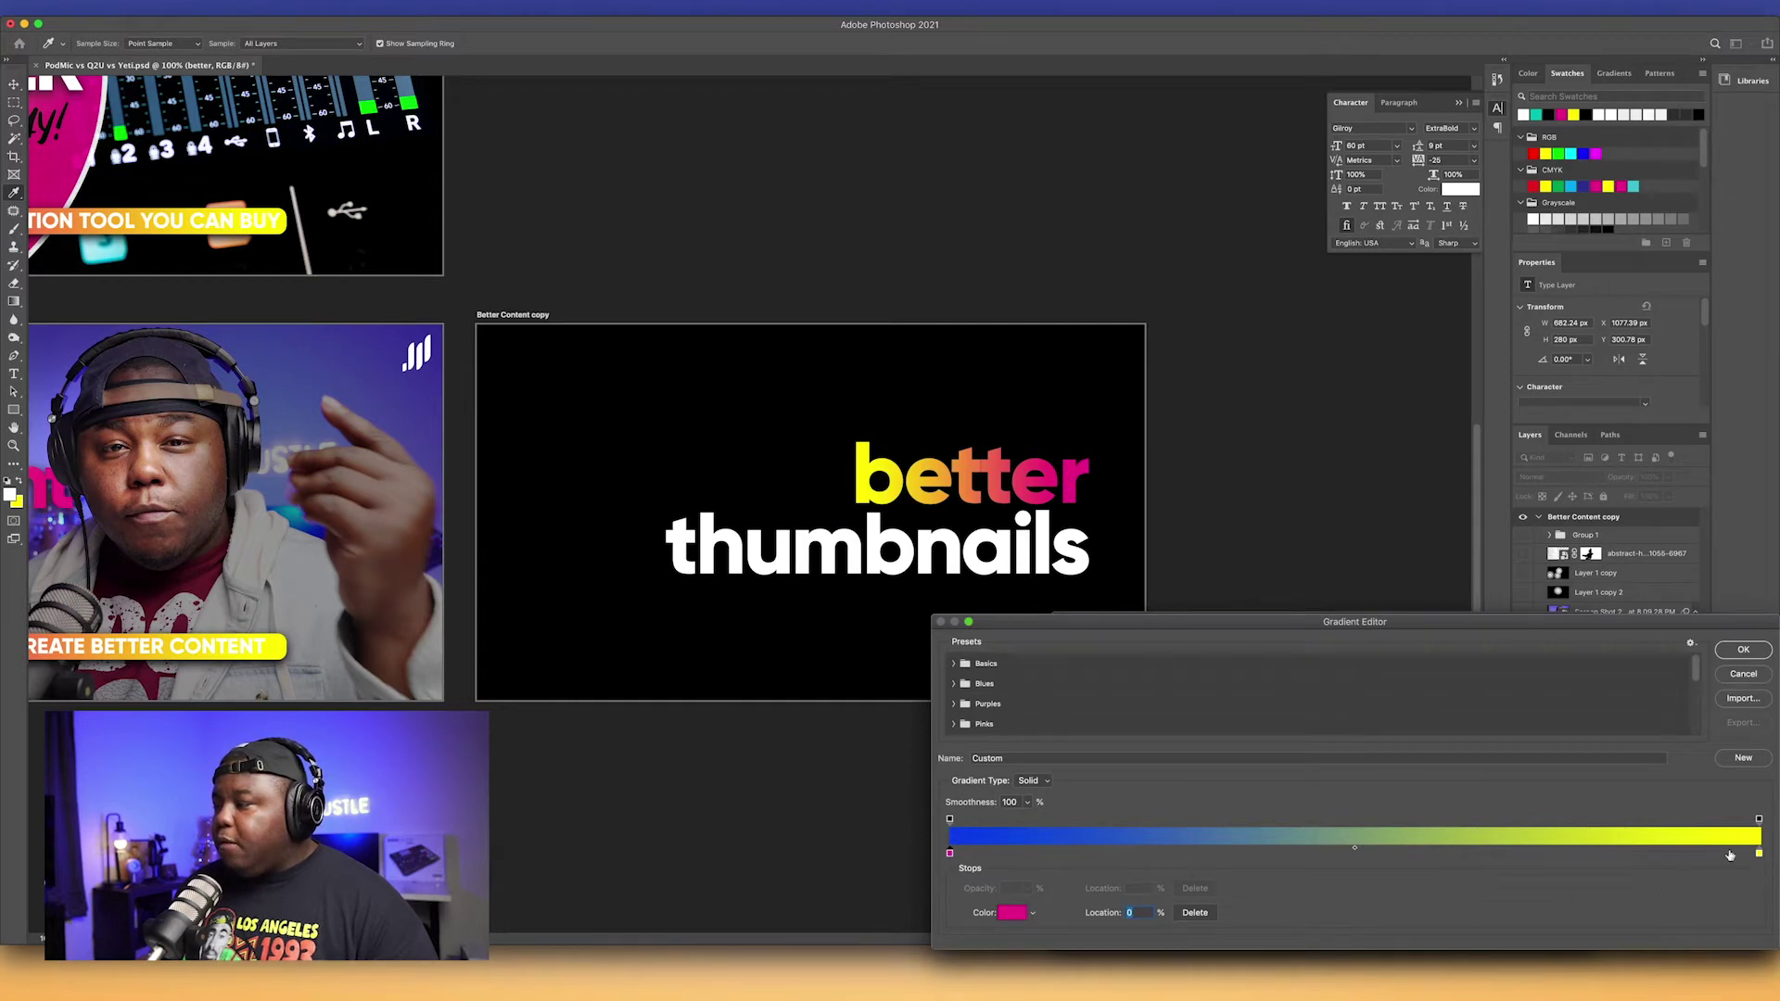
Step: Preview green for the right yellow stop, cancel, and close the Gradient Editor unchanged
double_click(1760, 855)
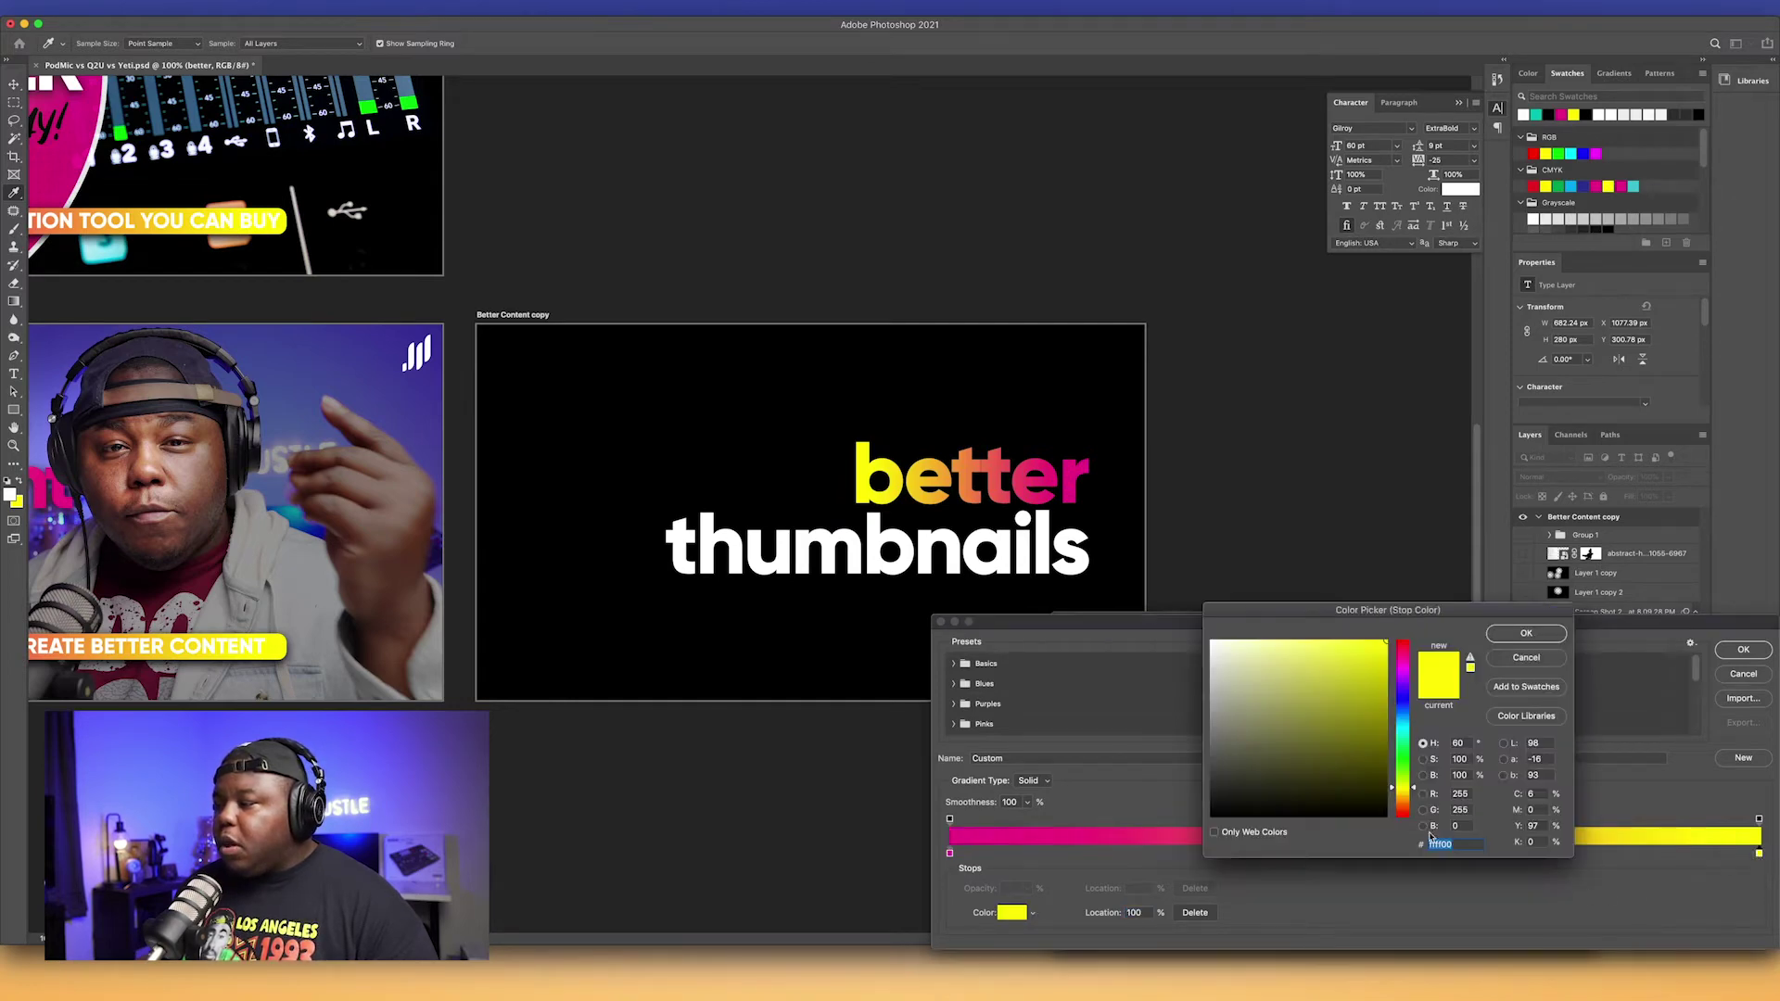
click(1405, 759)
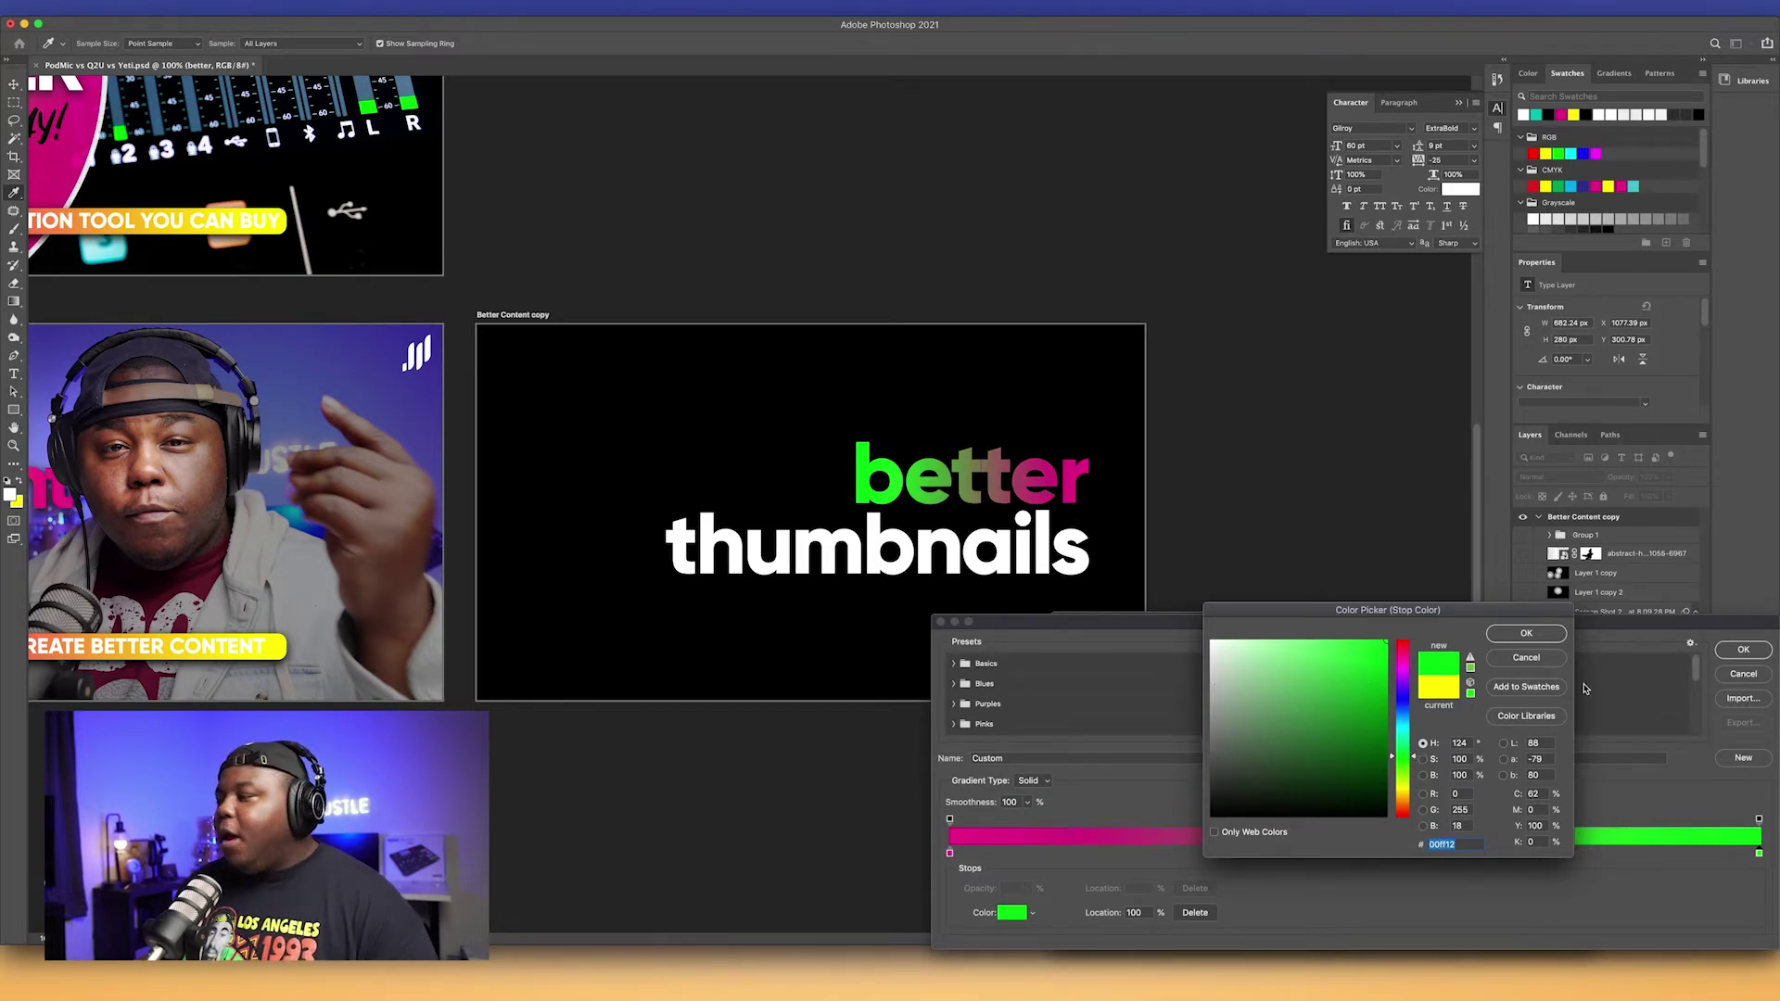
click(1526, 659)
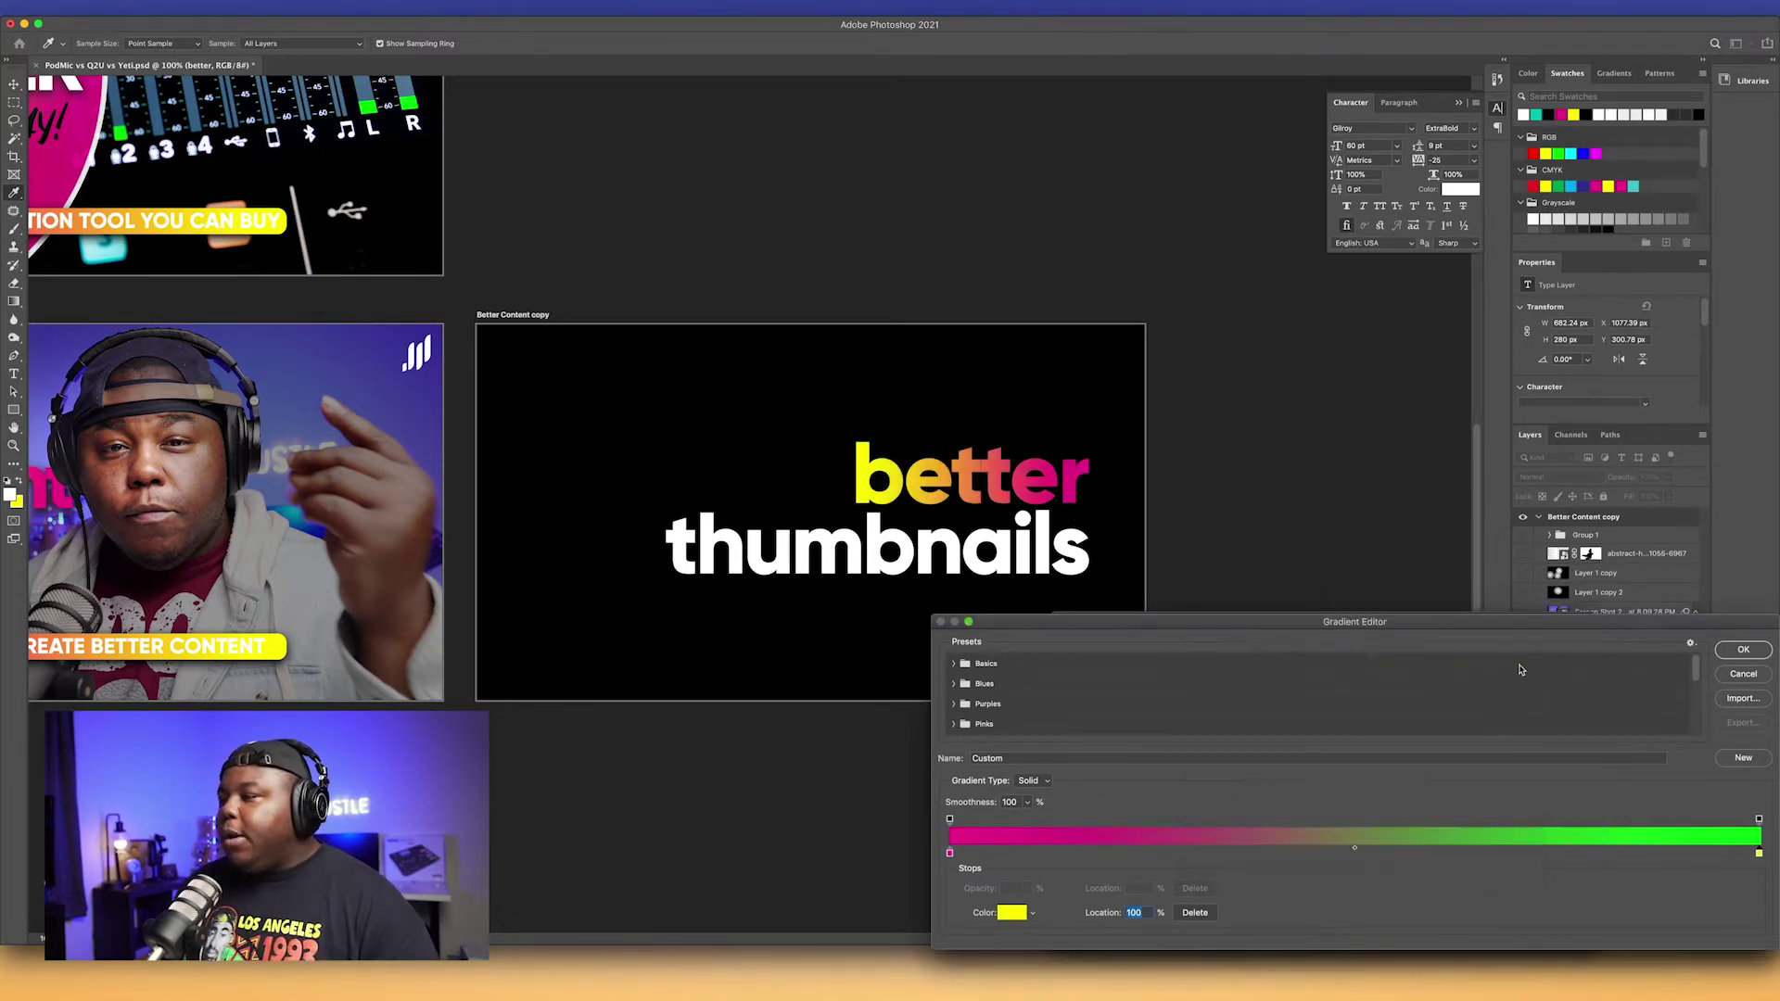
click(1740, 677)
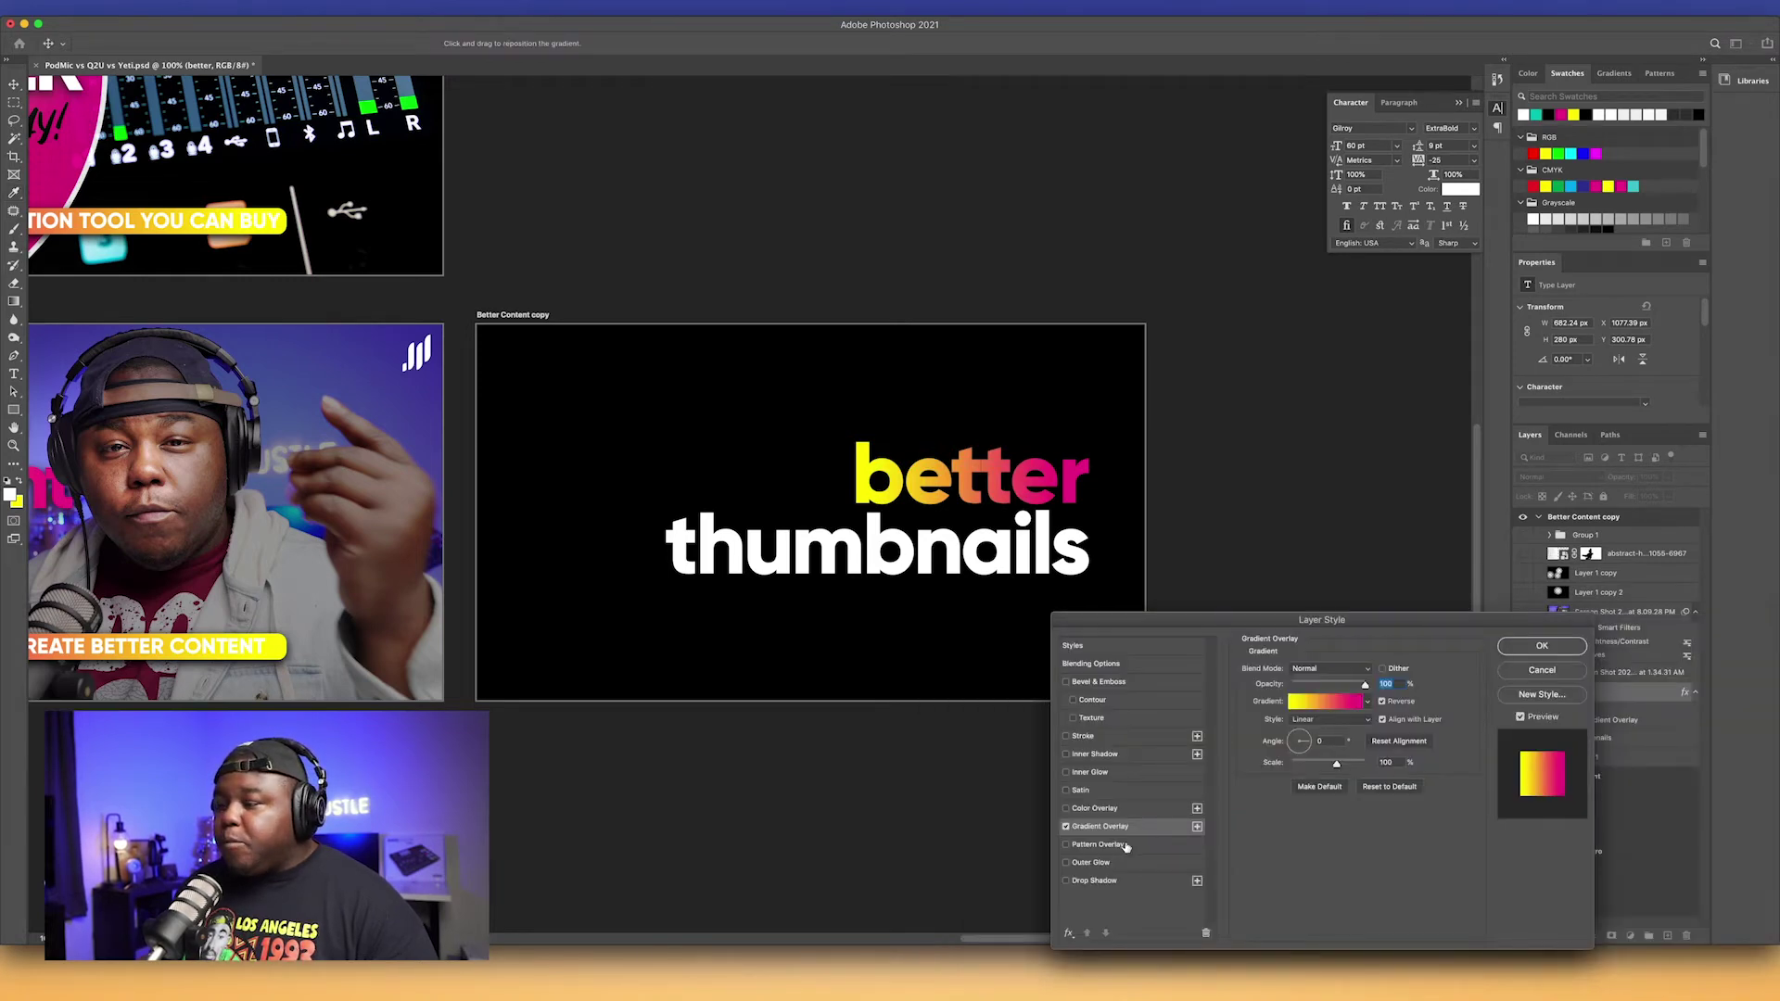
Step: Add Drop Shadow and Outer Glow effects to 'better' and apply the style
click(1066, 880)
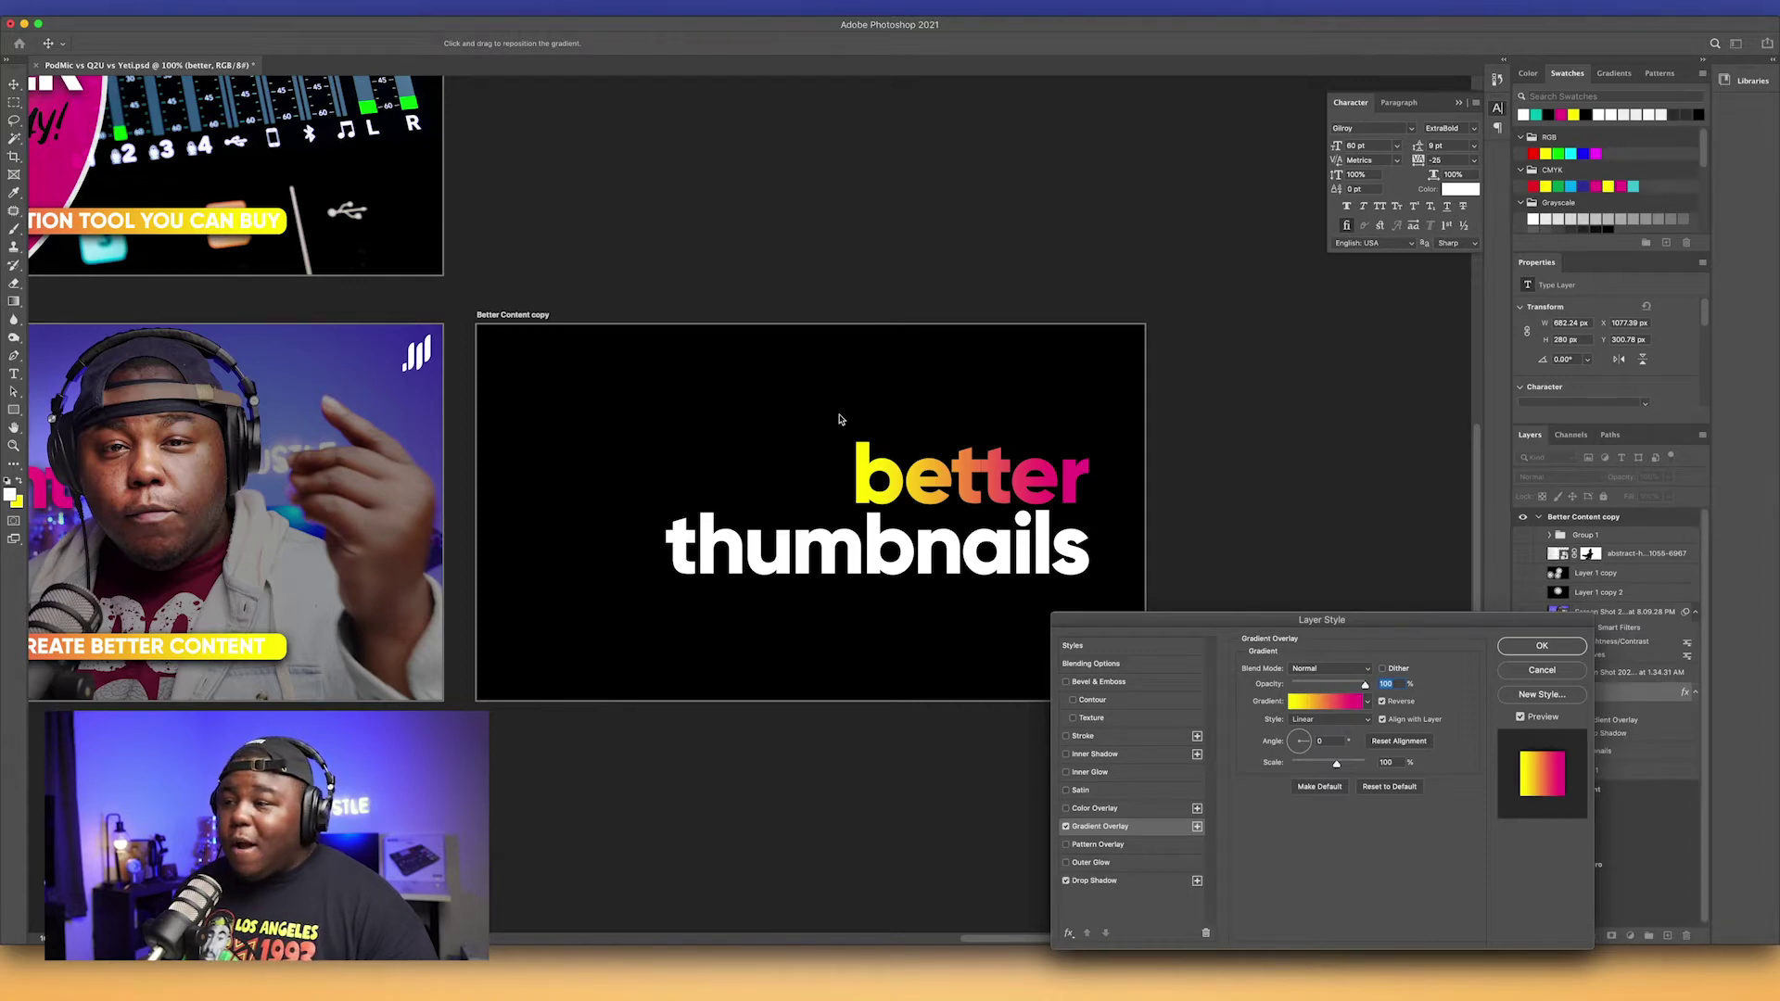
click(1066, 863)
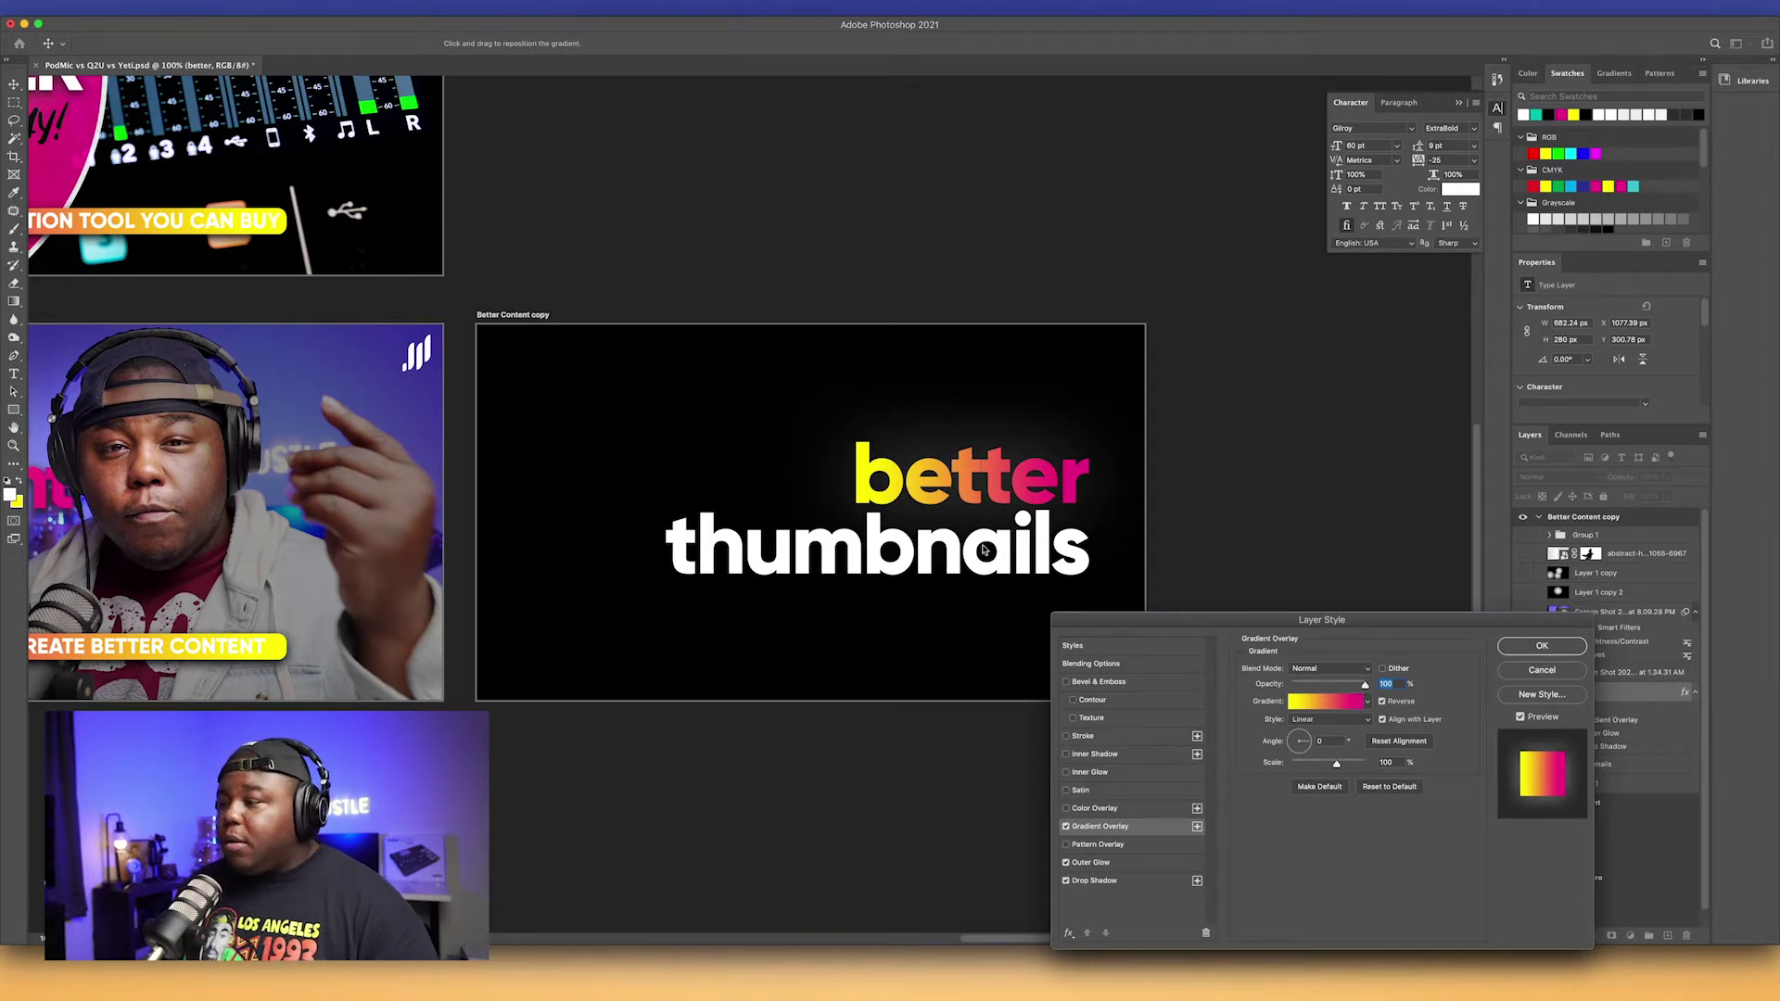
click(1542, 646)
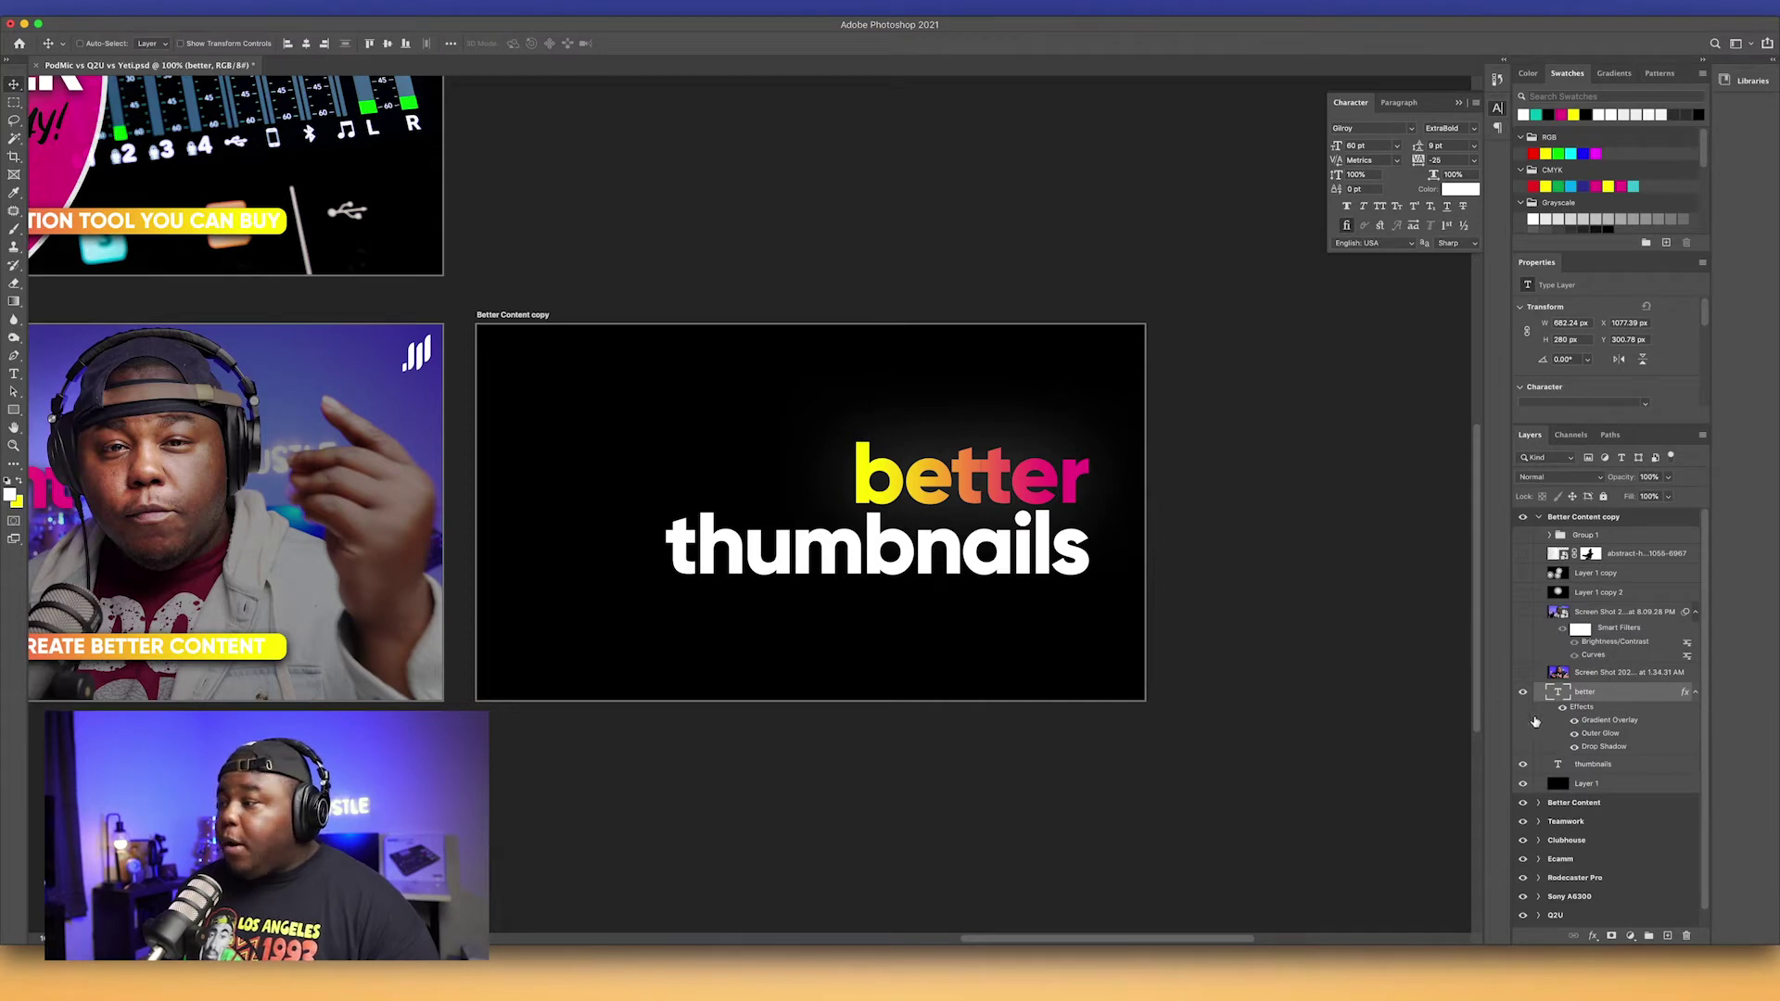
Step: Copy the layer style from 'better' and paste it onto 'thumbnails'
right_click(1631, 698)
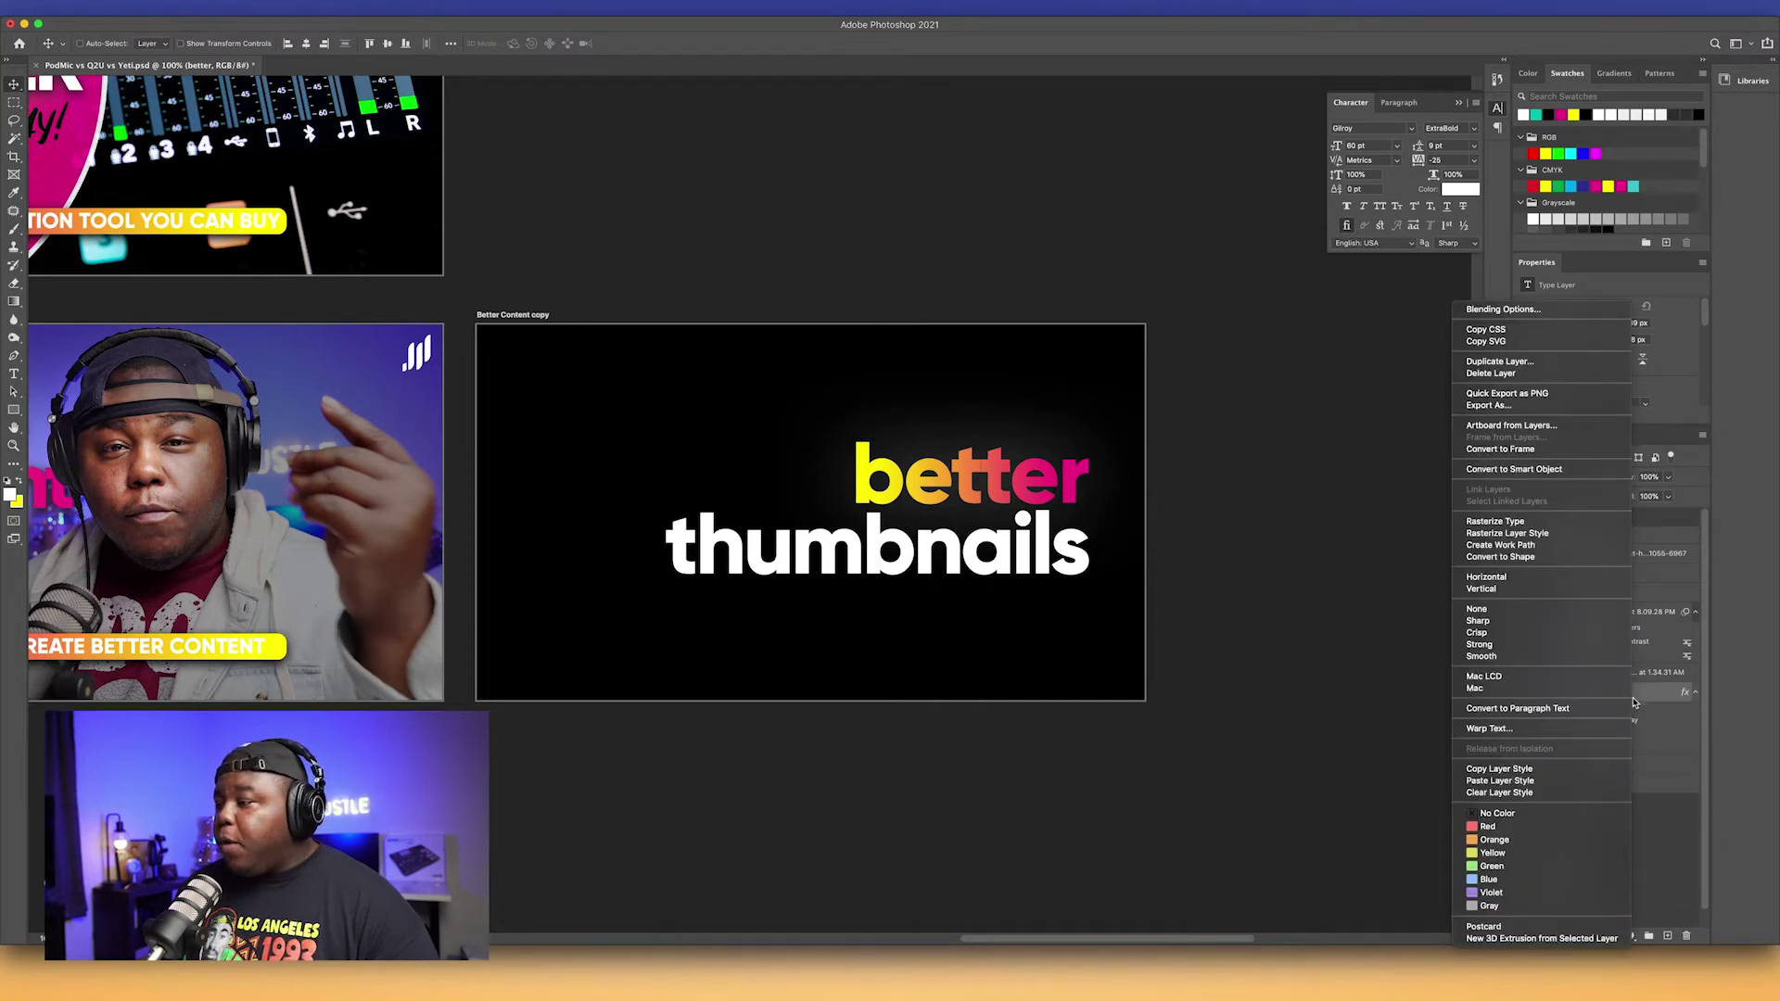
click(1543, 771)
click(1631, 767)
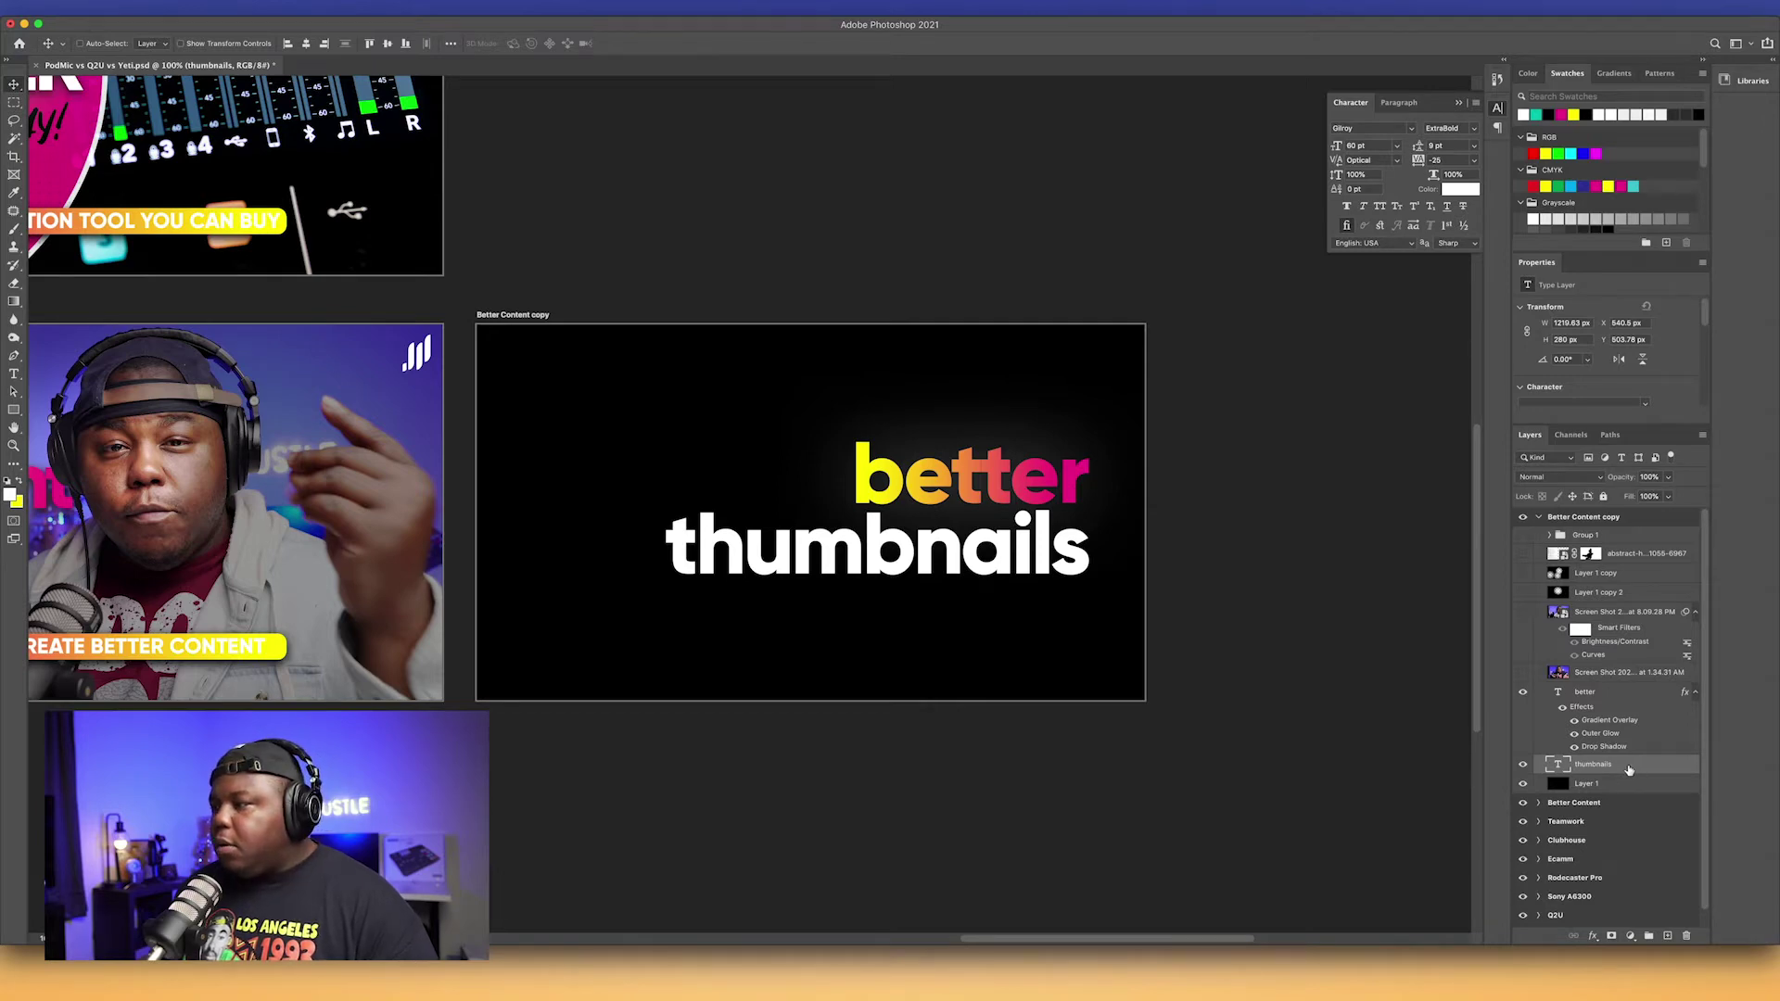
right_click(1643, 769)
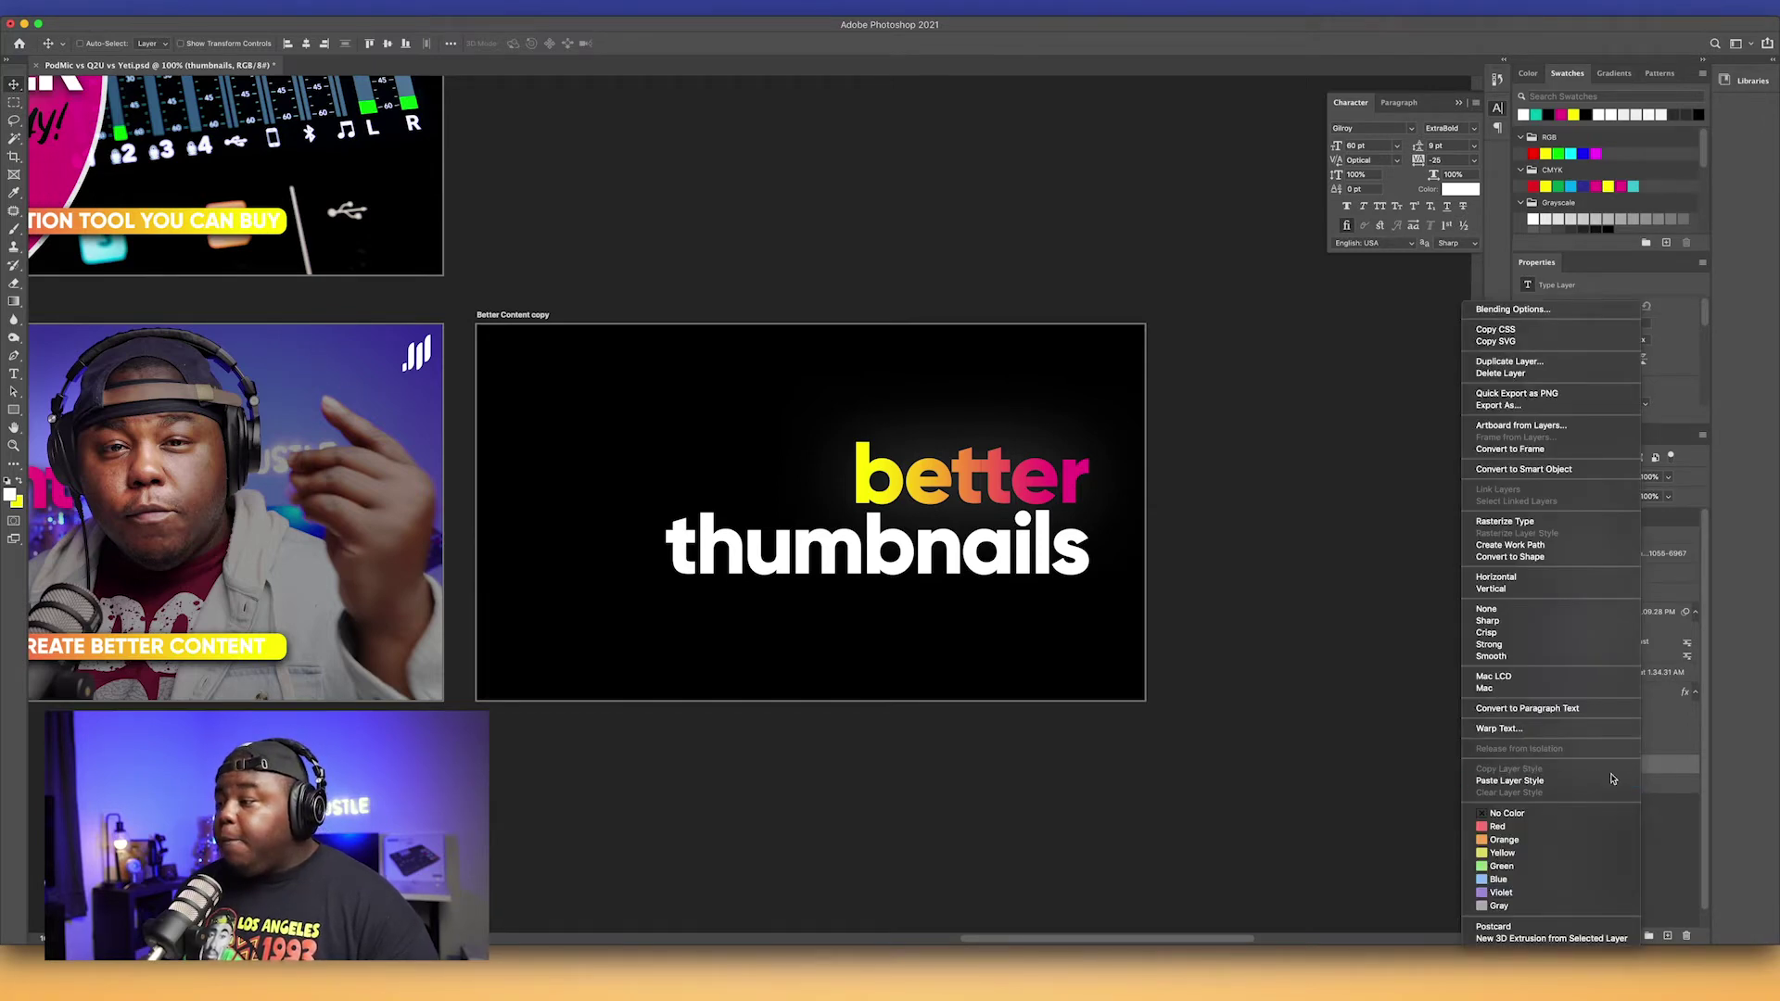
click(1611, 780)
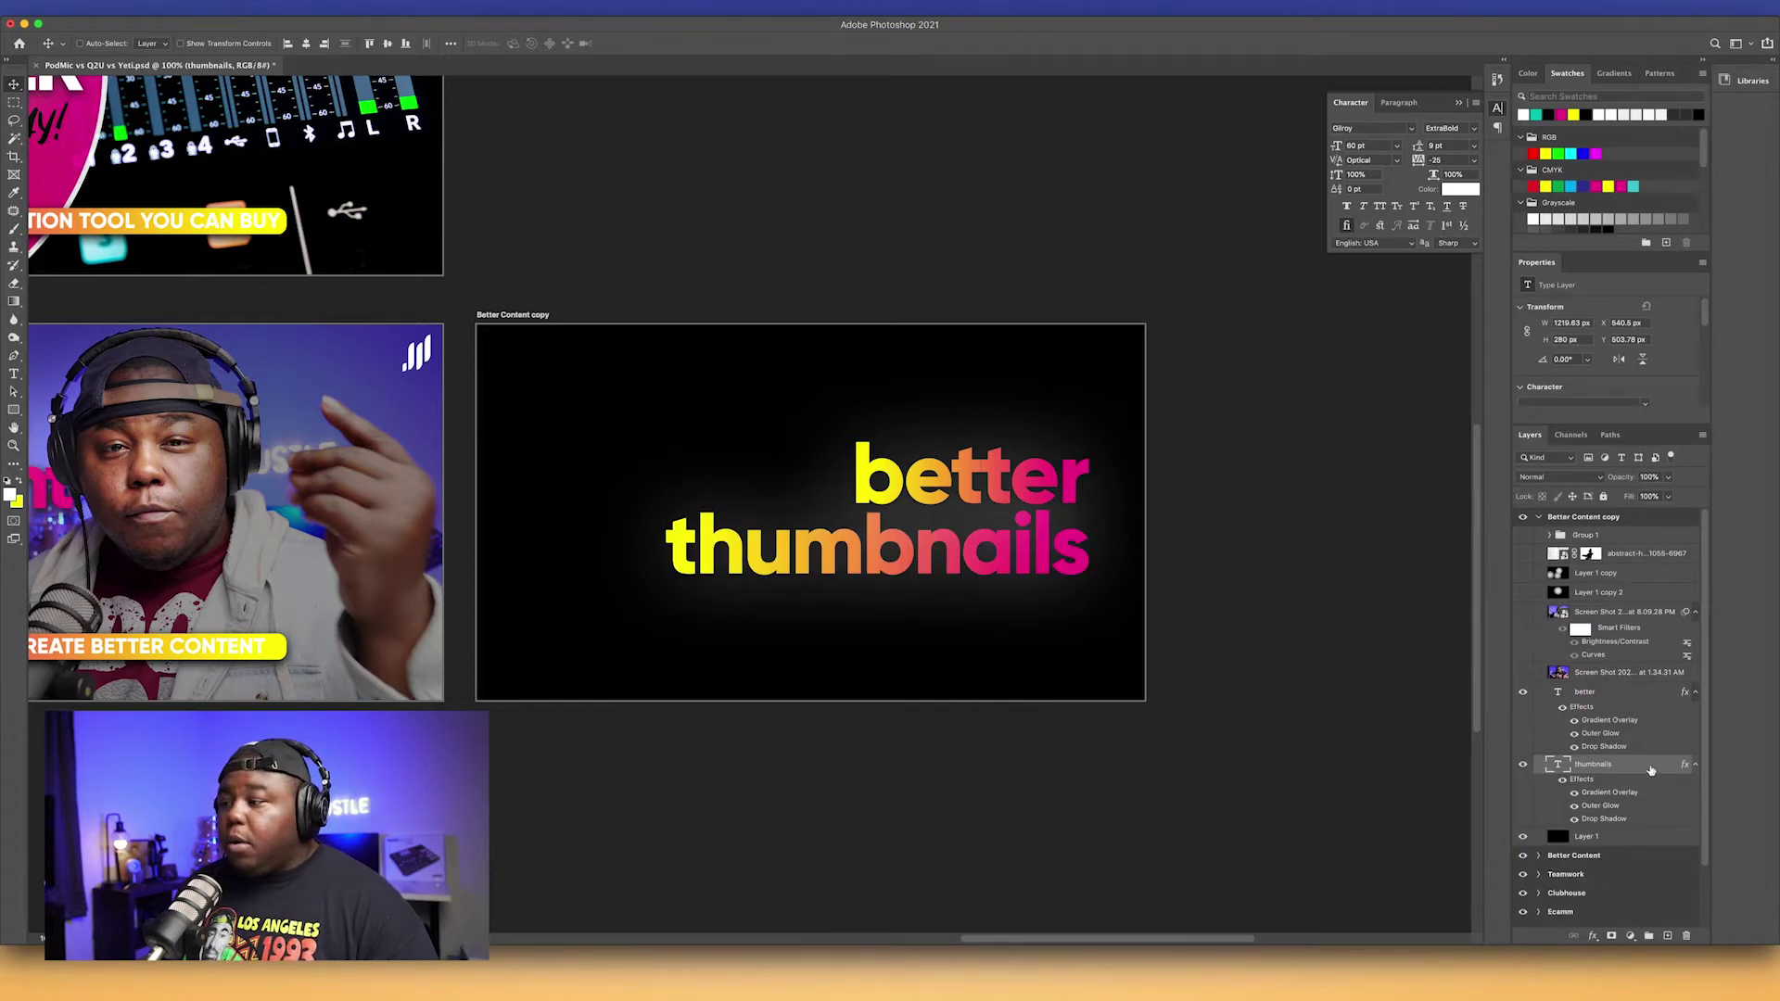
Step: Untick Reverse in the Gradient Overlay of 'thumbnails' and apply the change
double_click(1643, 777)
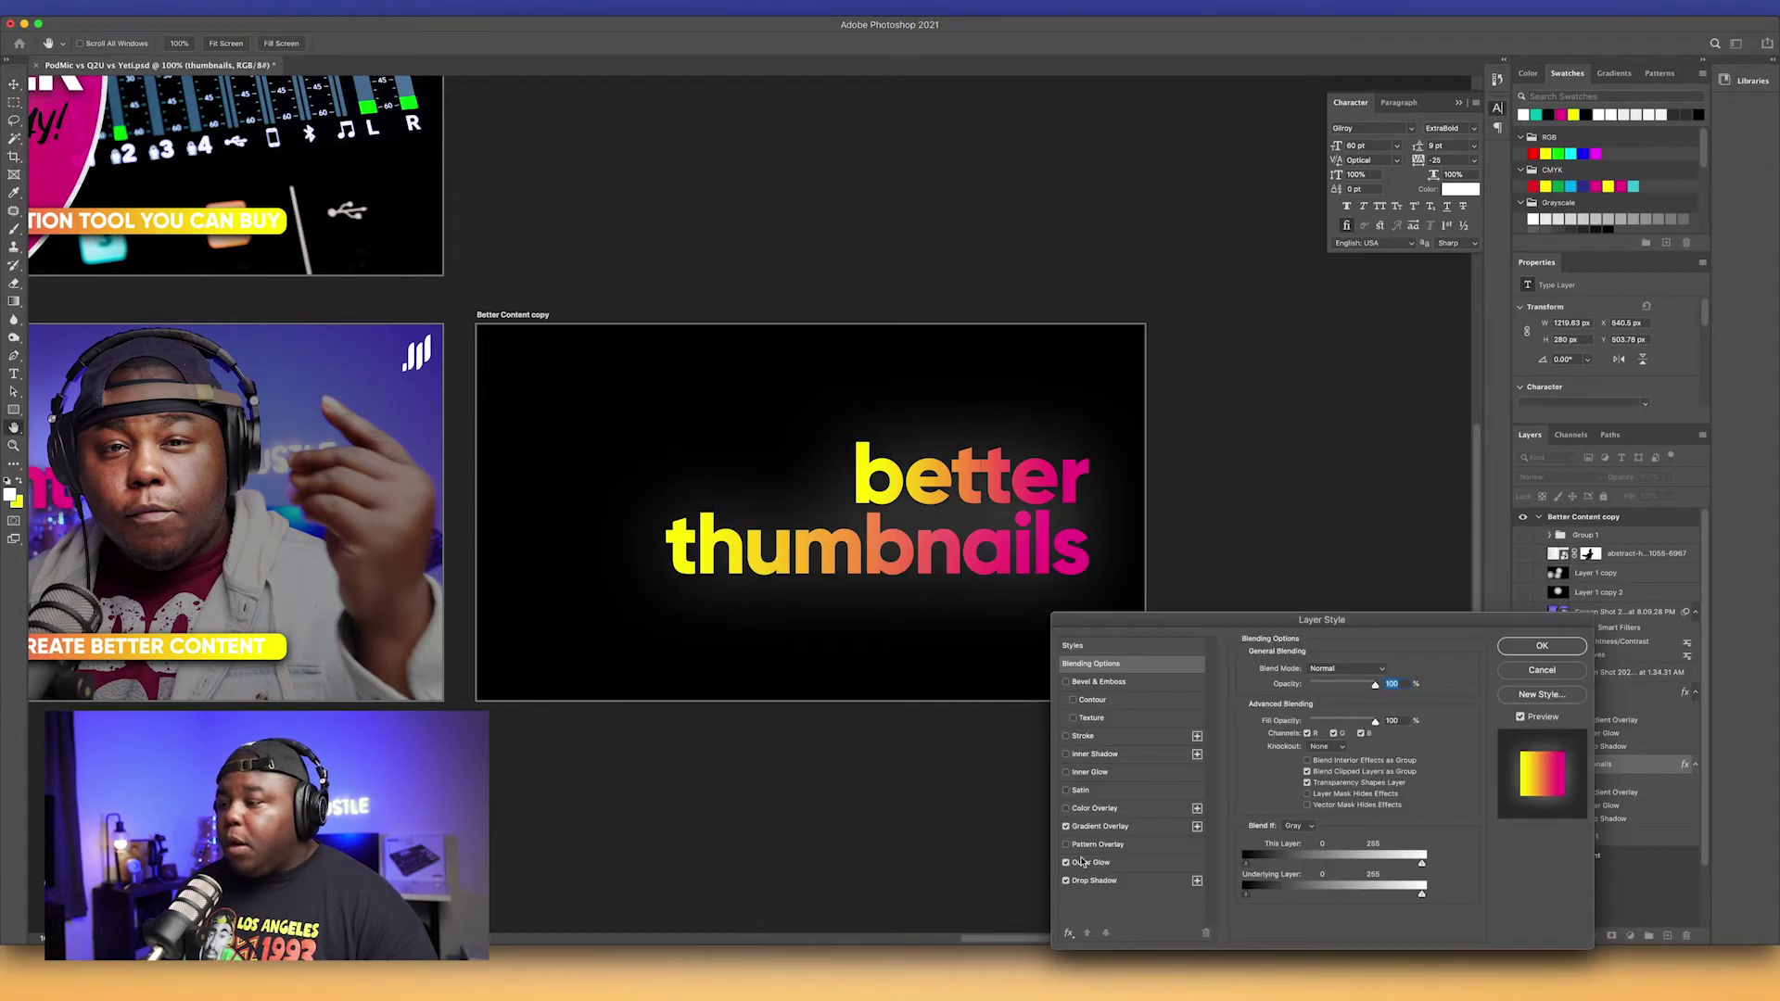
click(1100, 827)
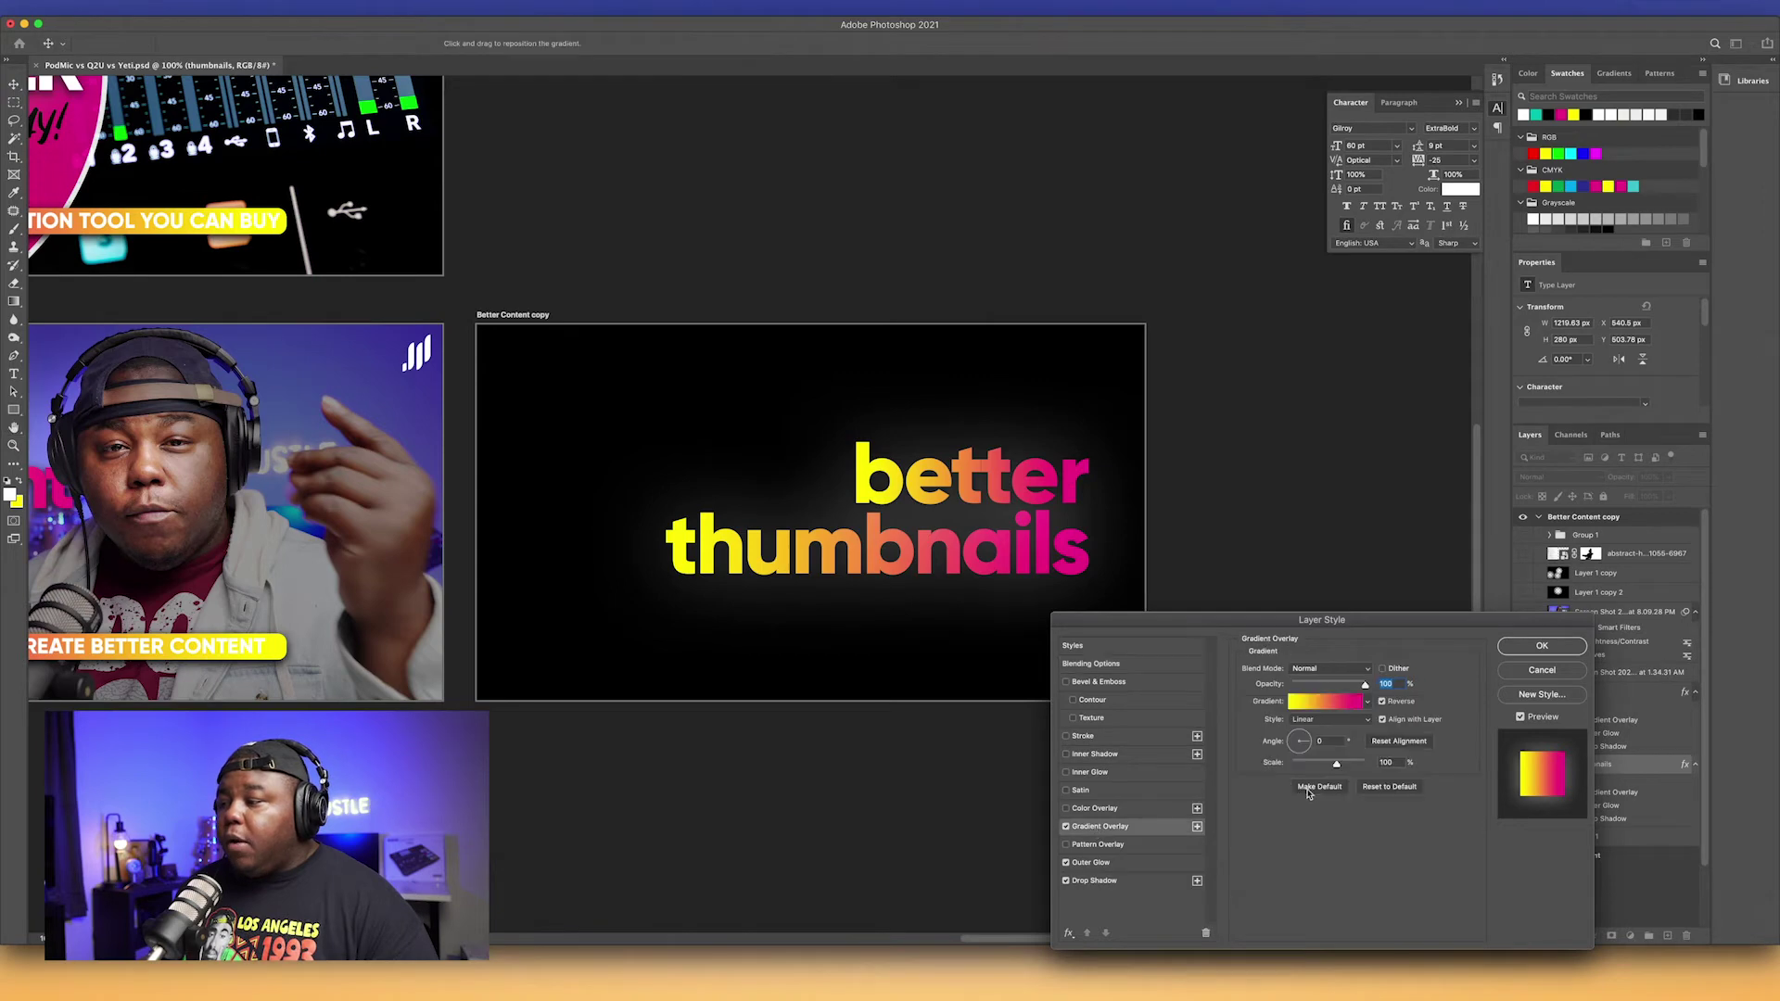
click(1382, 701)
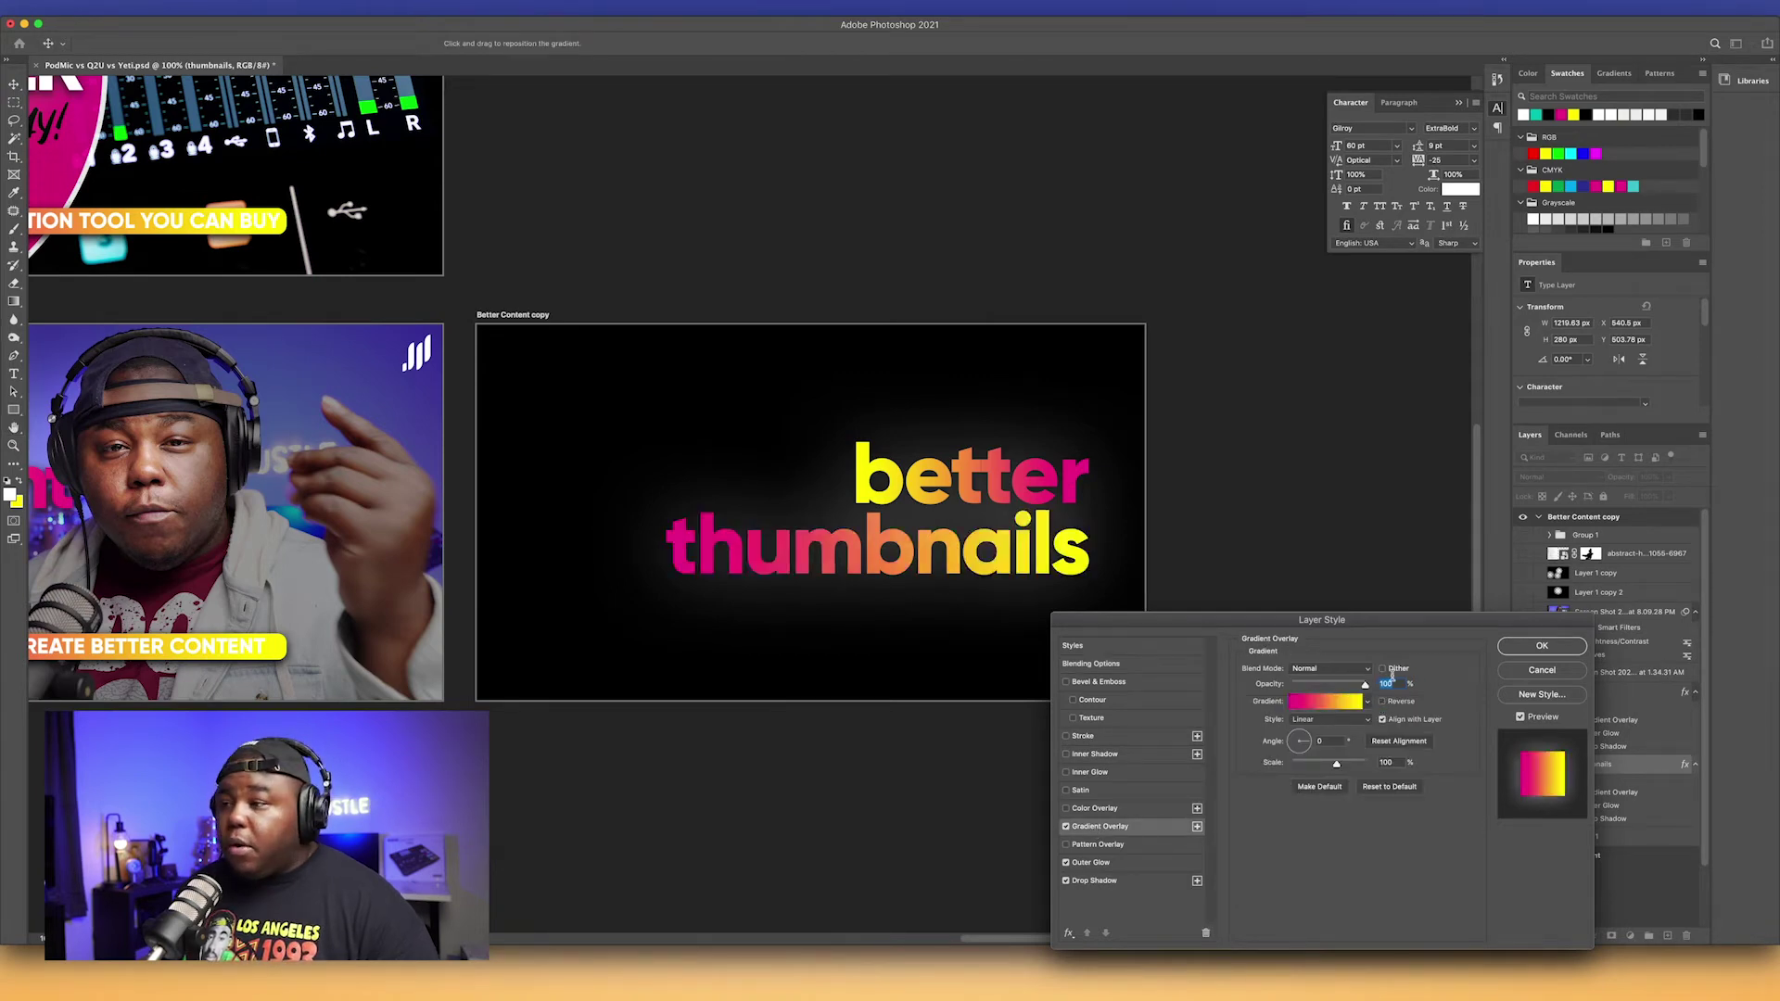
click(1542, 647)
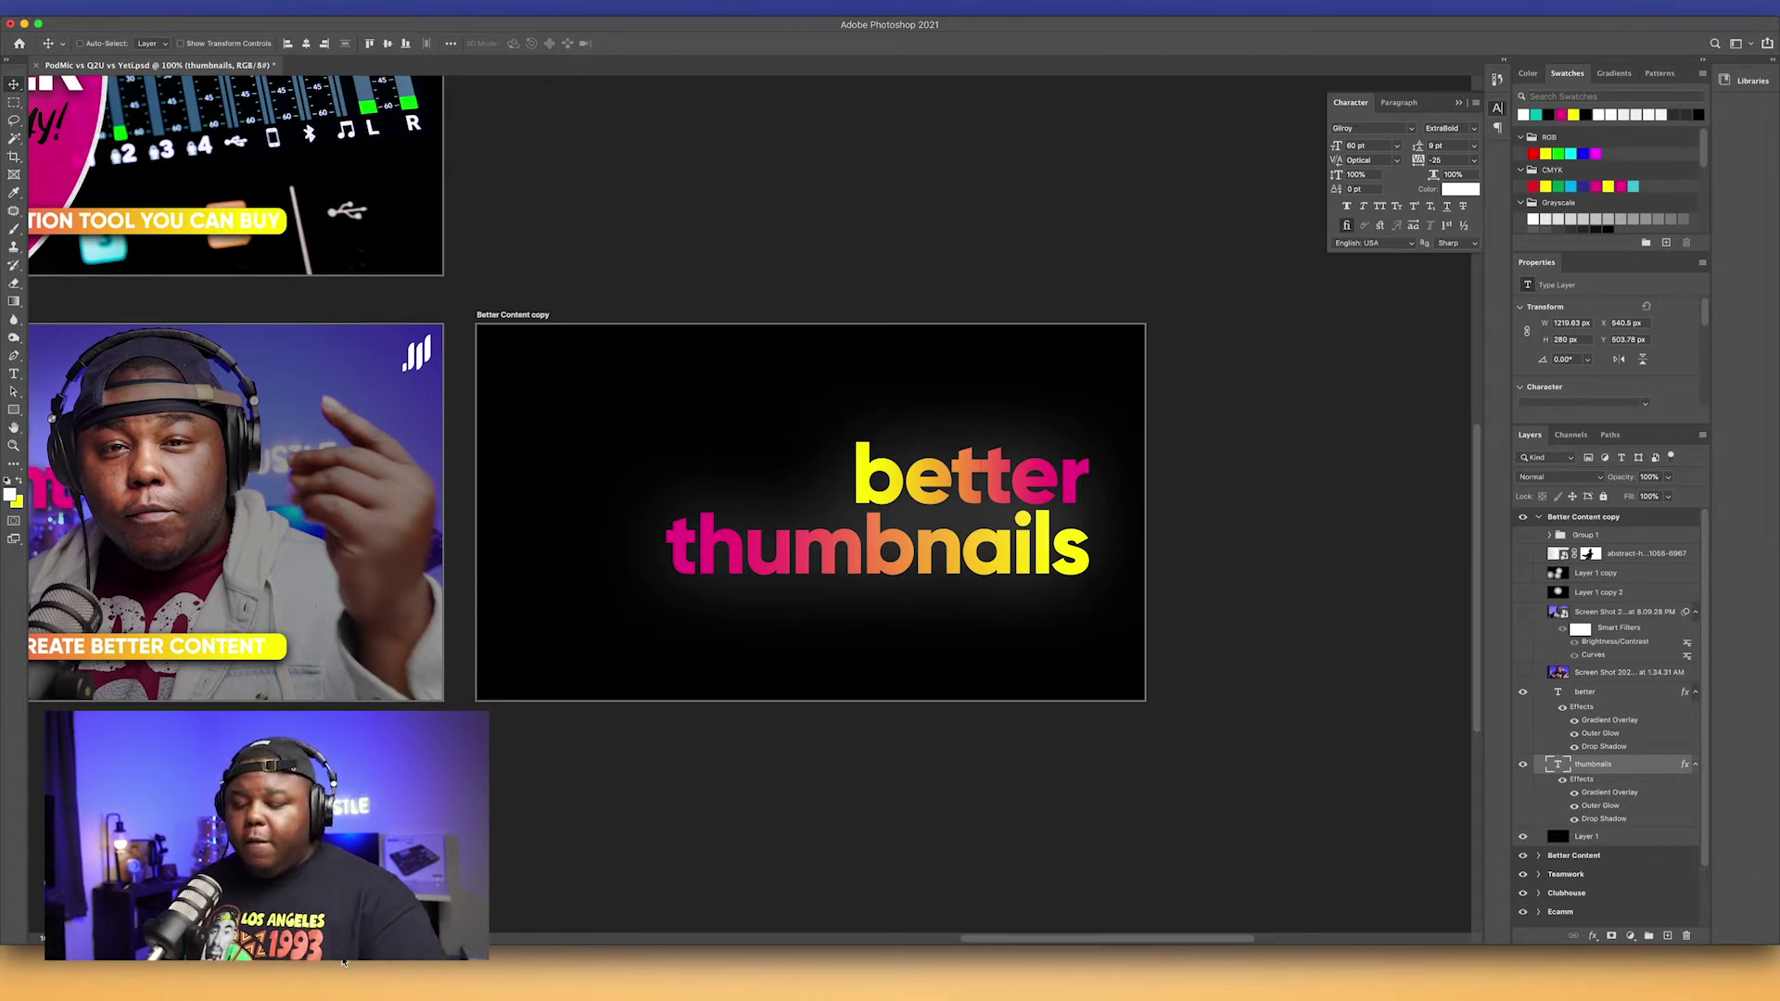
Step: Bring Chrome back up, open a new tab and close both Gmail tabs
click(435, 972)
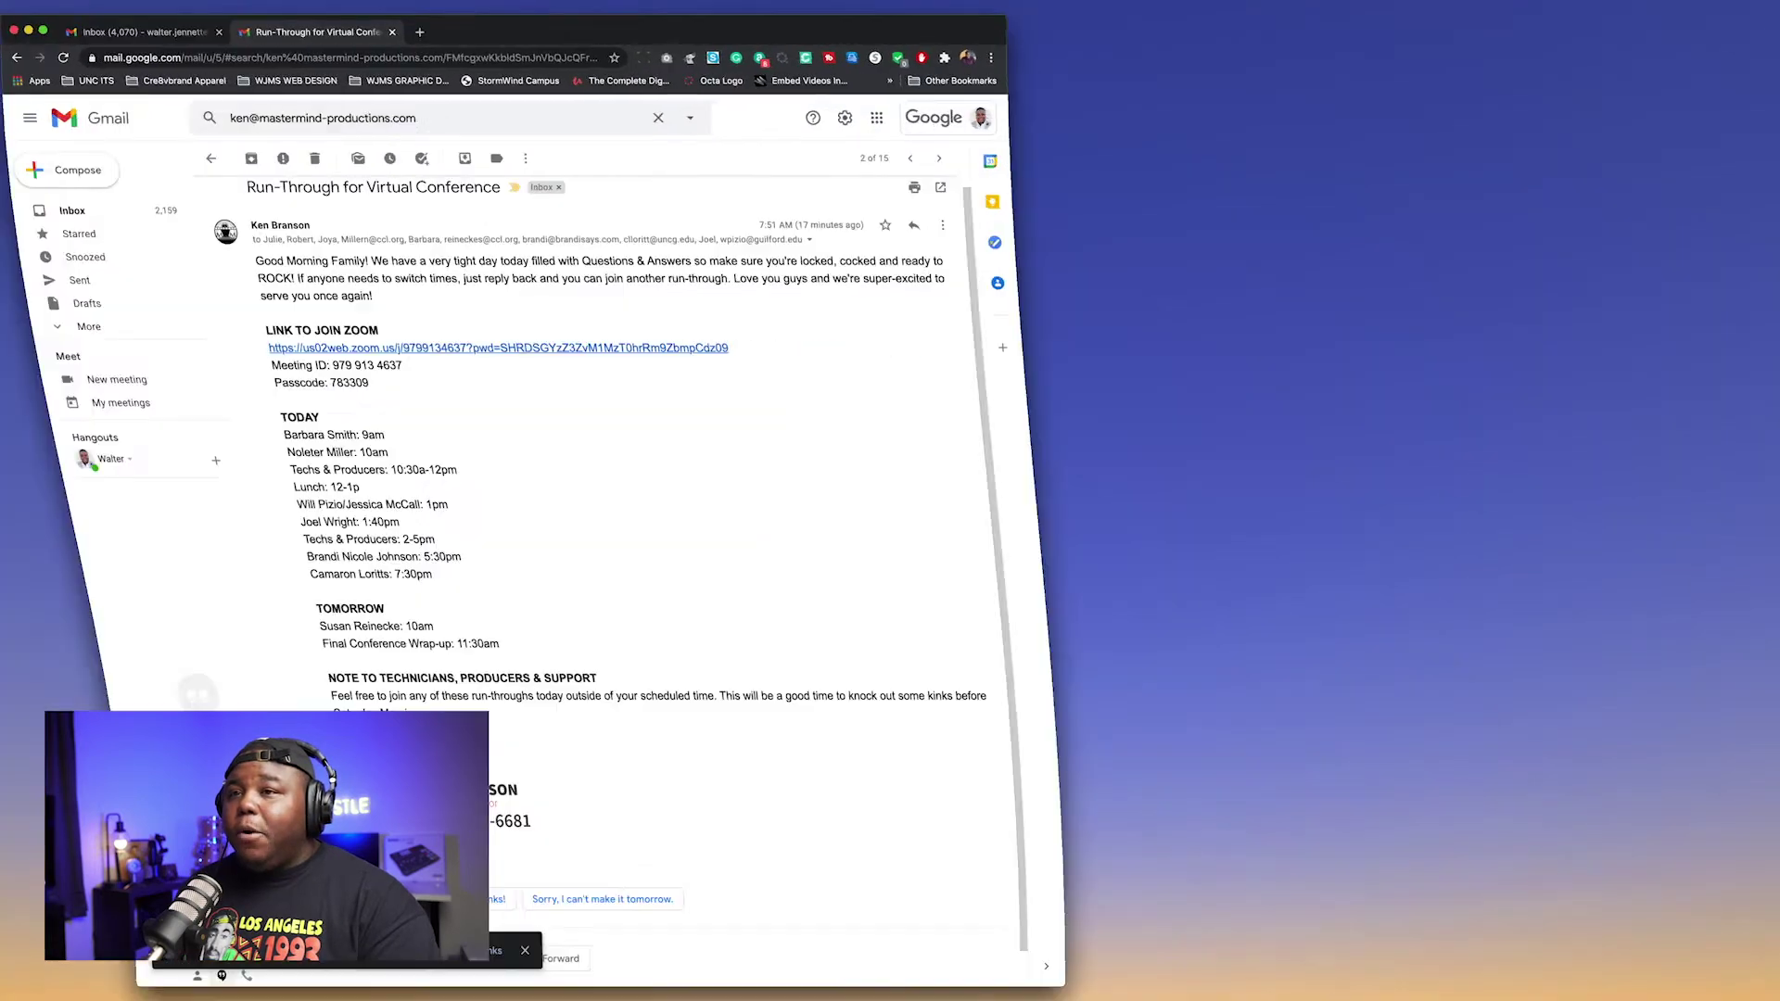
click(419, 31)
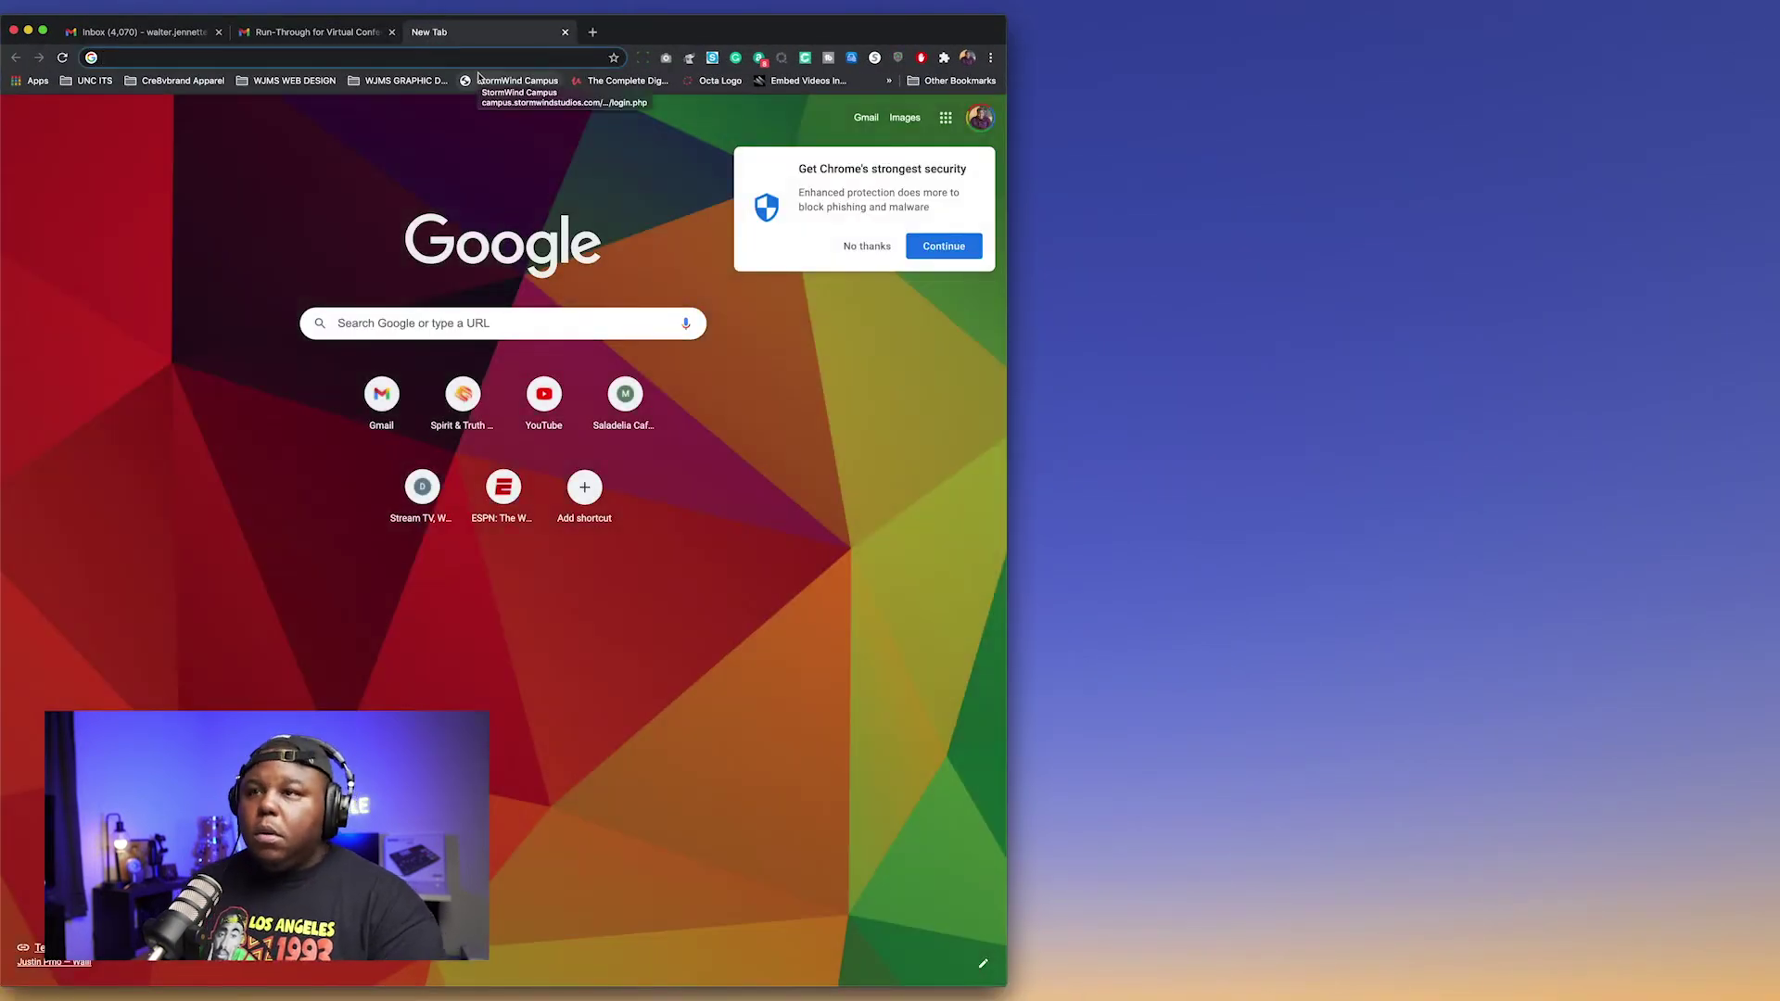
click(392, 33)
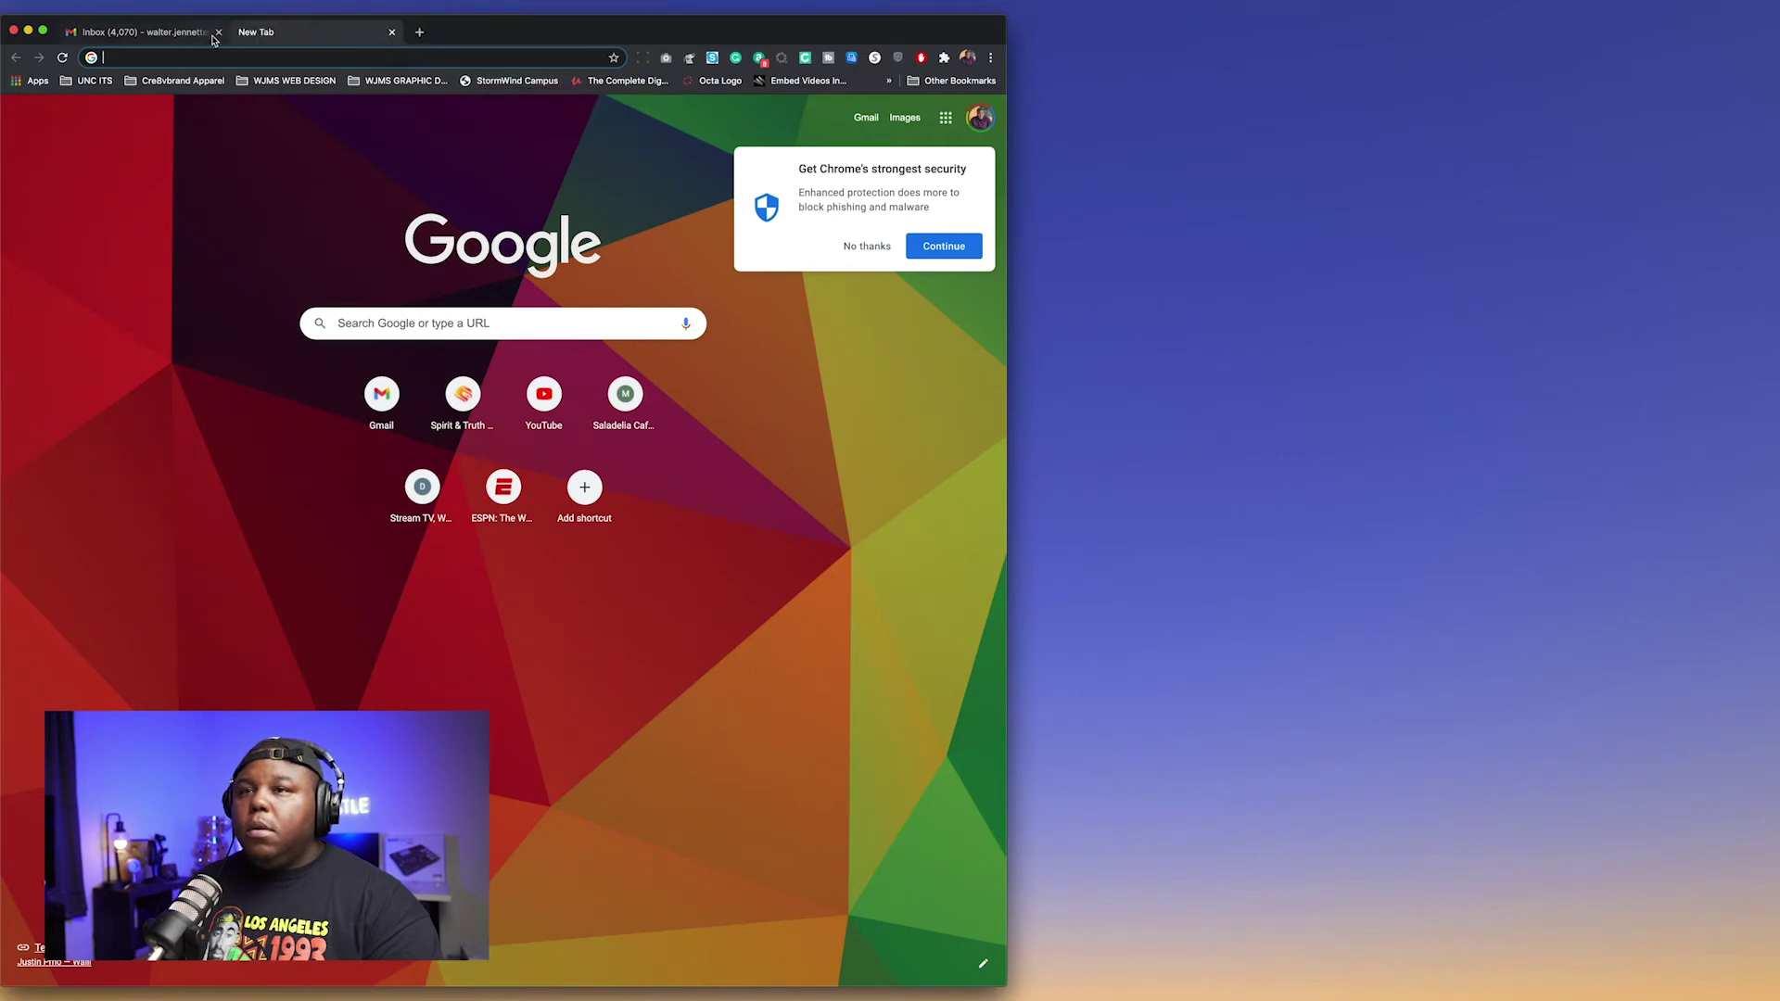
click(218, 32)
Step: Load youtube.com, widen the browser window, and minimise it to the desktop
click(224, 58)
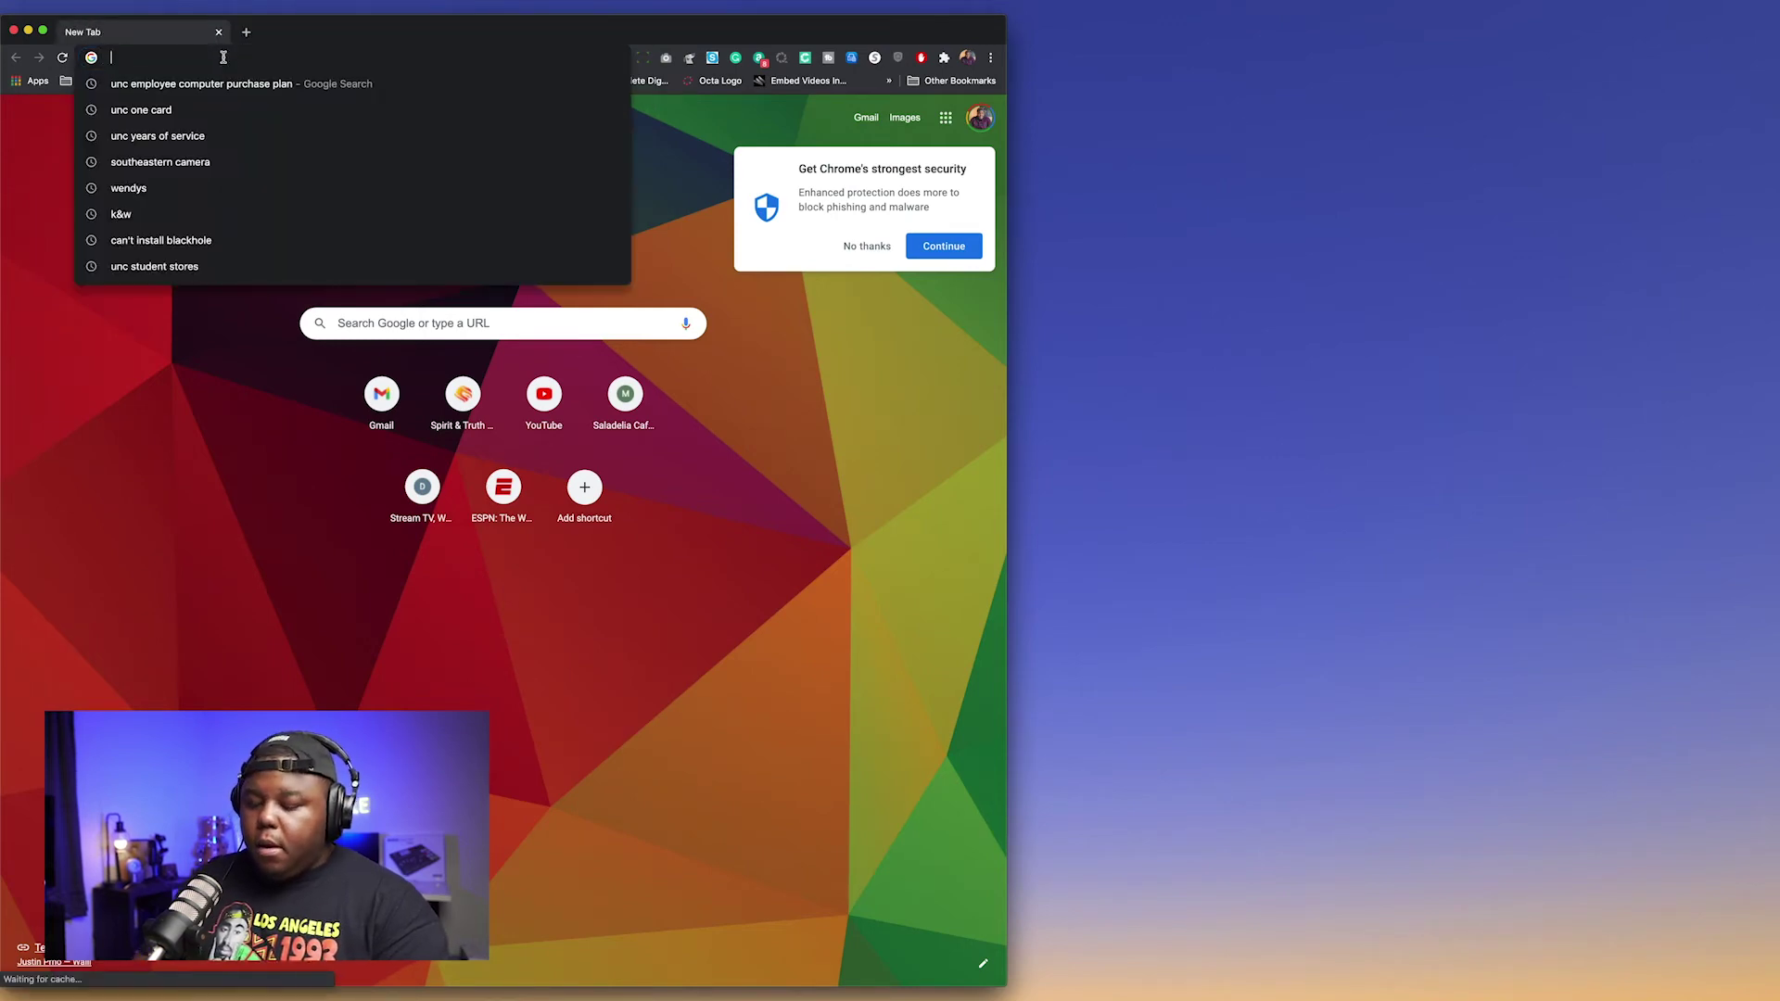
text(m)
key(BackSpace)
text(y)
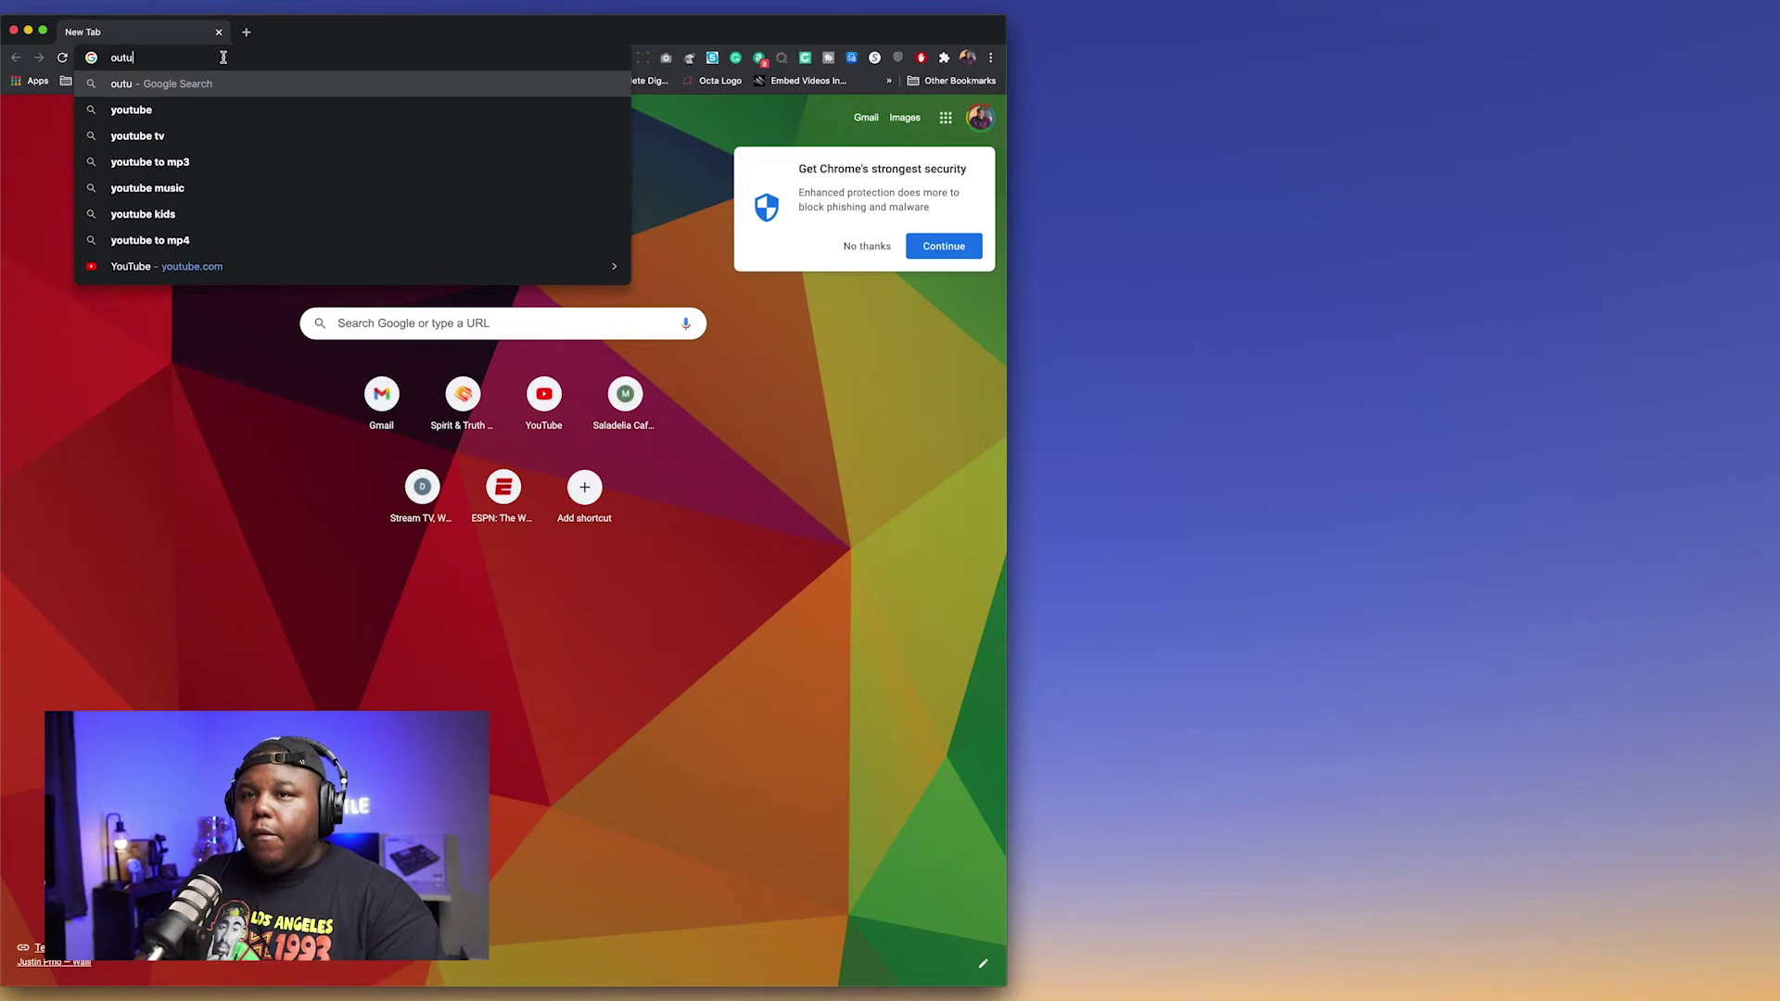
key(BackSpace)
key(Escape)
text(youtube.com)
key(Return)
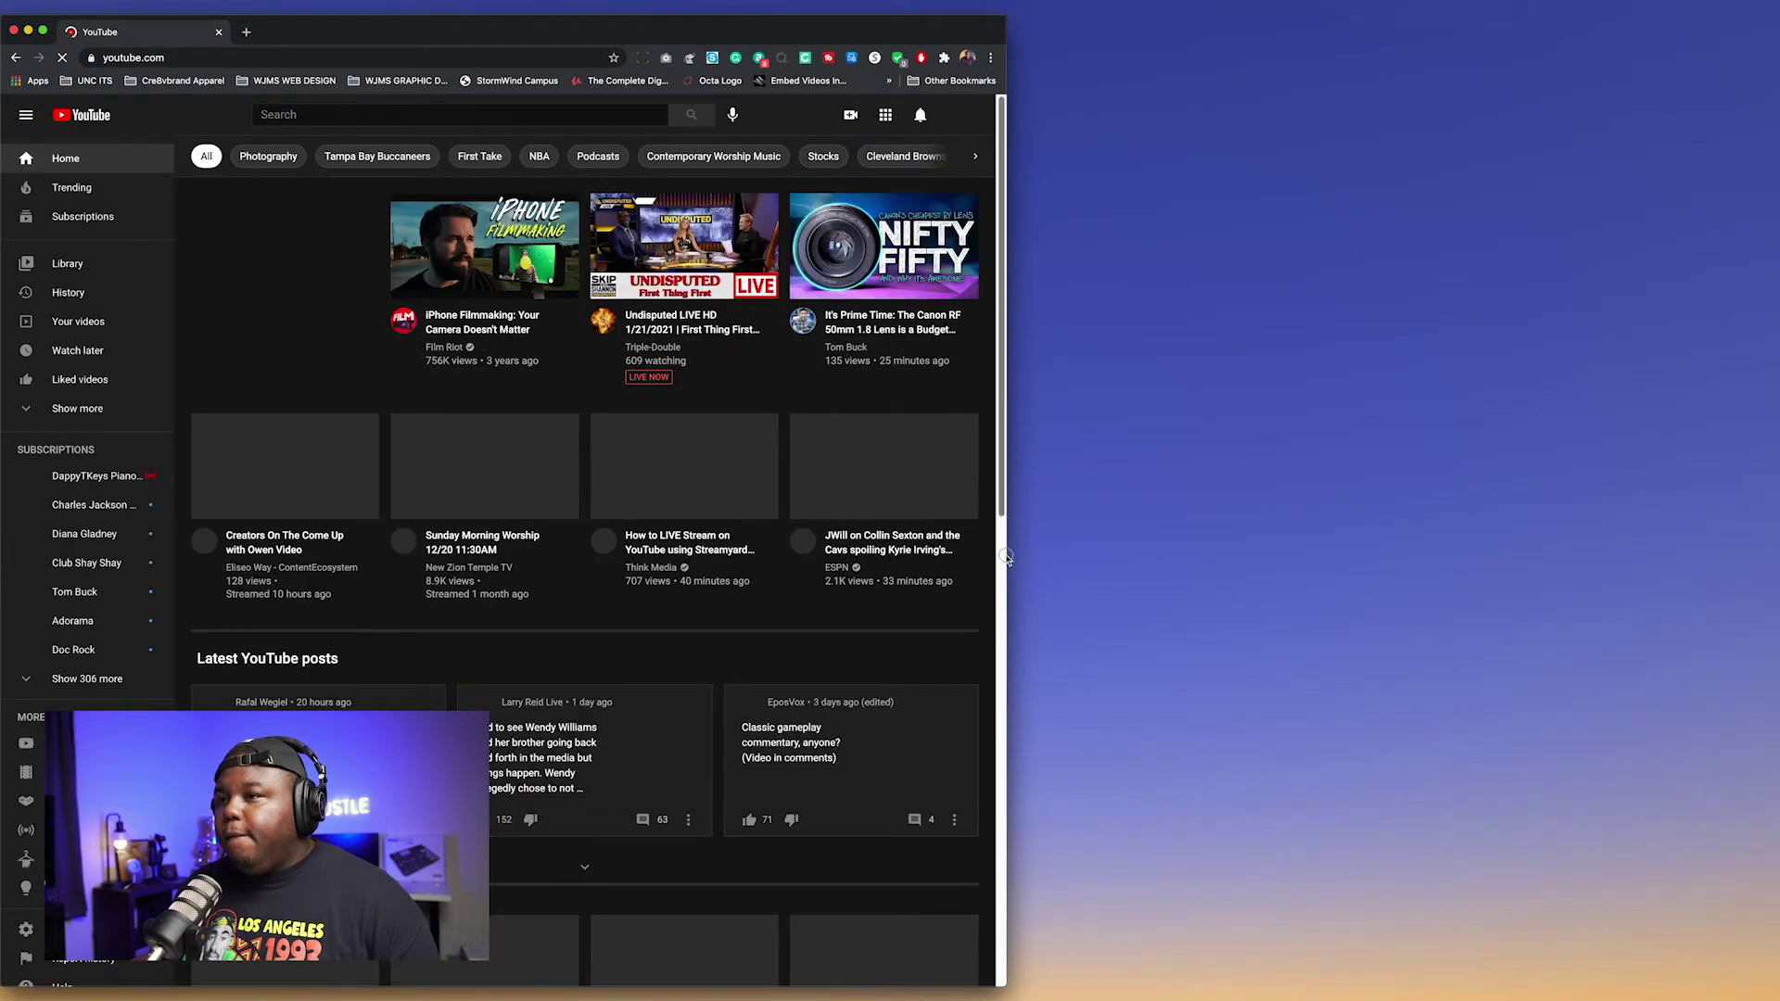
drag(1328, 531, 1730, 472)
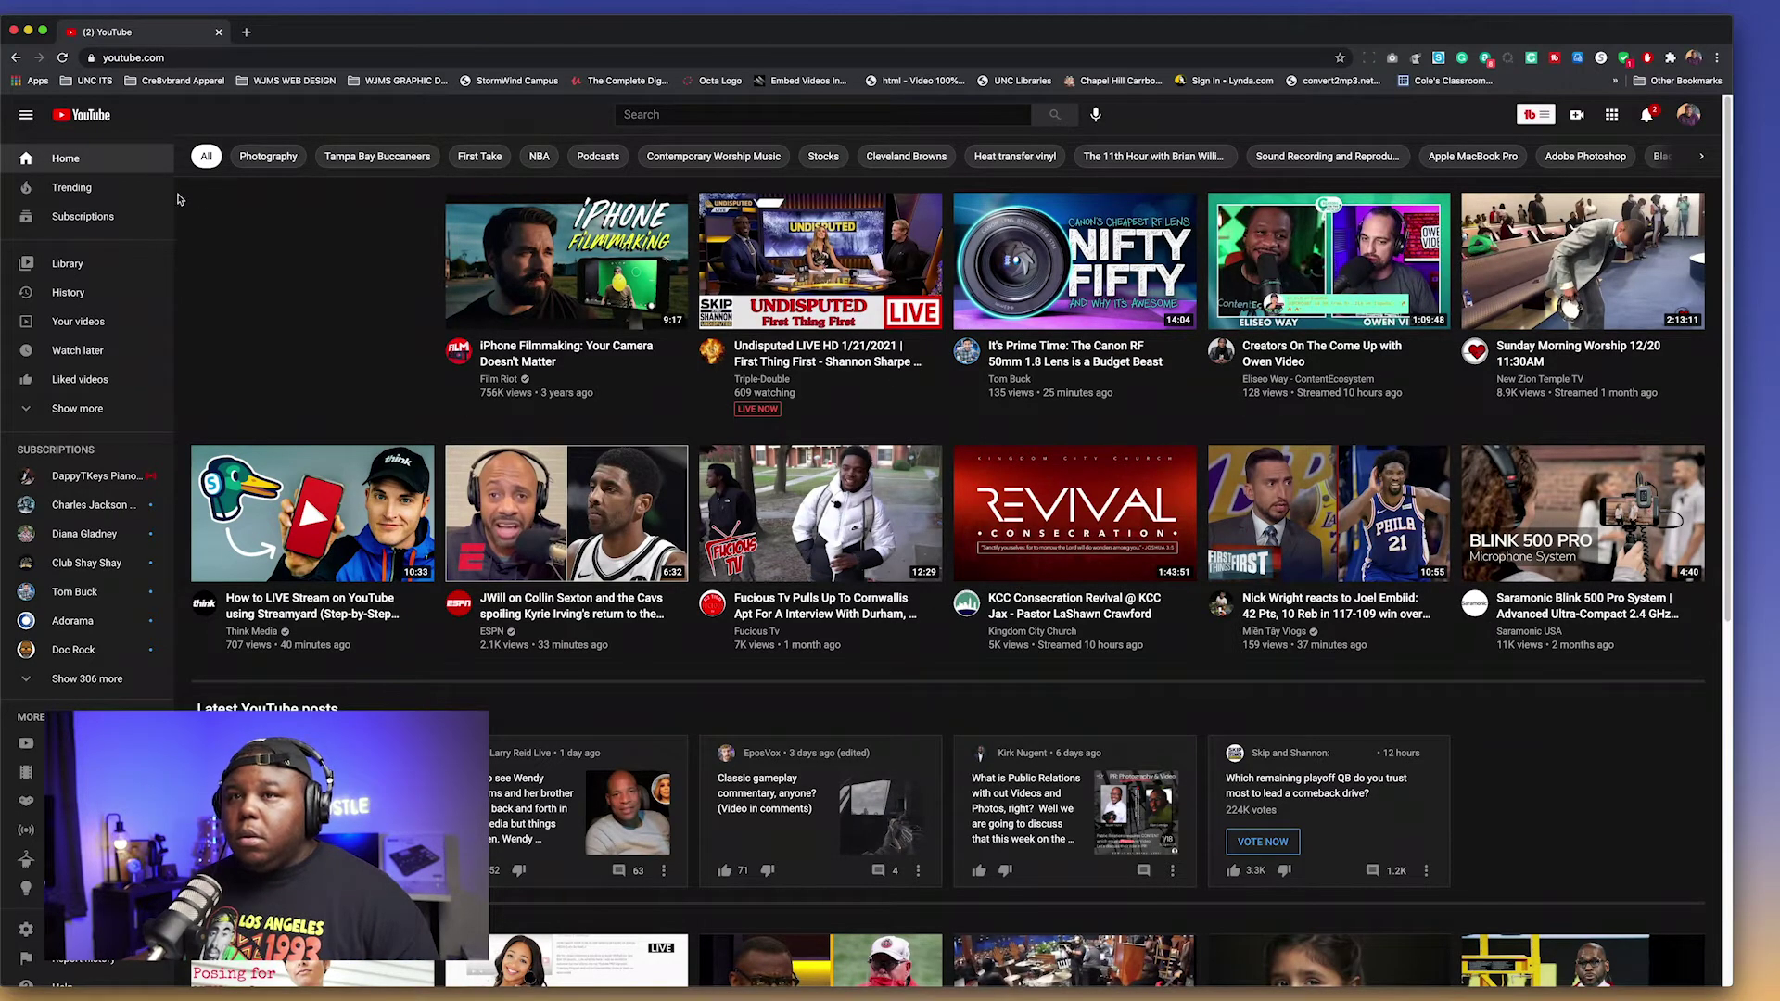
click(28, 31)
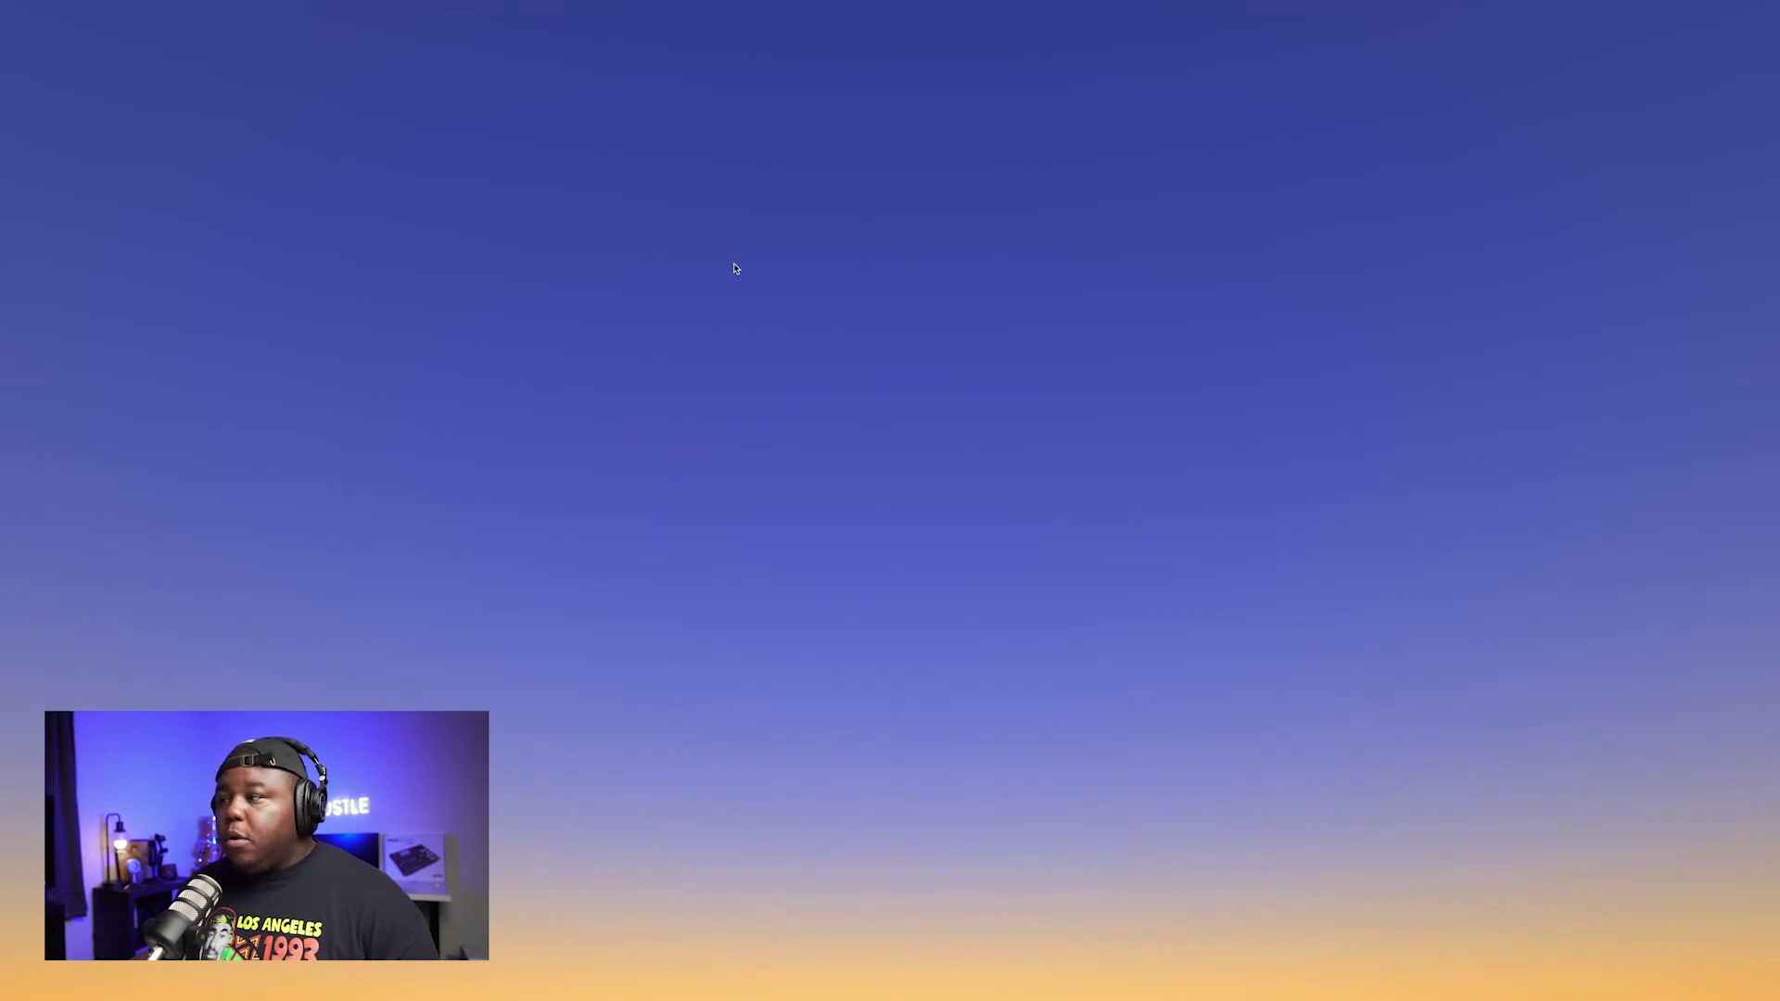
Step: Drag today's YouTube screenshot from Finder's Desktop folder onto the 'Better Content copy' artboard above Layer 1
key(super+Tab)
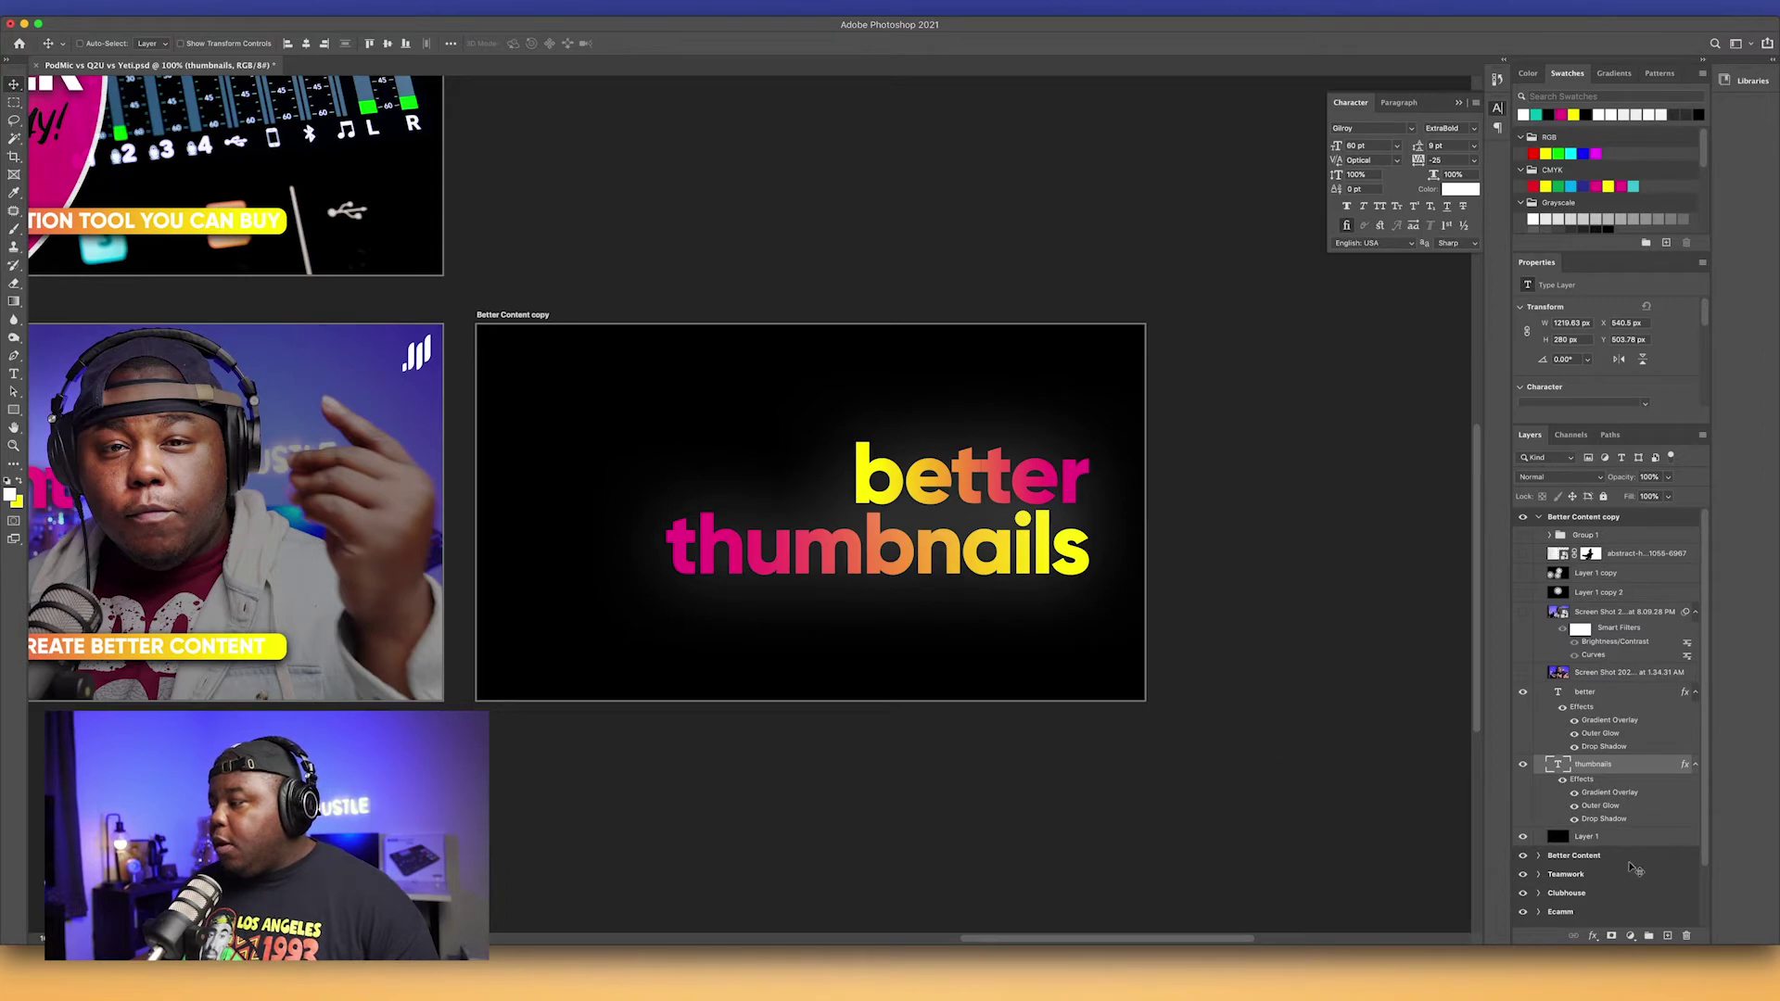
click(1646, 837)
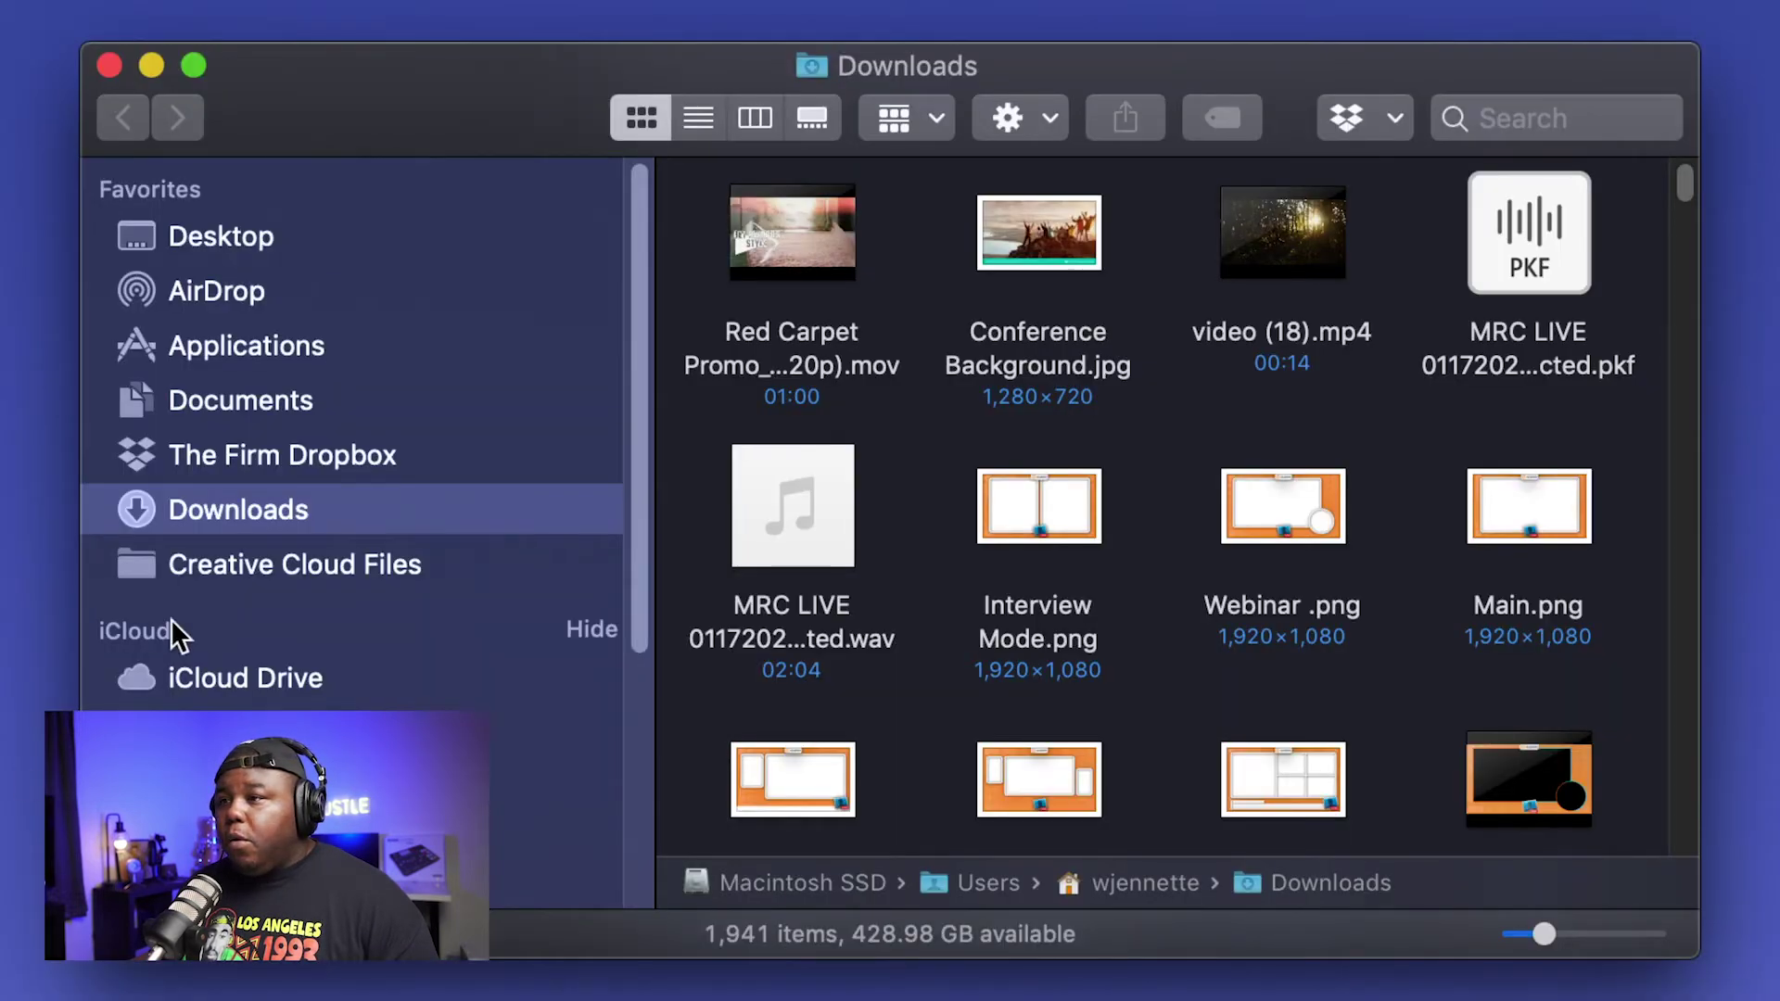
click(215, 249)
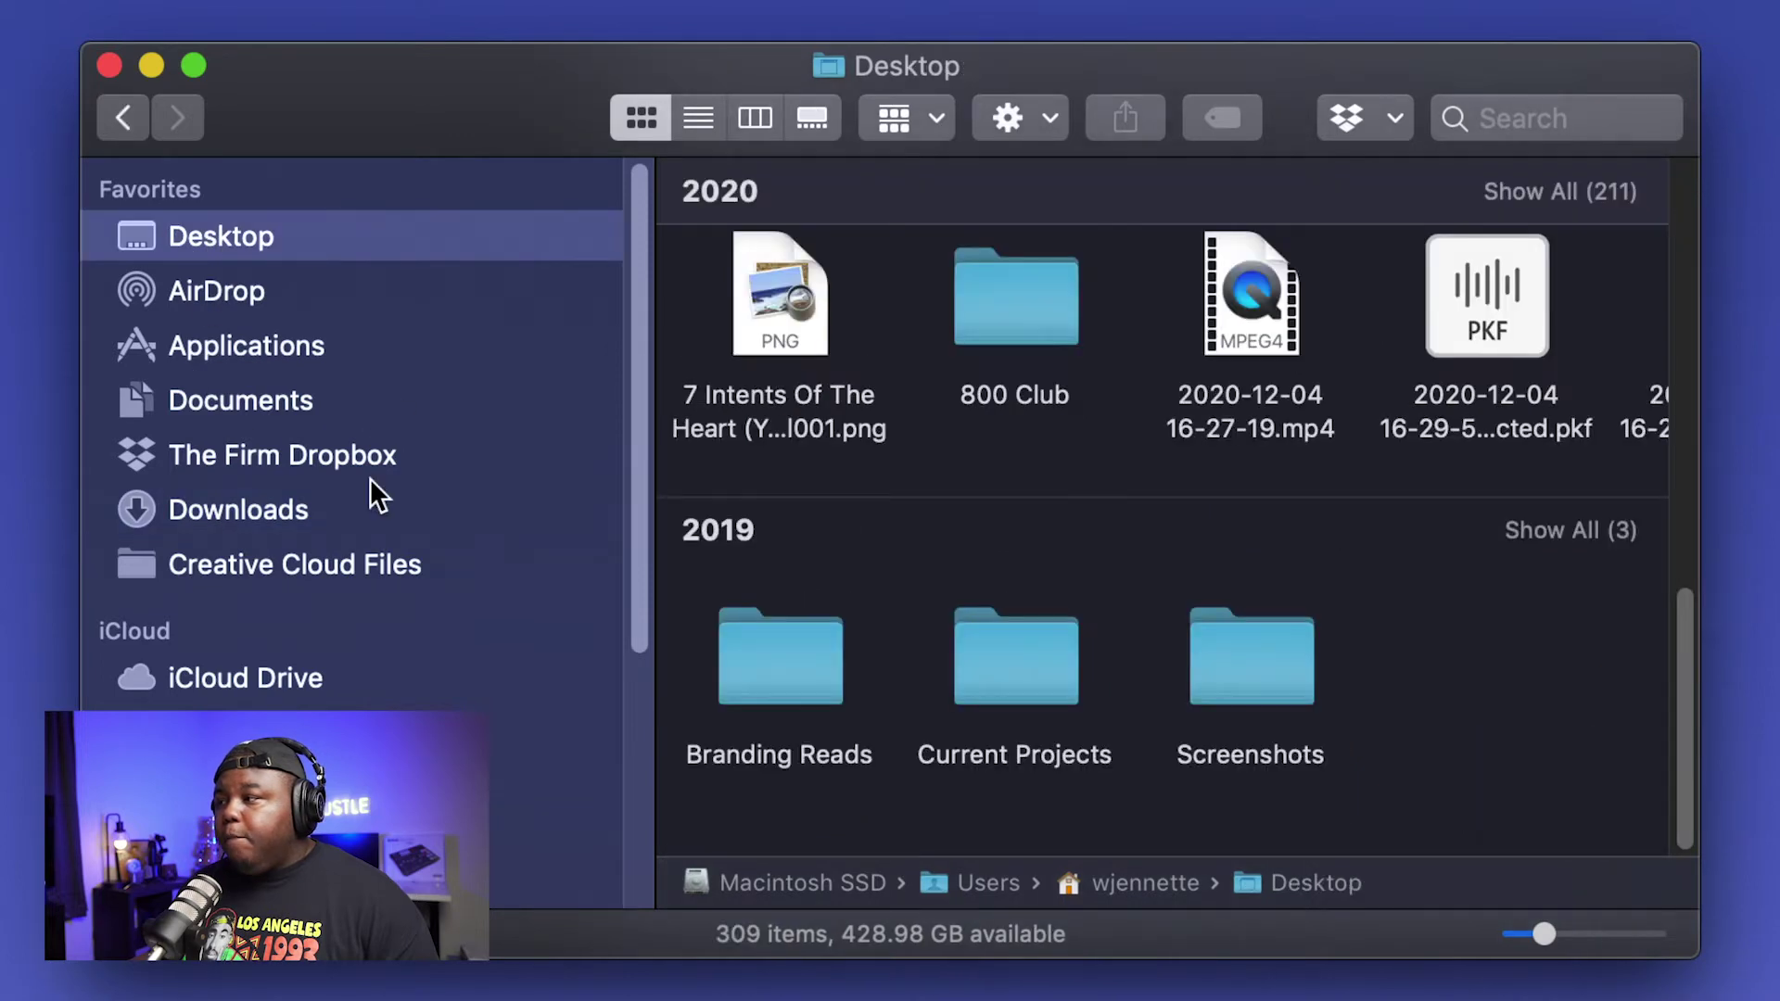
drag(1685, 664, 1697, 211)
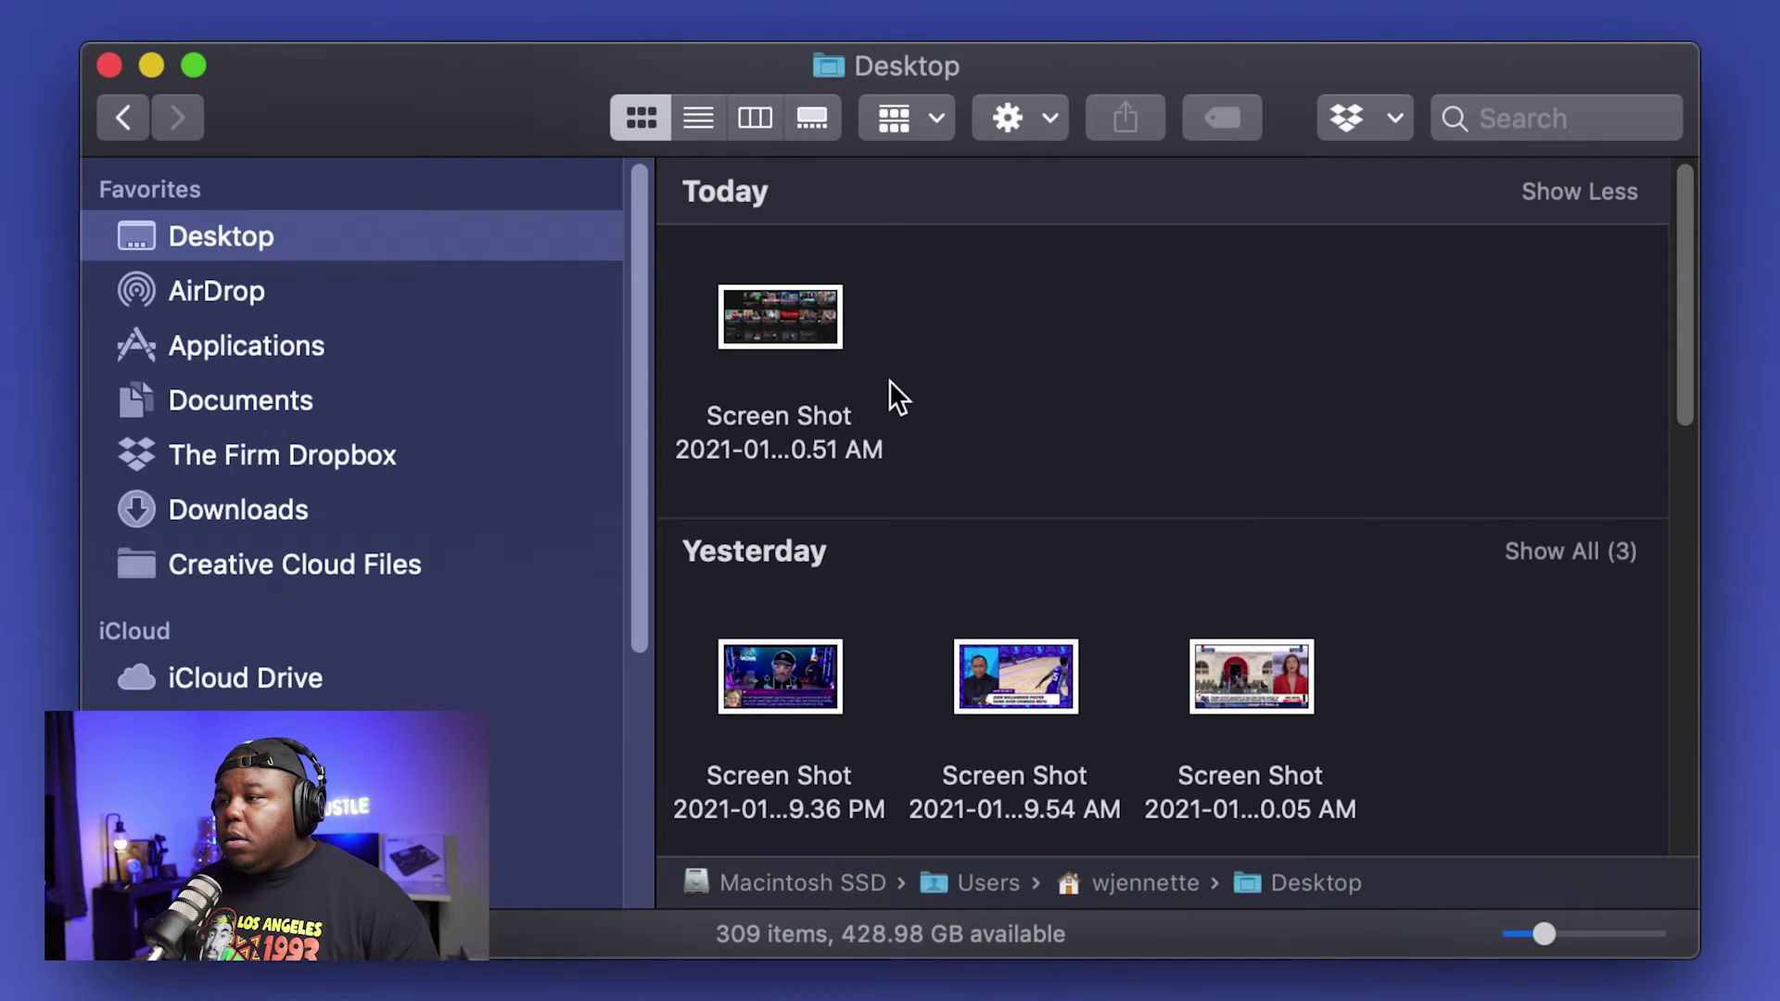
drag(821, 334, 0, 1000)
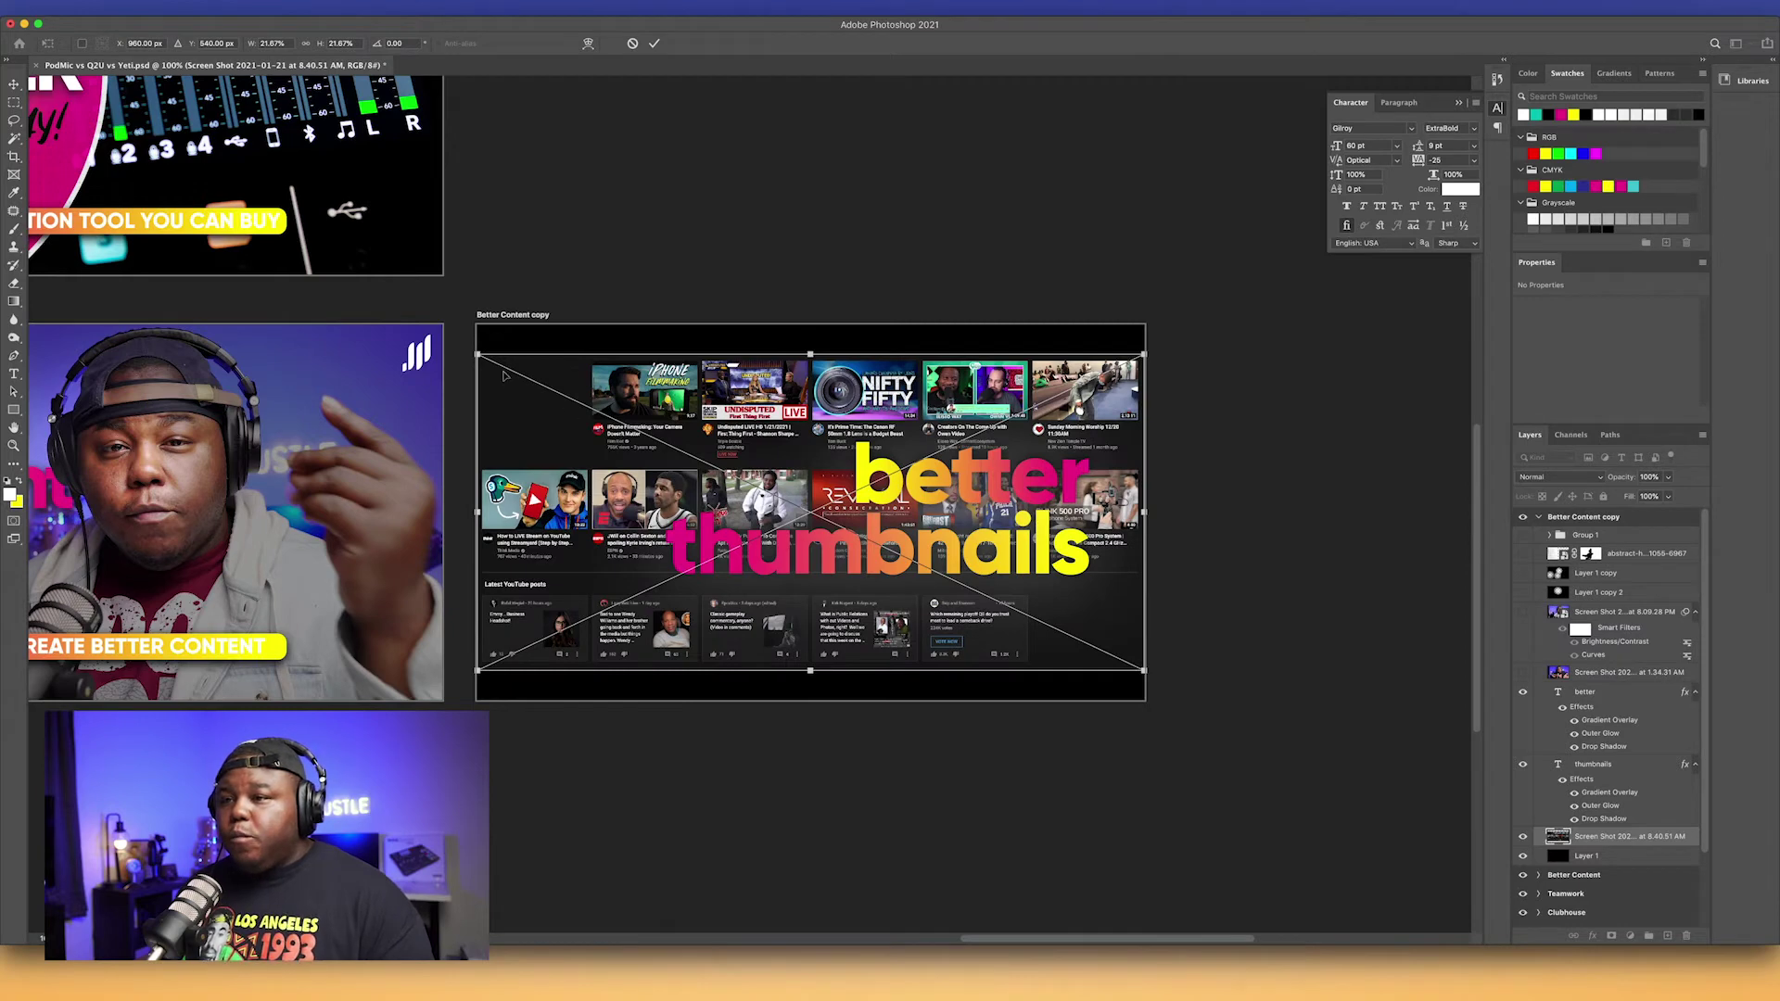
Step: Stretch the screenshot's corners out past the artboard edges so it covers the whole thumbnail
drag(479, 357, 428, 285)
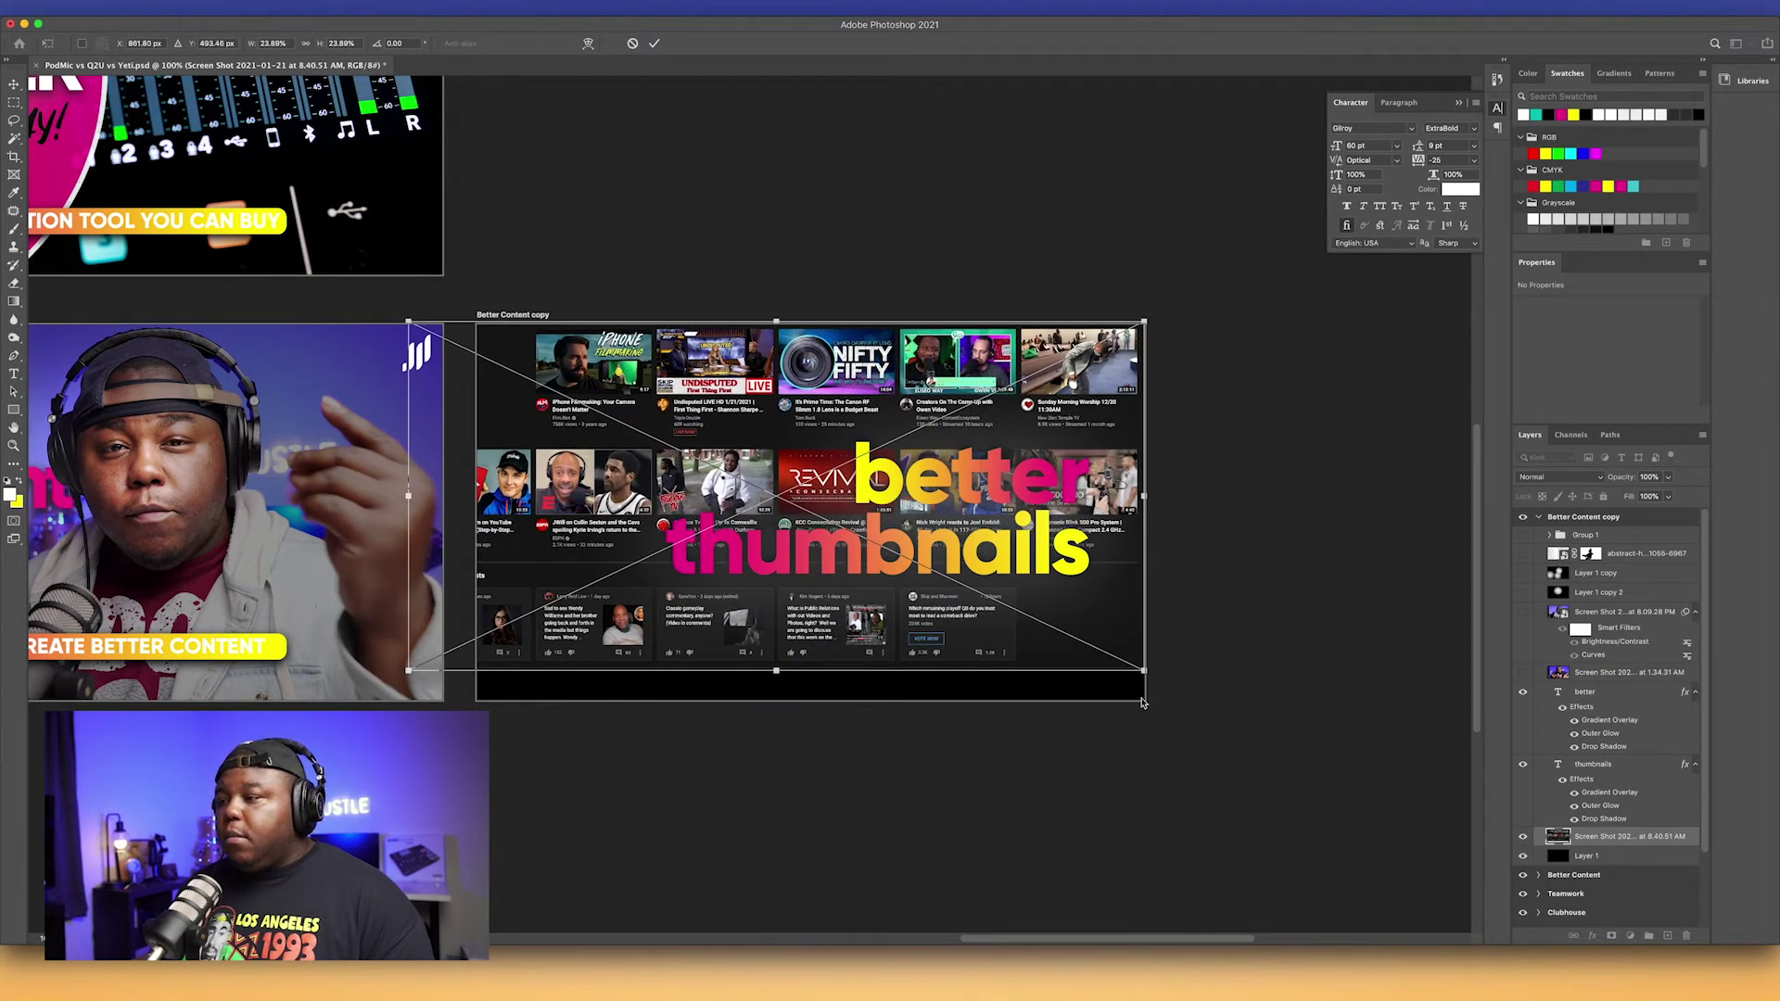
drag(1146, 680, 1220, 732)
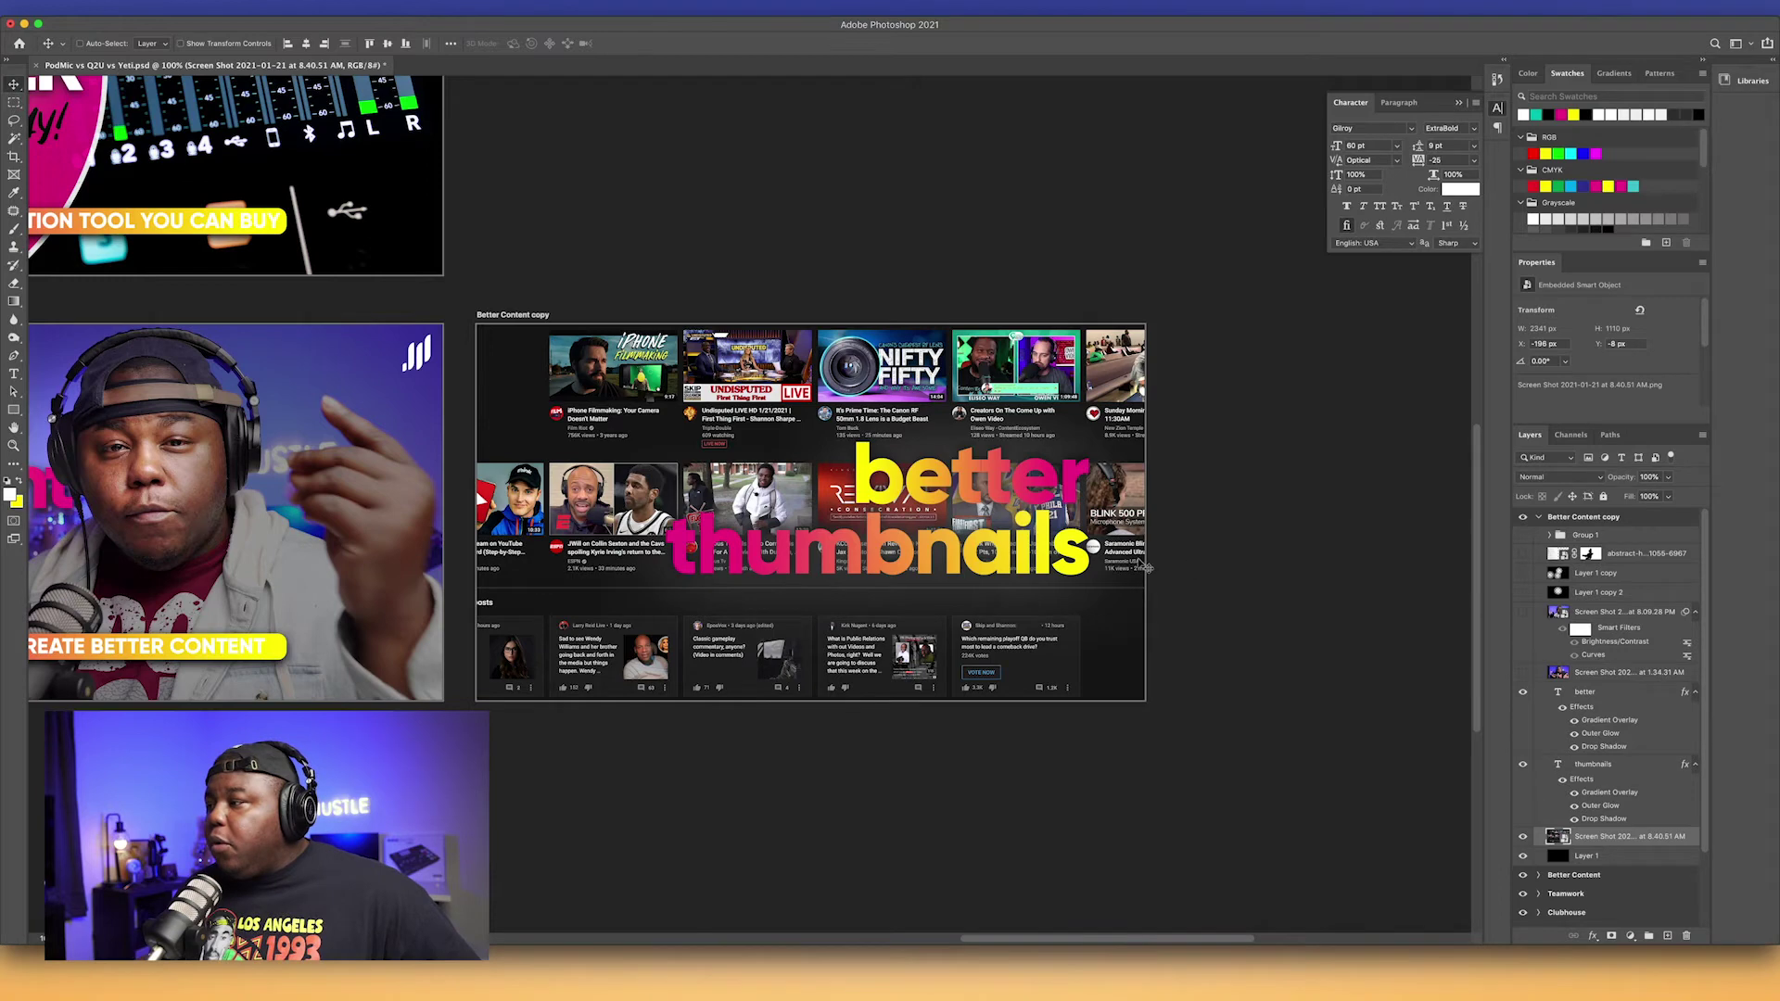
Step: Set the screenshot layer to Luminosity blend at 40% opacity, then select the better layer
click(1565, 478)
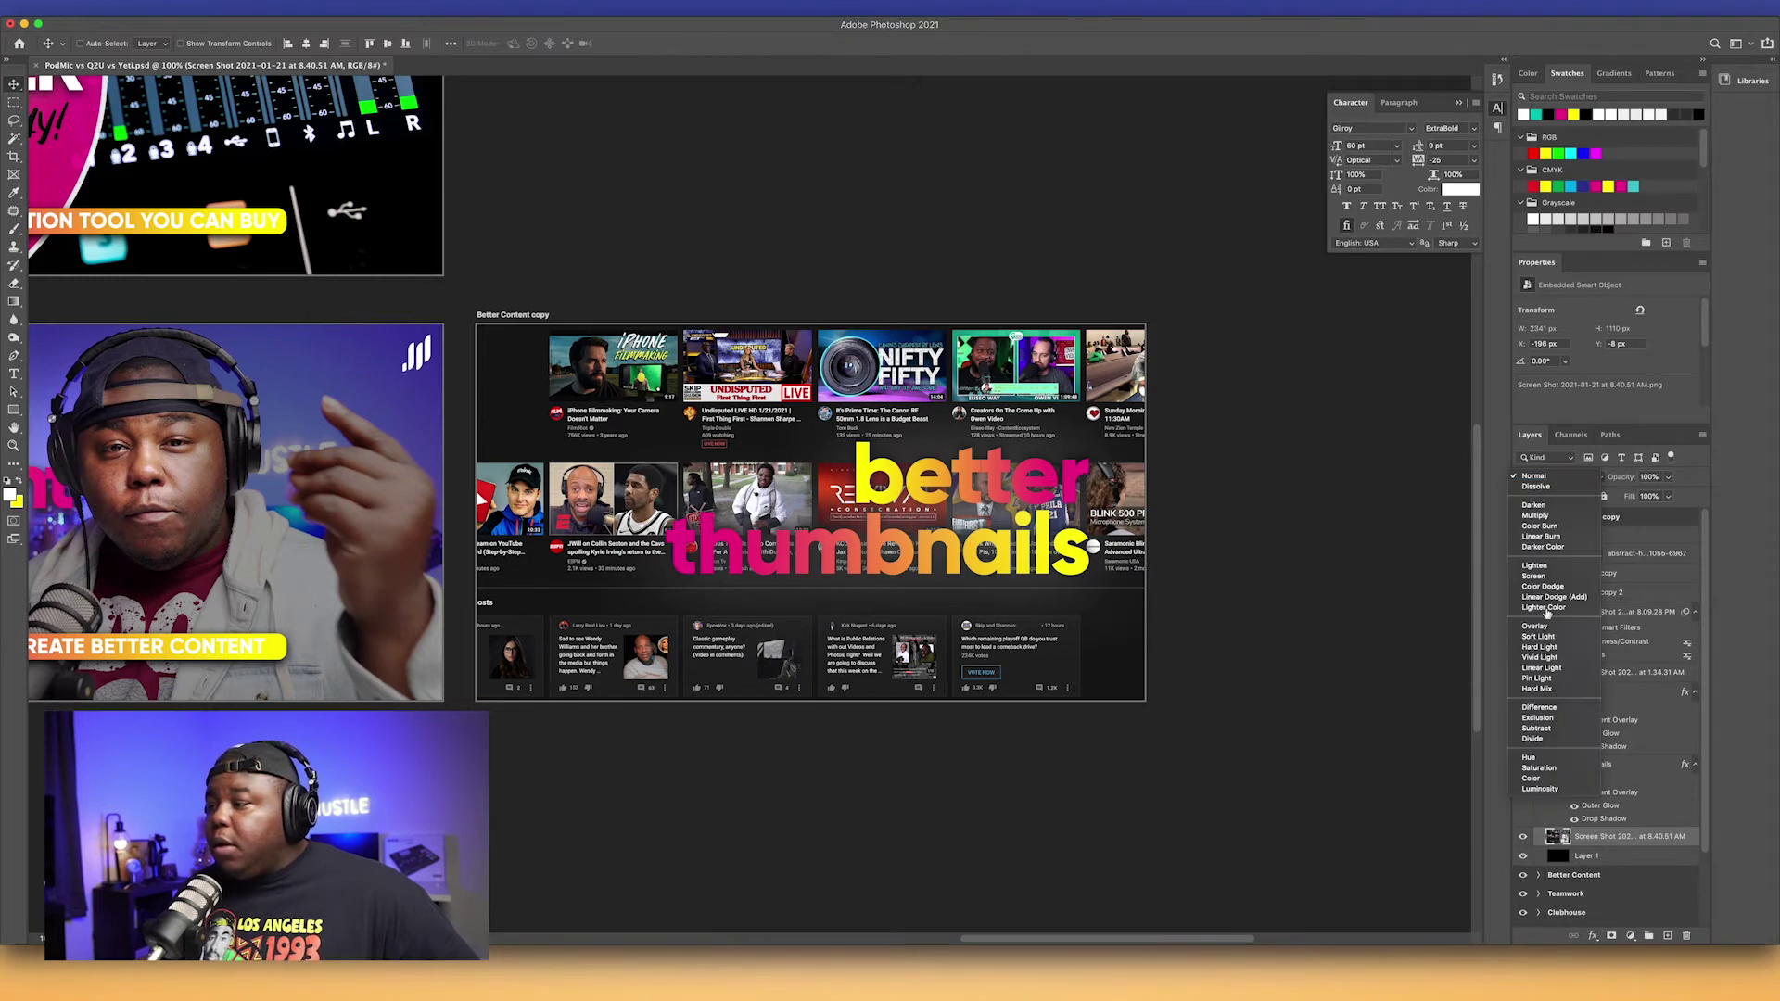
click(1546, 790)
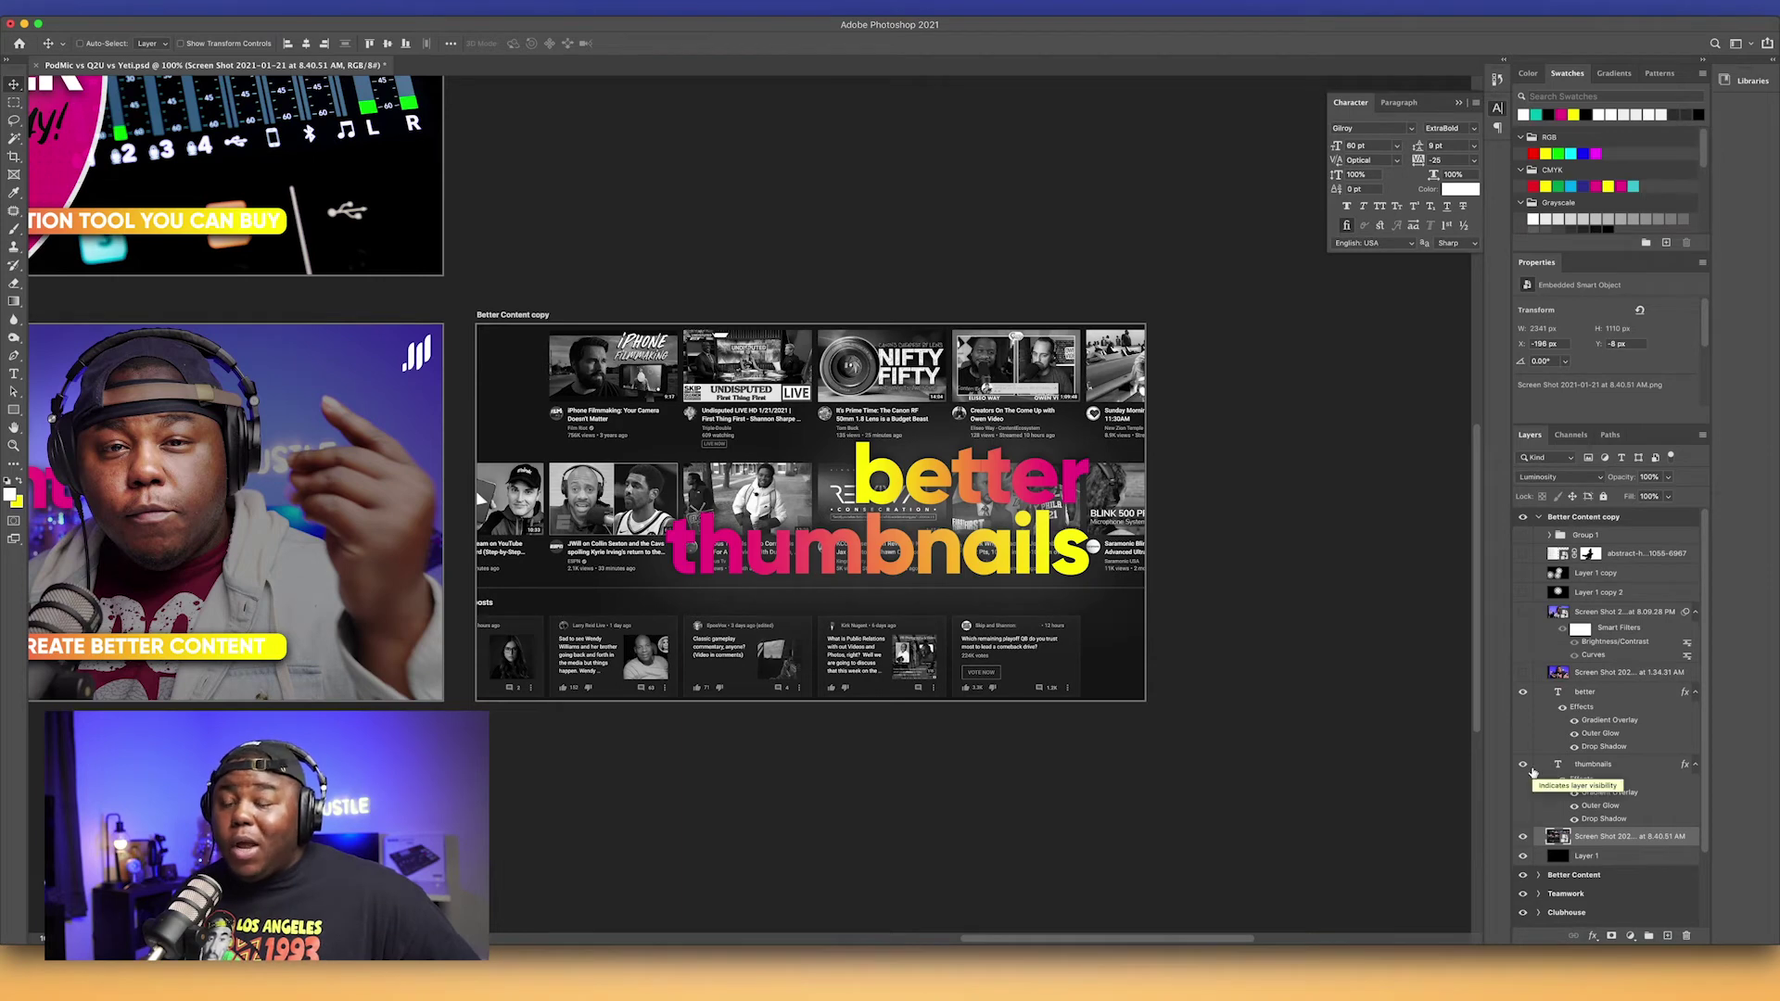
click(1668, 478)
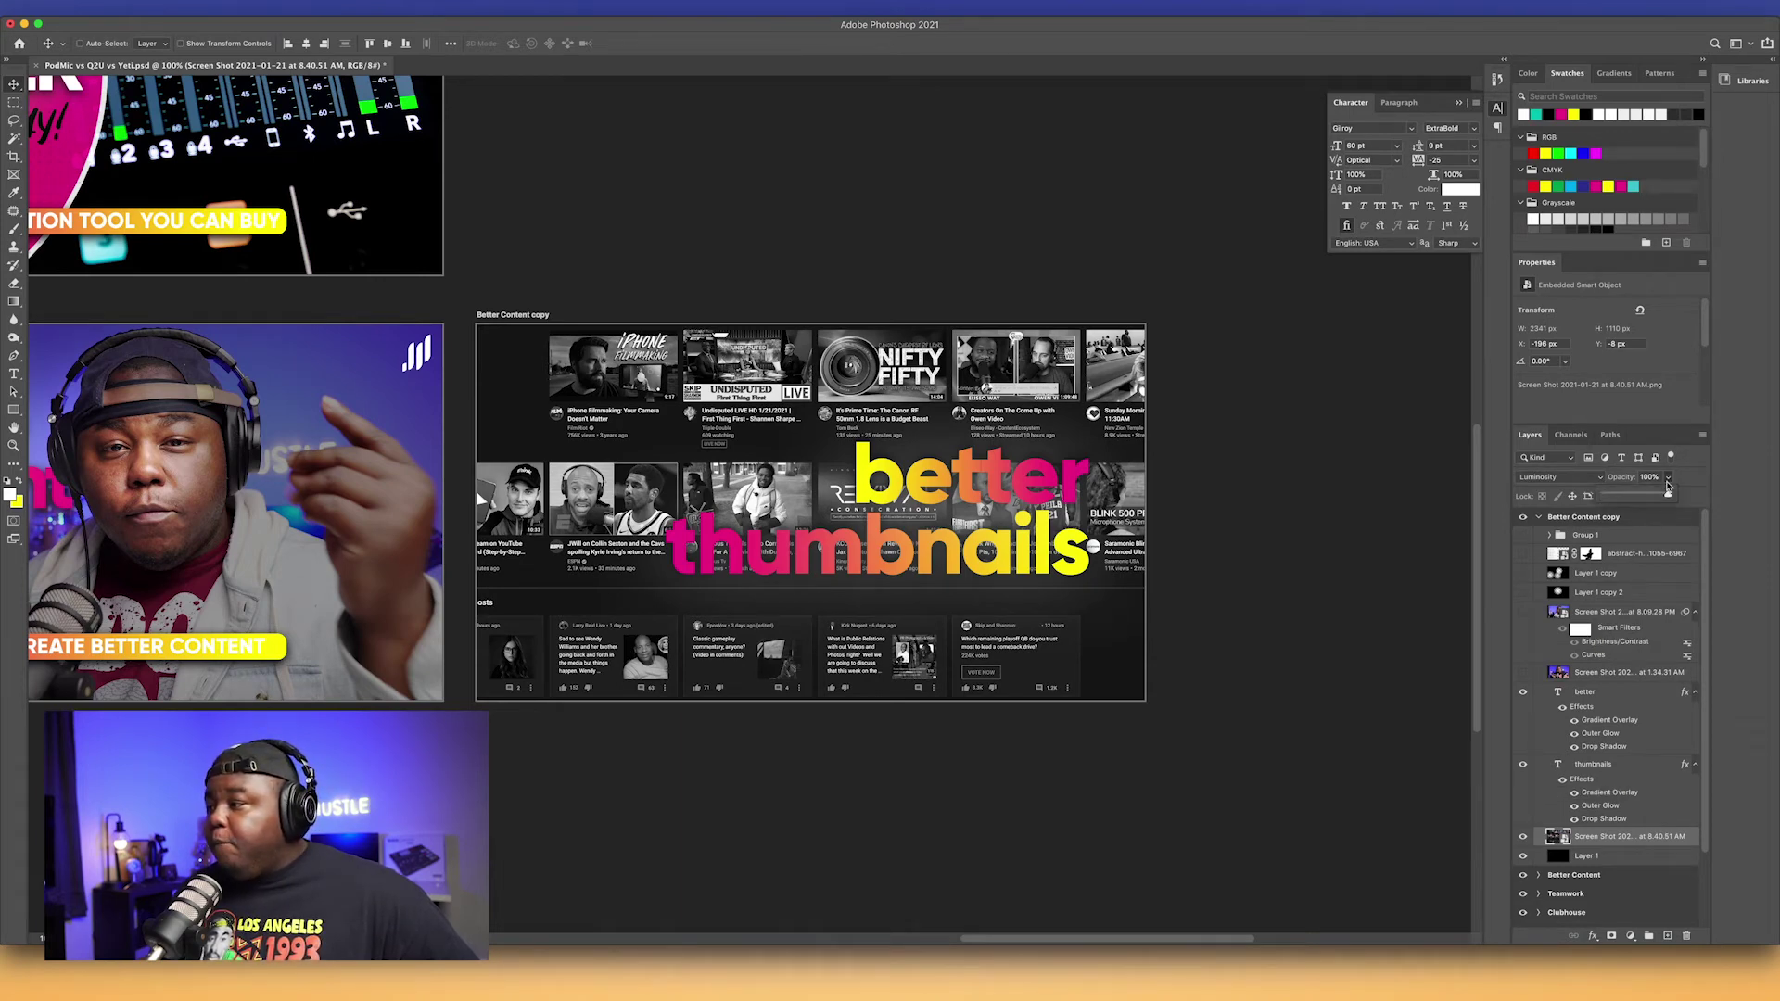
drag(1668, 498, 1628, 498)
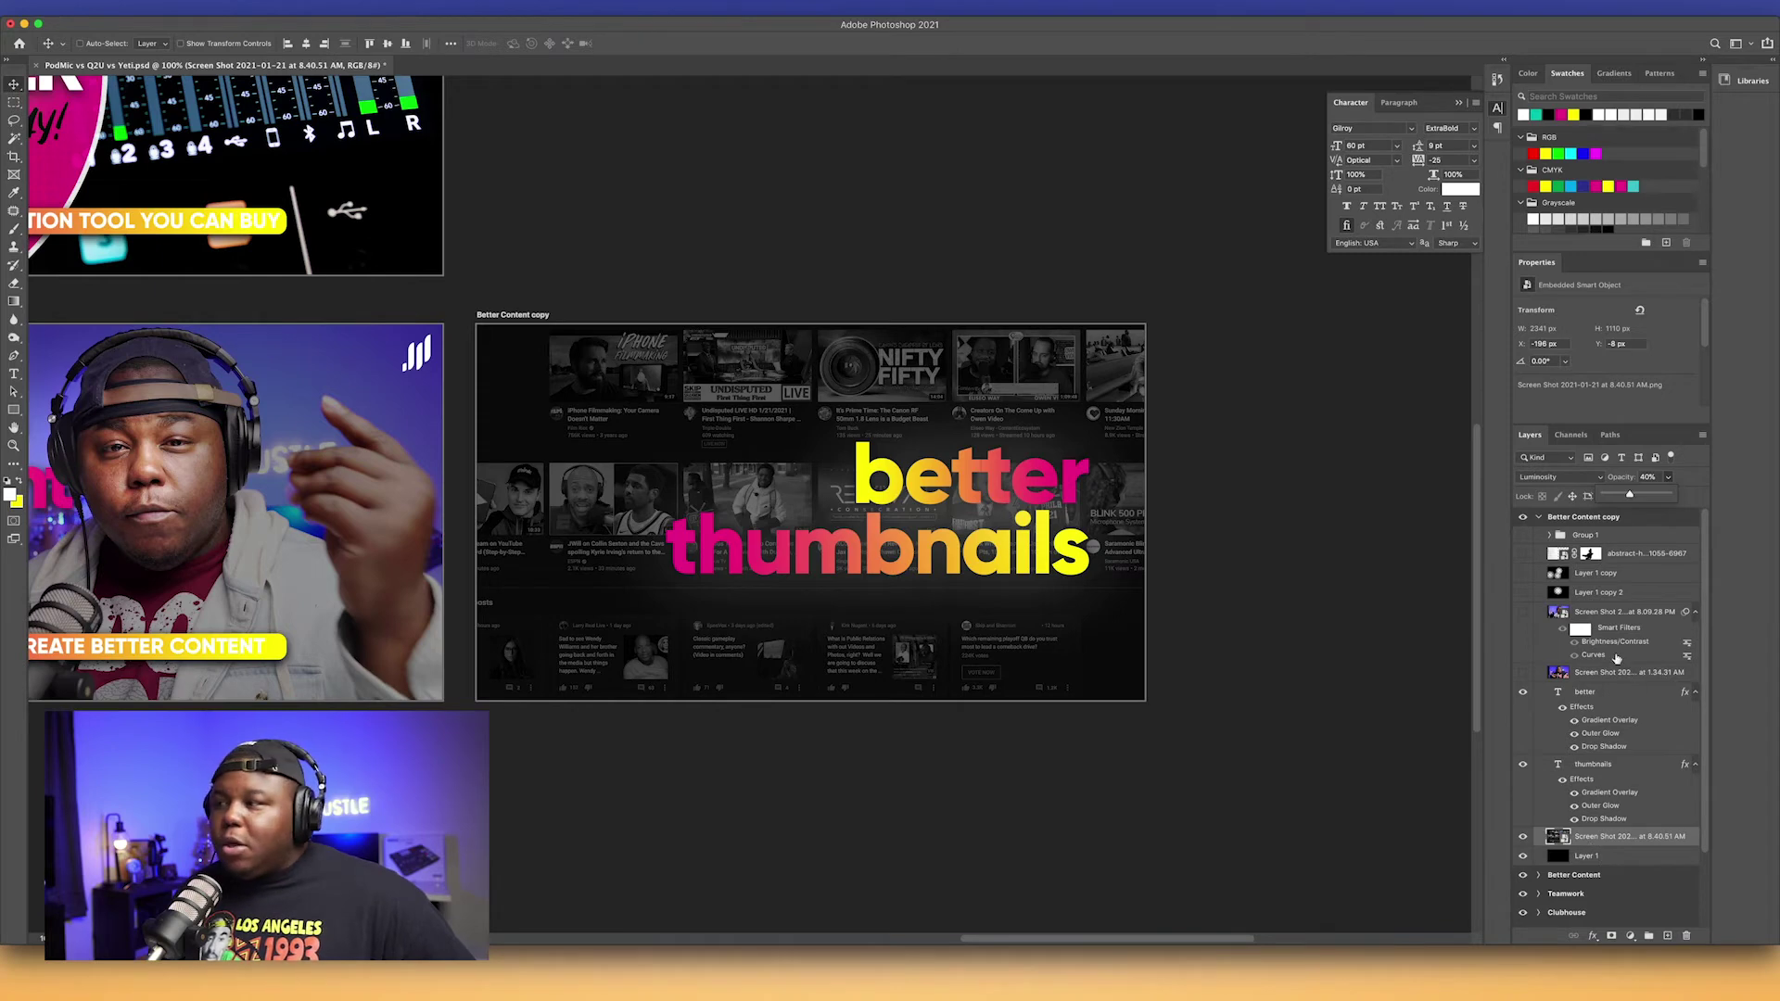
click(1669, 481)
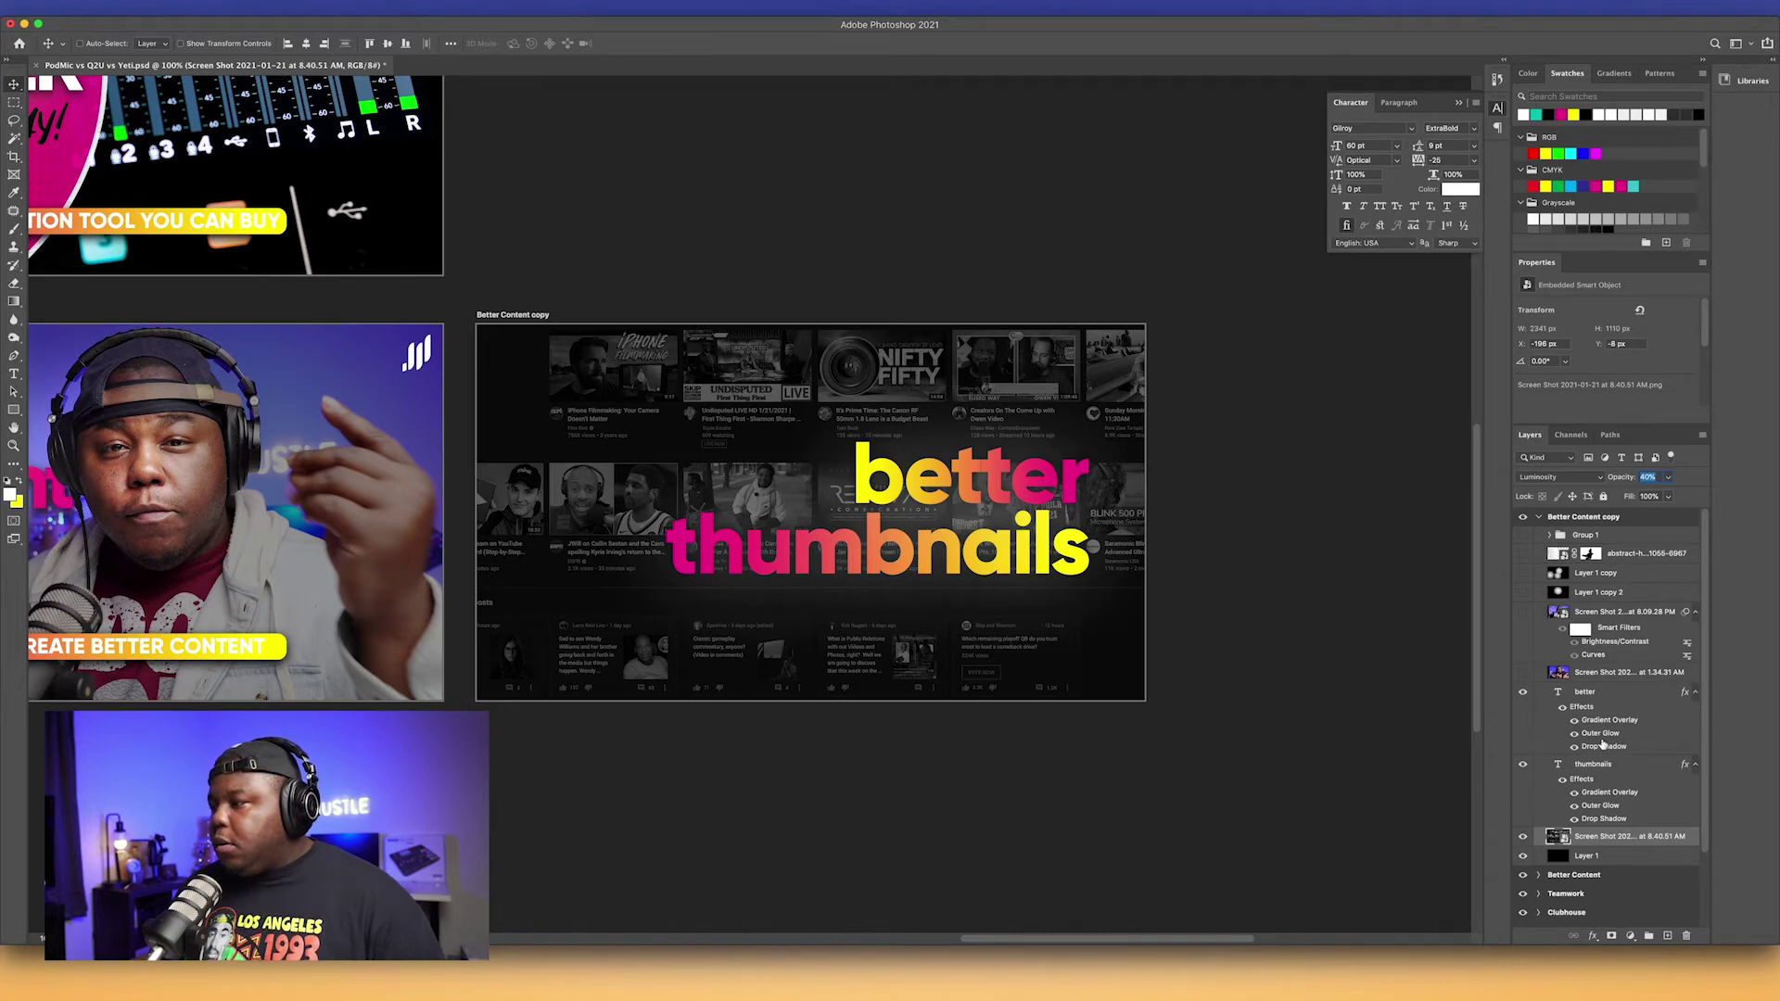
click(1602, 696)
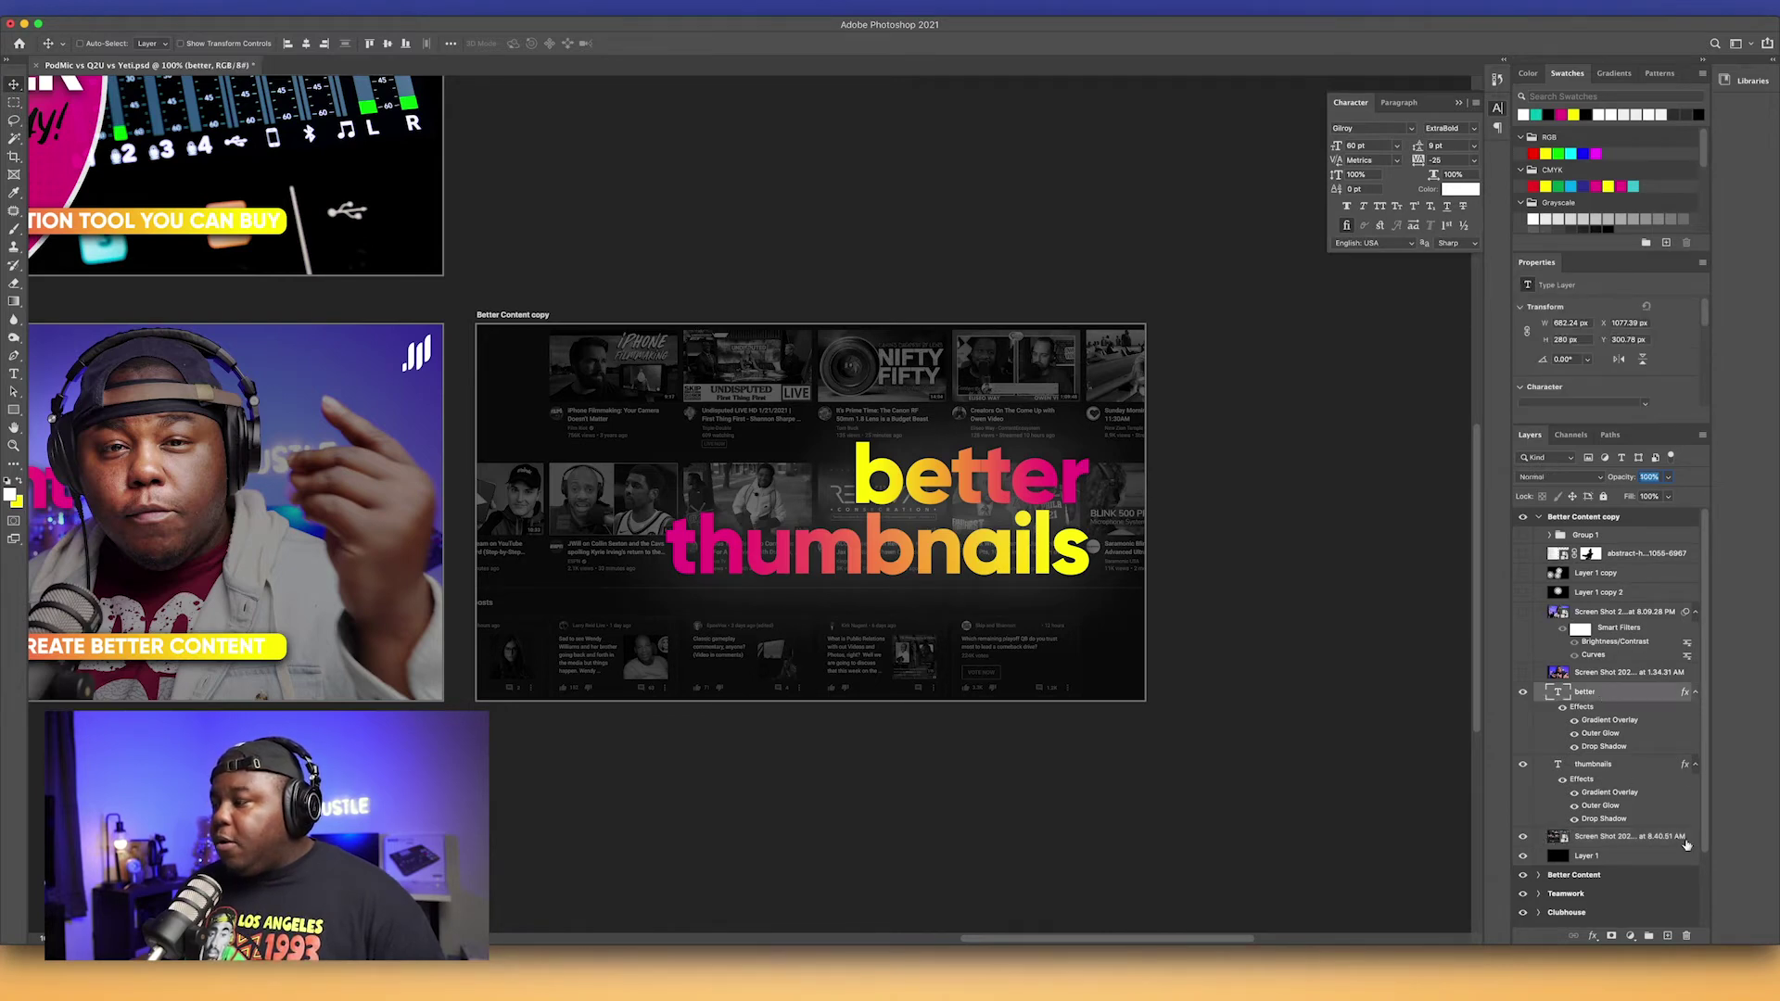
Step: Add a new layer above better and choose the Type tool with the Sandiago font
click(1668, 937)
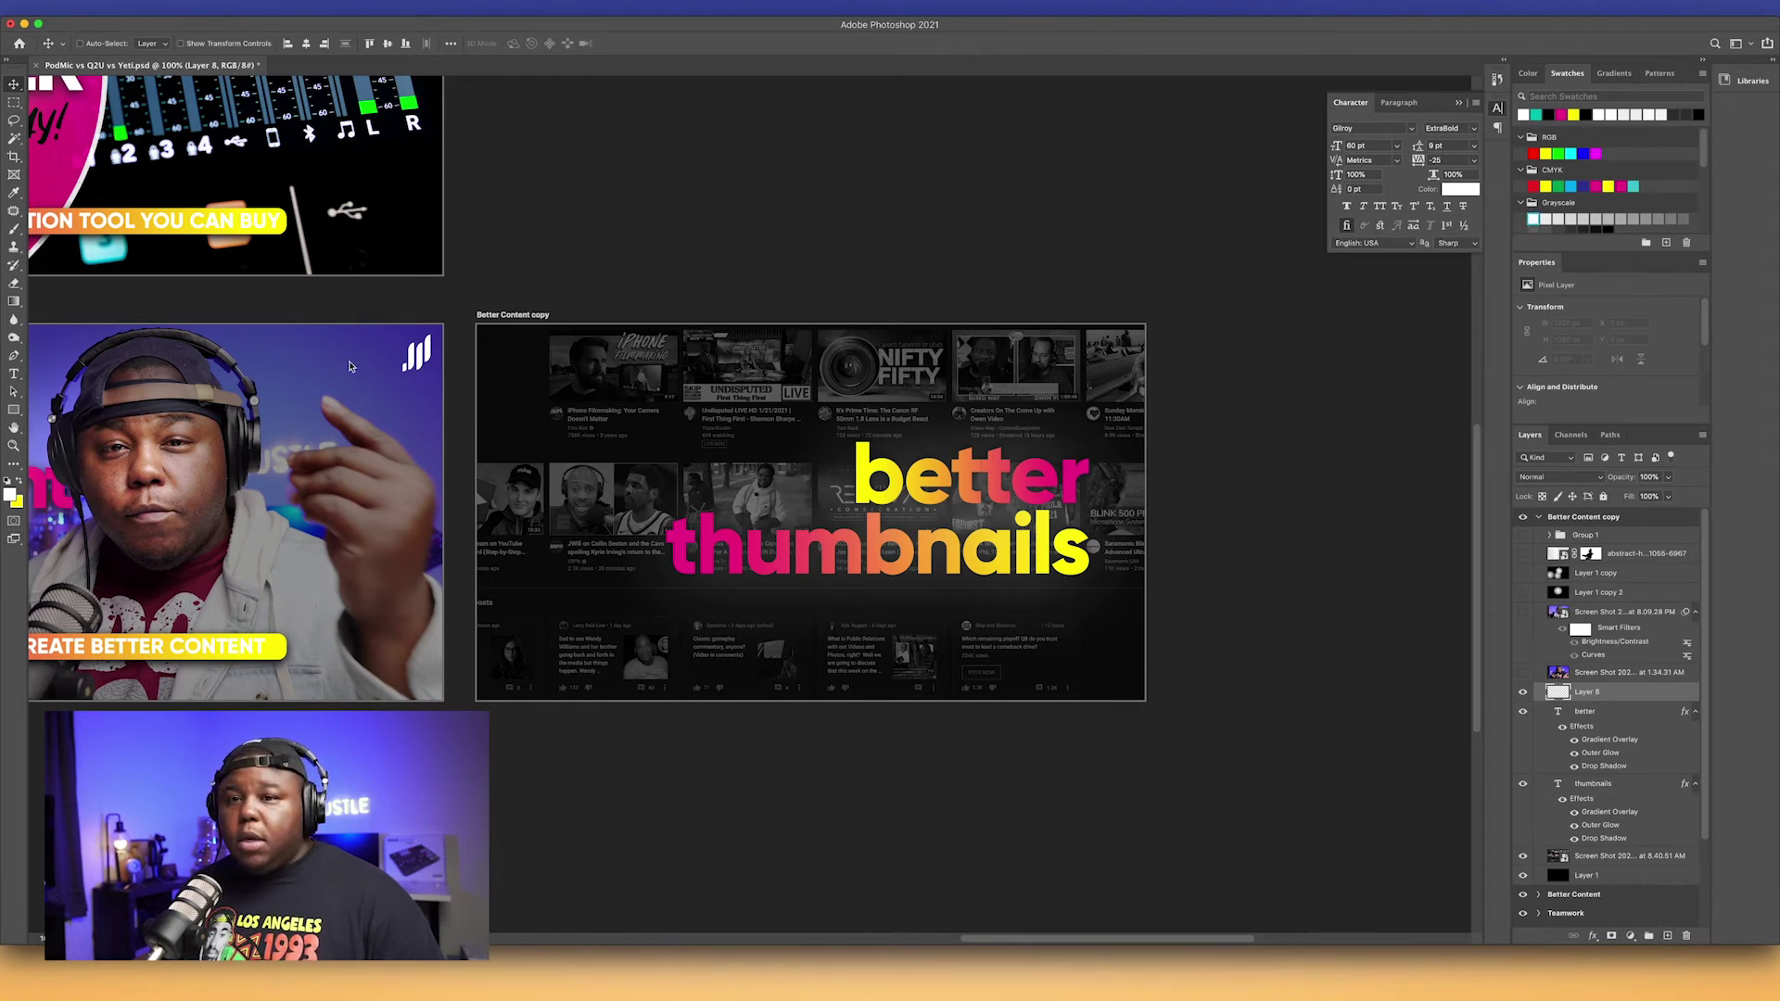
click(14, 374)
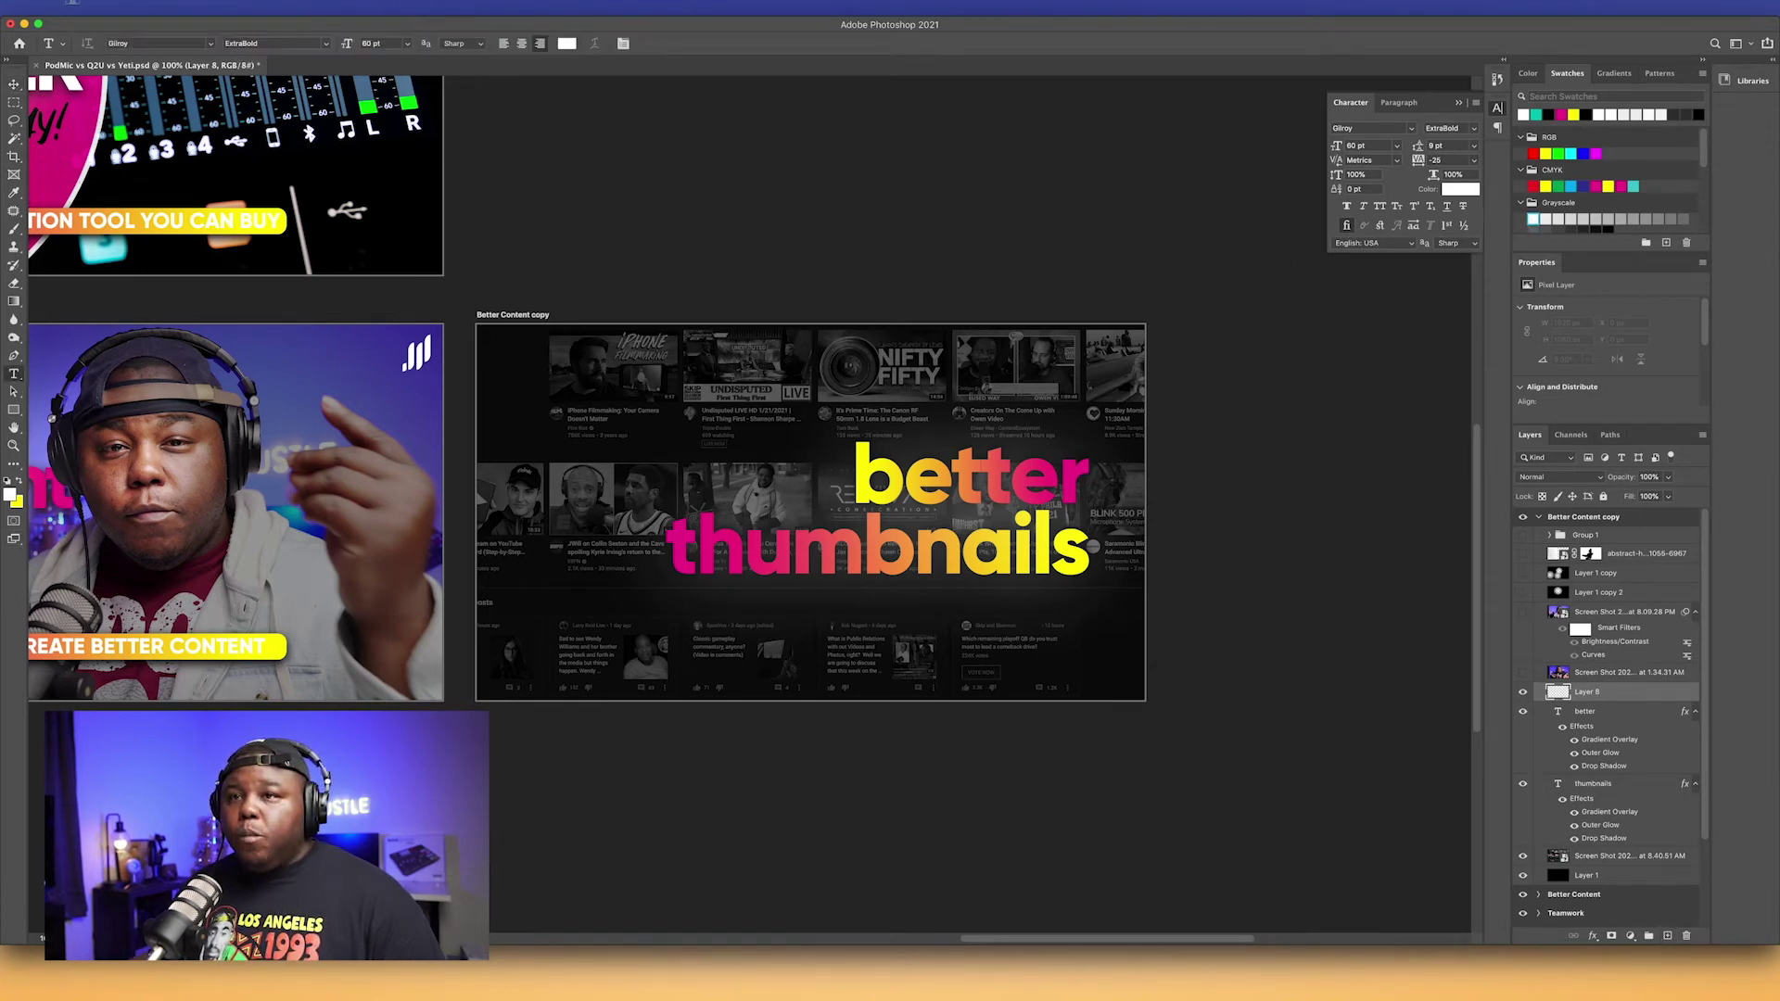
click(210, 45)
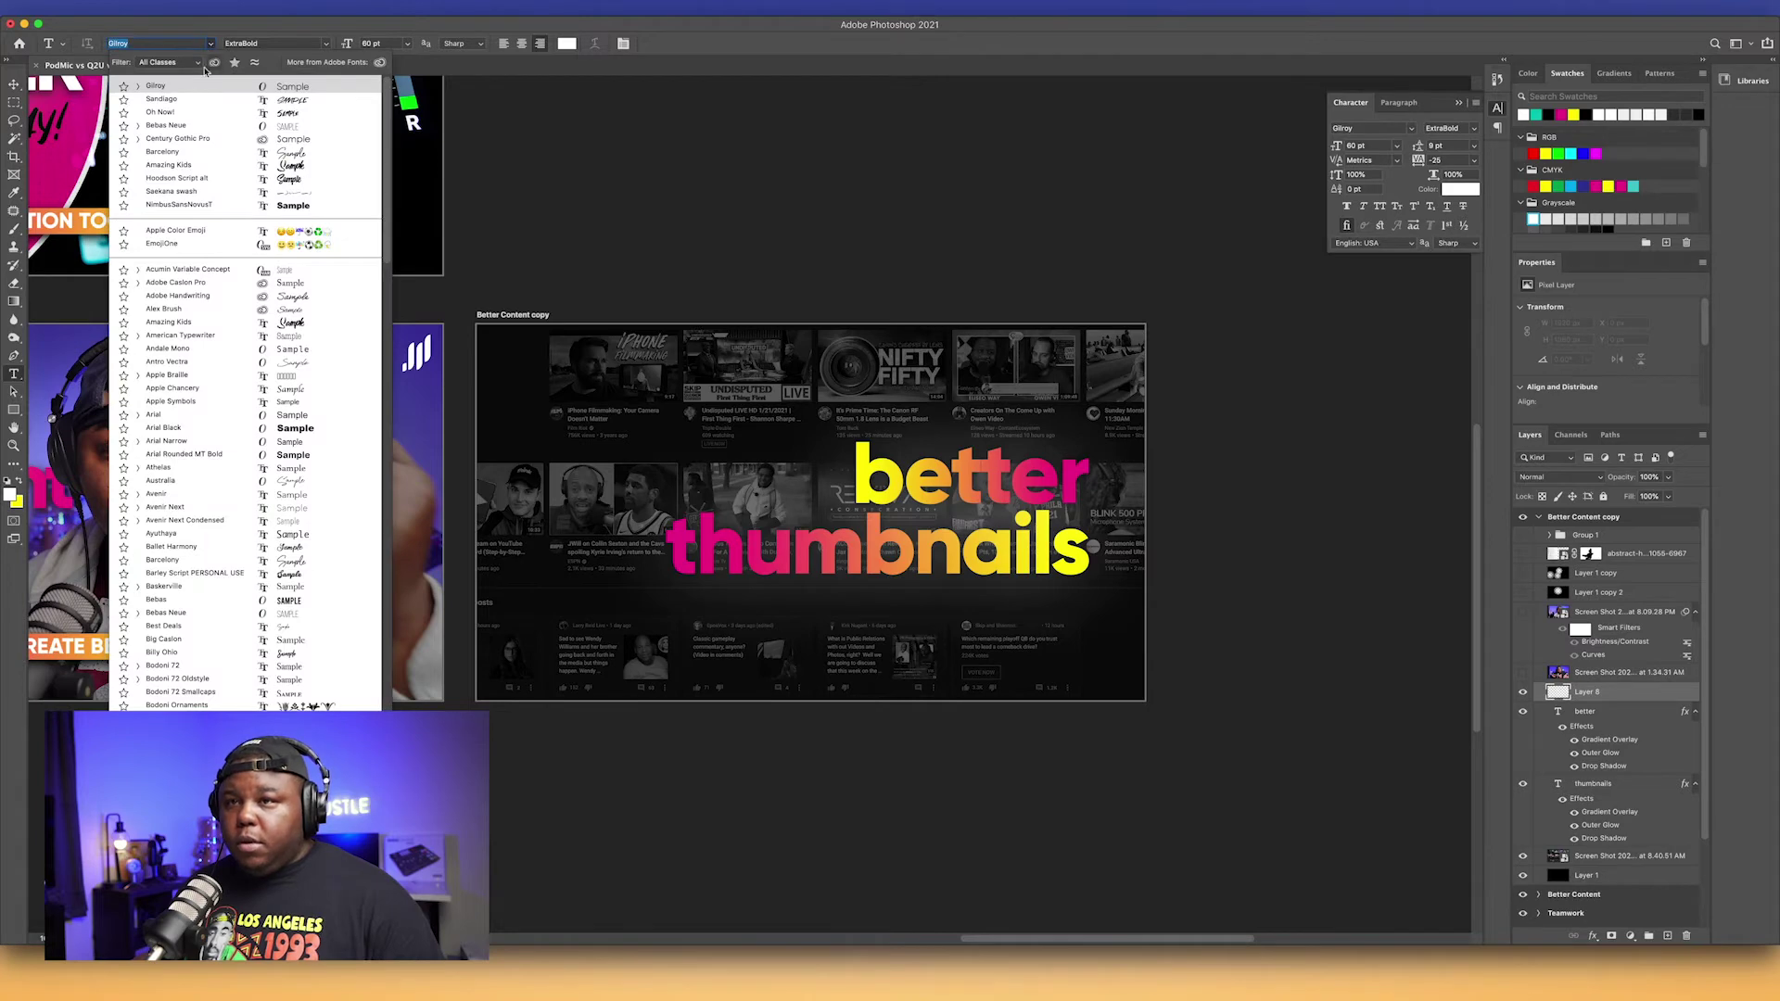
click(165, 100)
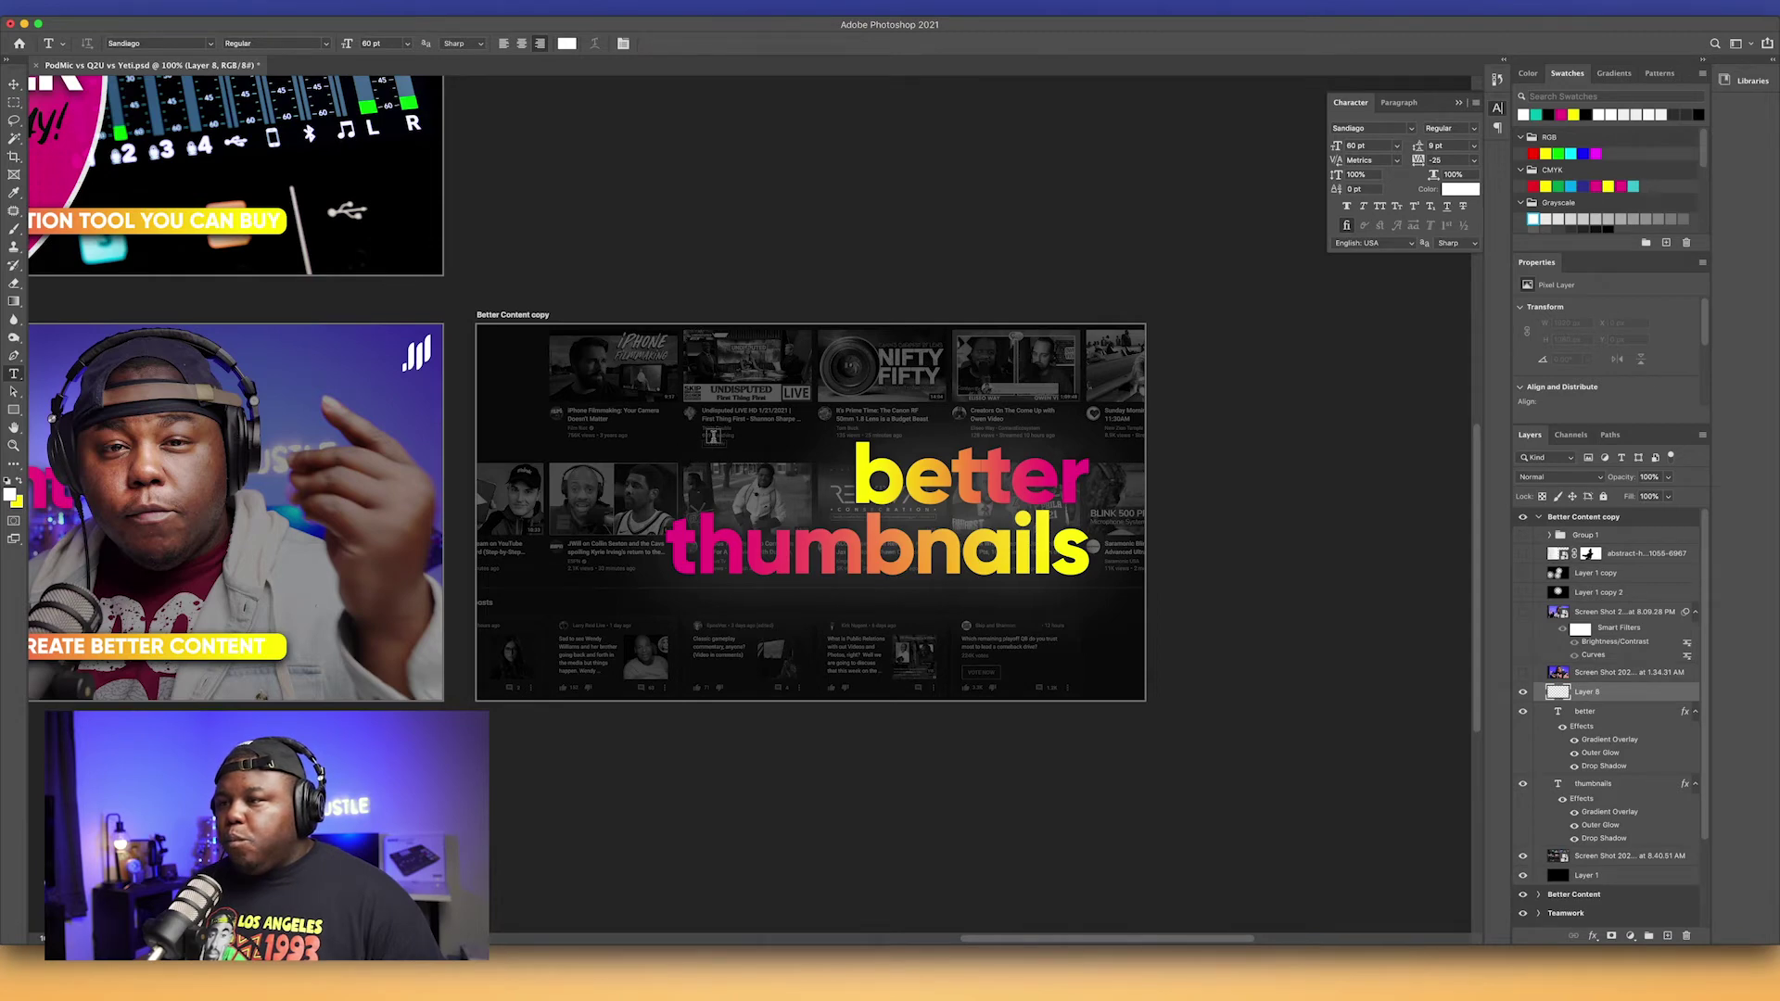
Step: Type left-aligned 'DESIGN' on the artboard and move it just above 'better'
click(702, 409)
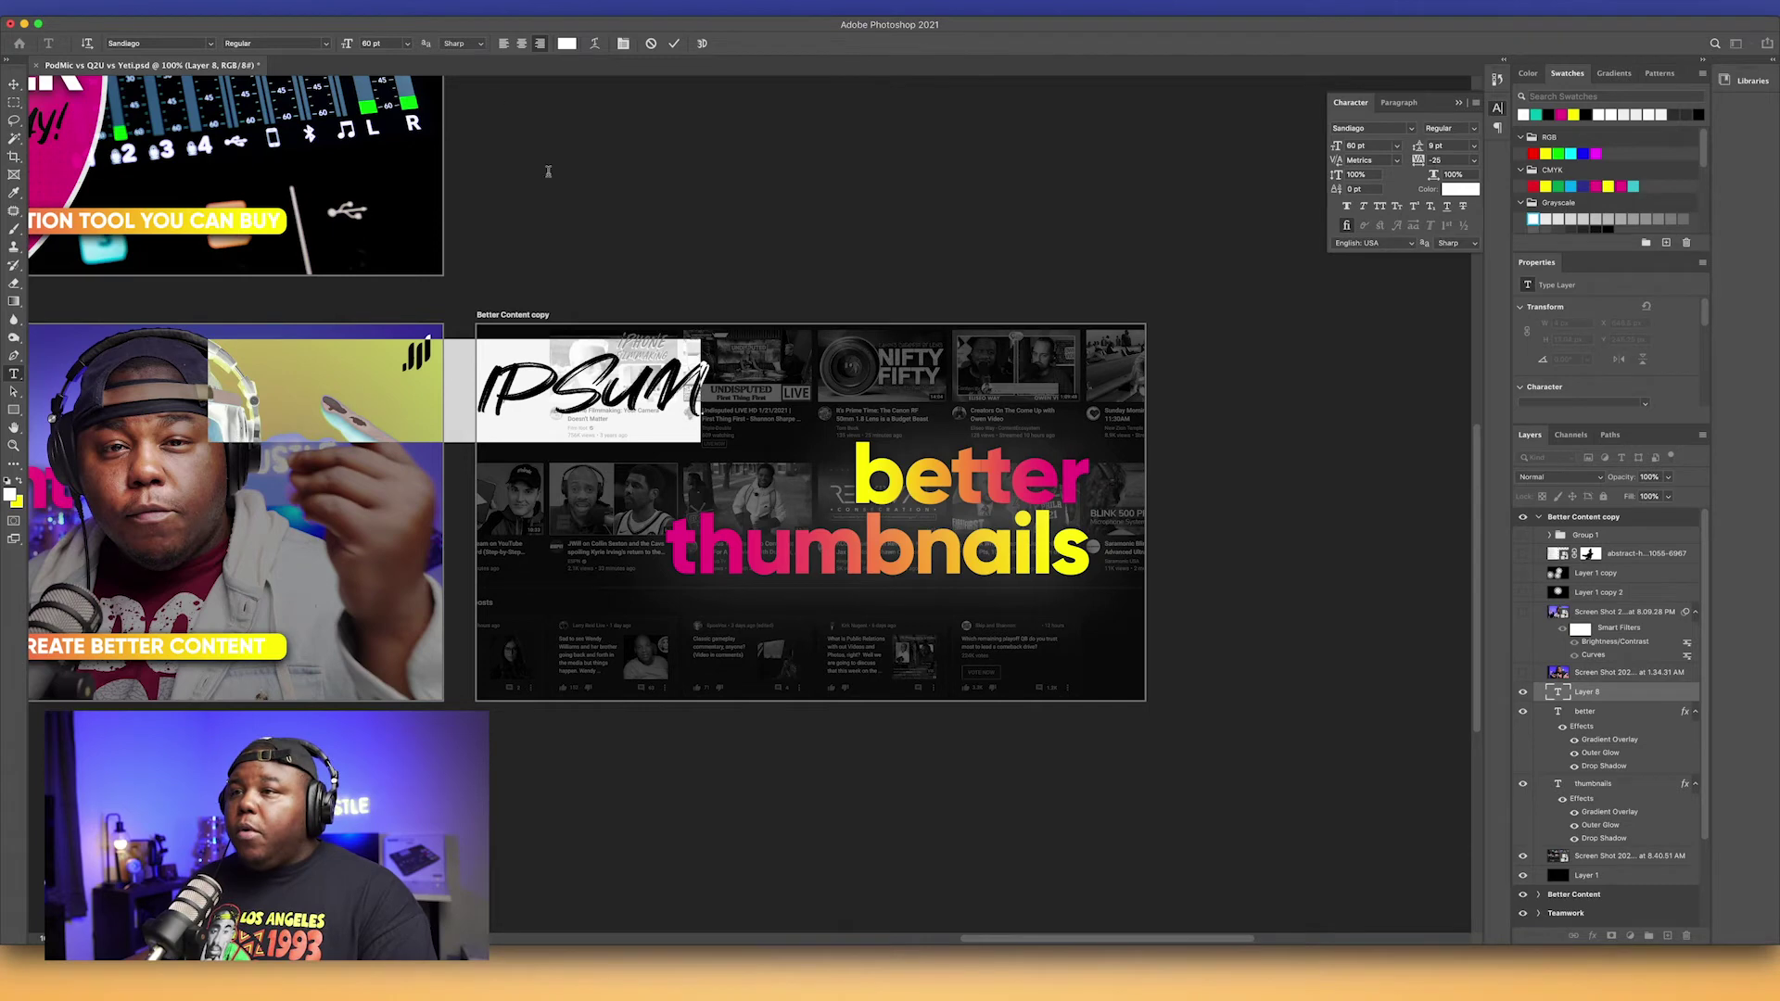
click(503, 43)
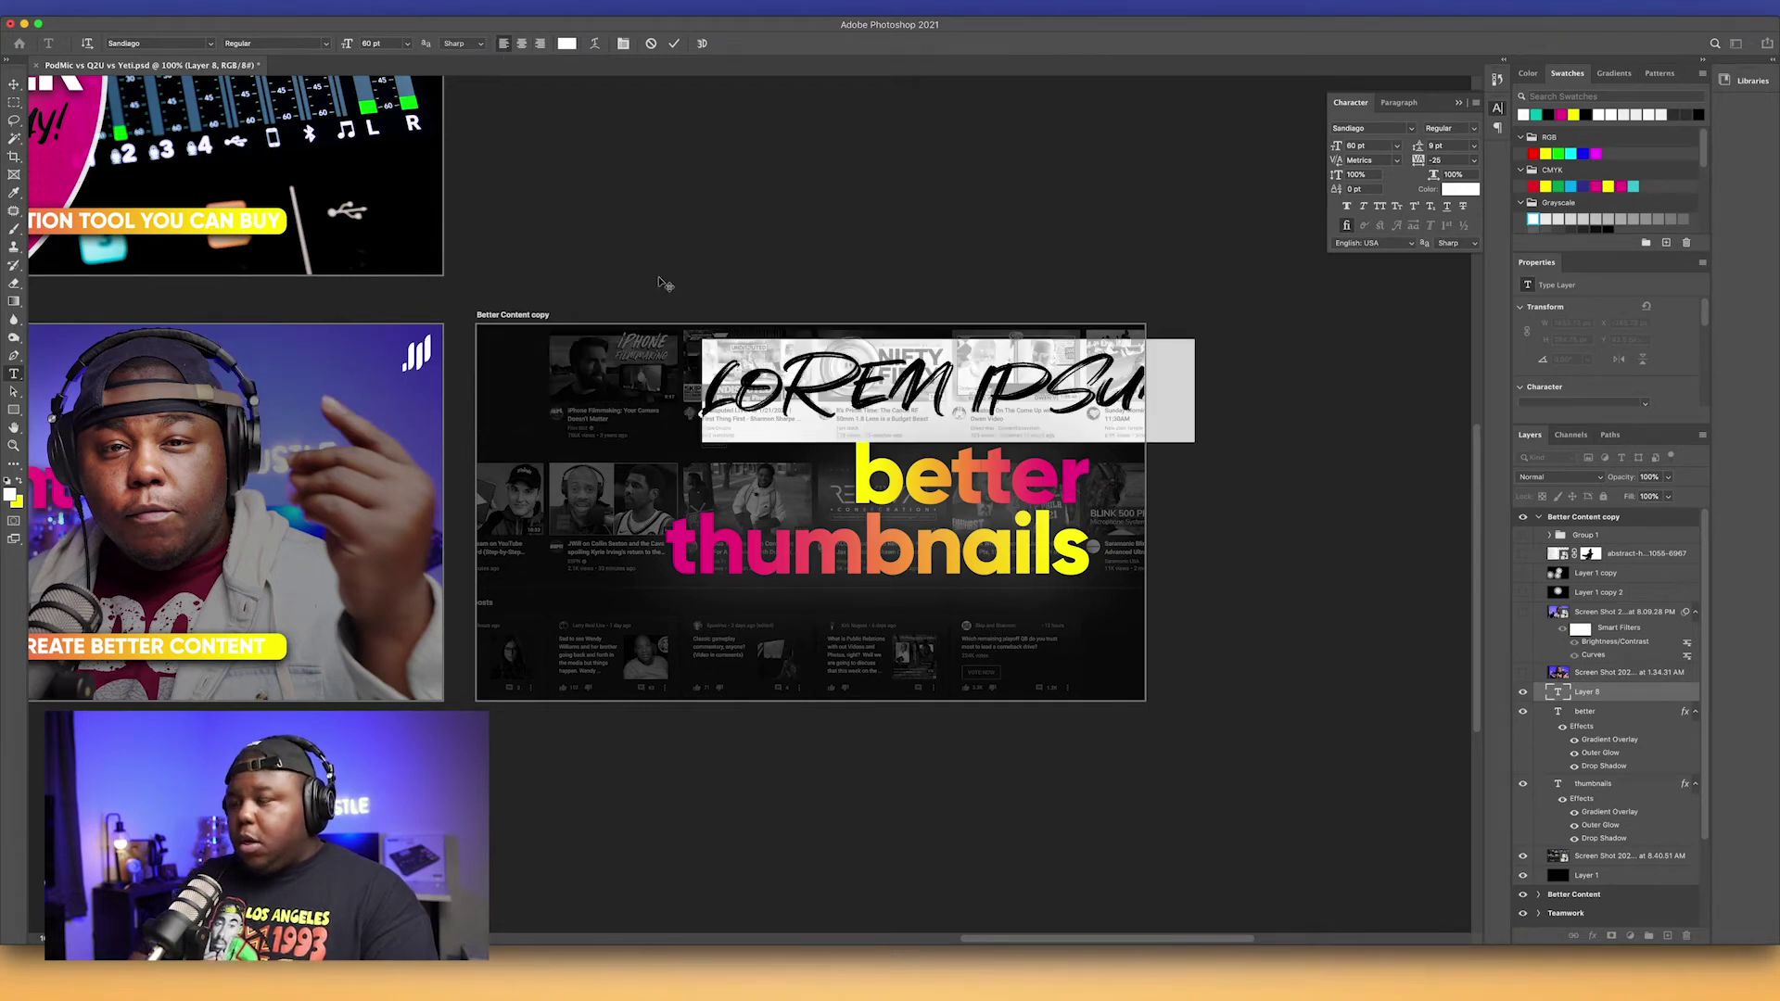
text(CREATE)
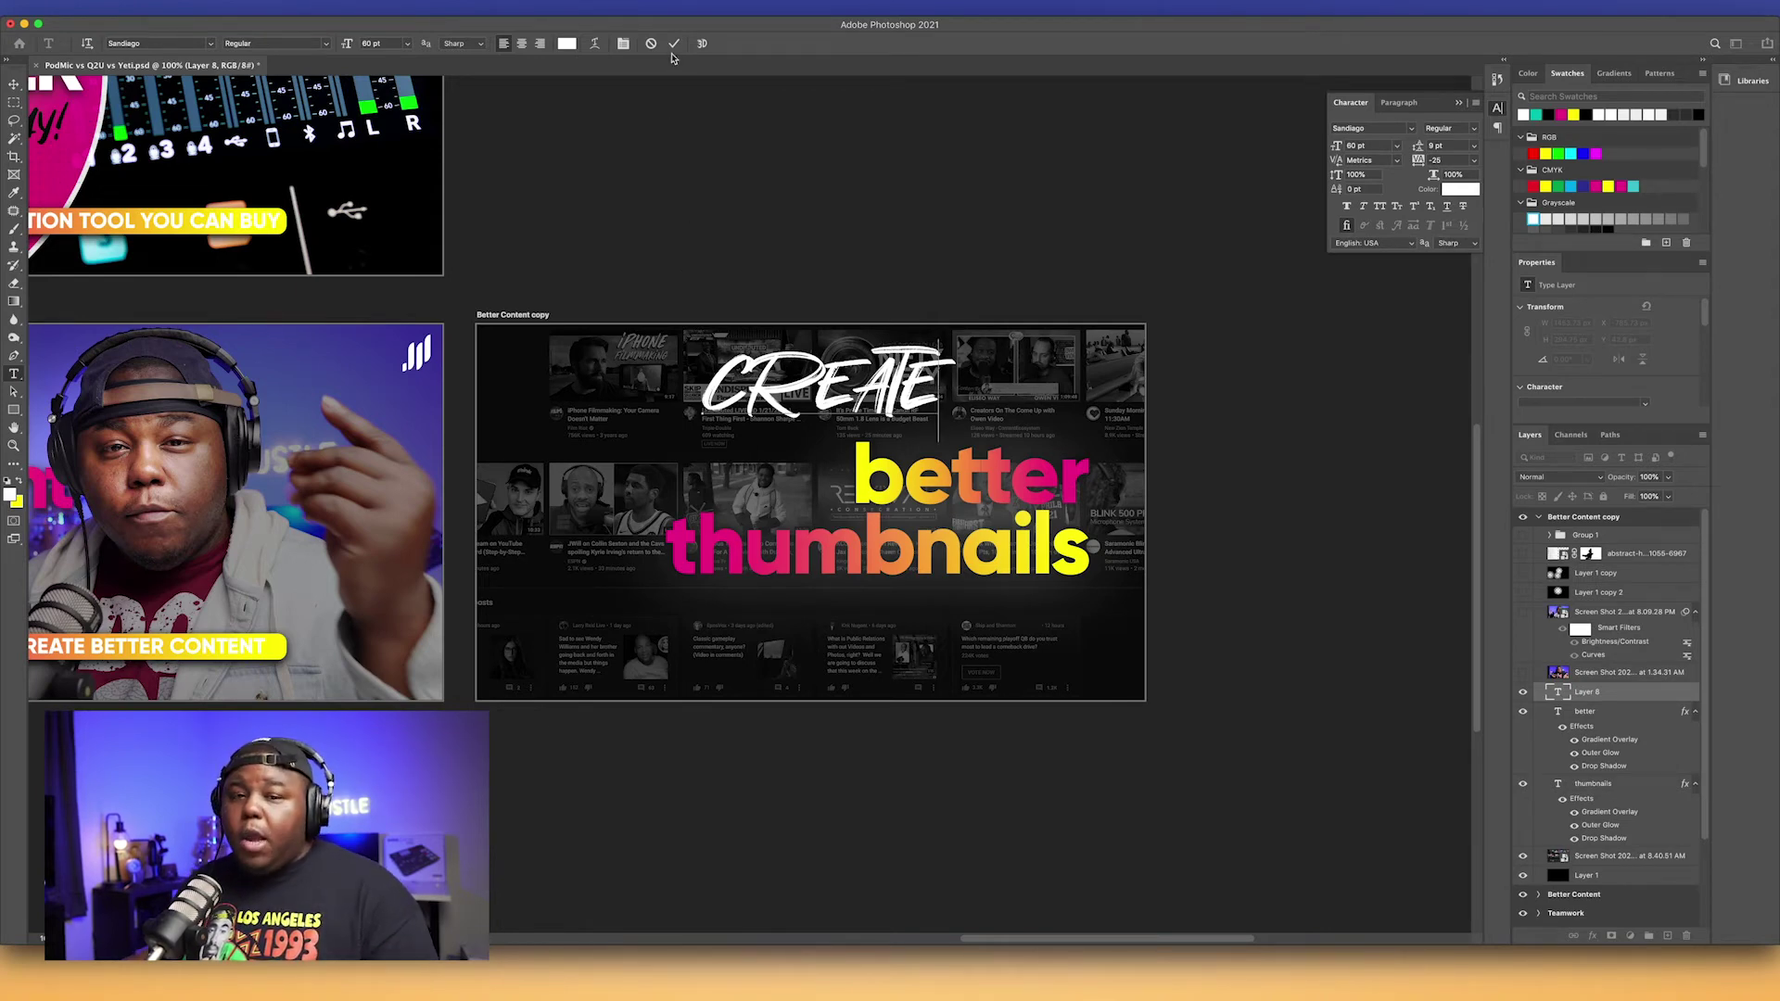
key(BackSpace)
key(BackSpace)
key(BackSpace)
key(BackSpace)
key(BackSpace)
key(BackSpace)
text(D)
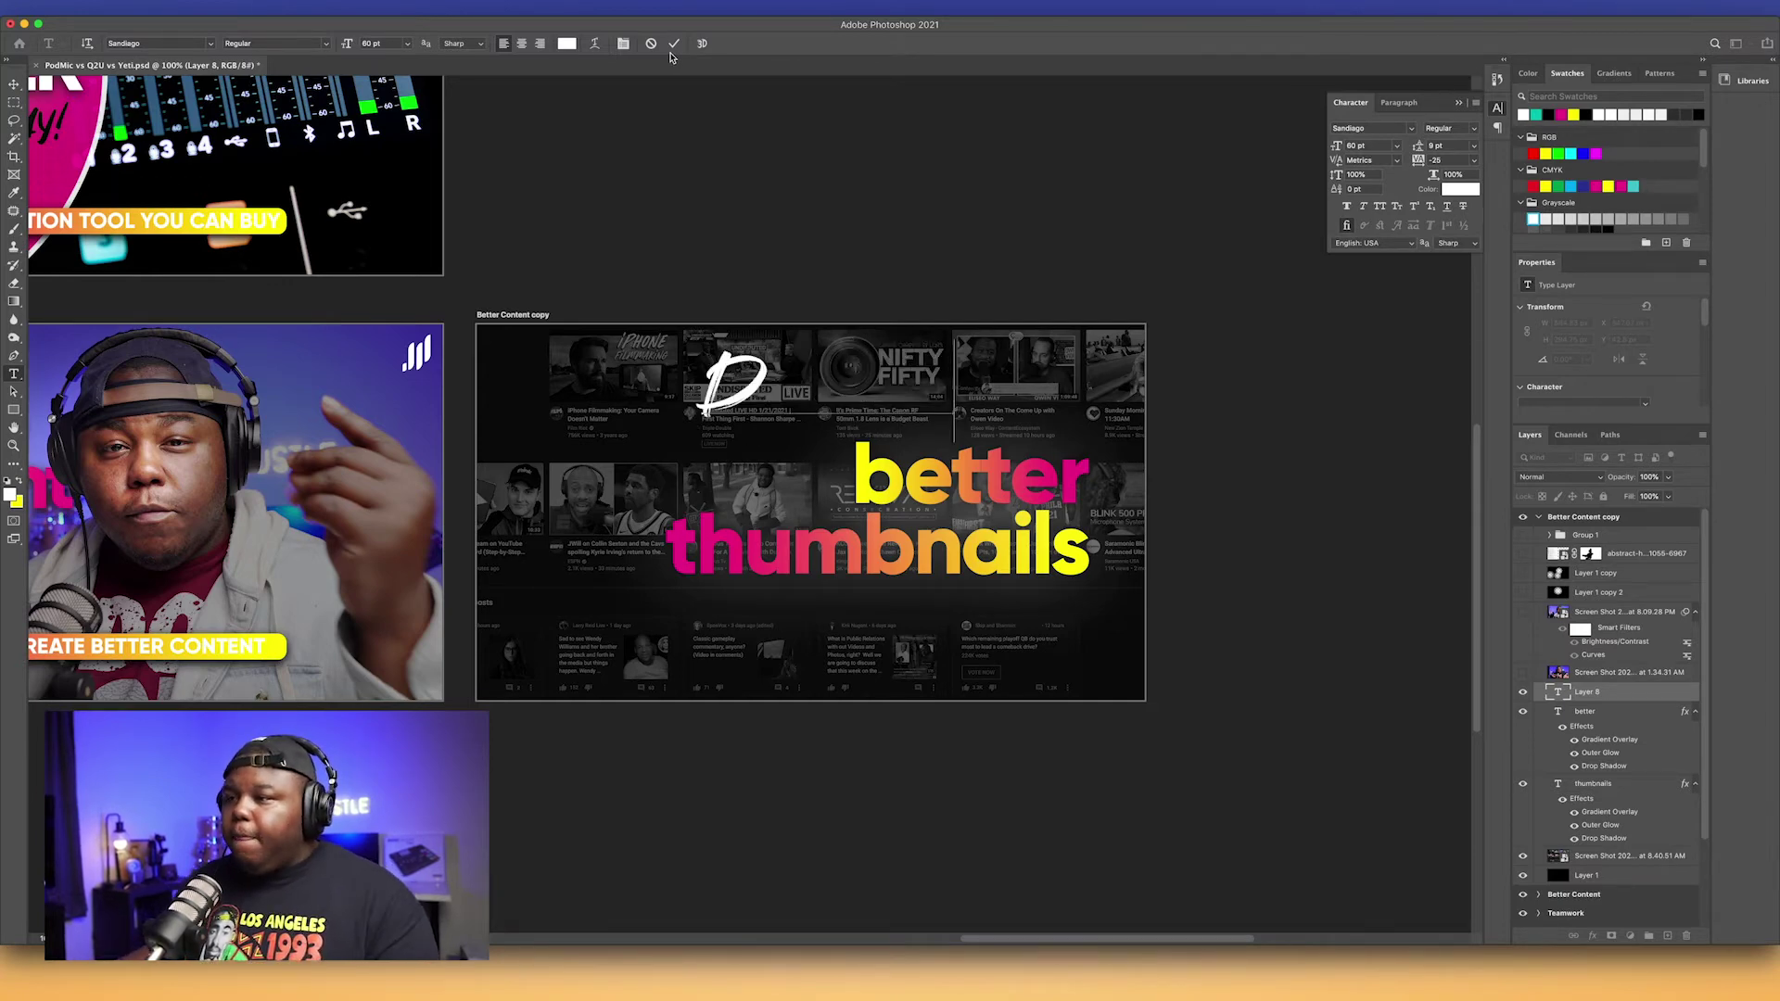
text(ESIGN)
click(673, 46)
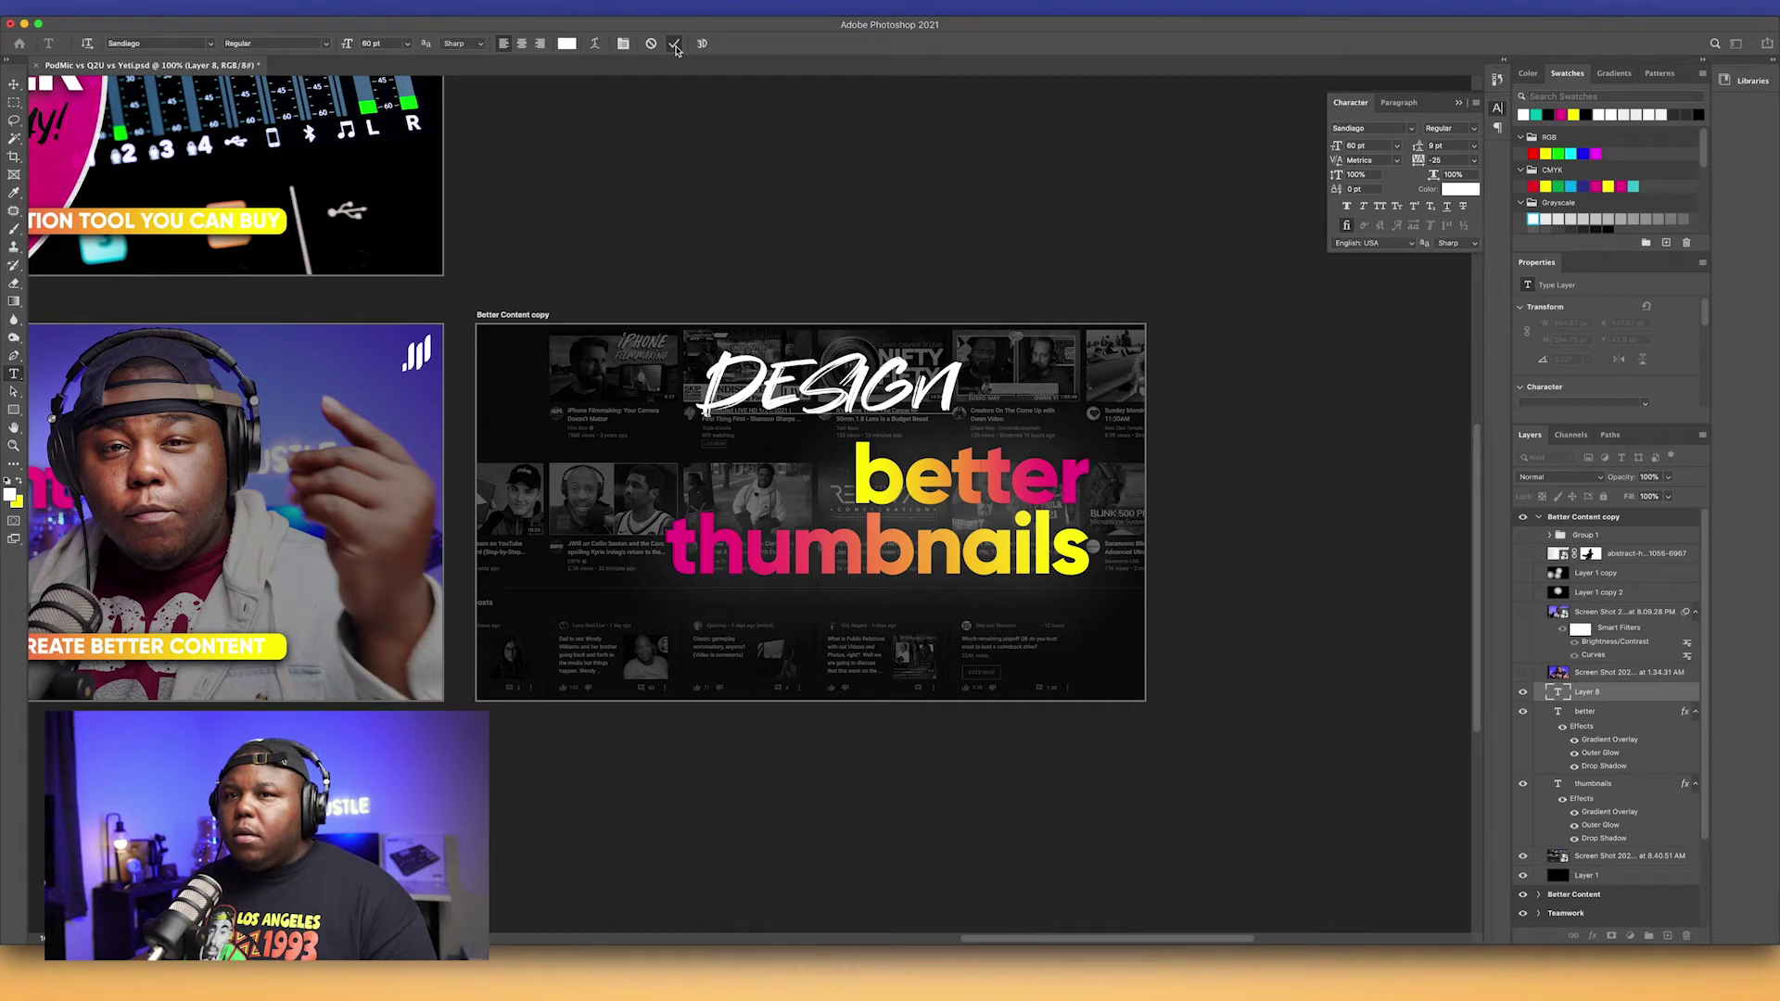
key(v)
drag(862, 431, 1017, 422)
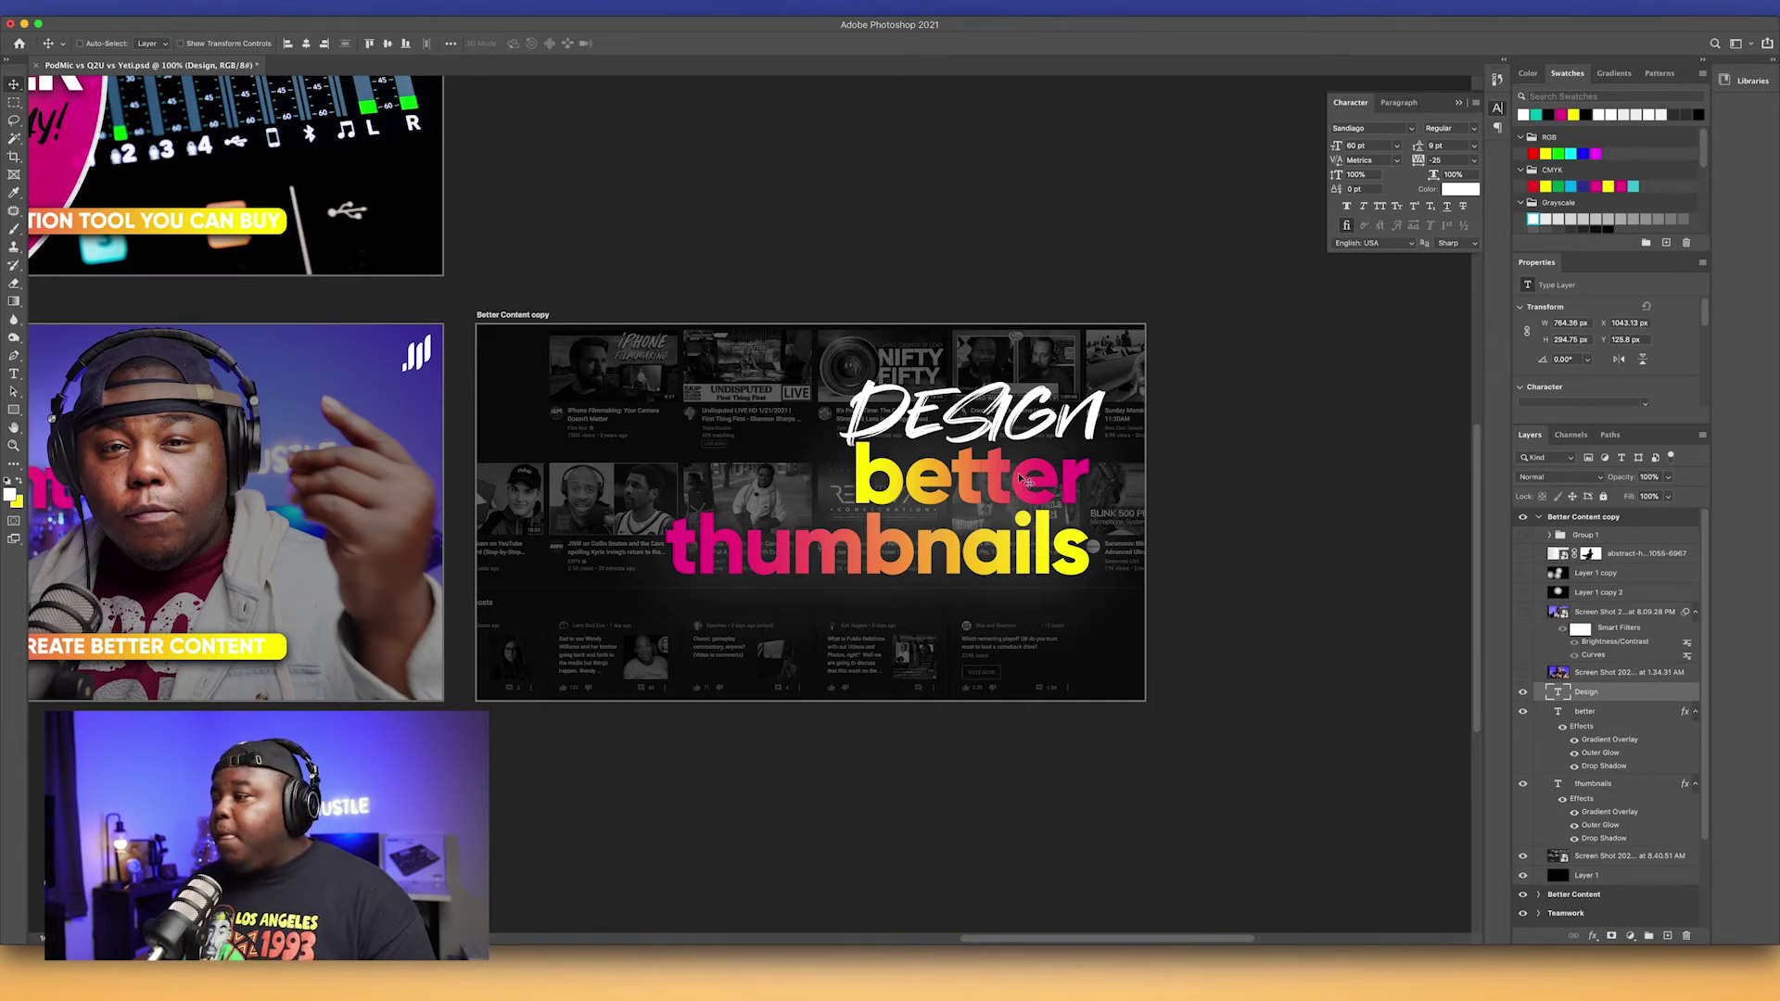
Step: Give DESIGN Optical kerning and a smaller size, and move it over the end of 'better'
click(1398, 160)
click(1361, 176)
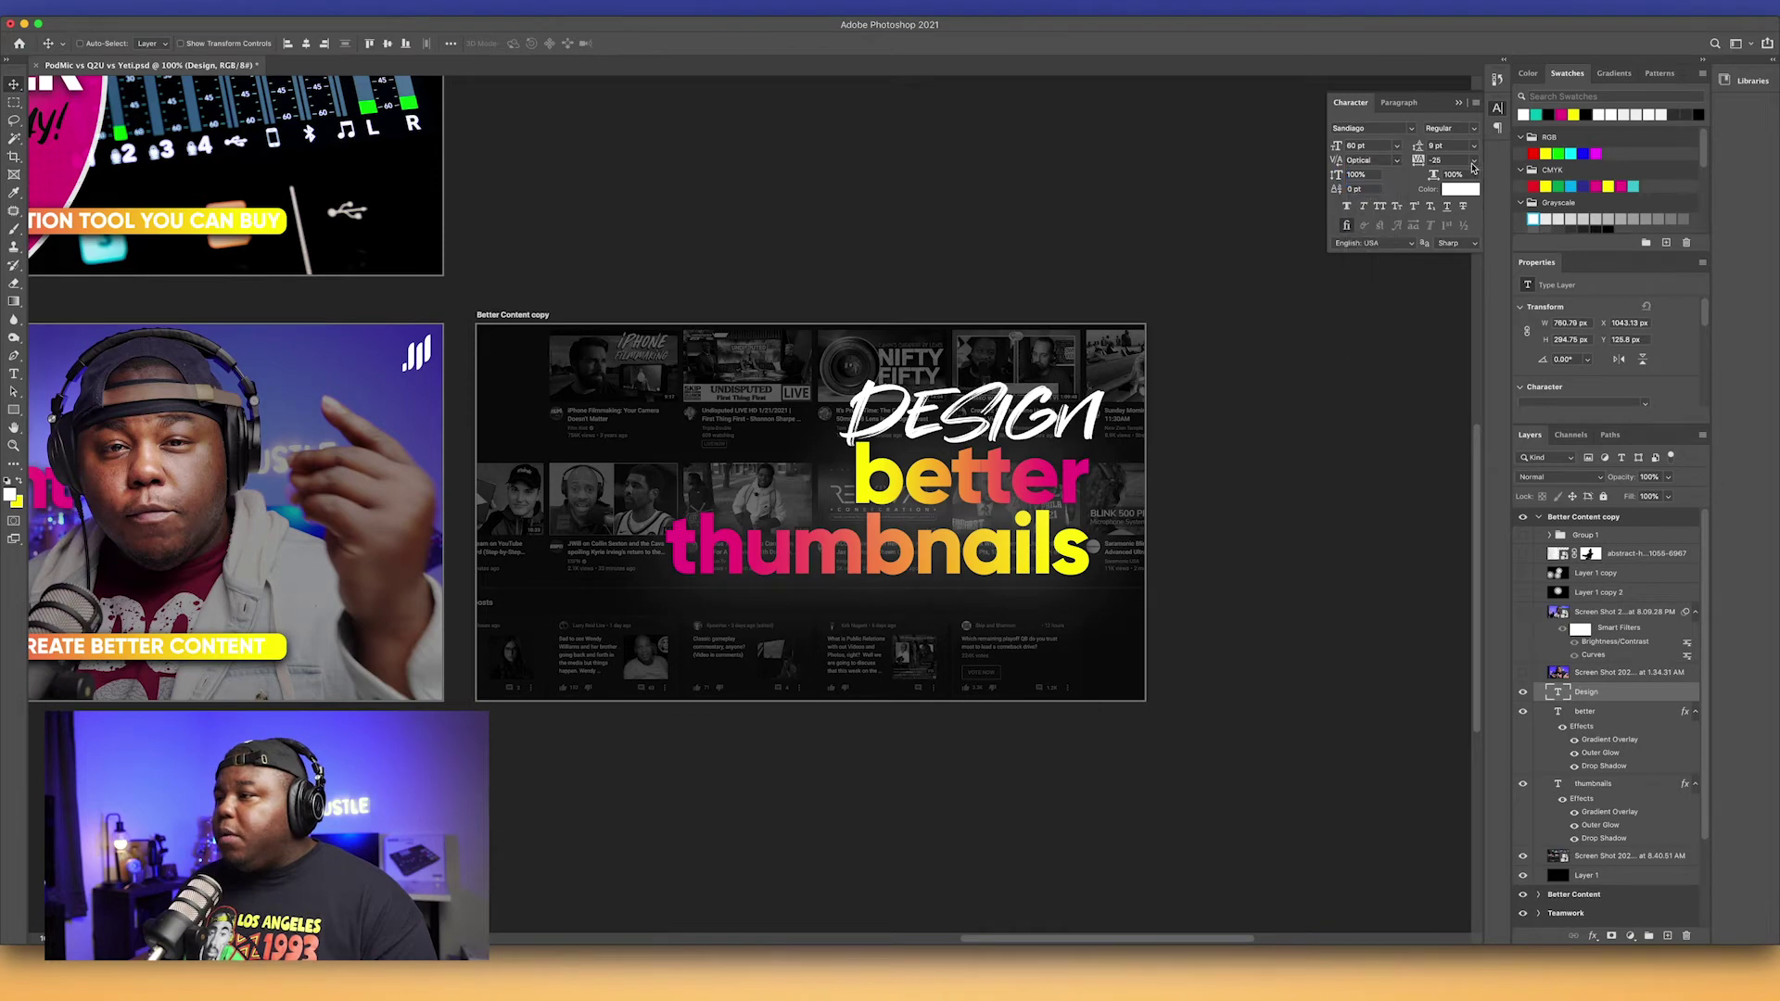
click(1398, 146)
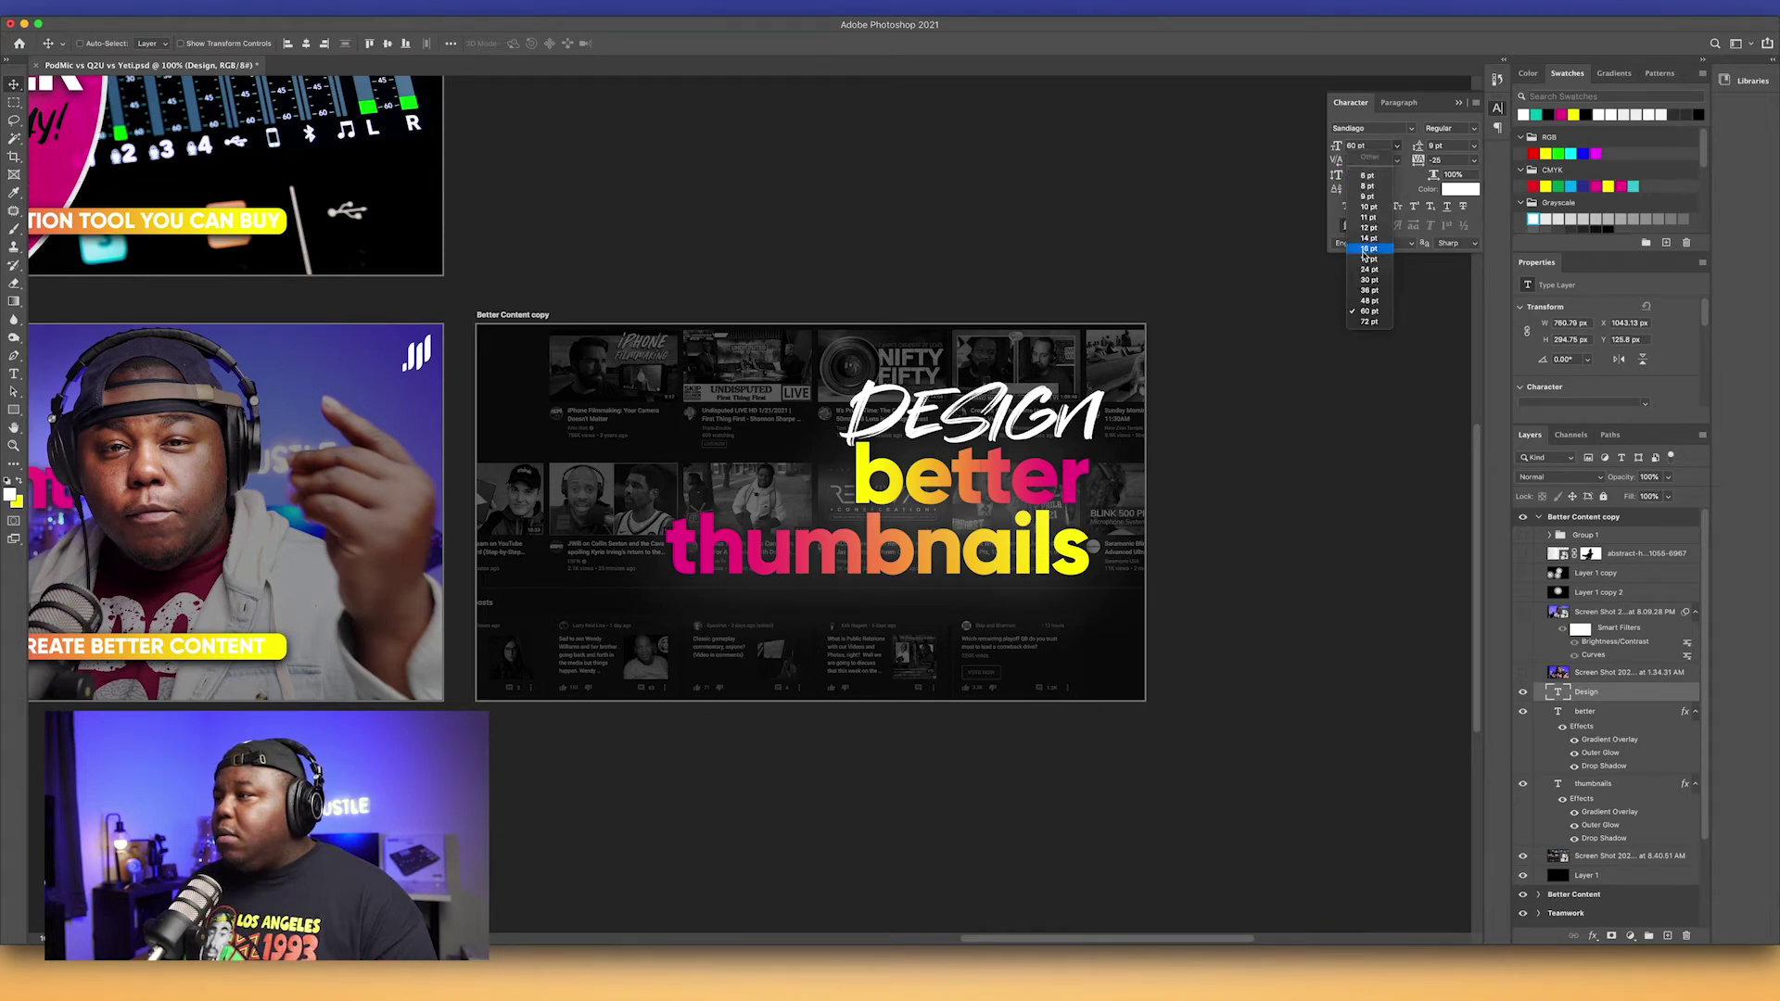
key(Escape)
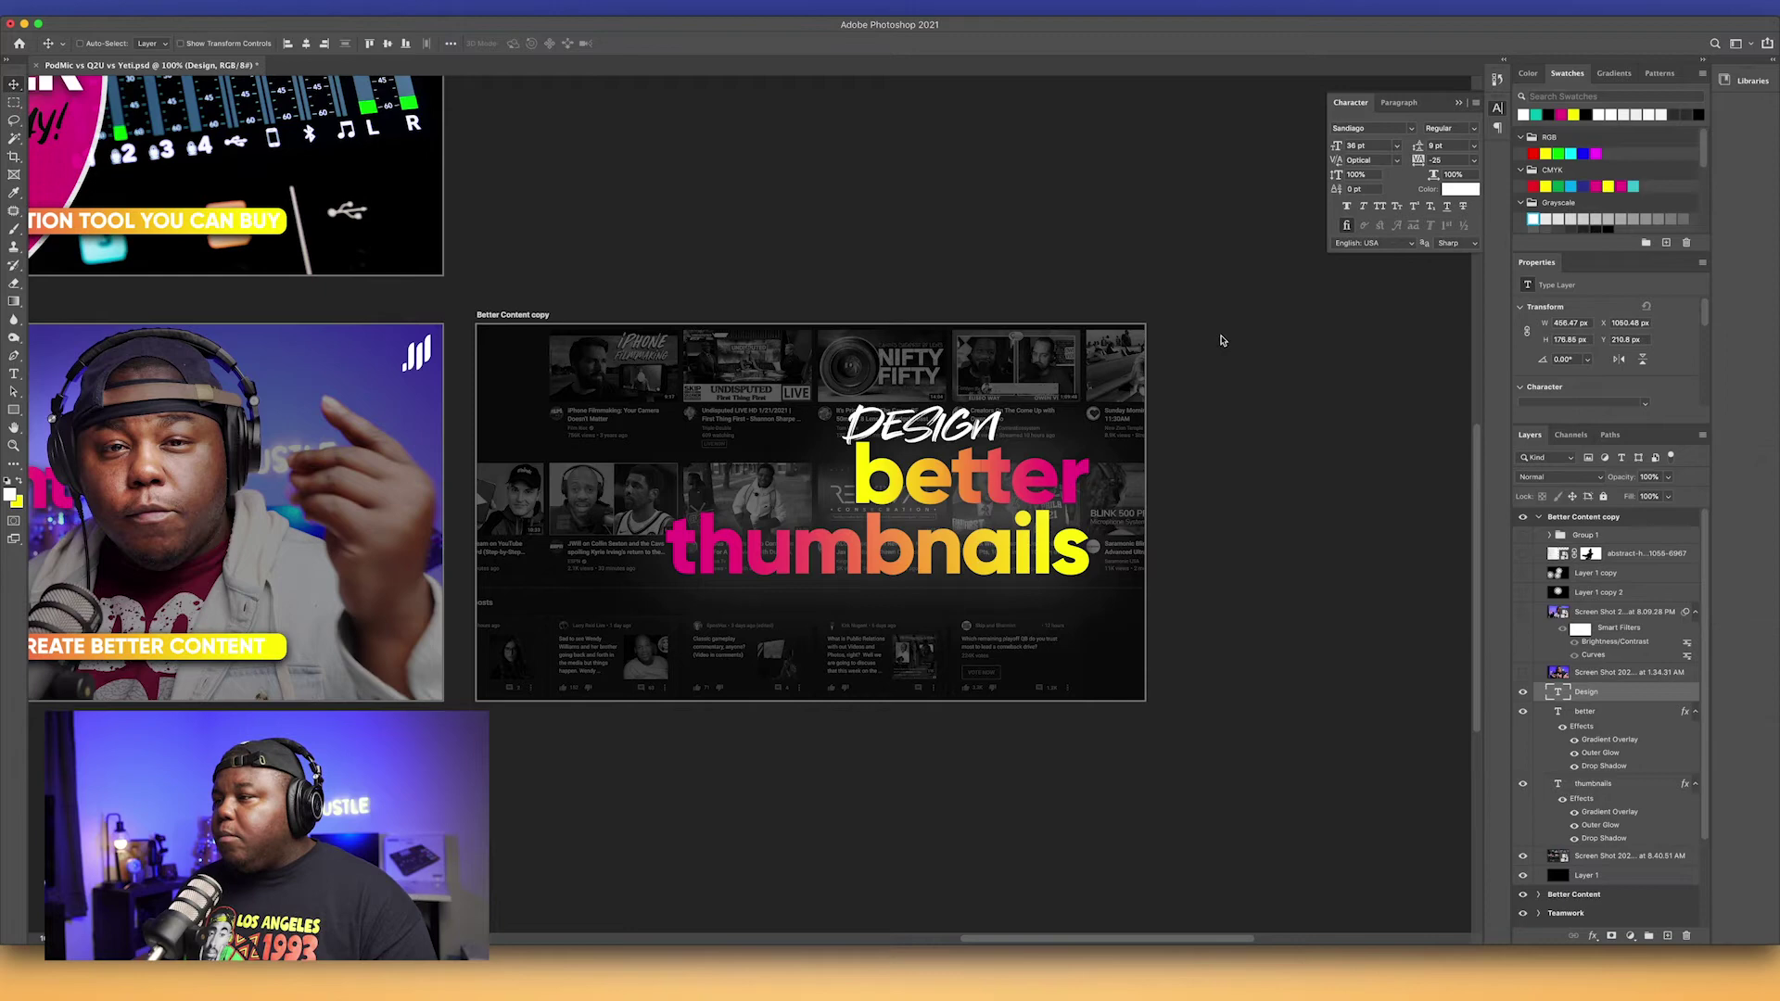
drag(997, 426, 1060, 434)
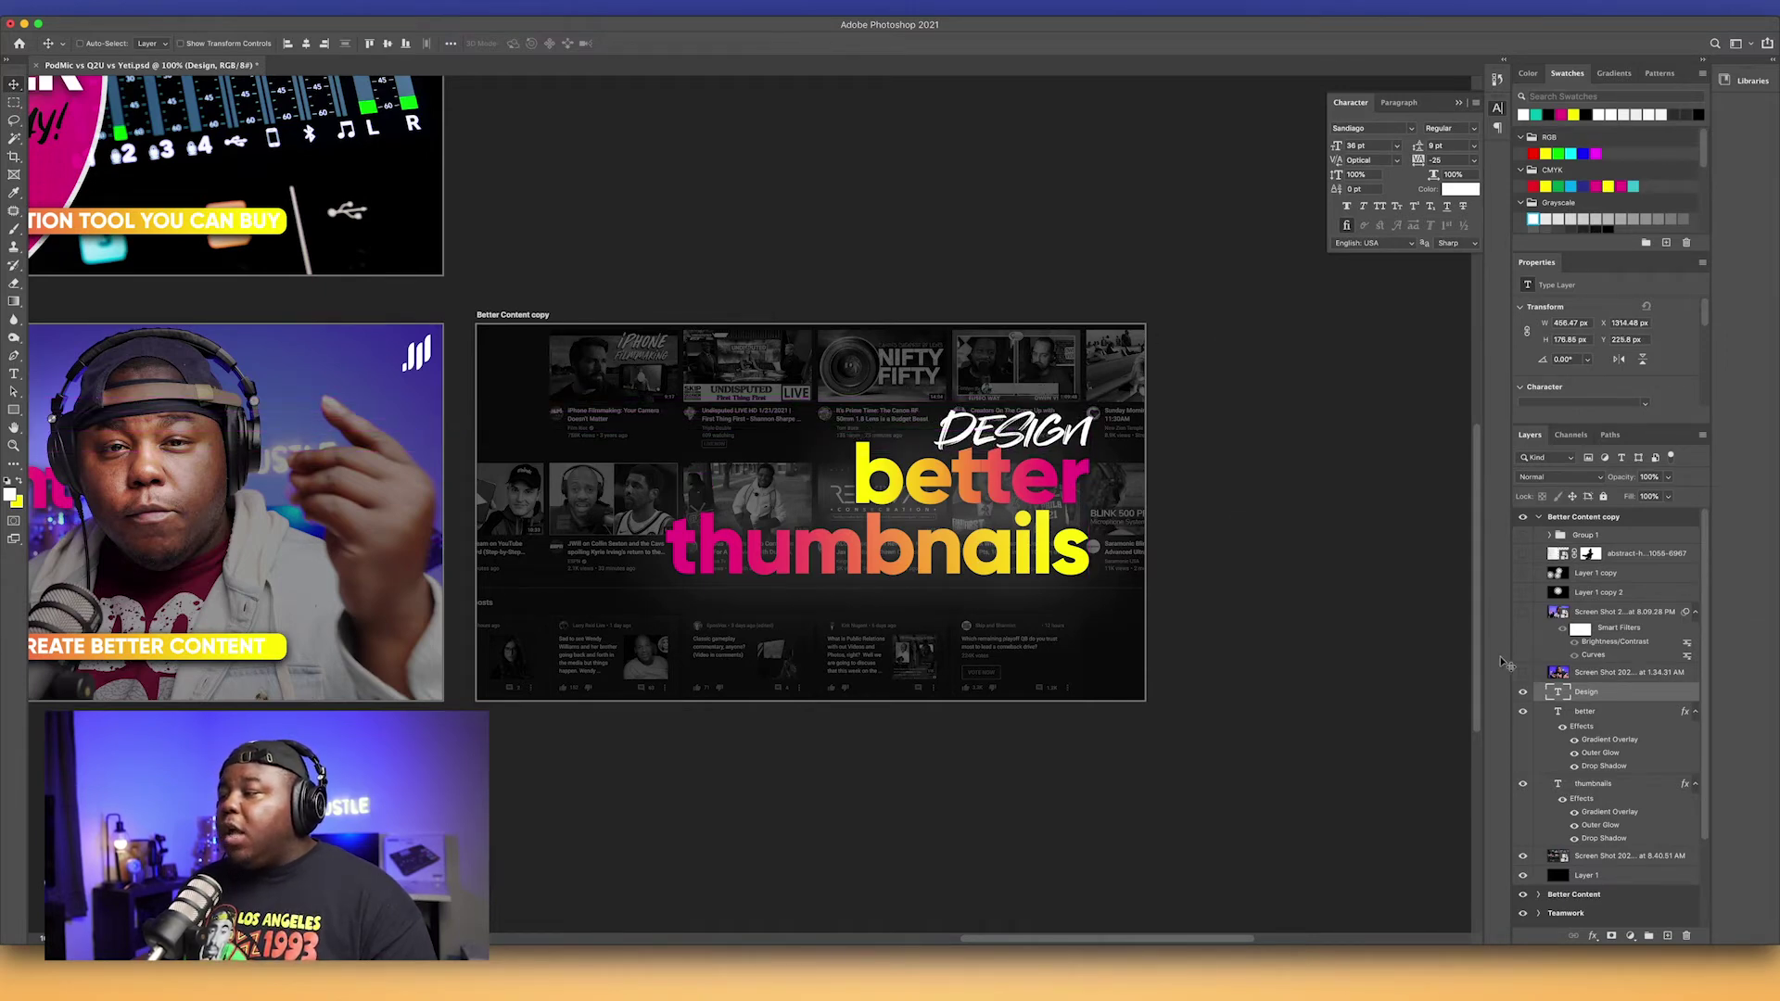
Step: Change the text to 'WANNA DESIGN' and shift it left to sit above 'better'
double_click(1562, 696)
text(WANNA DESIGN)
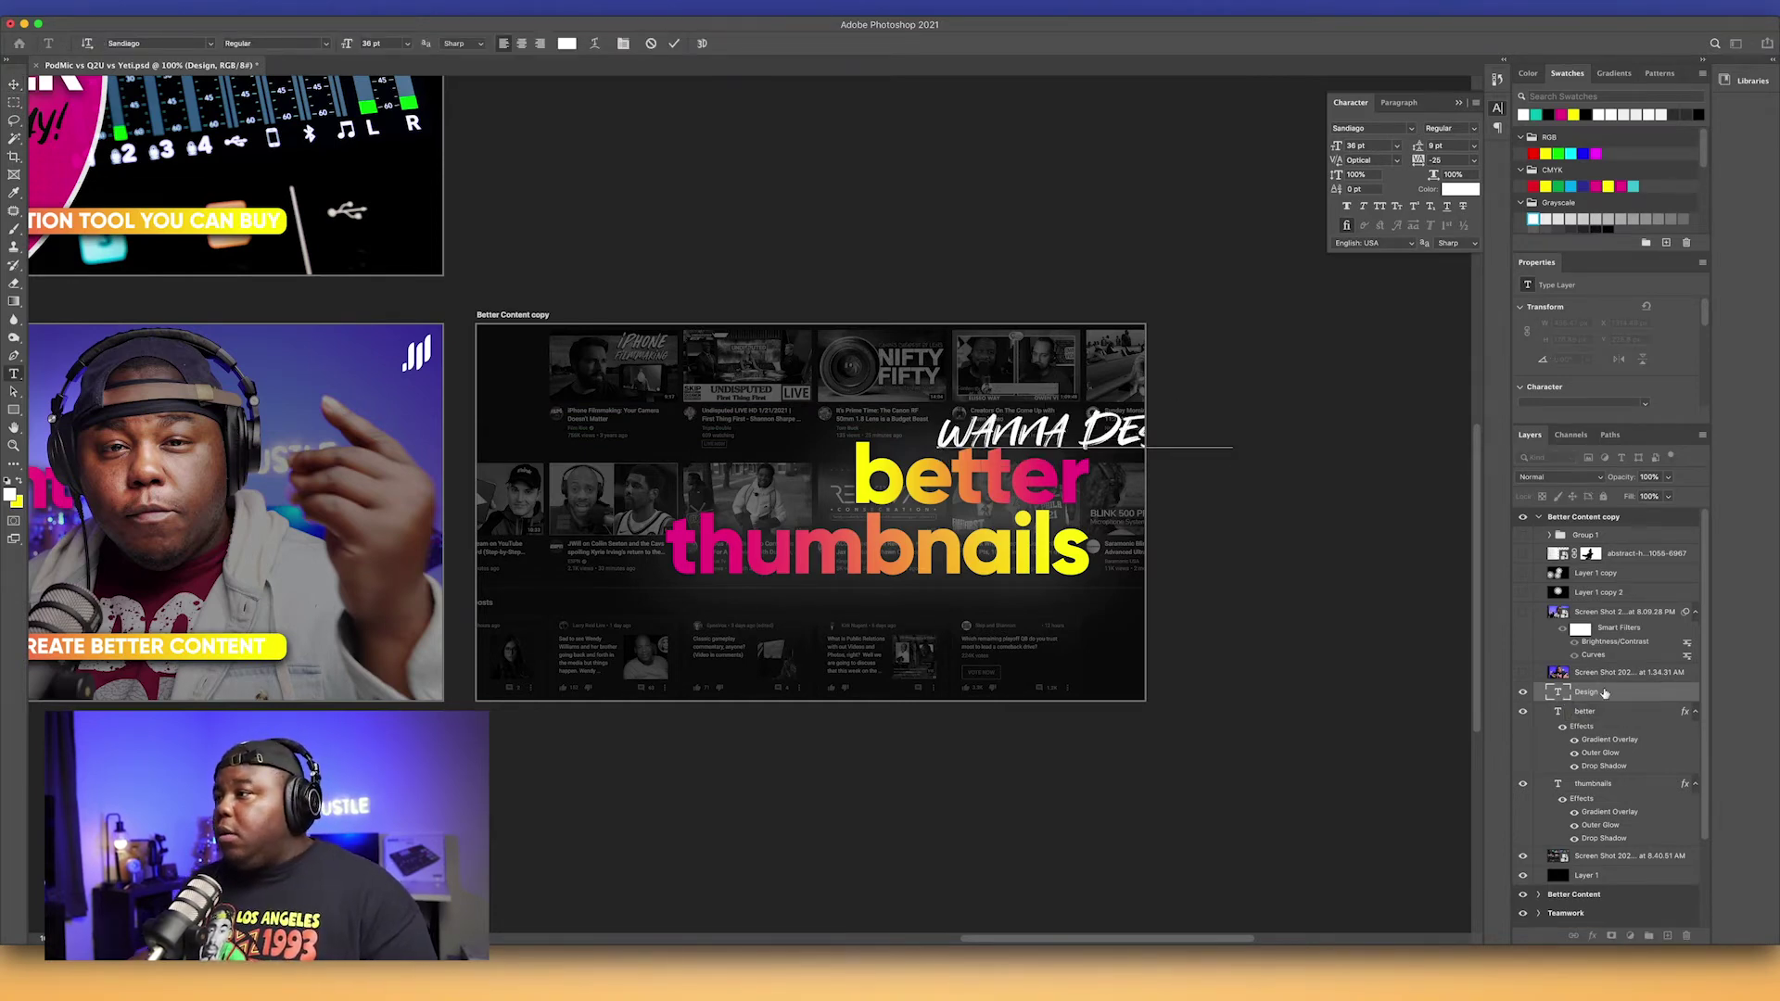
click(674, 44)
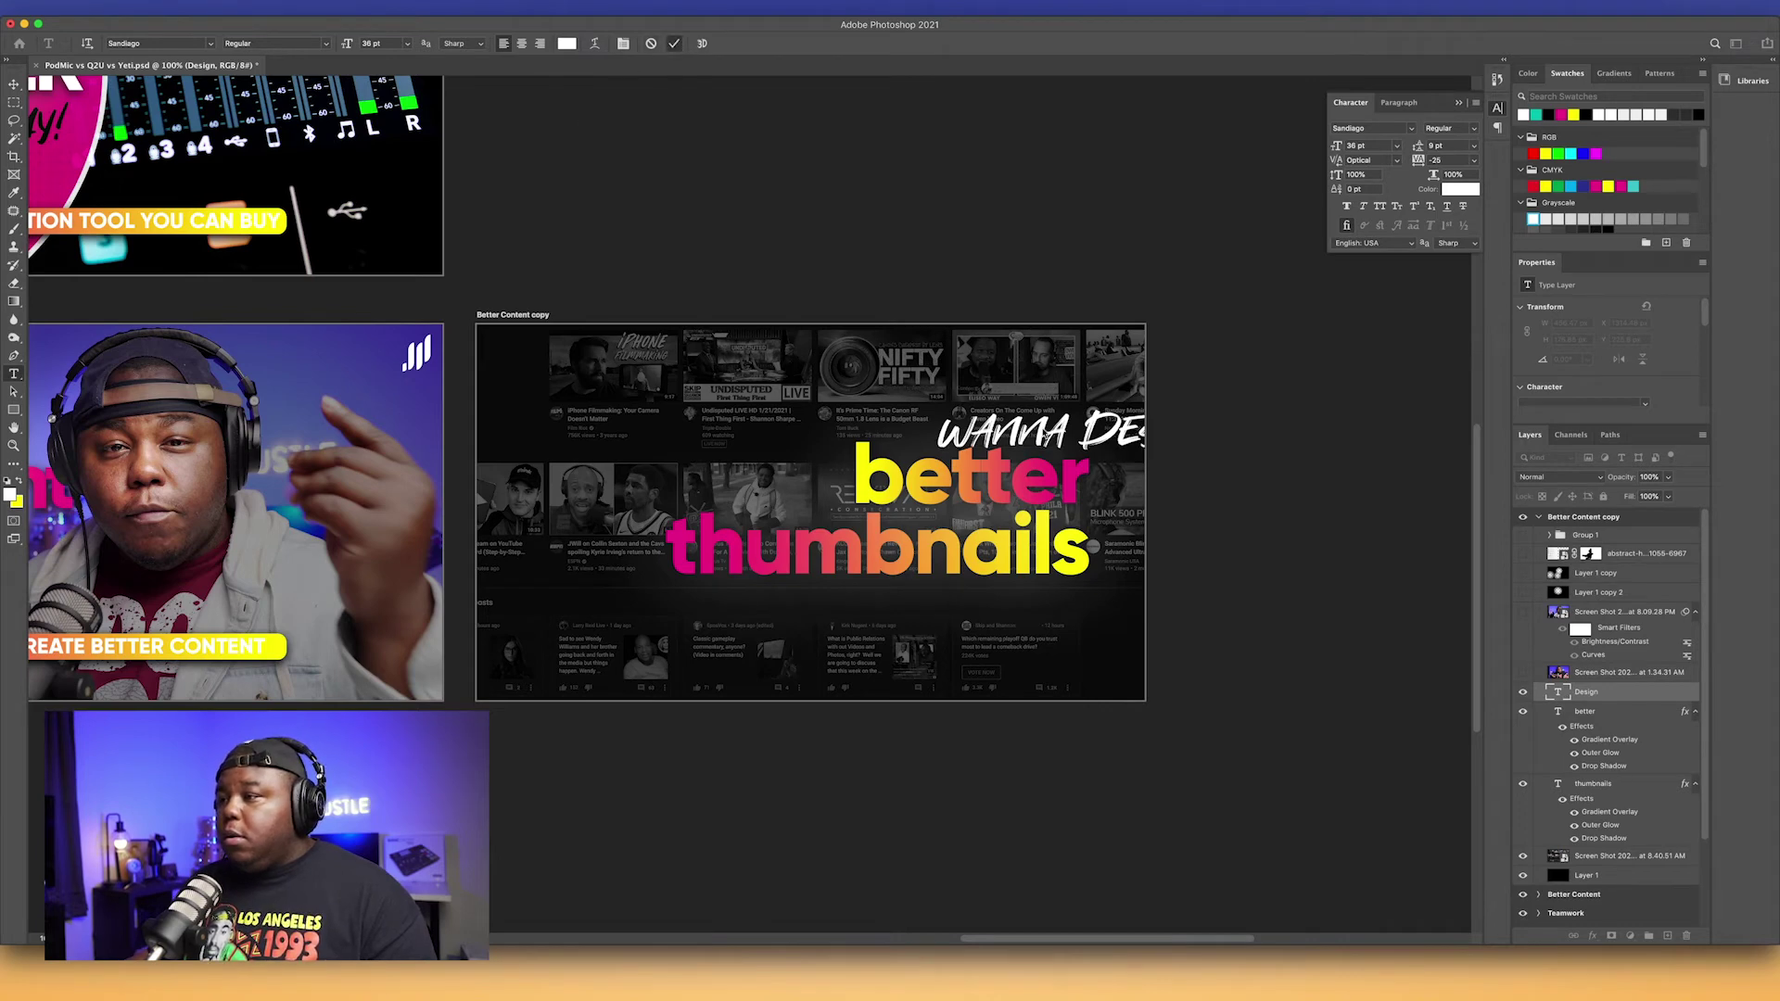
key(v)
drag(1099, 445, 950, 435)
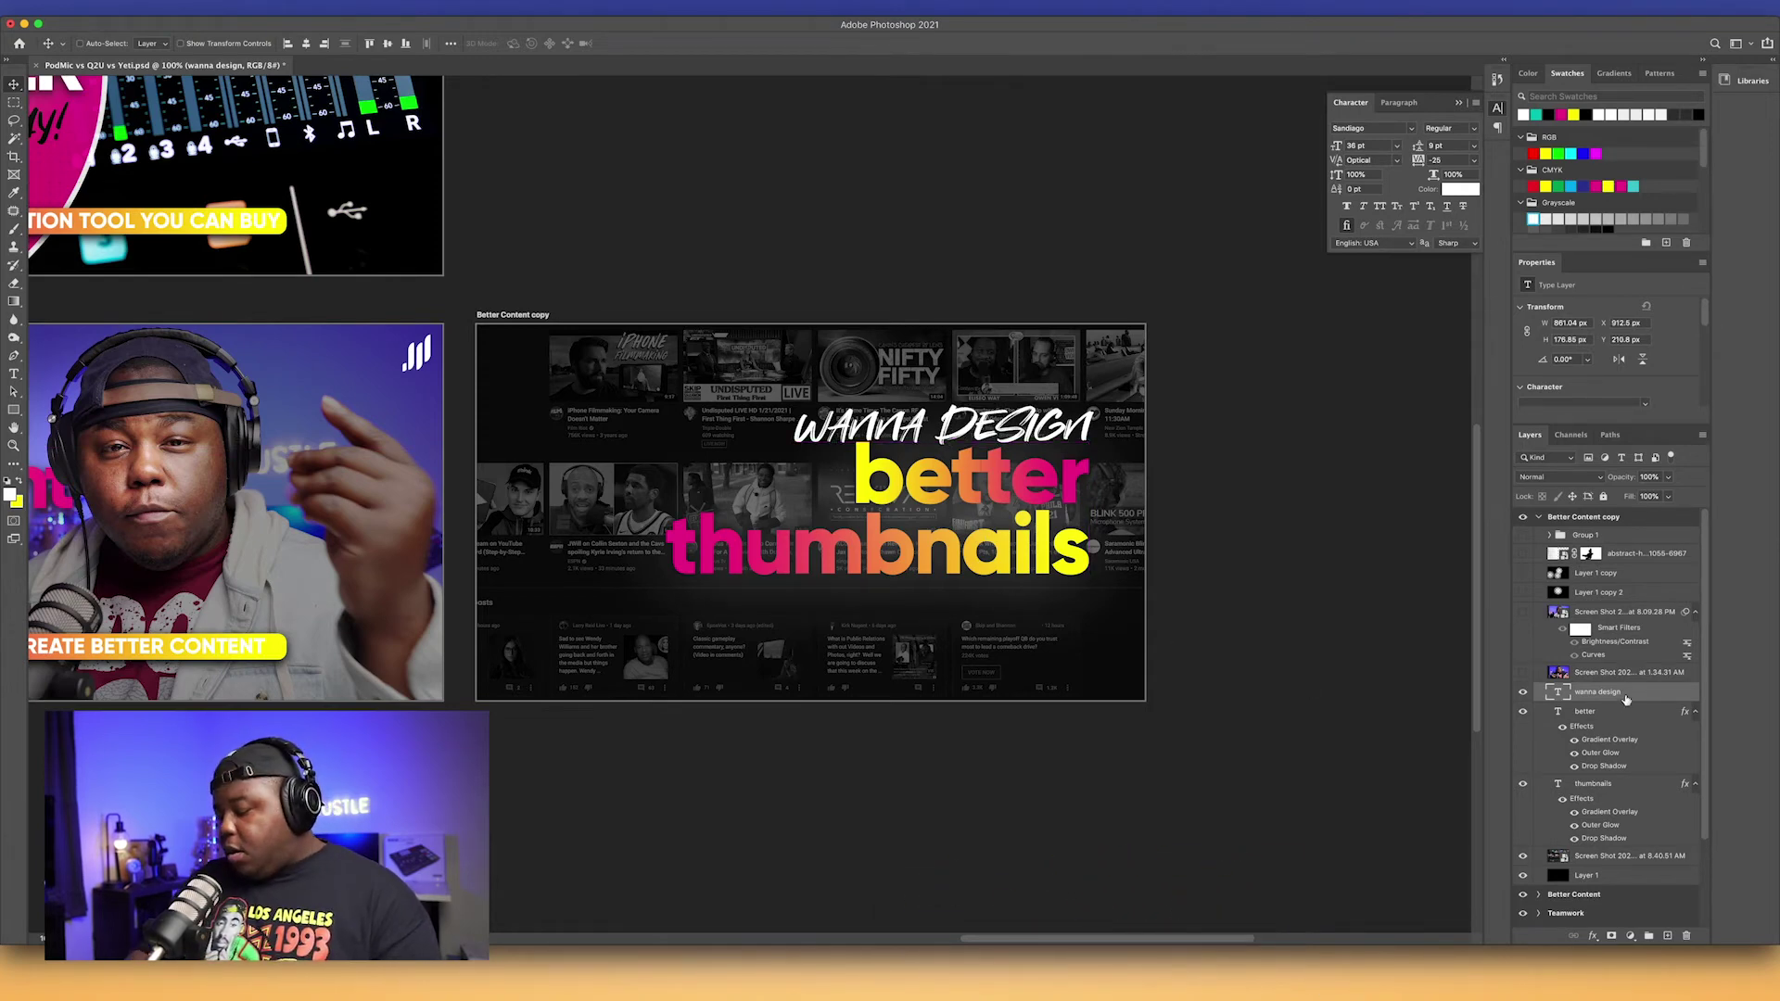
Step: Duplicate WANNA DESIGN below 'thumbnails' and change the copy to 'in 2021?'
key(super+j)
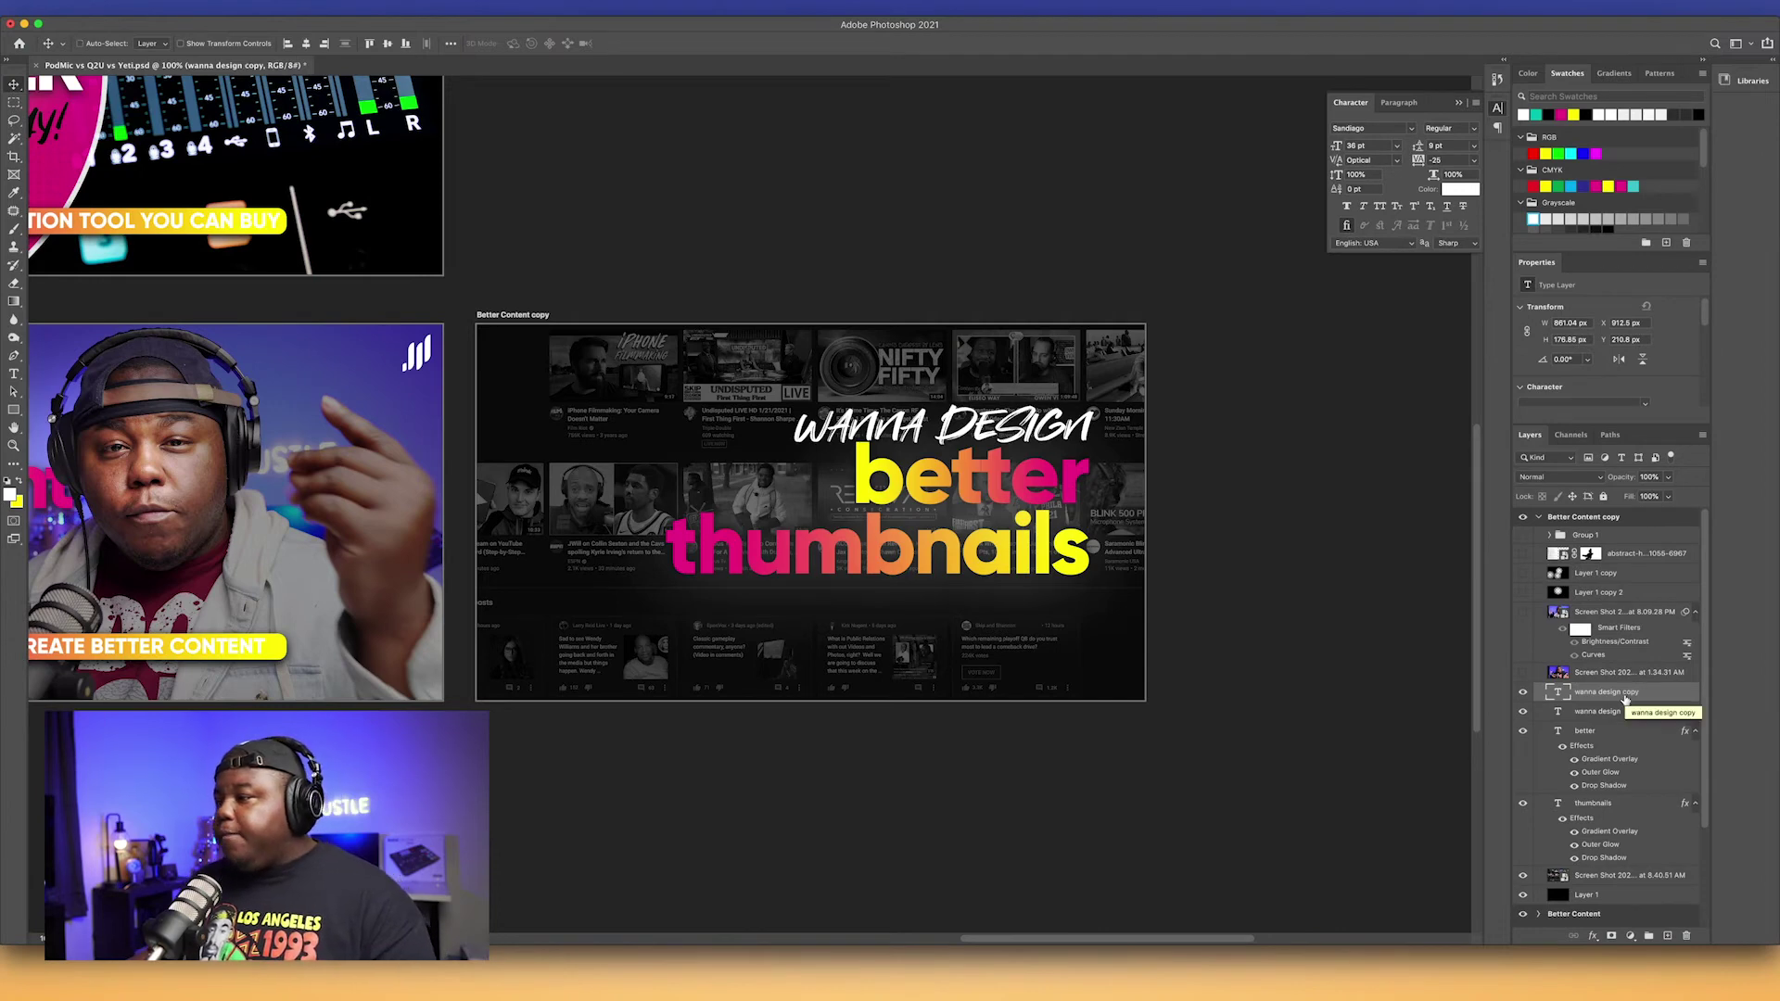
drag(1024, 445, 1019, 598)
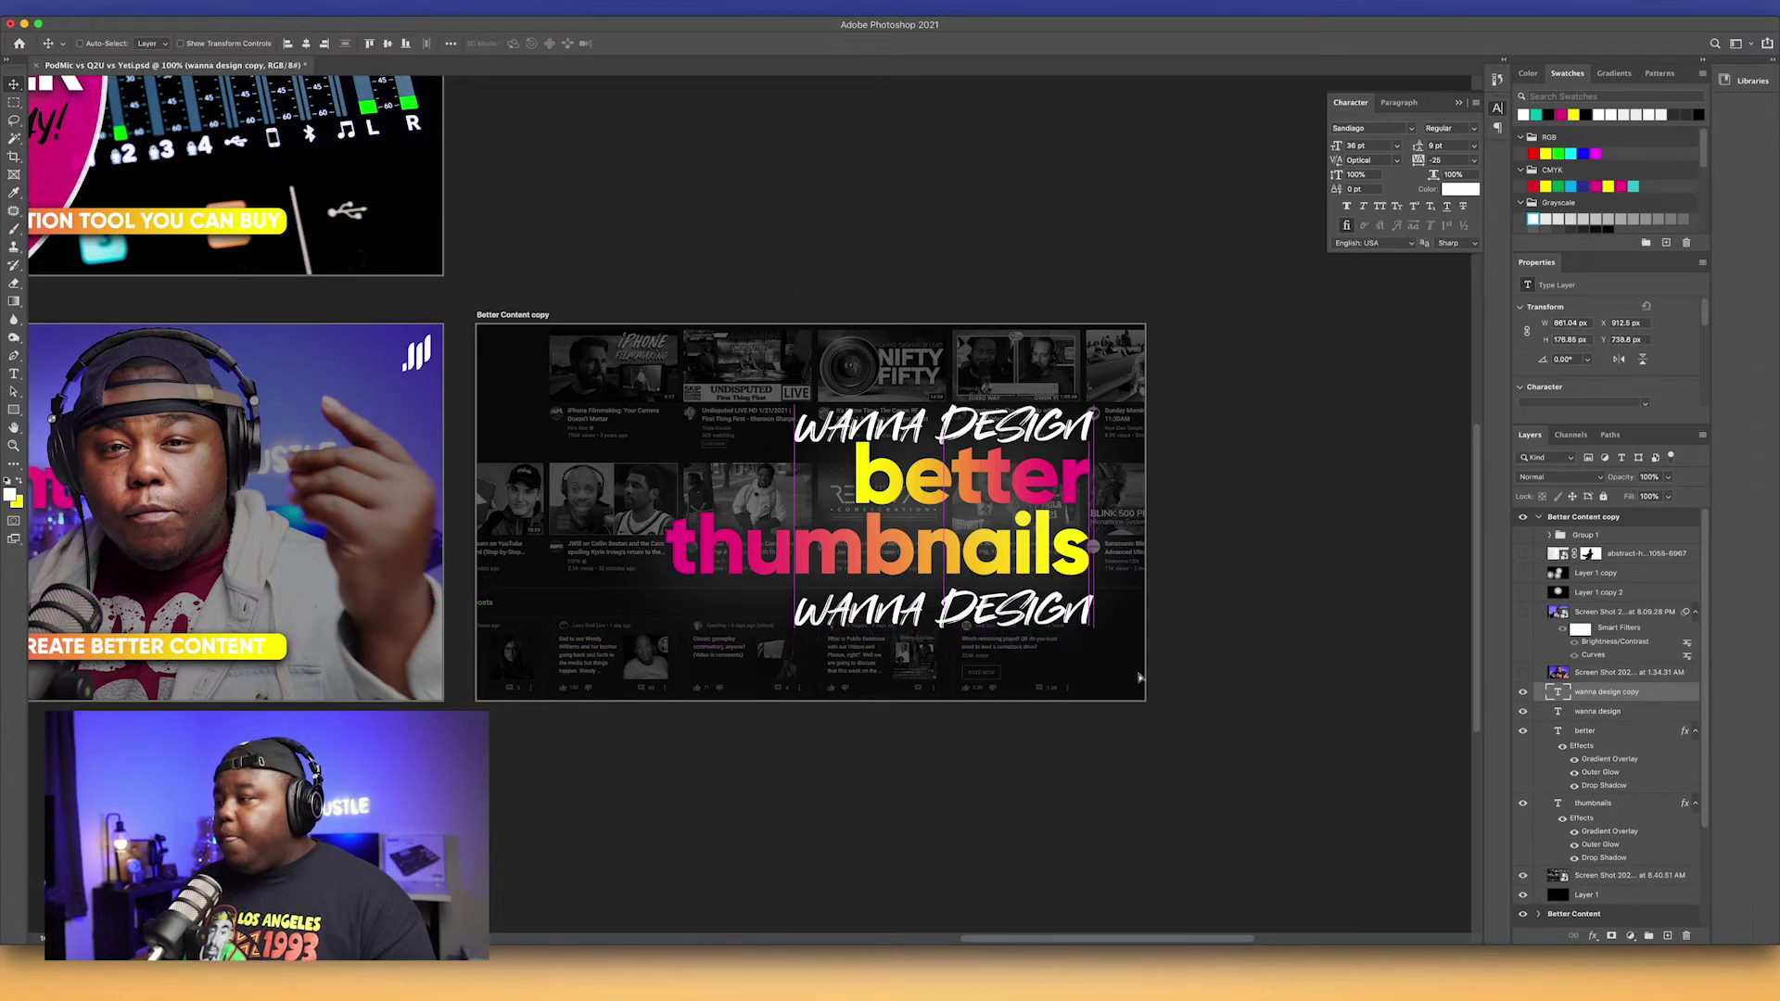
double_click(1559, 693)
key(Left)
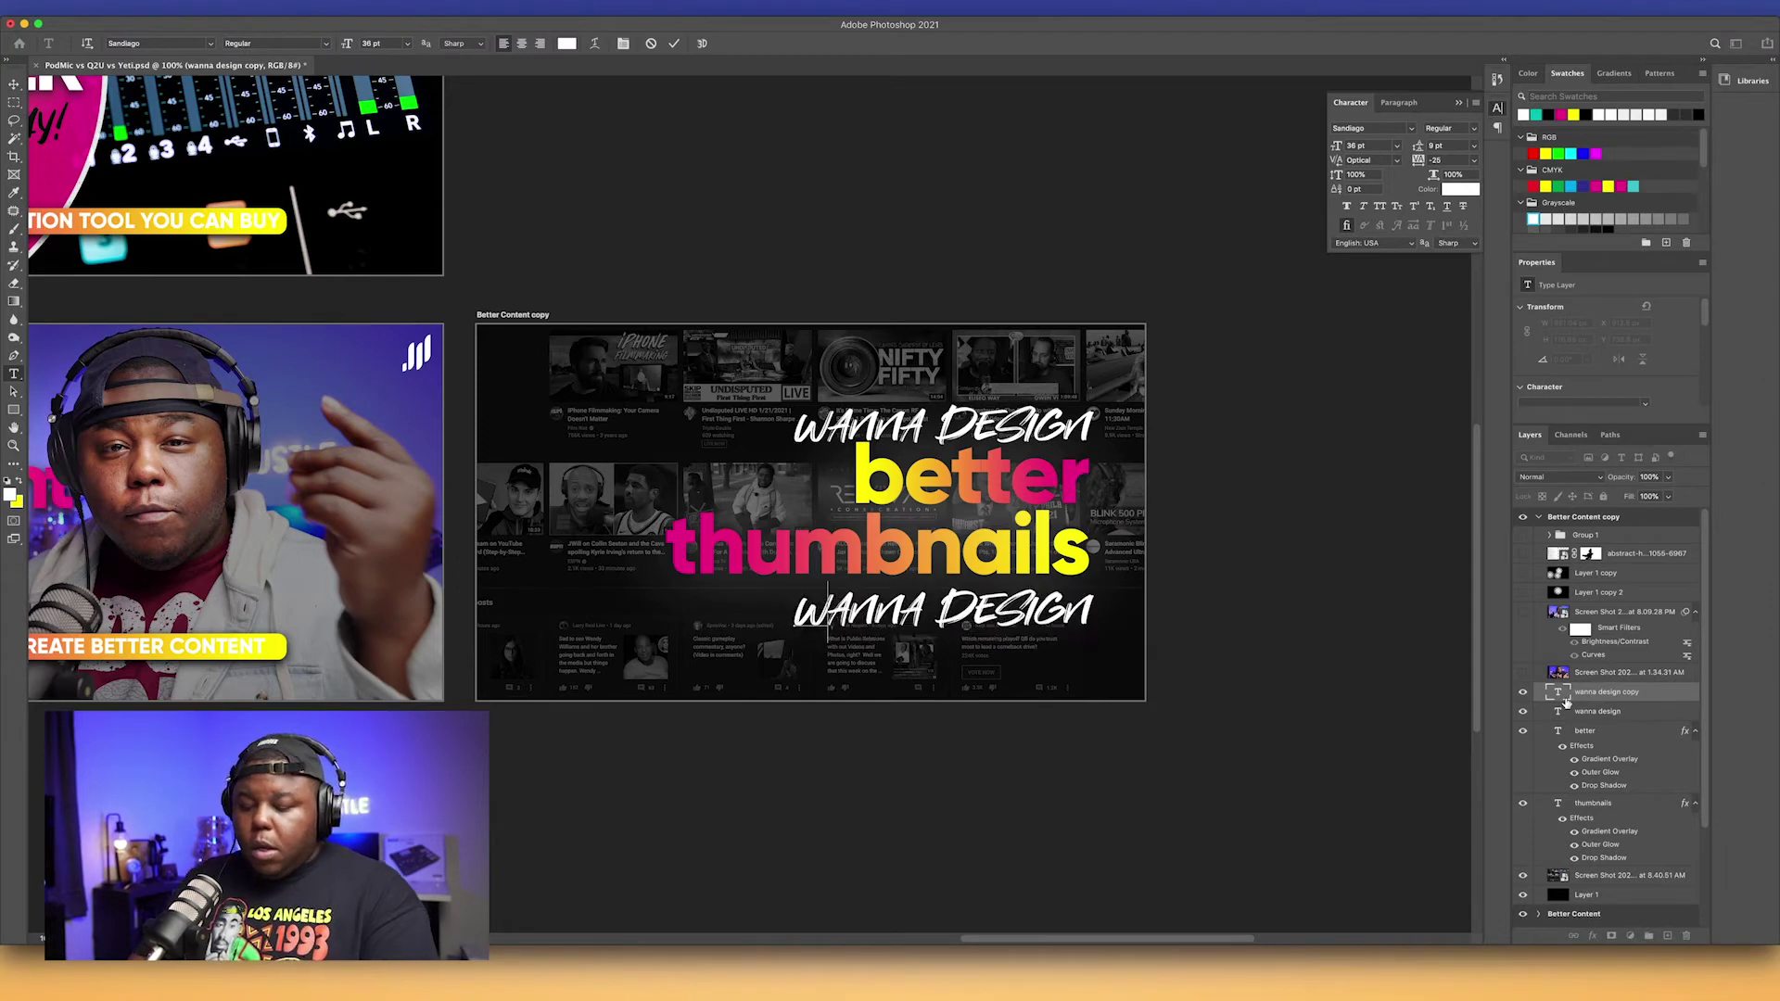
key(ctrl+a)
text(in 2021?)
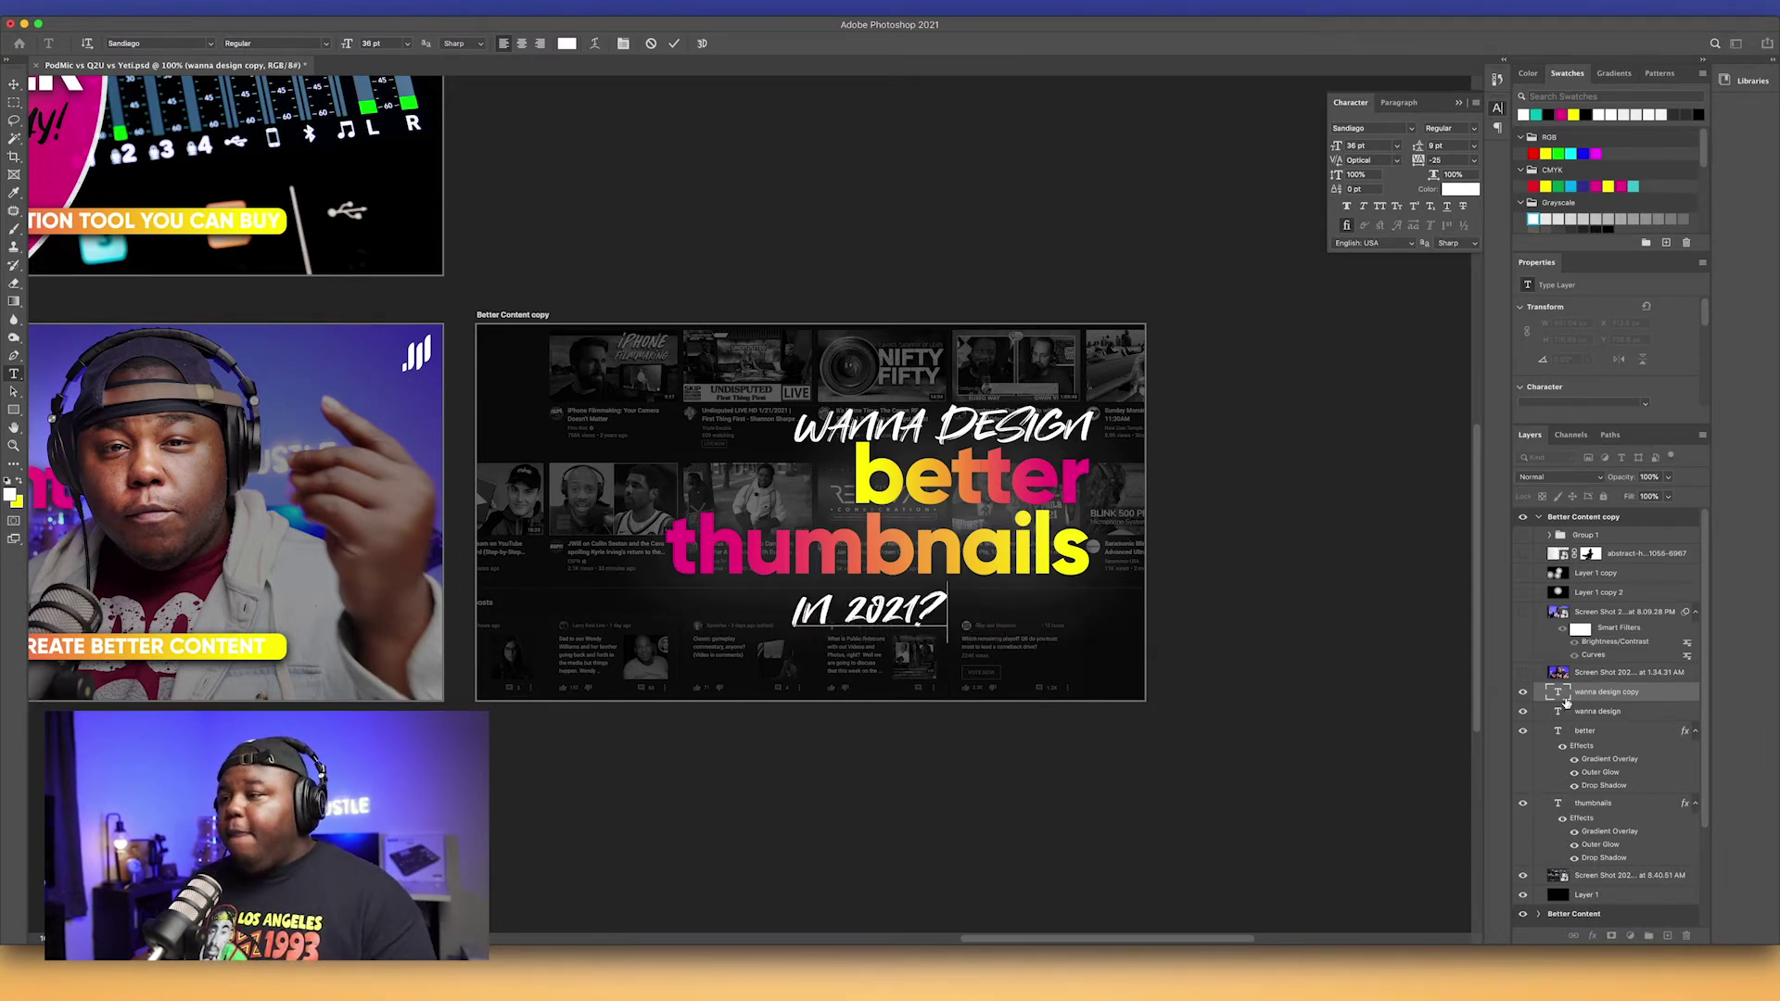
click(674, 43)
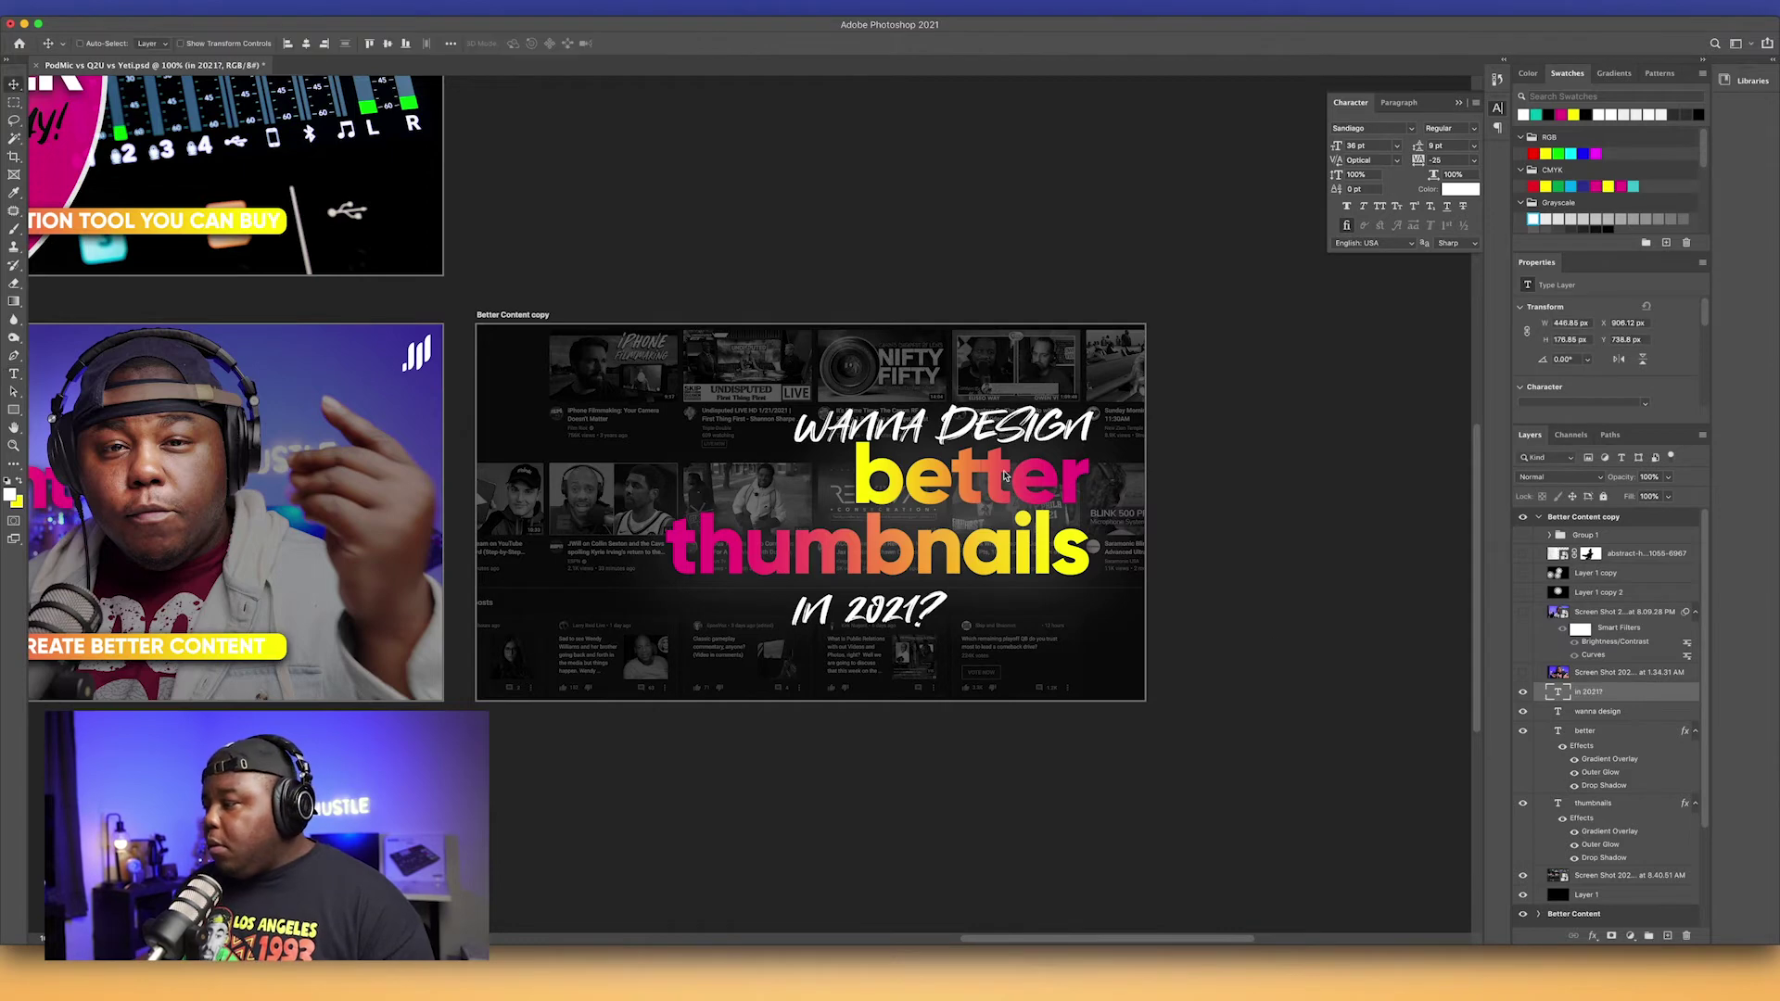
Step: Move 'thumbnails' up, shift 'better' left, and stack thumbnails above better in layer order
click(1613, 806)
drag(1042, 568, 1035, 542)
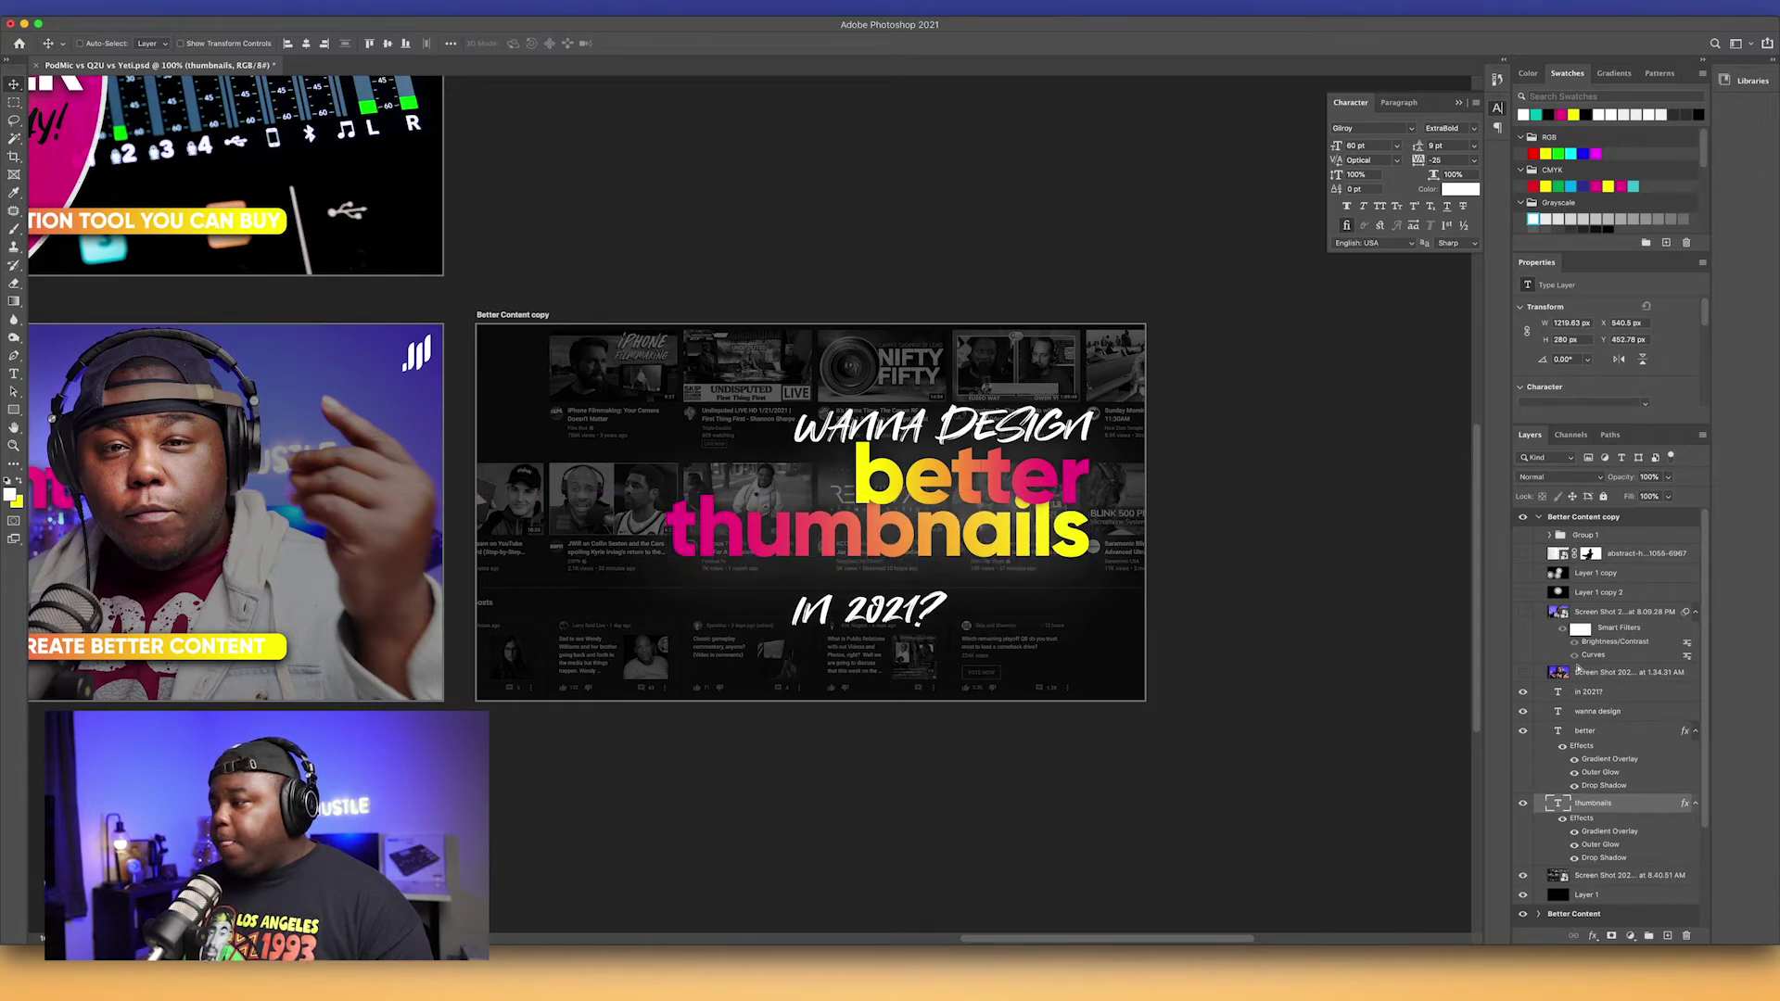
click(1597, 711)
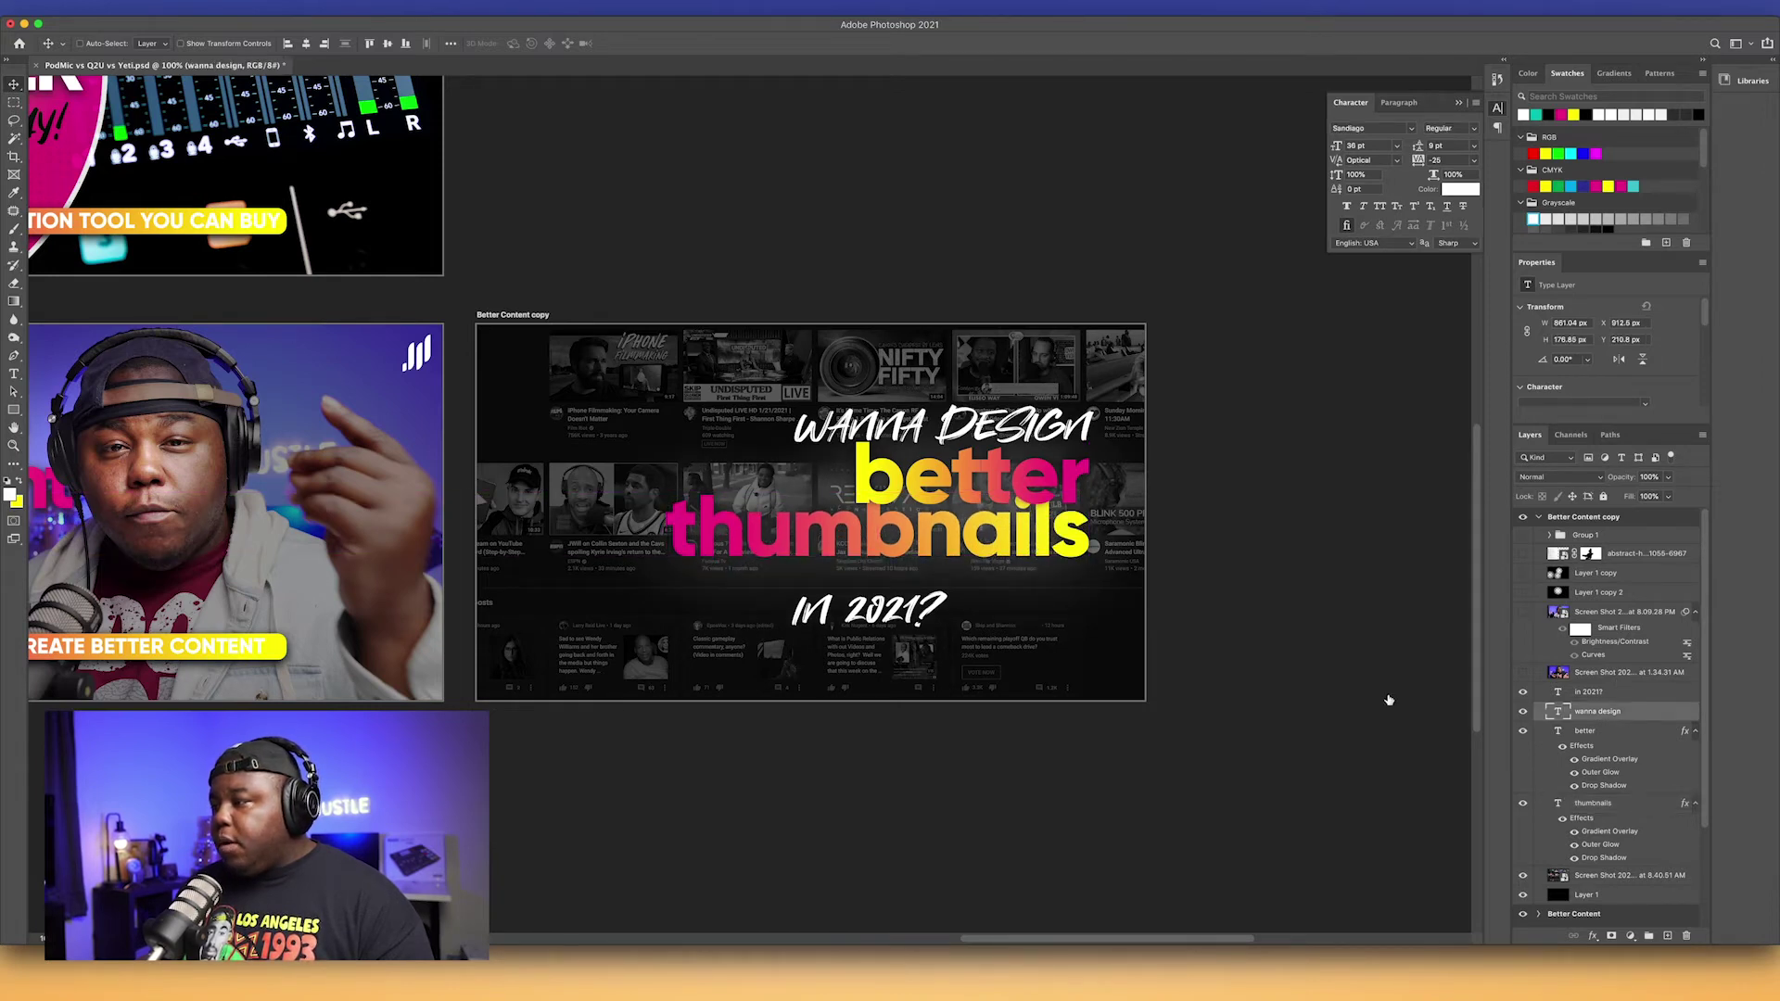
click(1629, 732)
mouse_move(1046, 501)
mouse_down()
mouse_move(1024, 501)
mouse_move(1045, 501)
mouse_up()
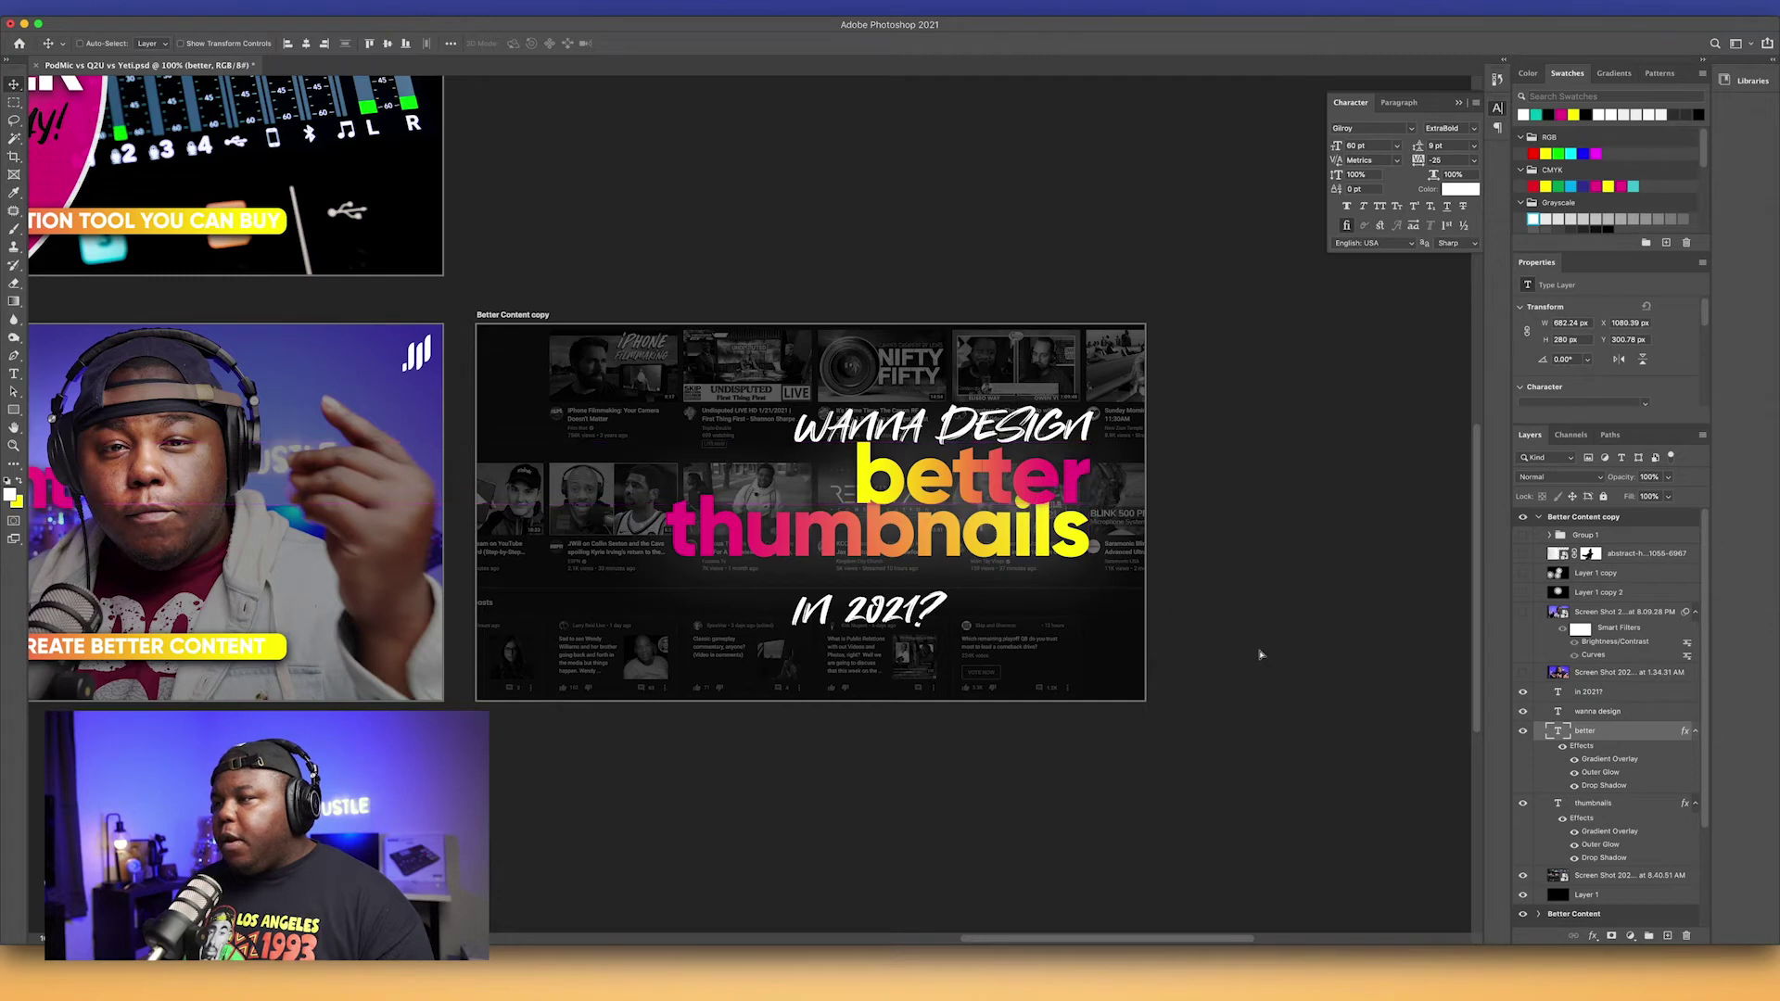
click(1592, 805)
drag(1593, 805, 1549, 742)
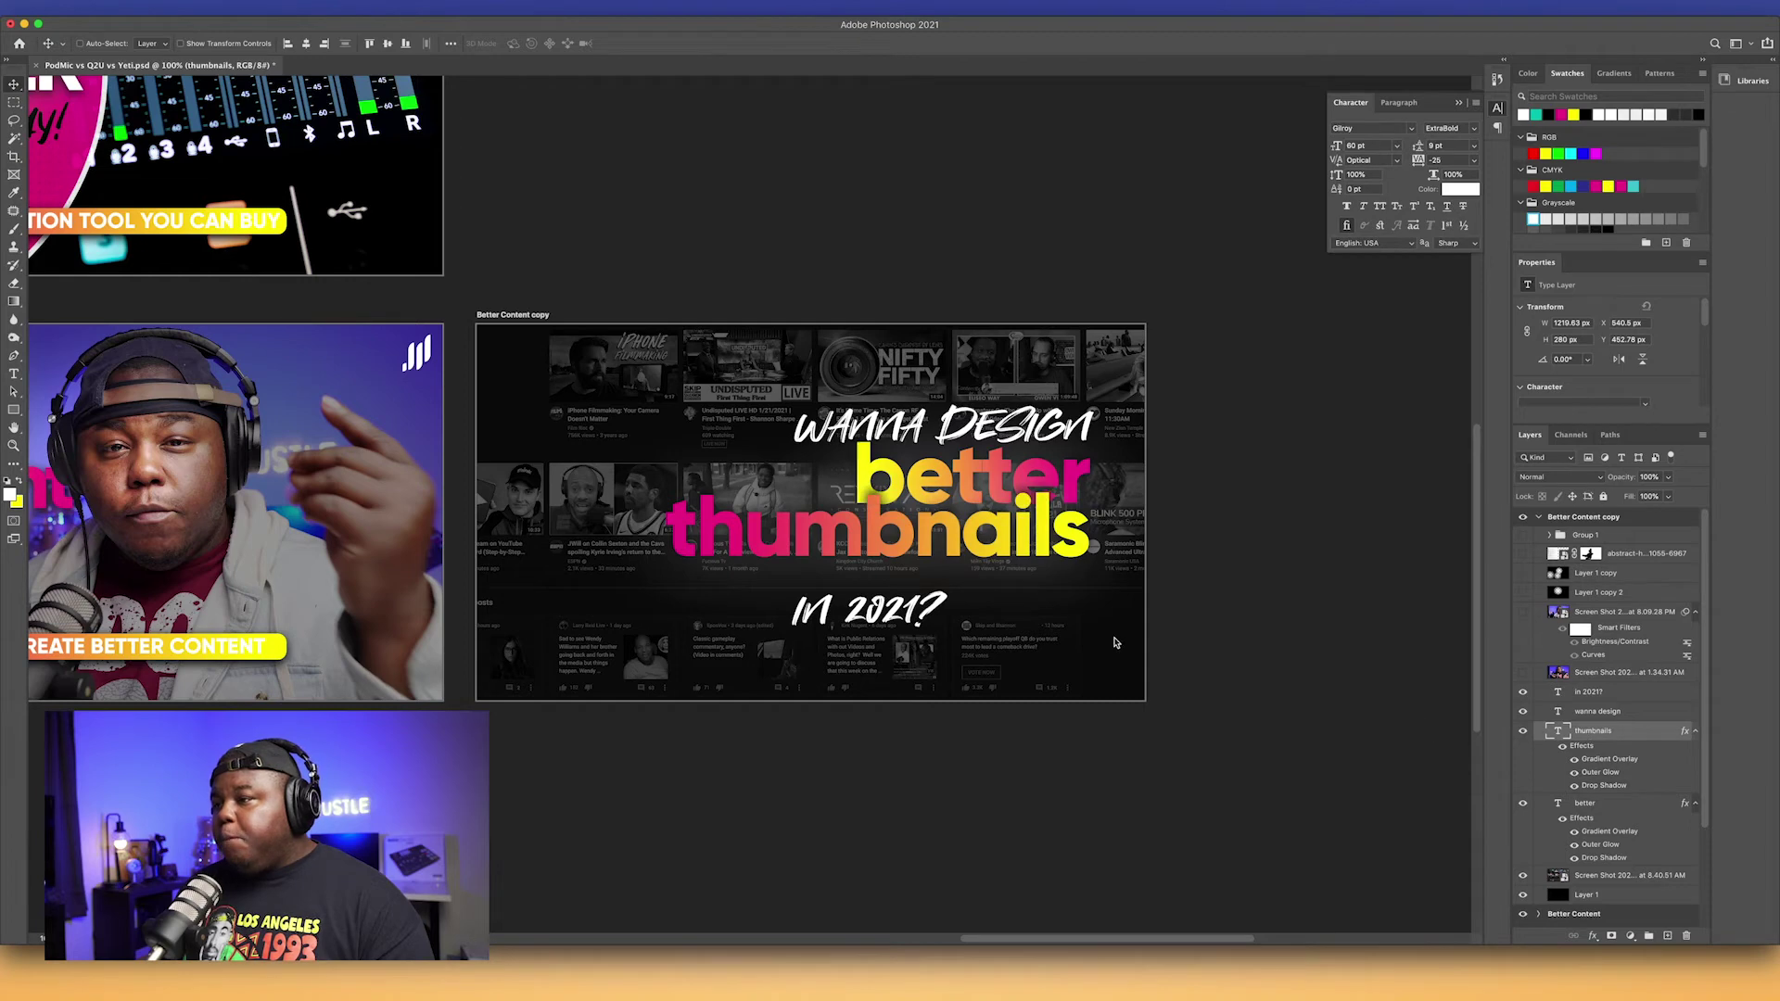
drag(1015, 571, 1024, 545)
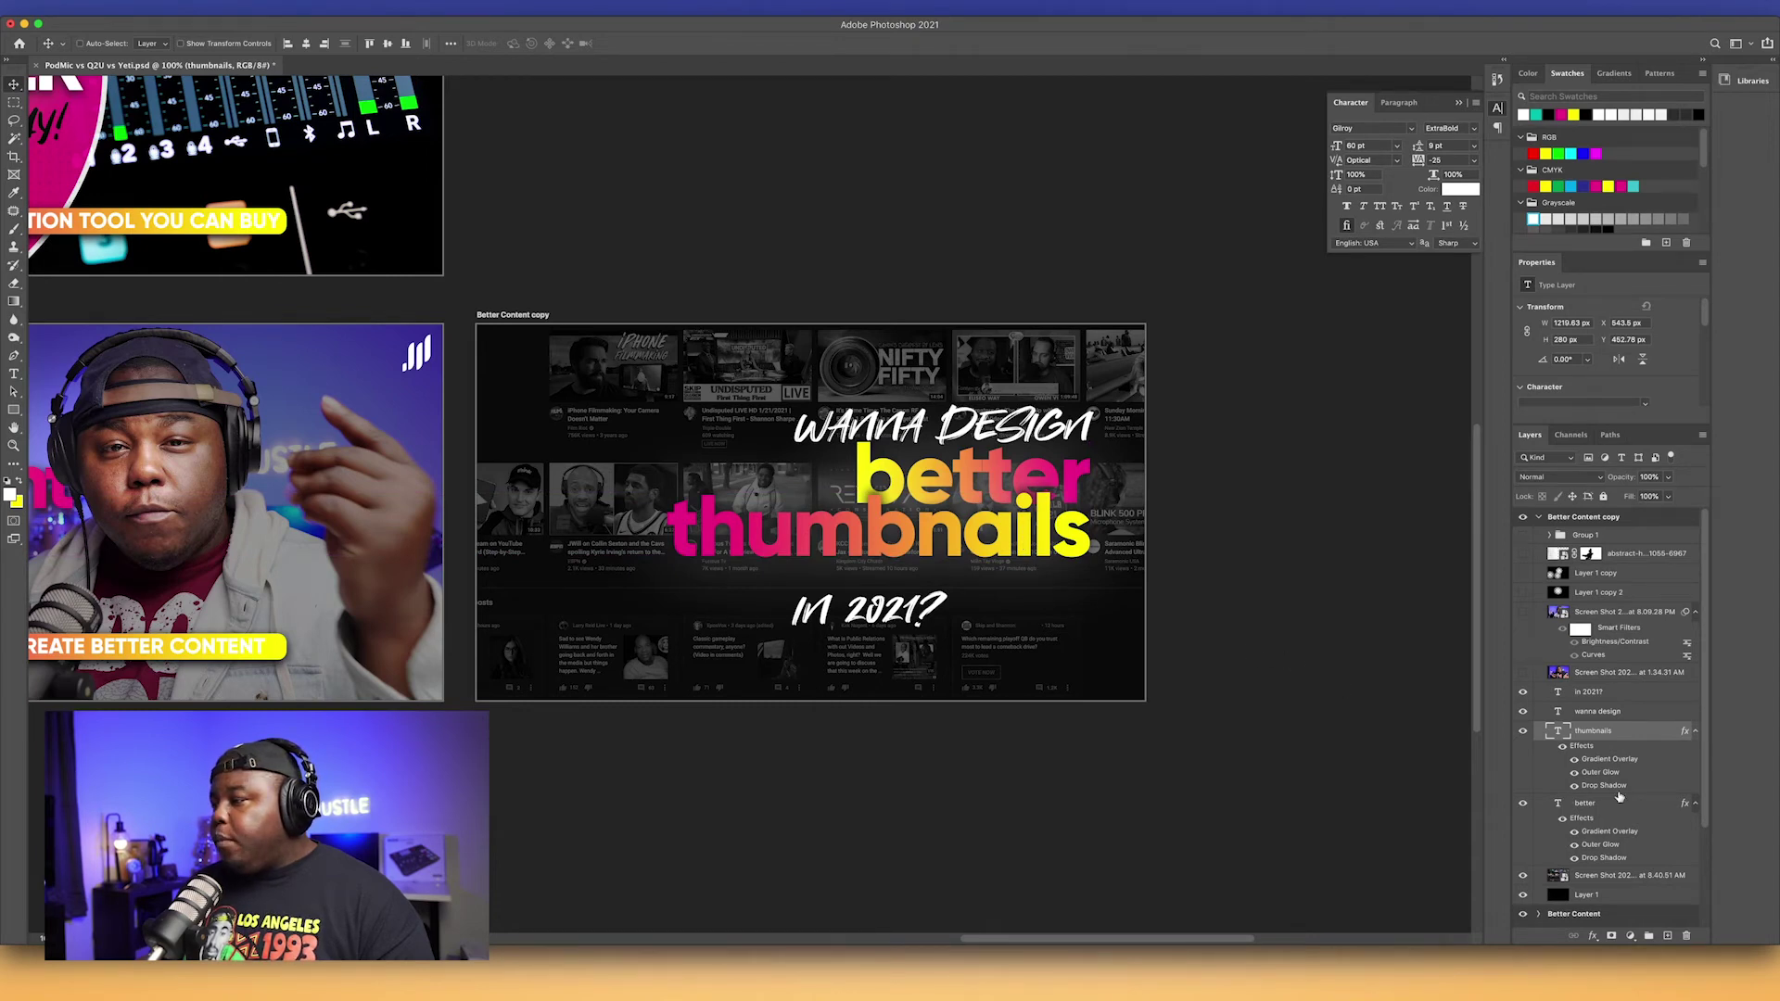
Step: Switch off the Gradient Overlay effect on 'better'
click(1573, 832)
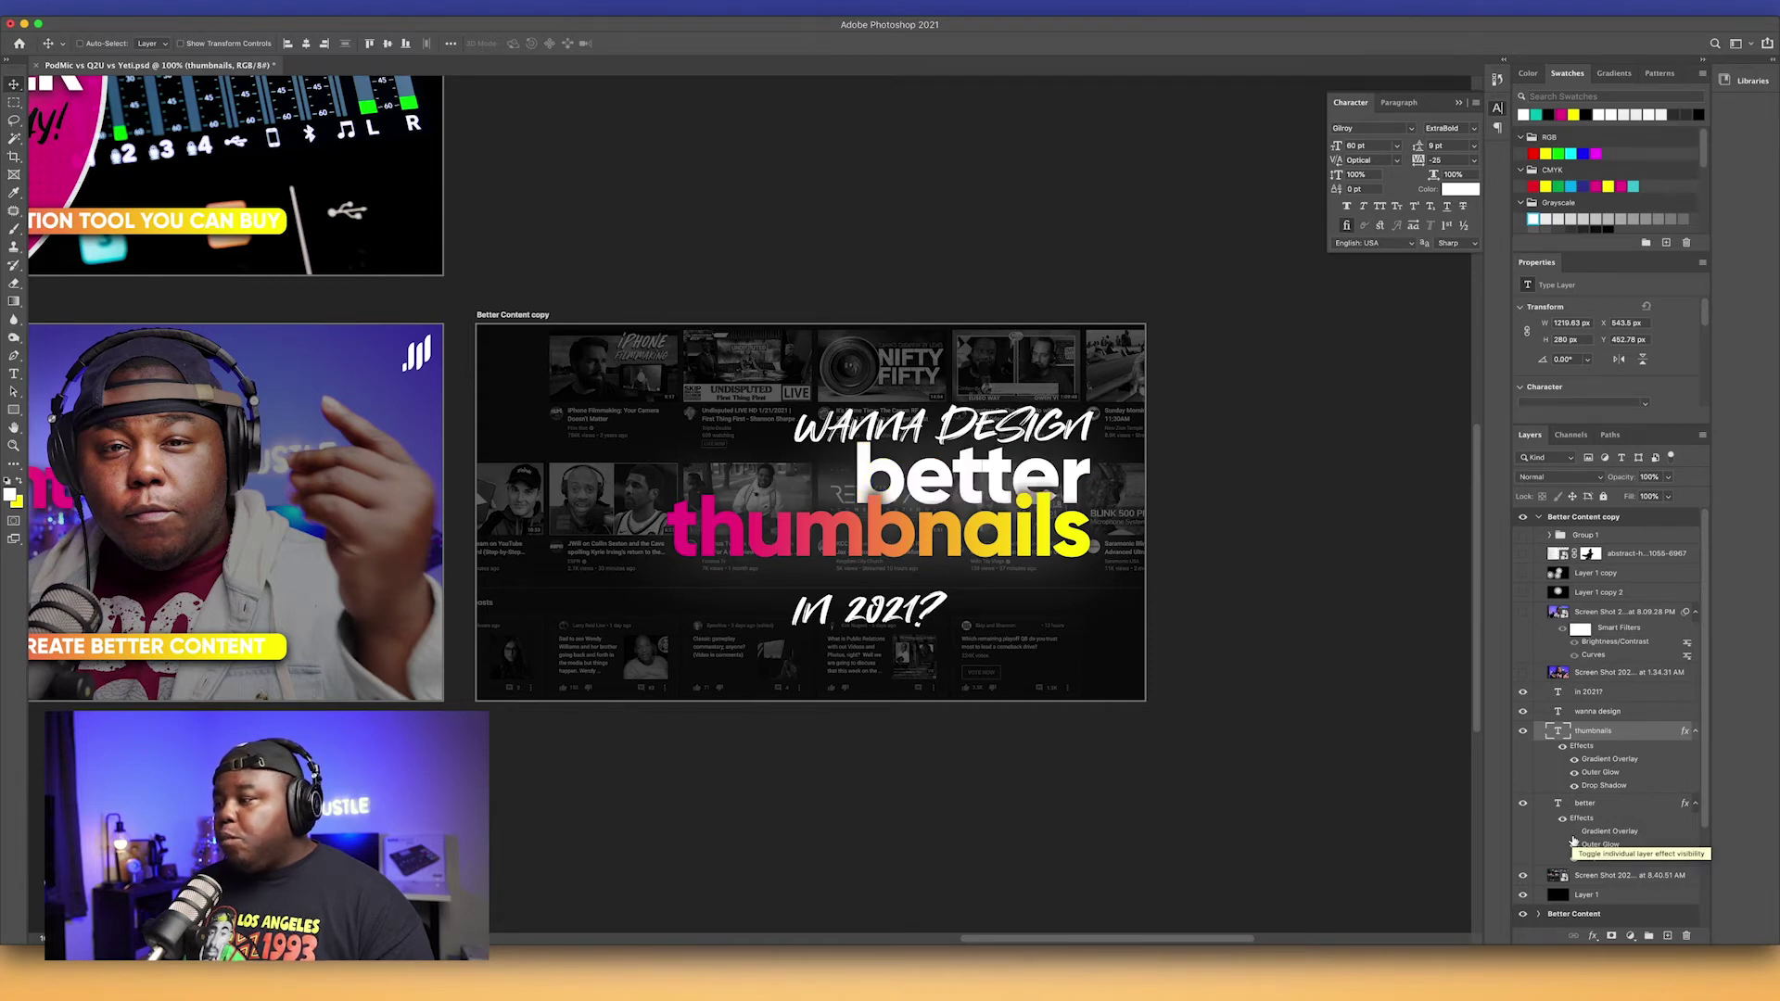
click(1574, 833)
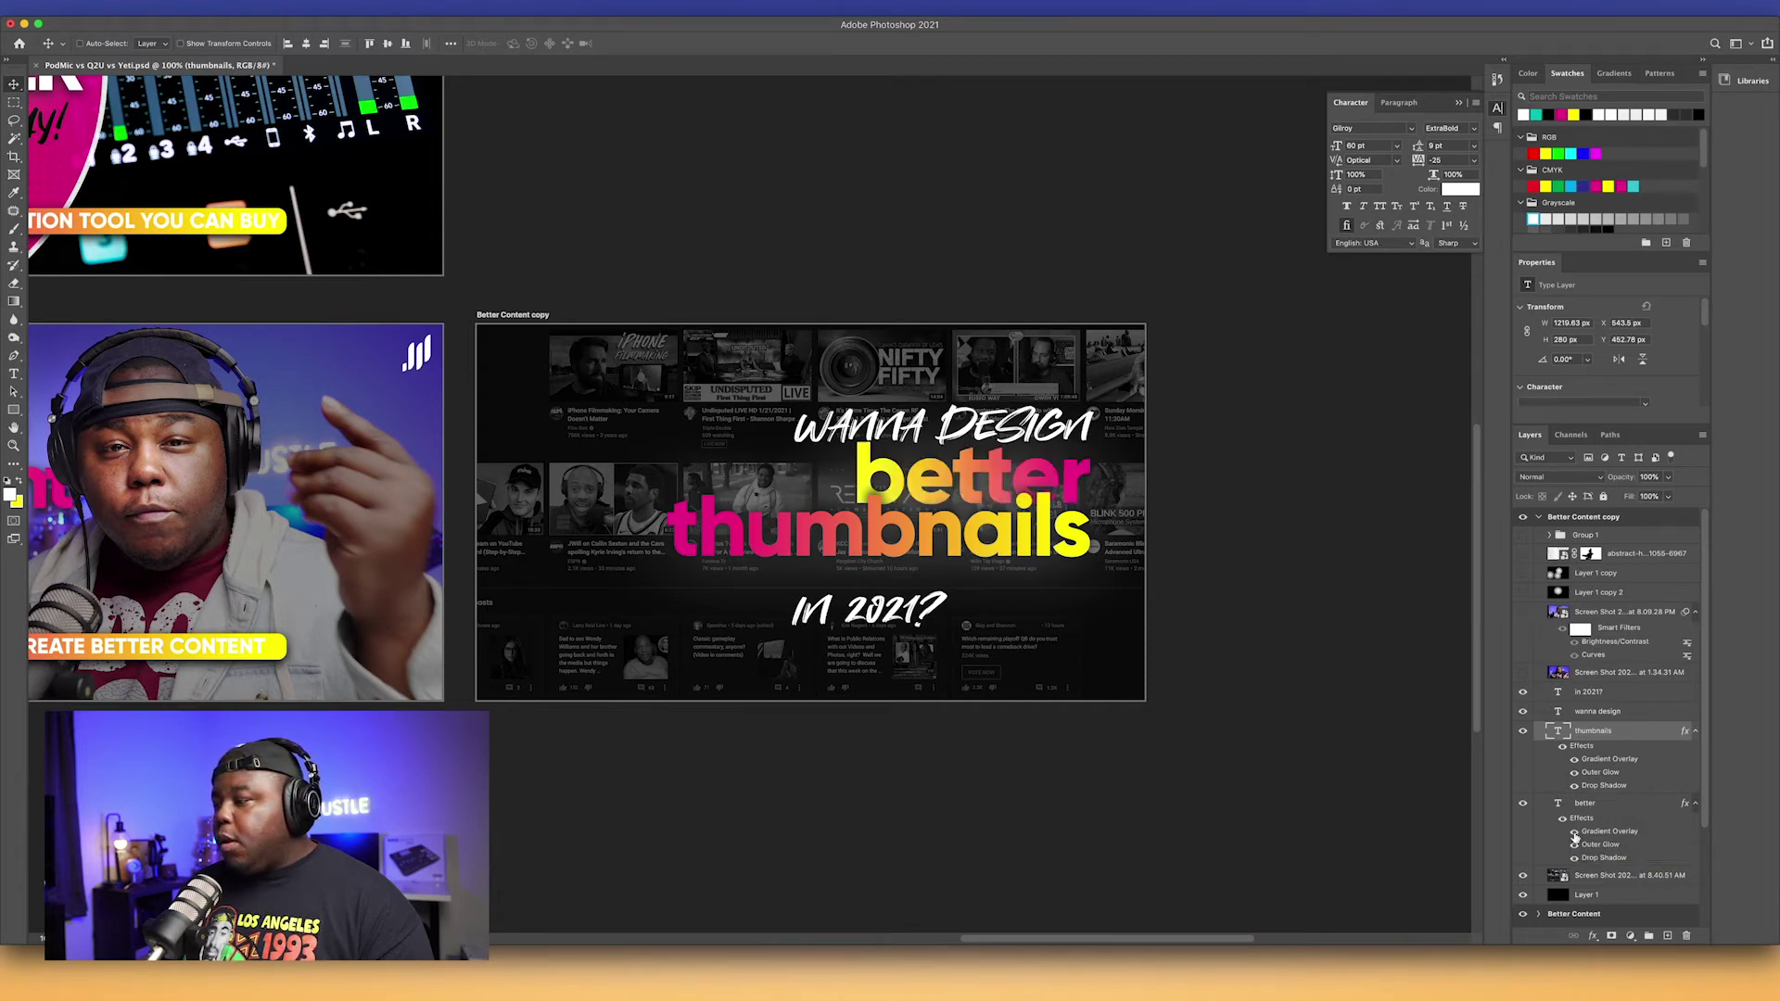
click(1573, 832)
Step: Try a magenta Color Overlay sampled from 'thumbnails' on better, then cancel the Layer Style
double_click(1579, 819)
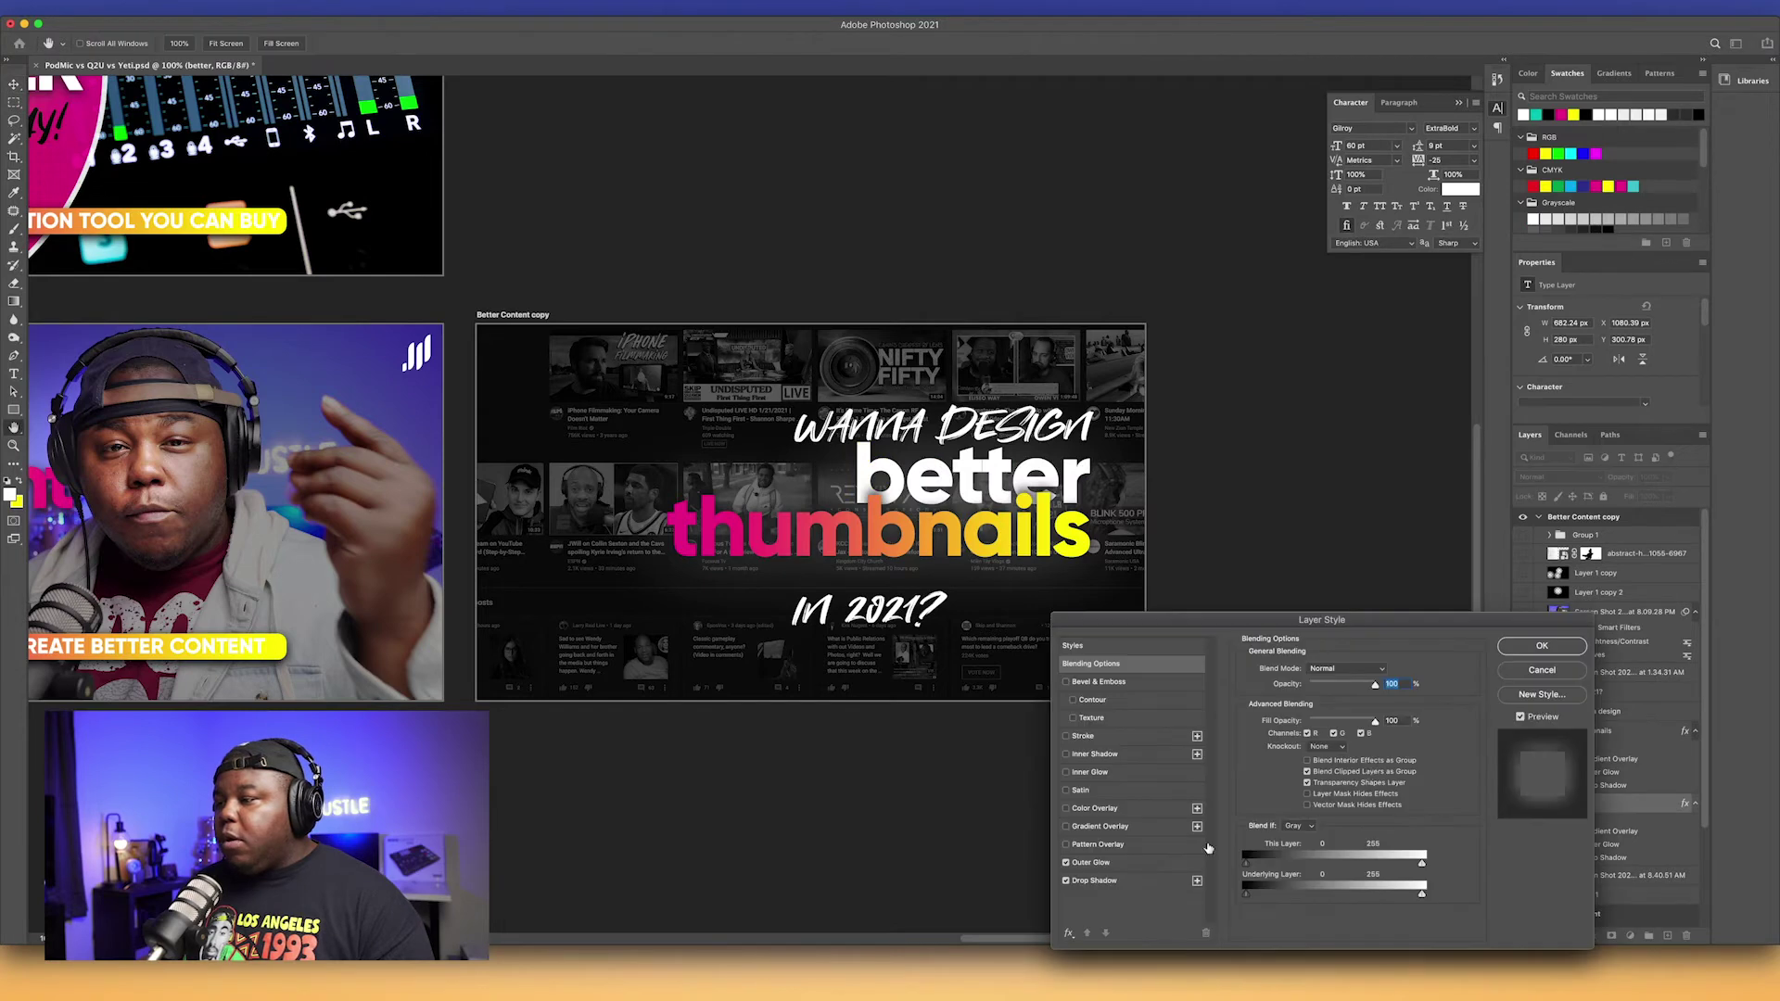
click(1072, 810)
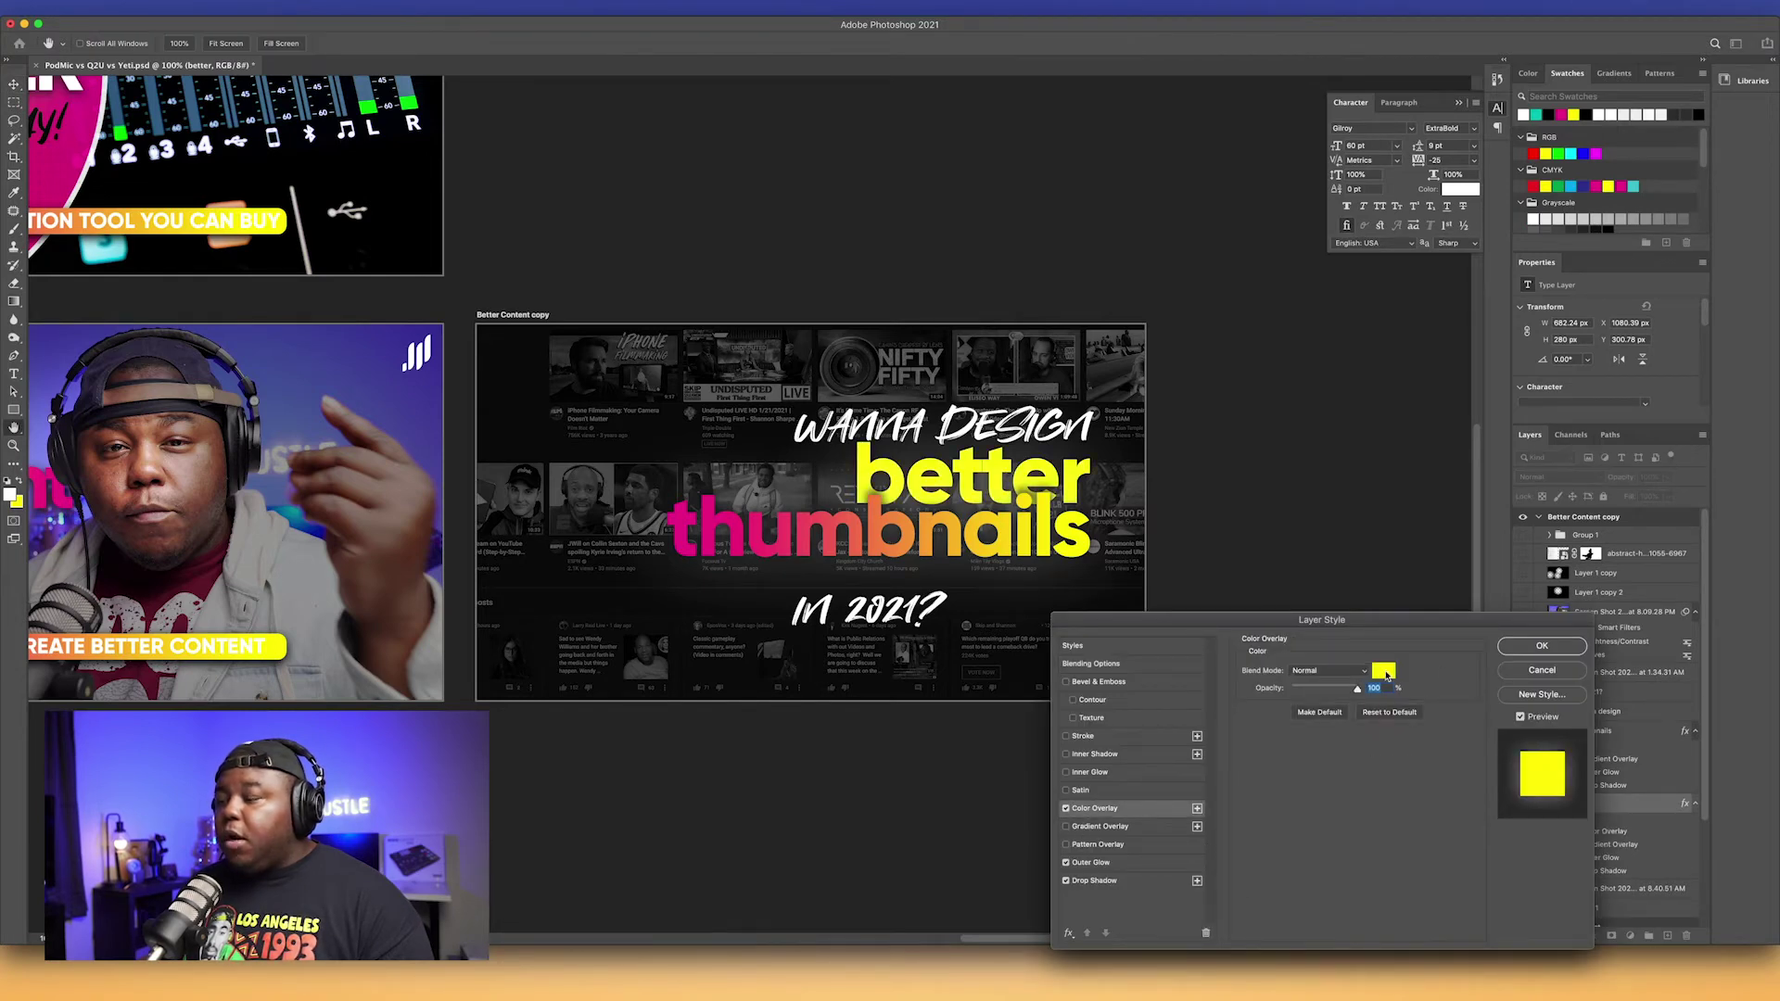
click(1385, 671)
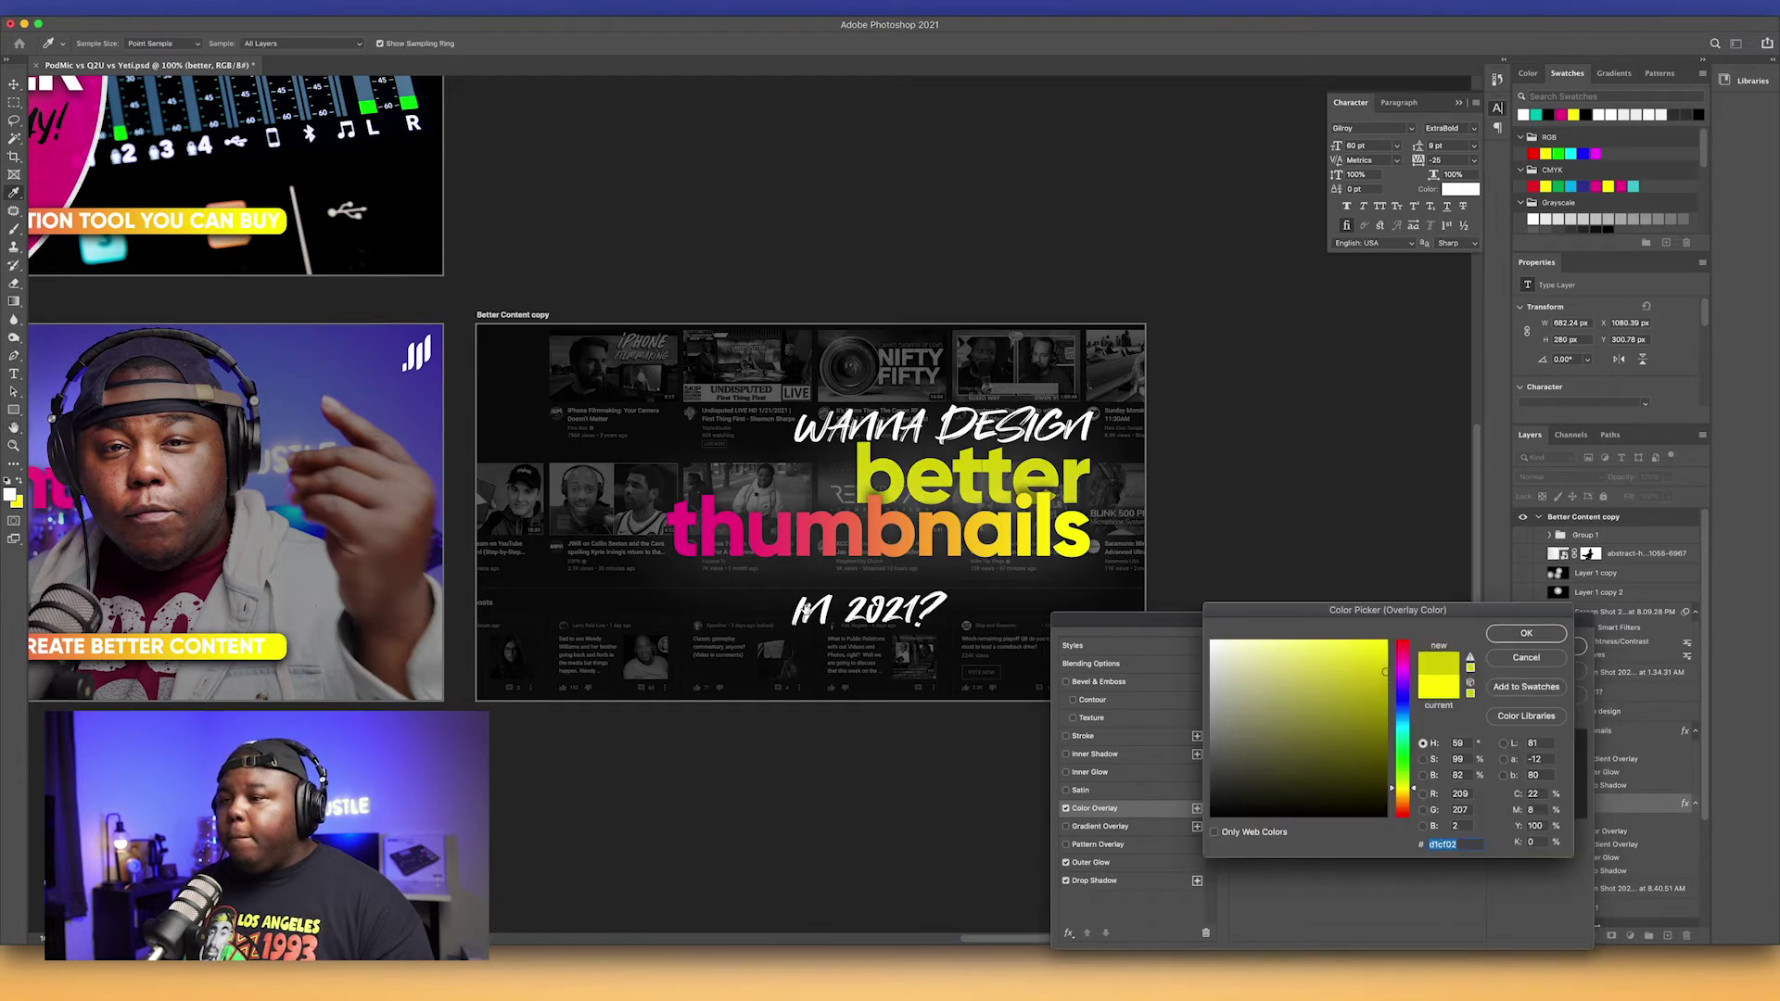
click(684, 532)
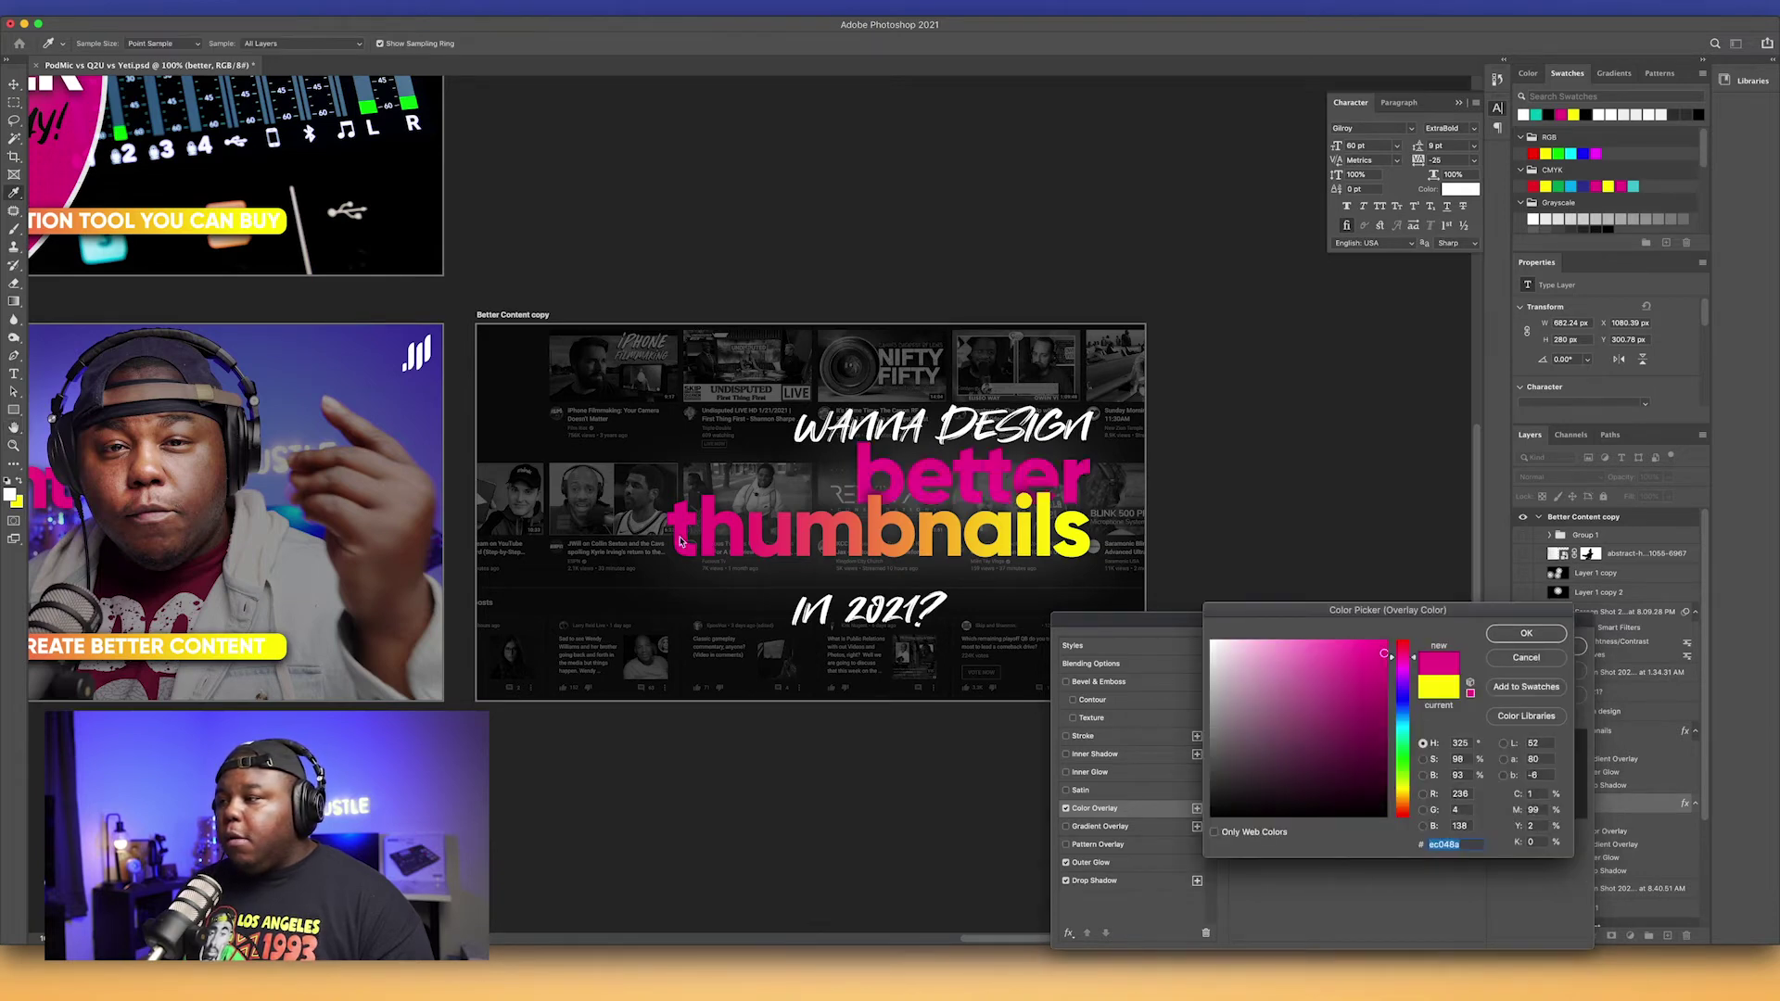
click(1548, 635)
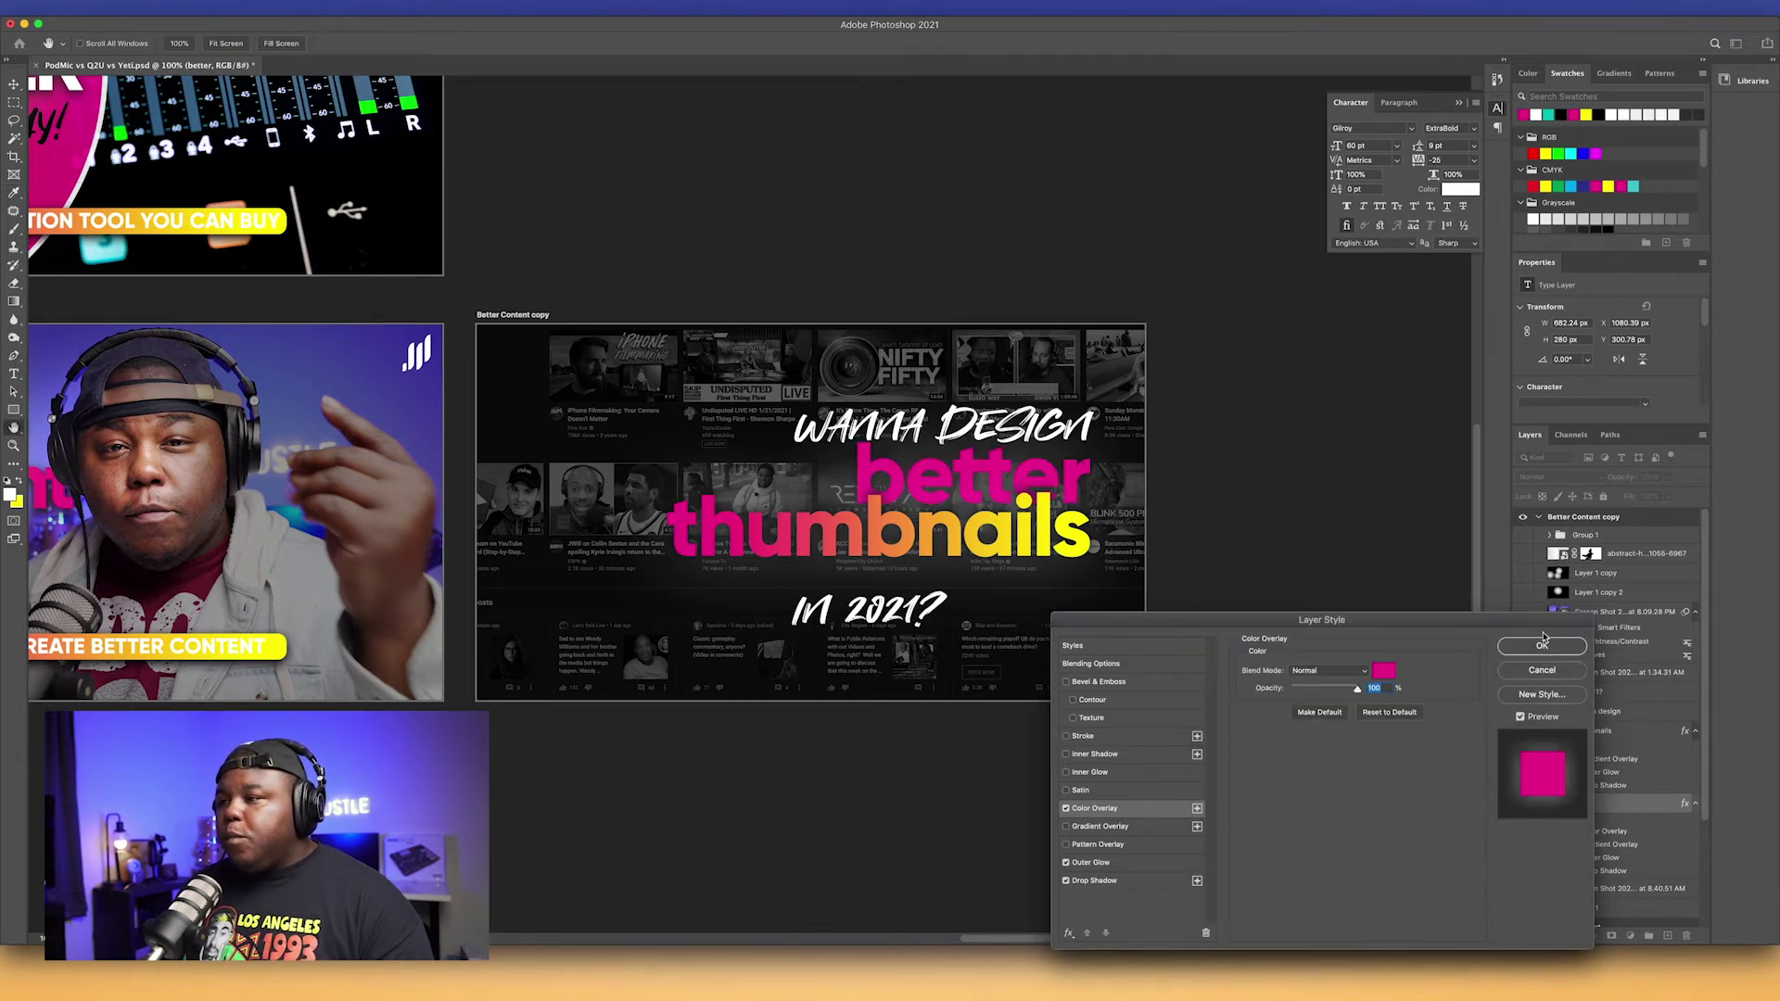
click(1560, 674)
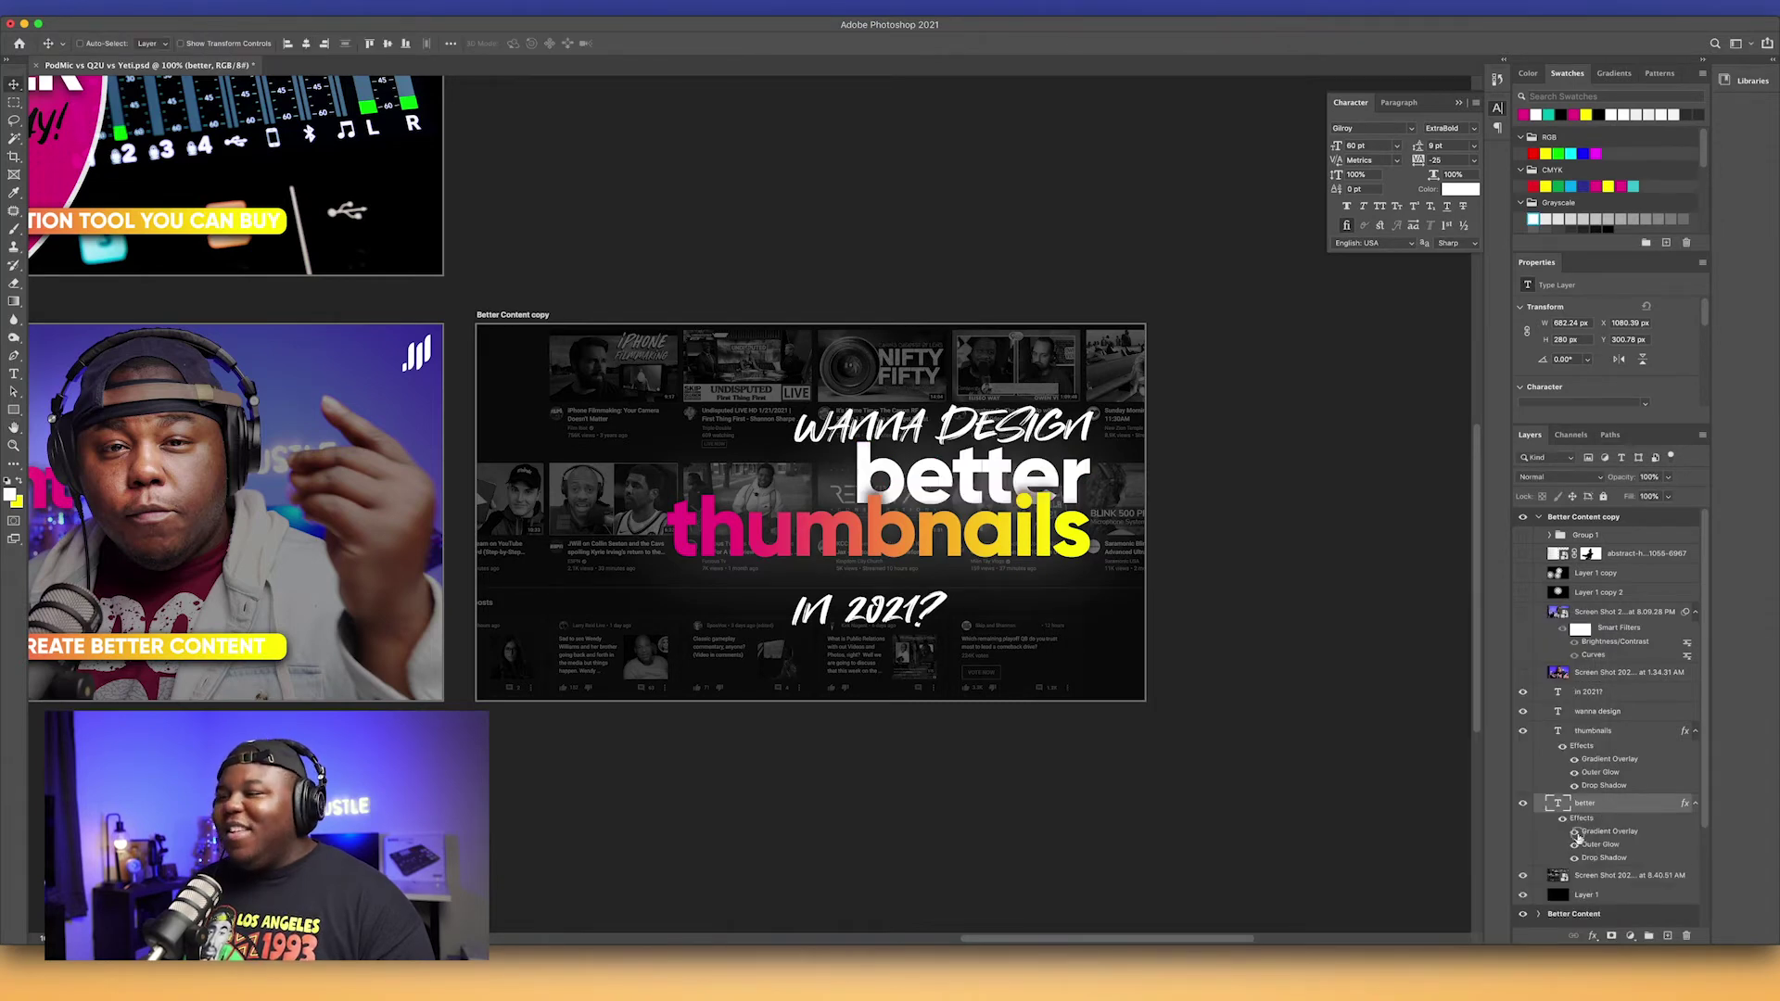
Step: Re-enable better's gradient overlay and nudge 'better' and 'WANNA DESIGN' into their final positions
click(1575, 832)
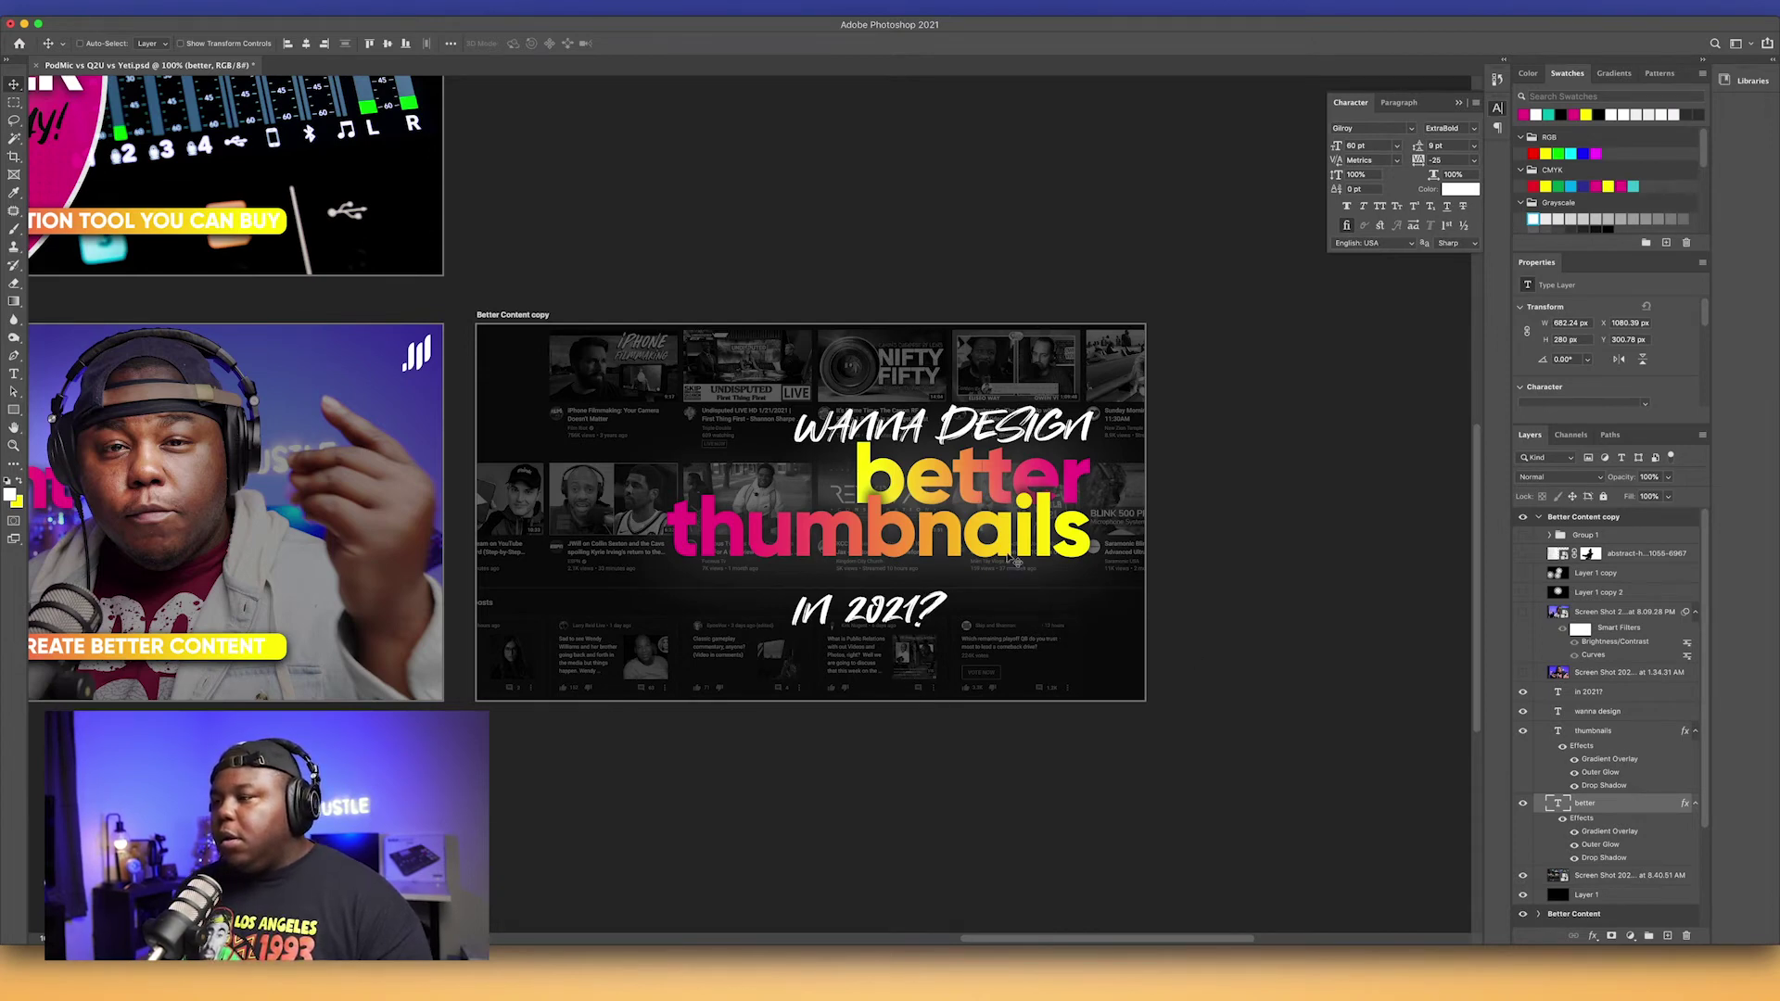
drag(1006, 548, 1005, 549)
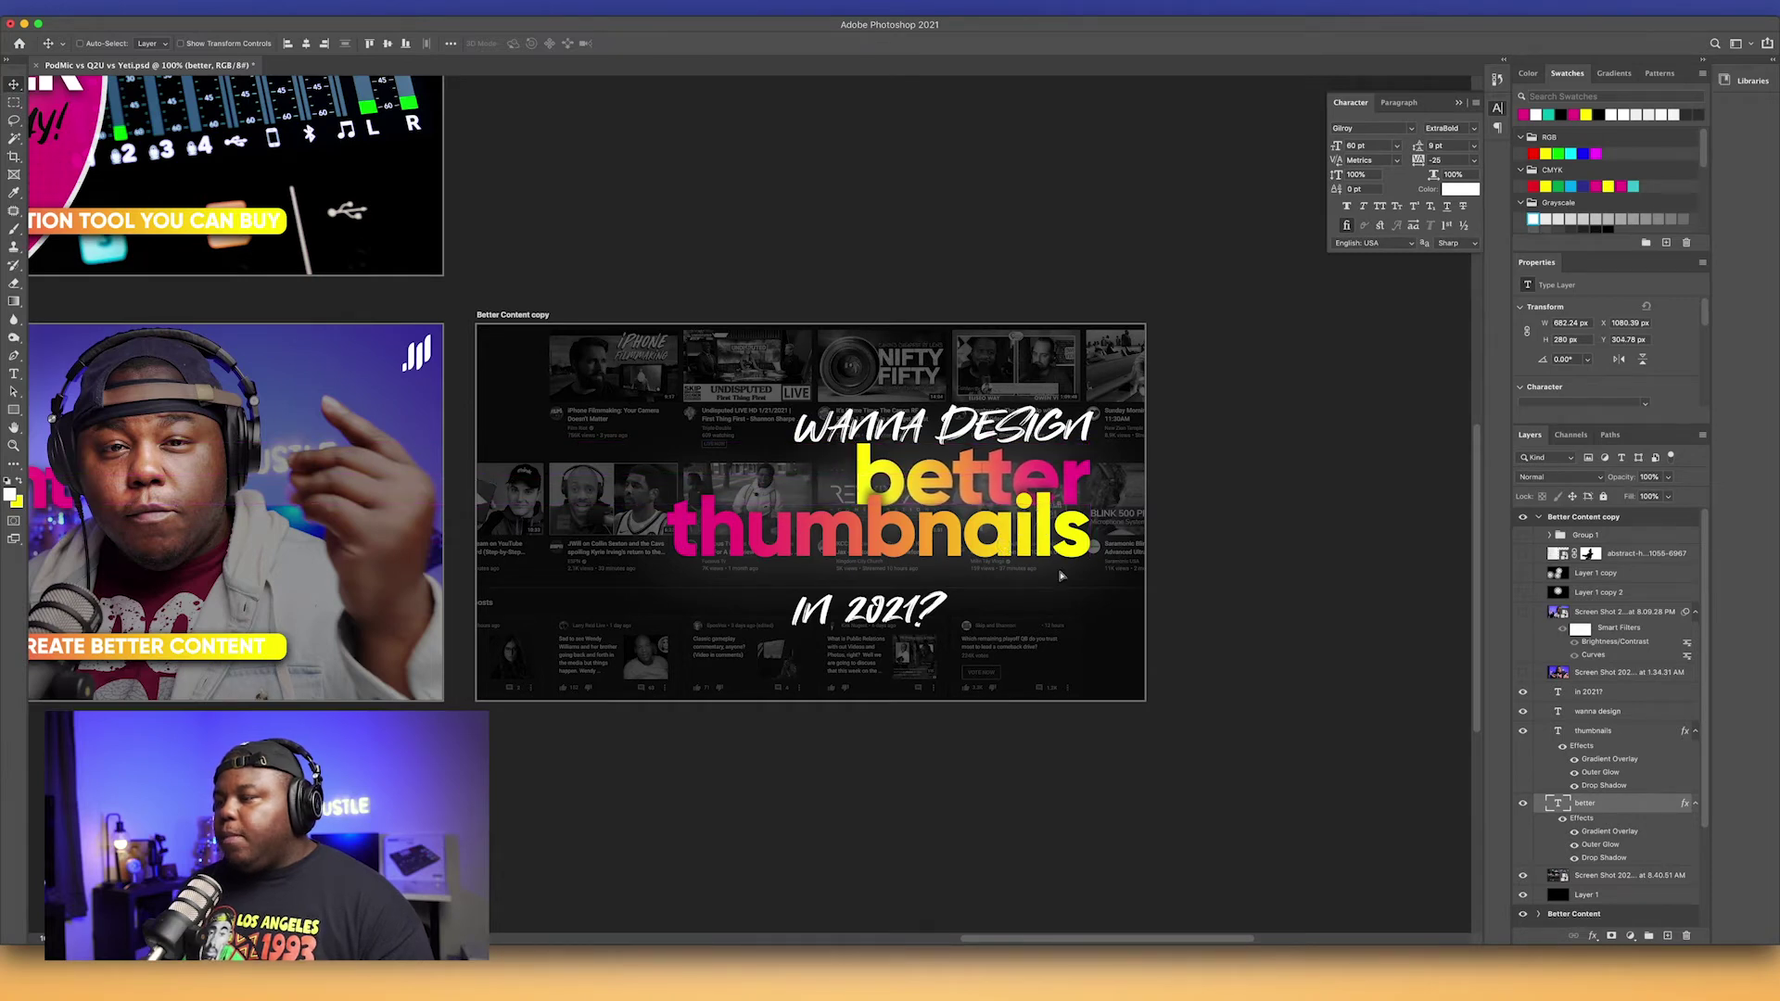
click(1613, 712)
drag(973, 432, 964, 431)
drag(983, 398, 979, 399)
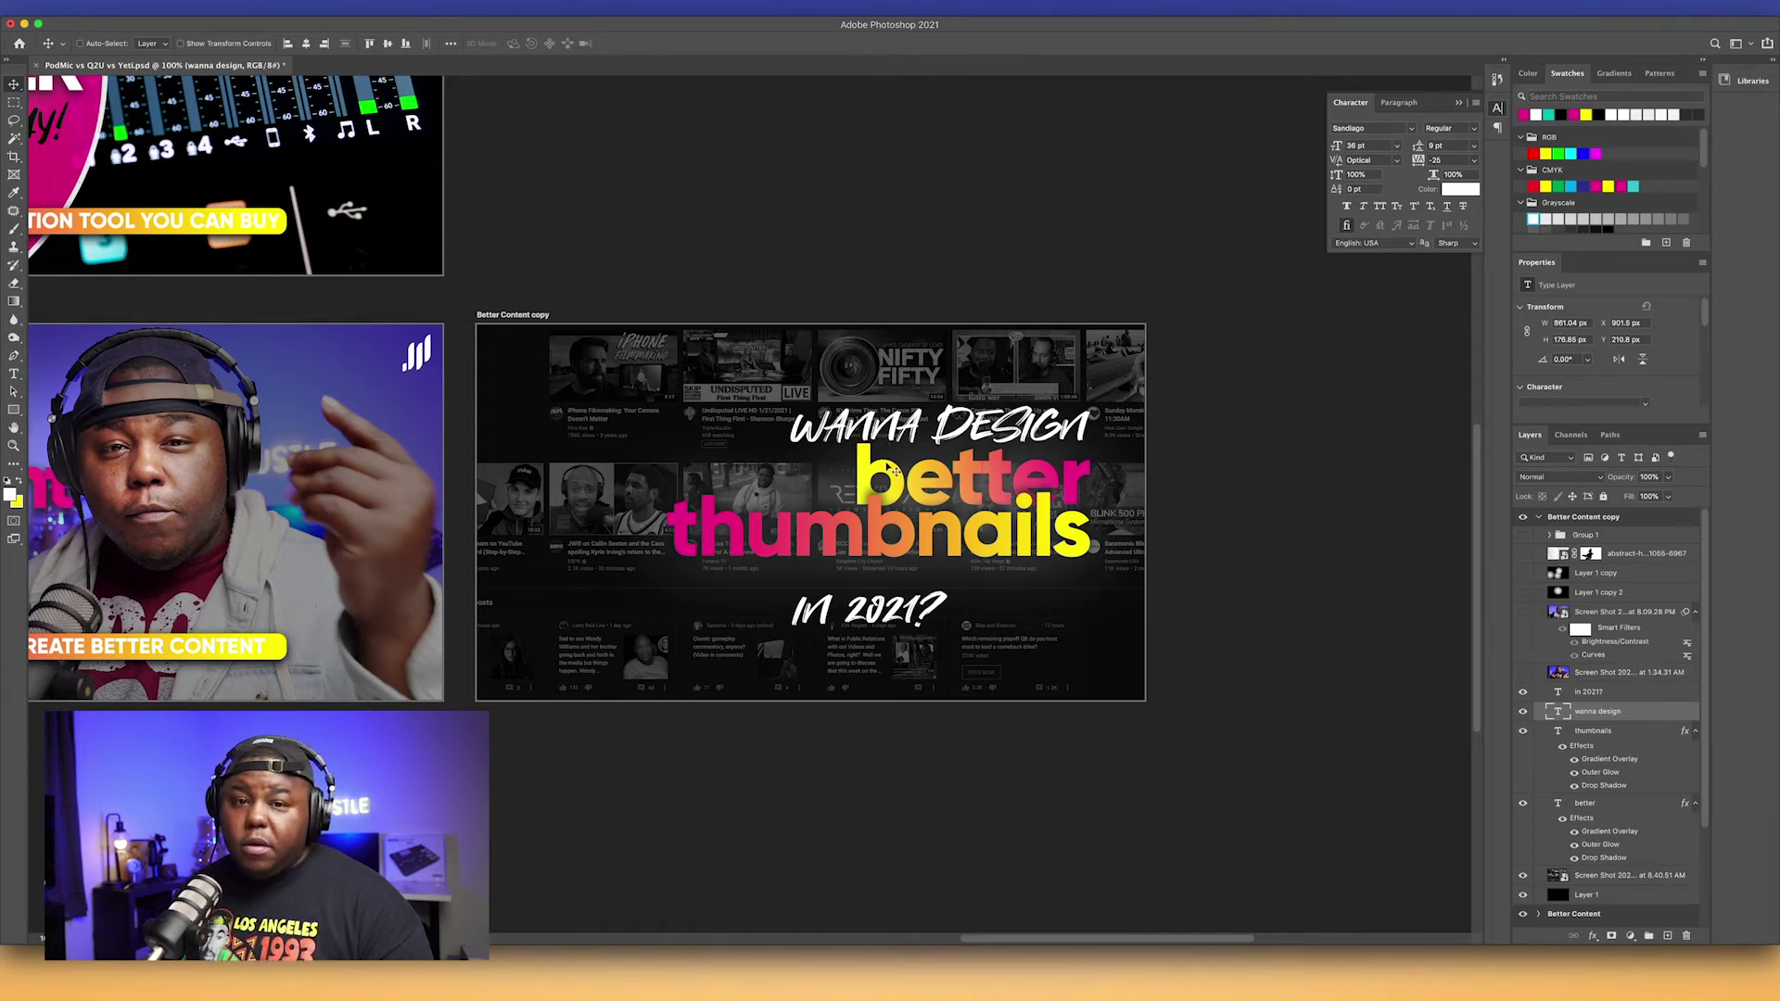
Step: Retype the text as 'WANNA' and 'DESIGN' on two separate lines
double_click(1558, 712)
key(Escape)
key(a)
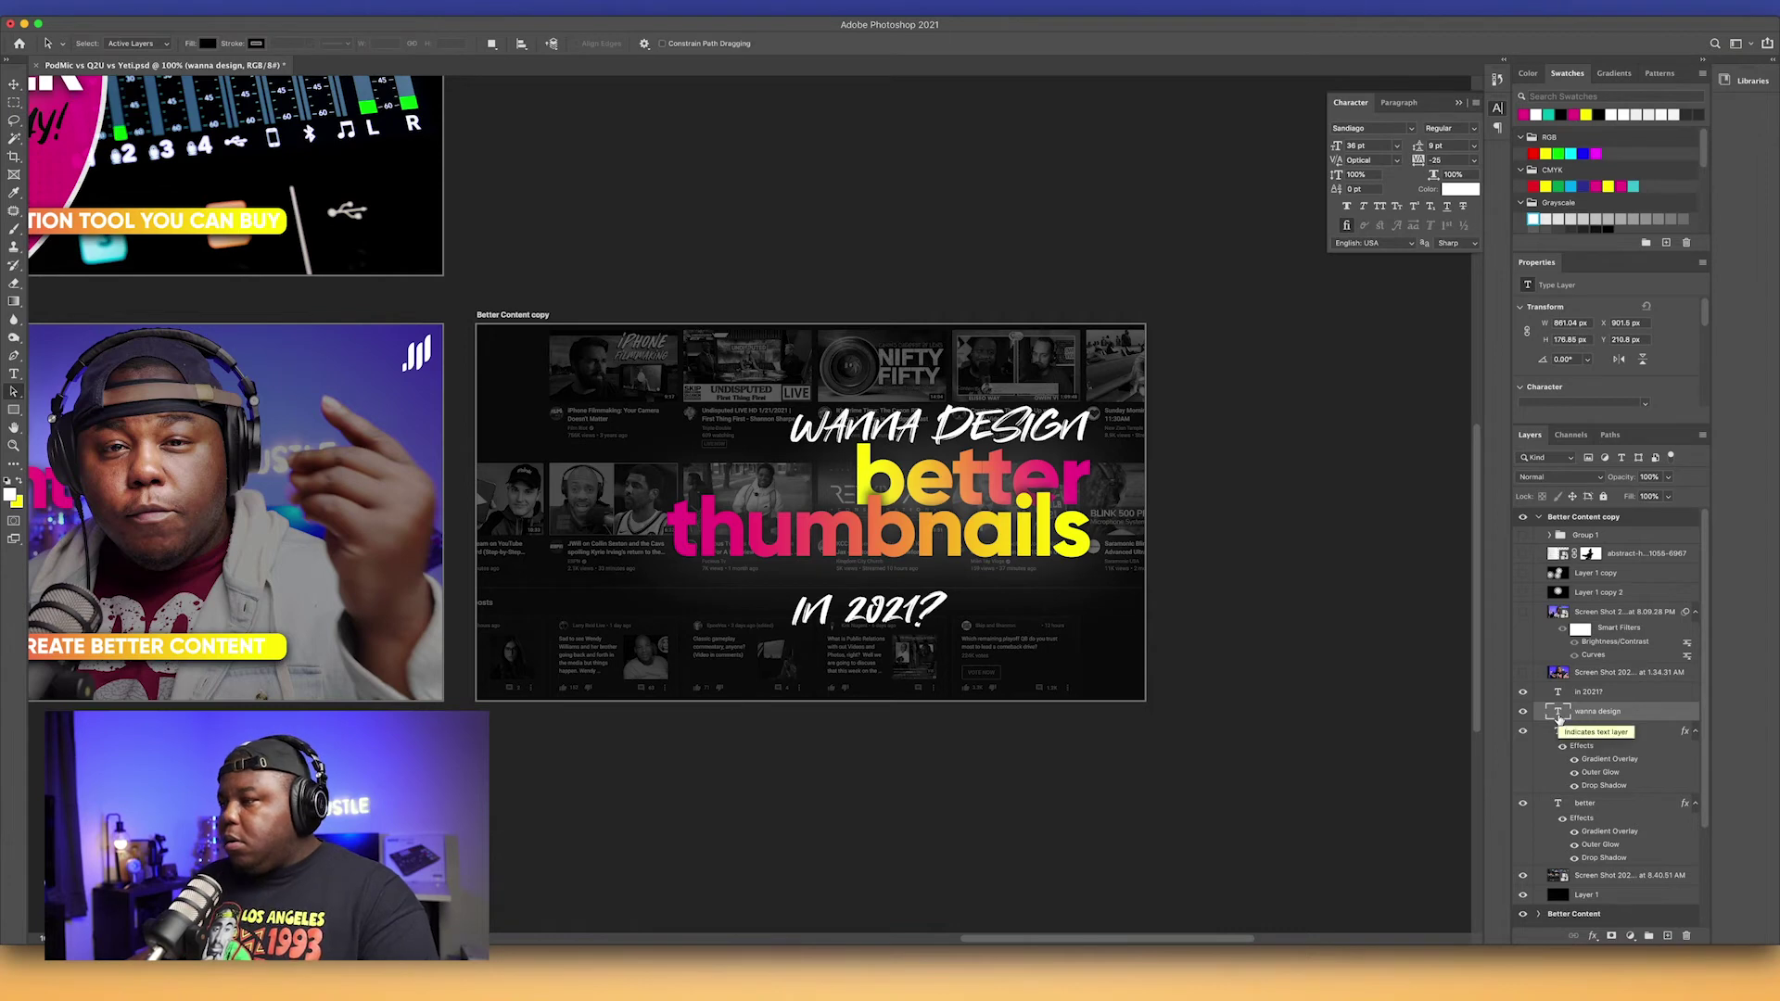
double_click(1558, 713)
text(WANNA)
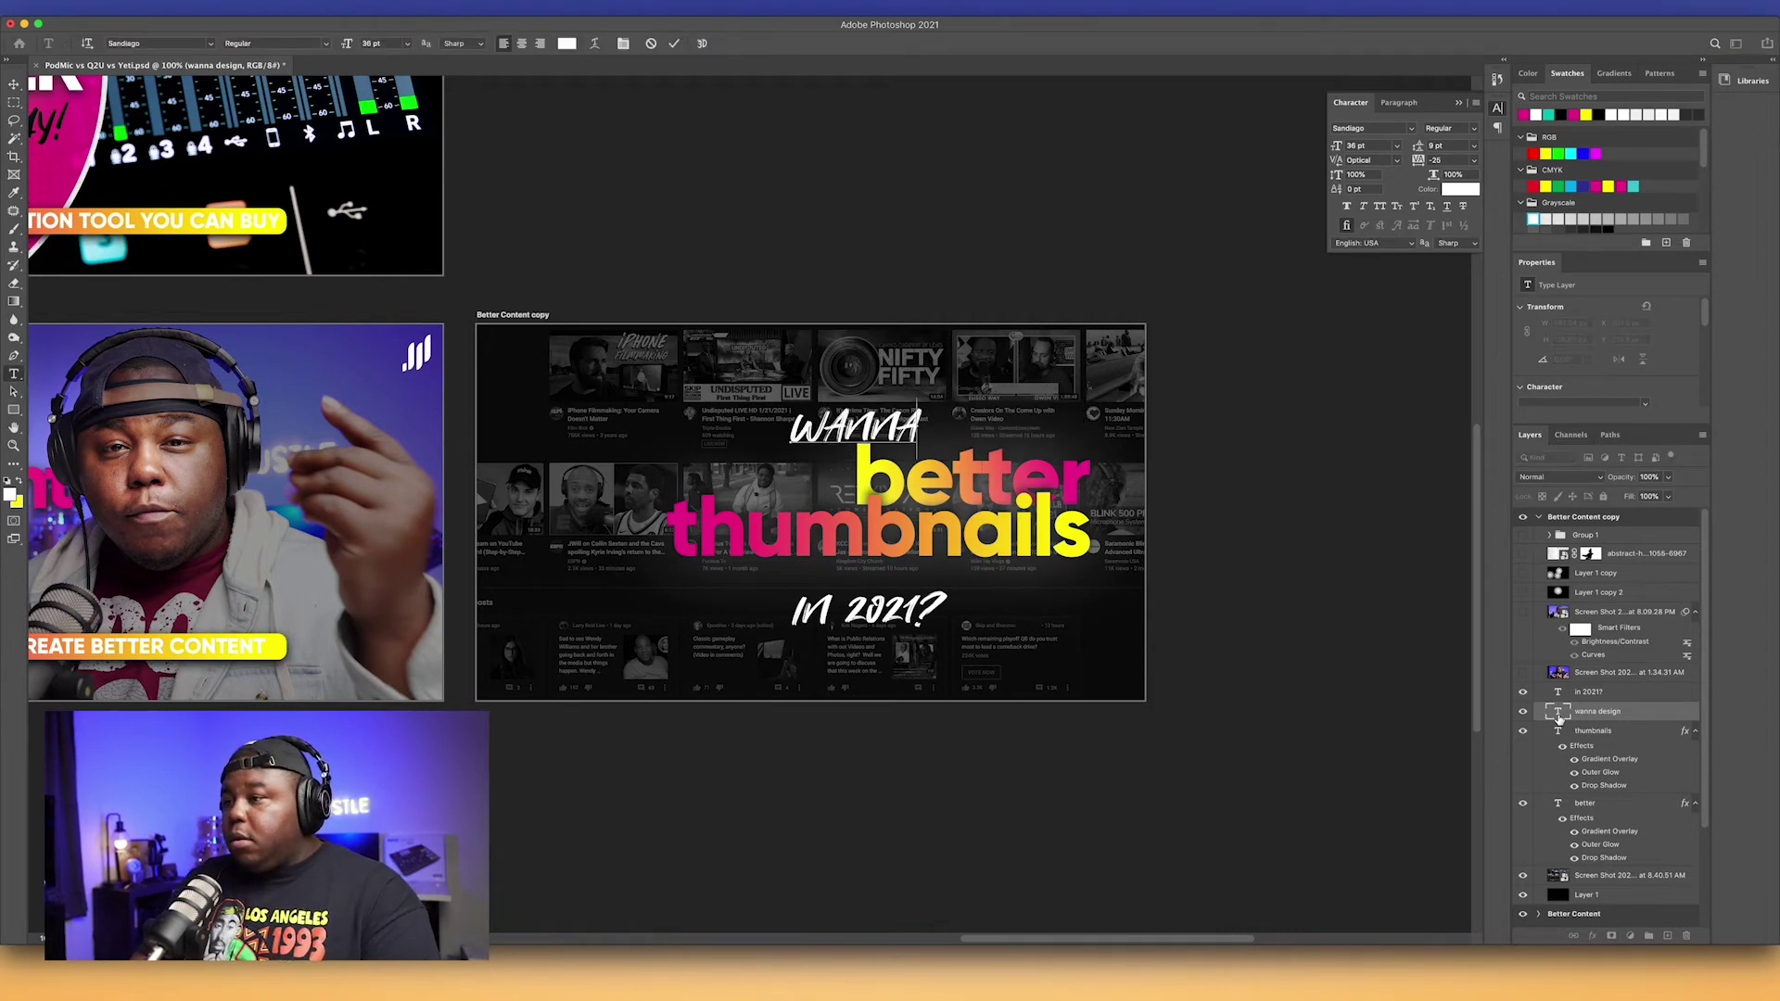
key(Return)
text(DESIGN)
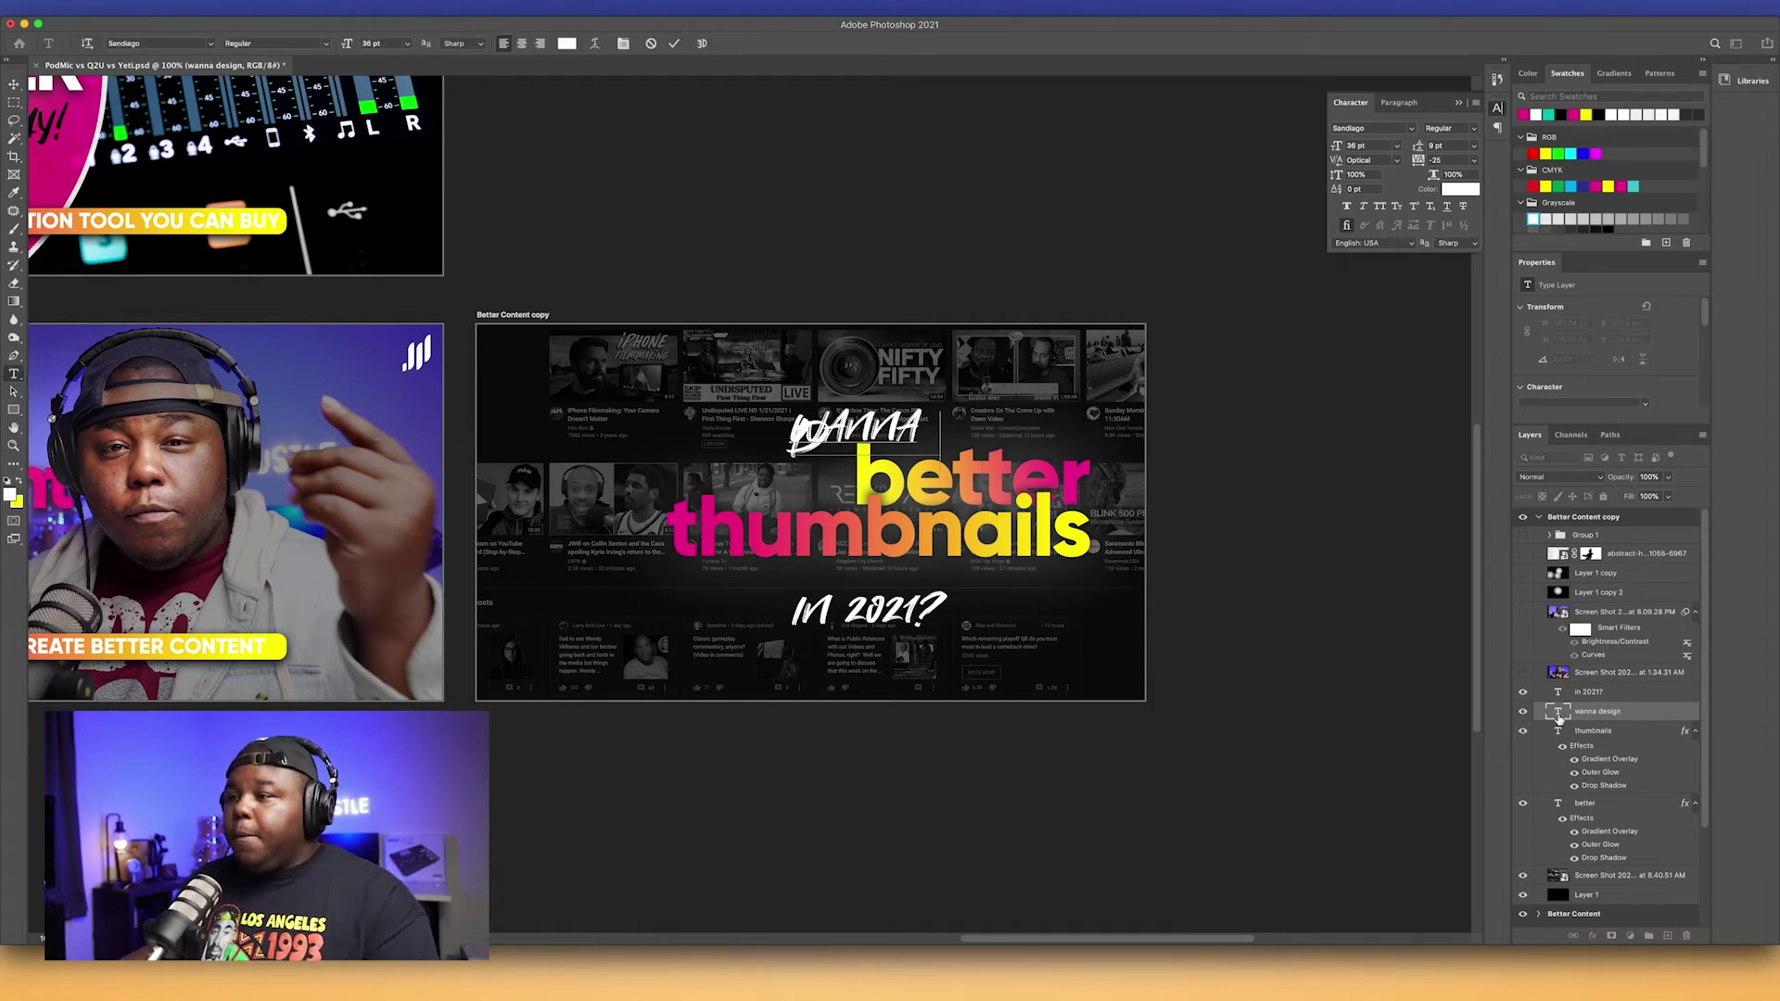
click(674, 44)
key(a)
Step: Loosen the leading of the two-line text in the Character panel
click(1475, 149)
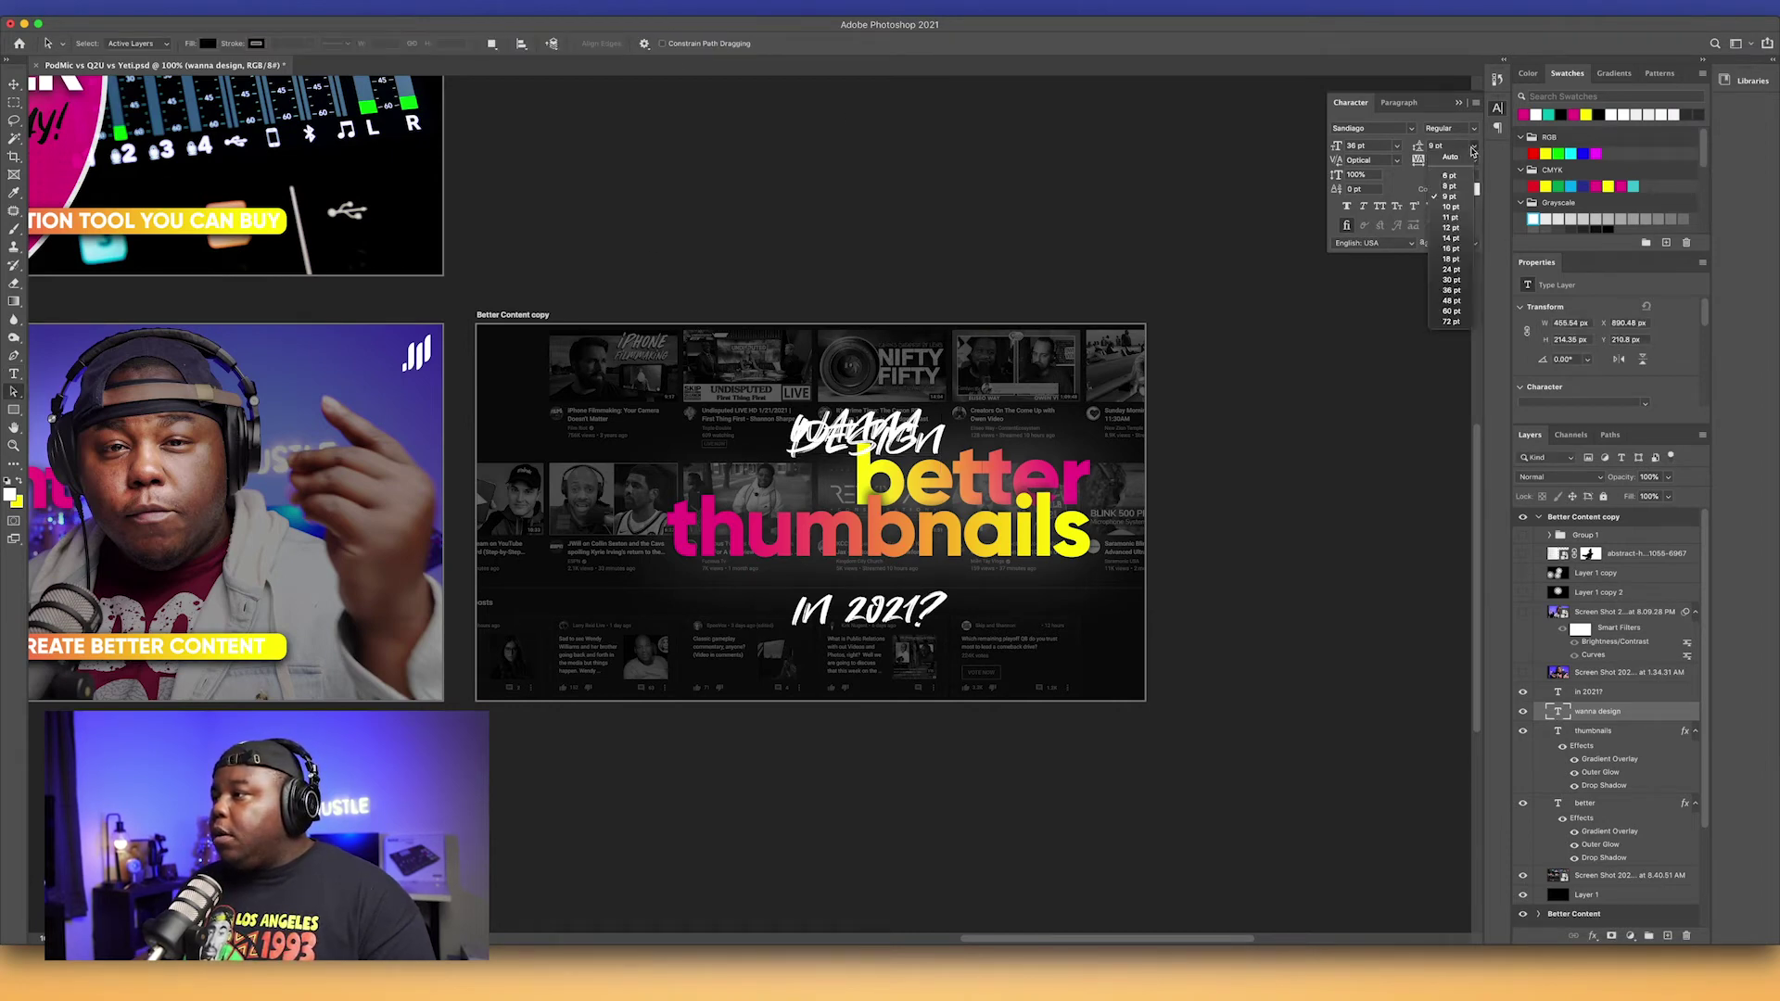
click(1453, 280)
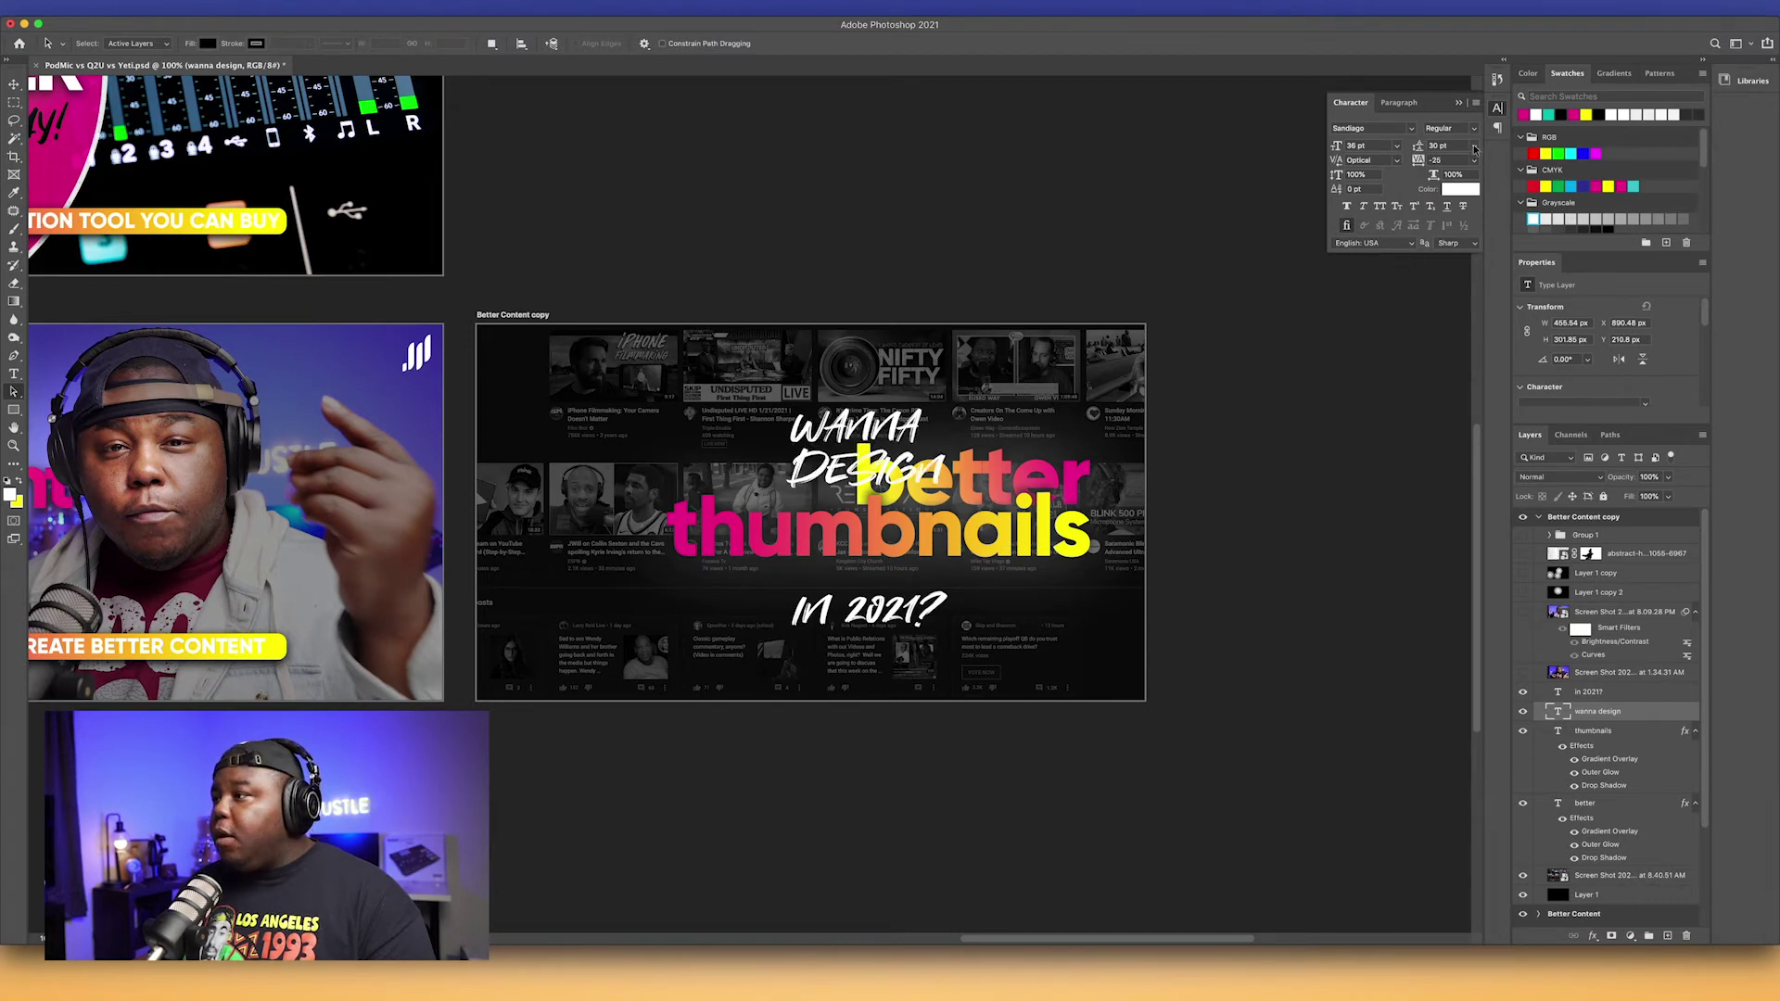
click(1474, 149)
click(1453, 274)
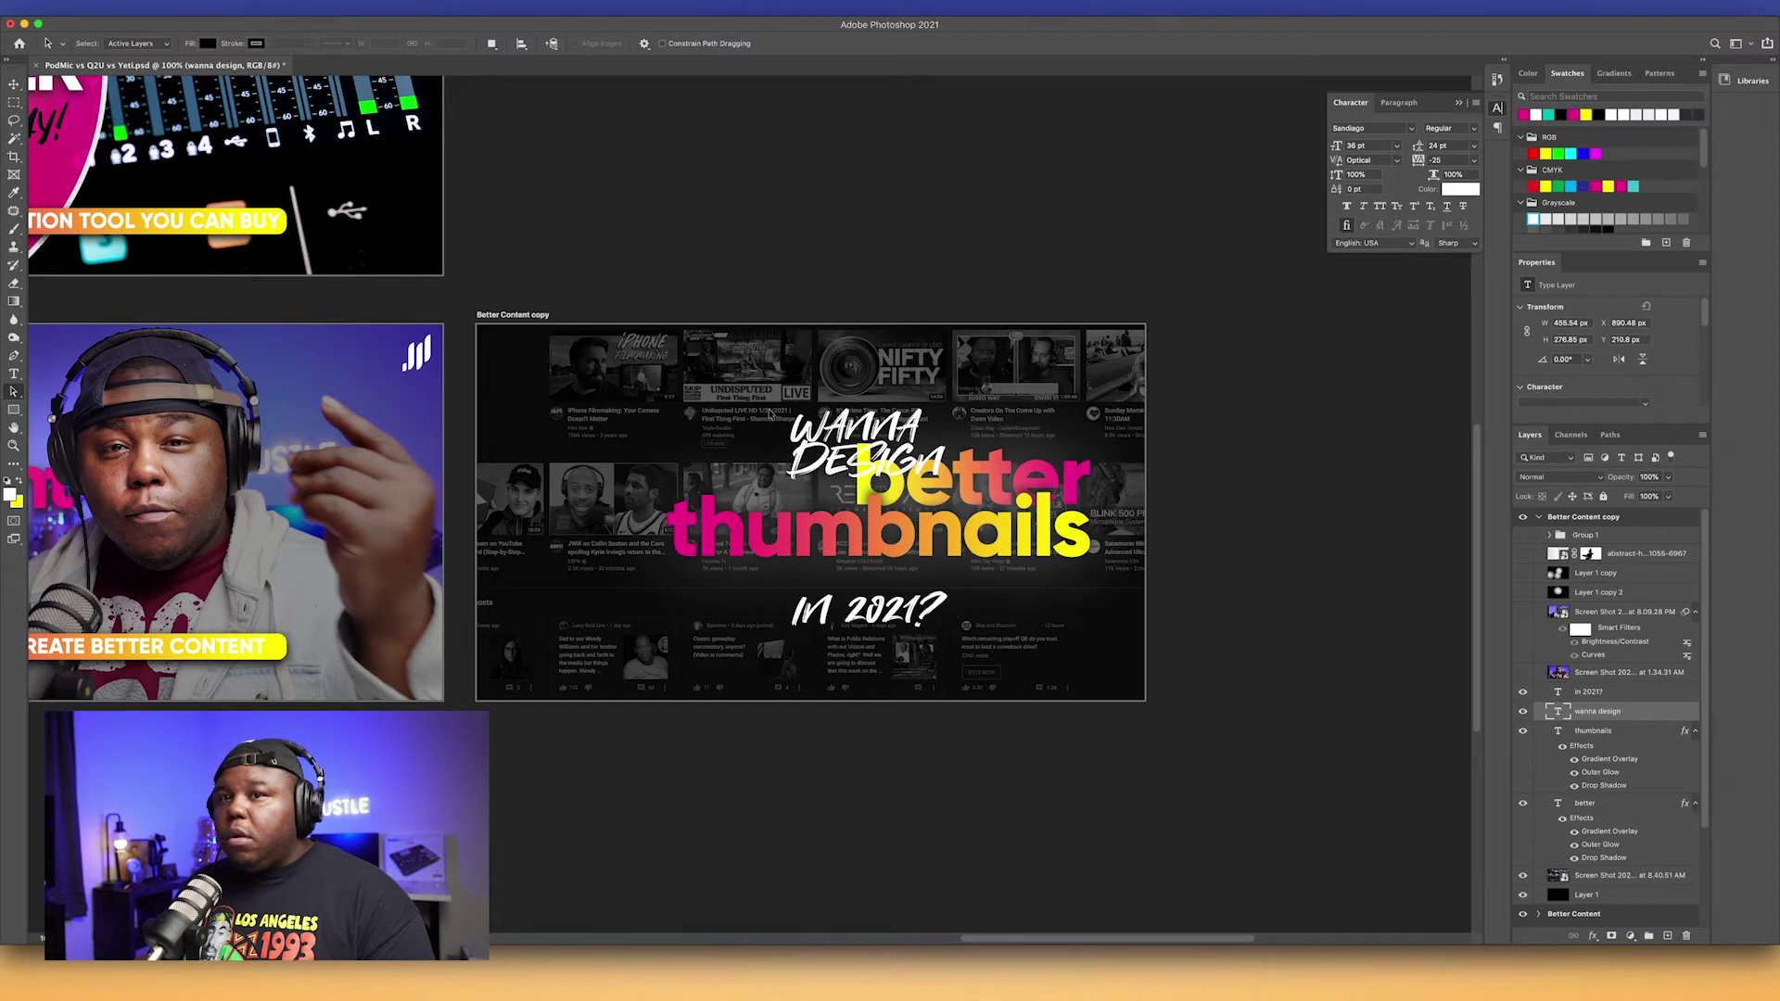
click(14, 84)
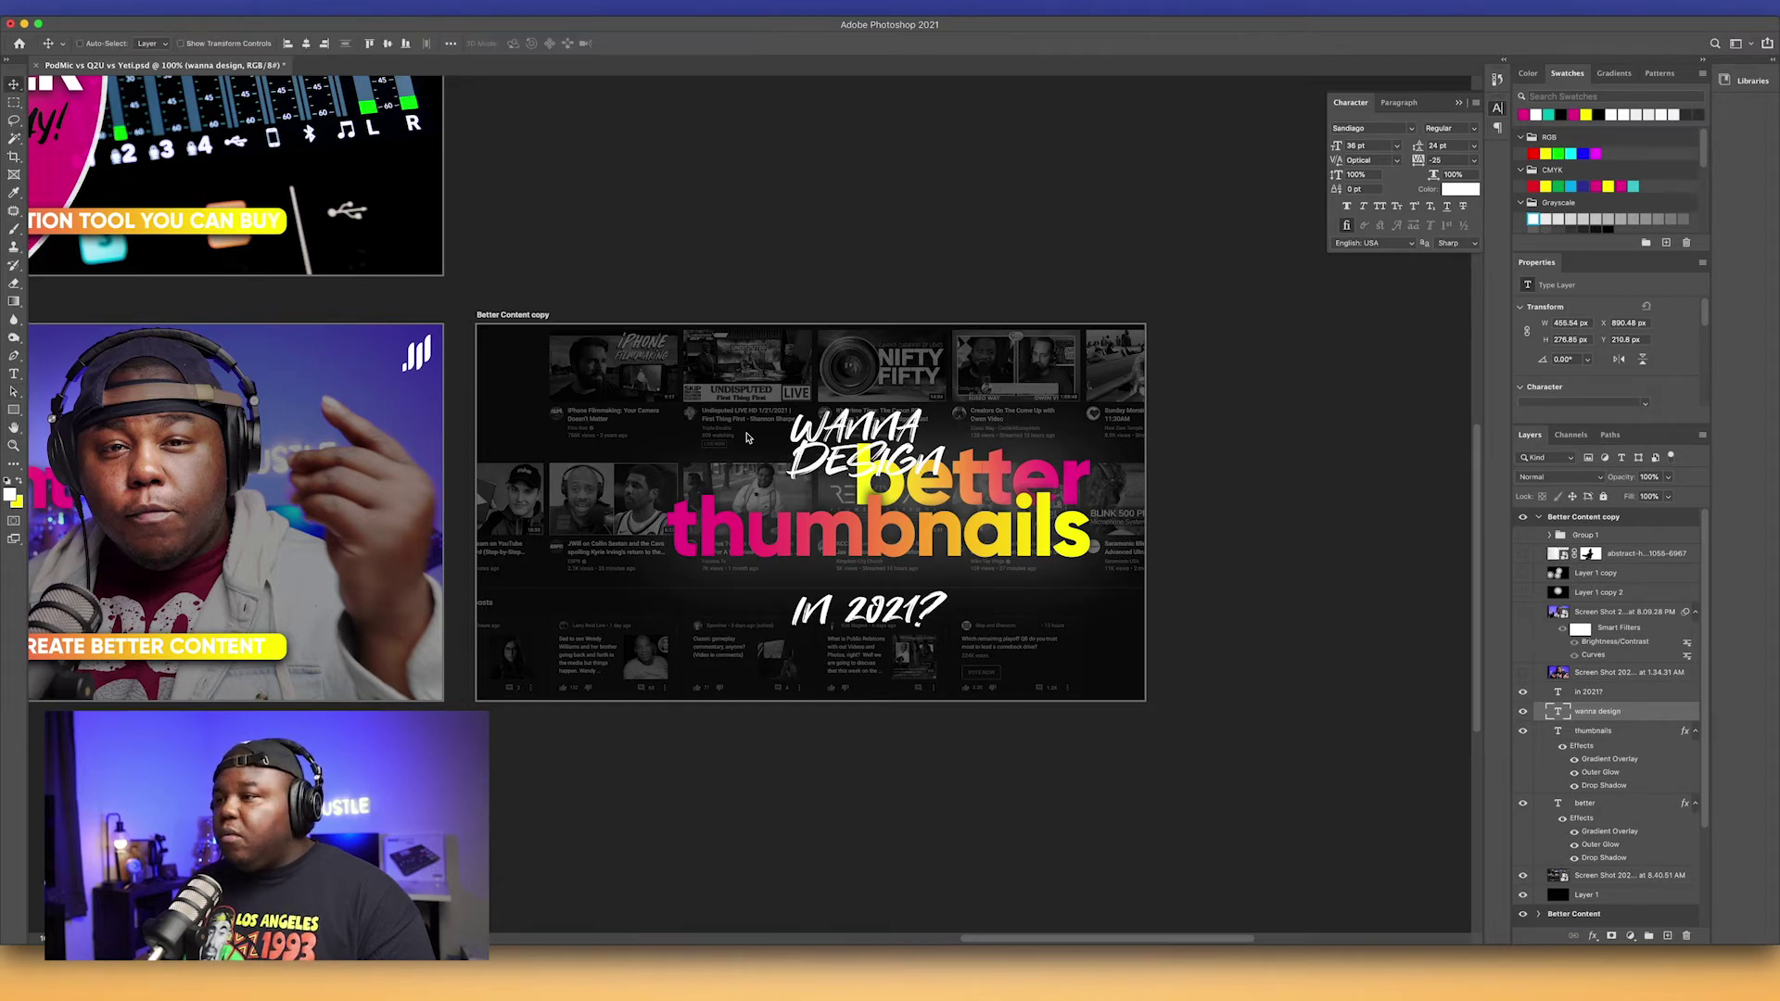
Step: Set WANNA DESIGN above the right end of 'better' and move 'in 2021?' up under 'thumbnails'
drag(747, 438, 898, 405)
drag(989, 369, 979, 364)
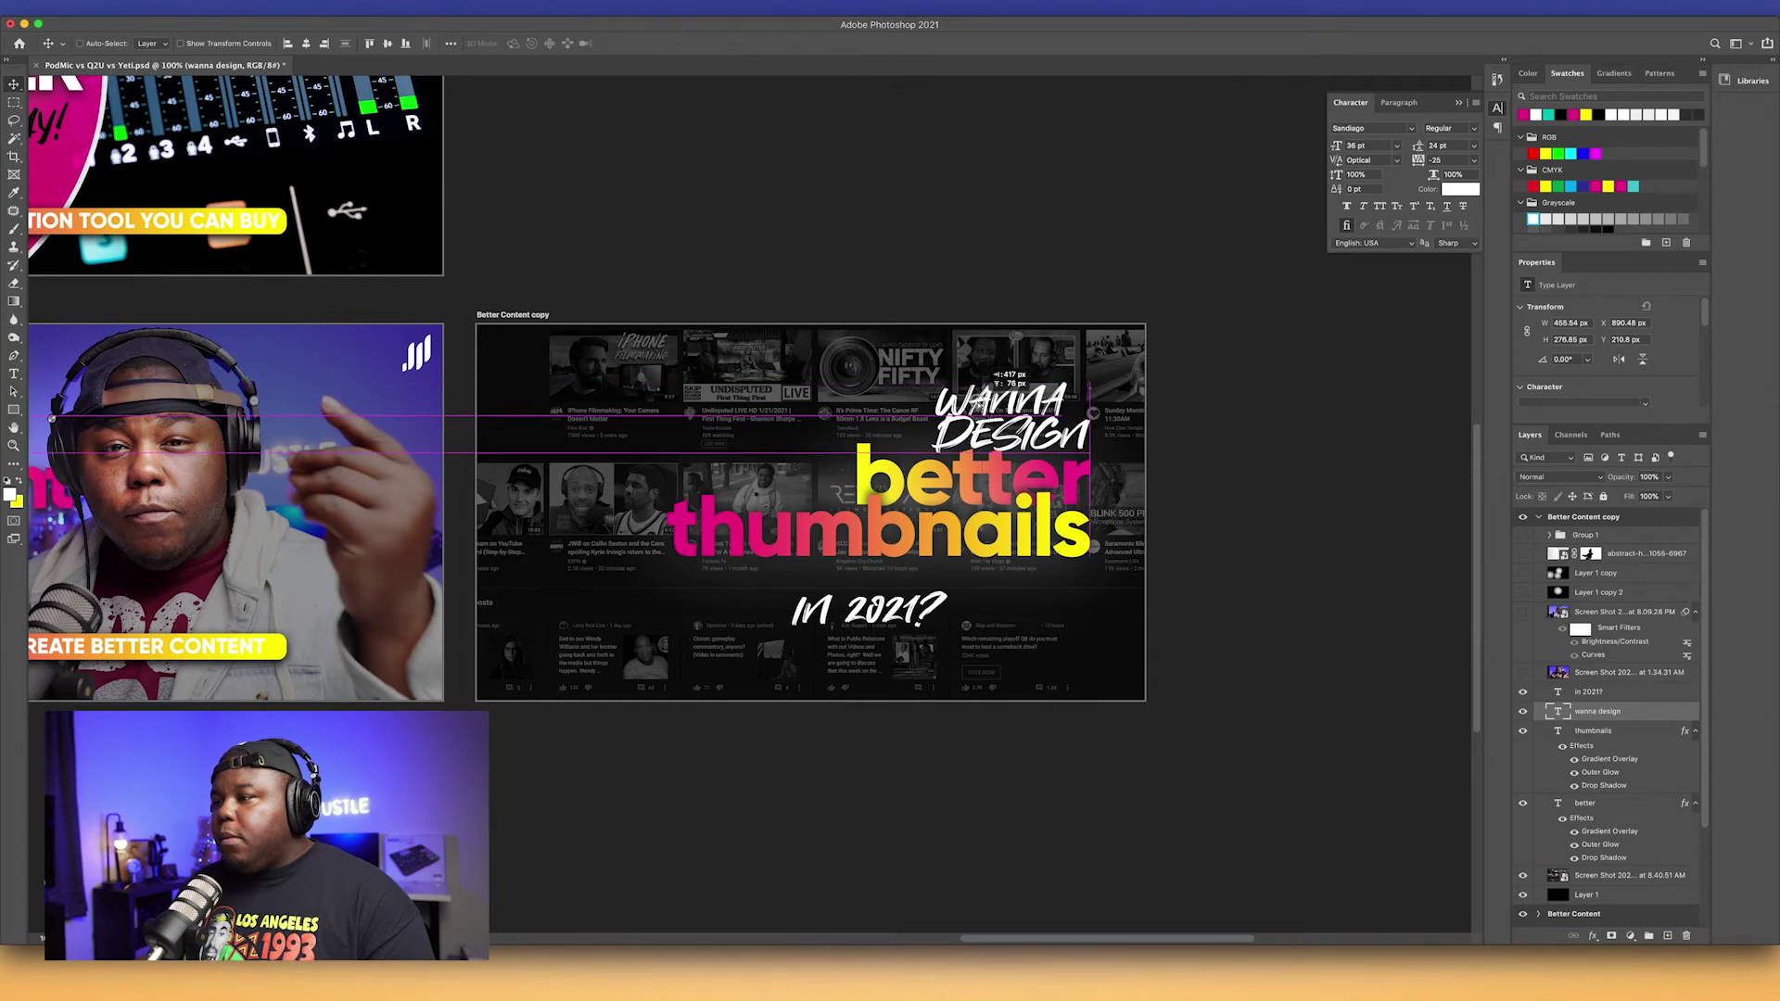
drag(979, 364, 979, 364)
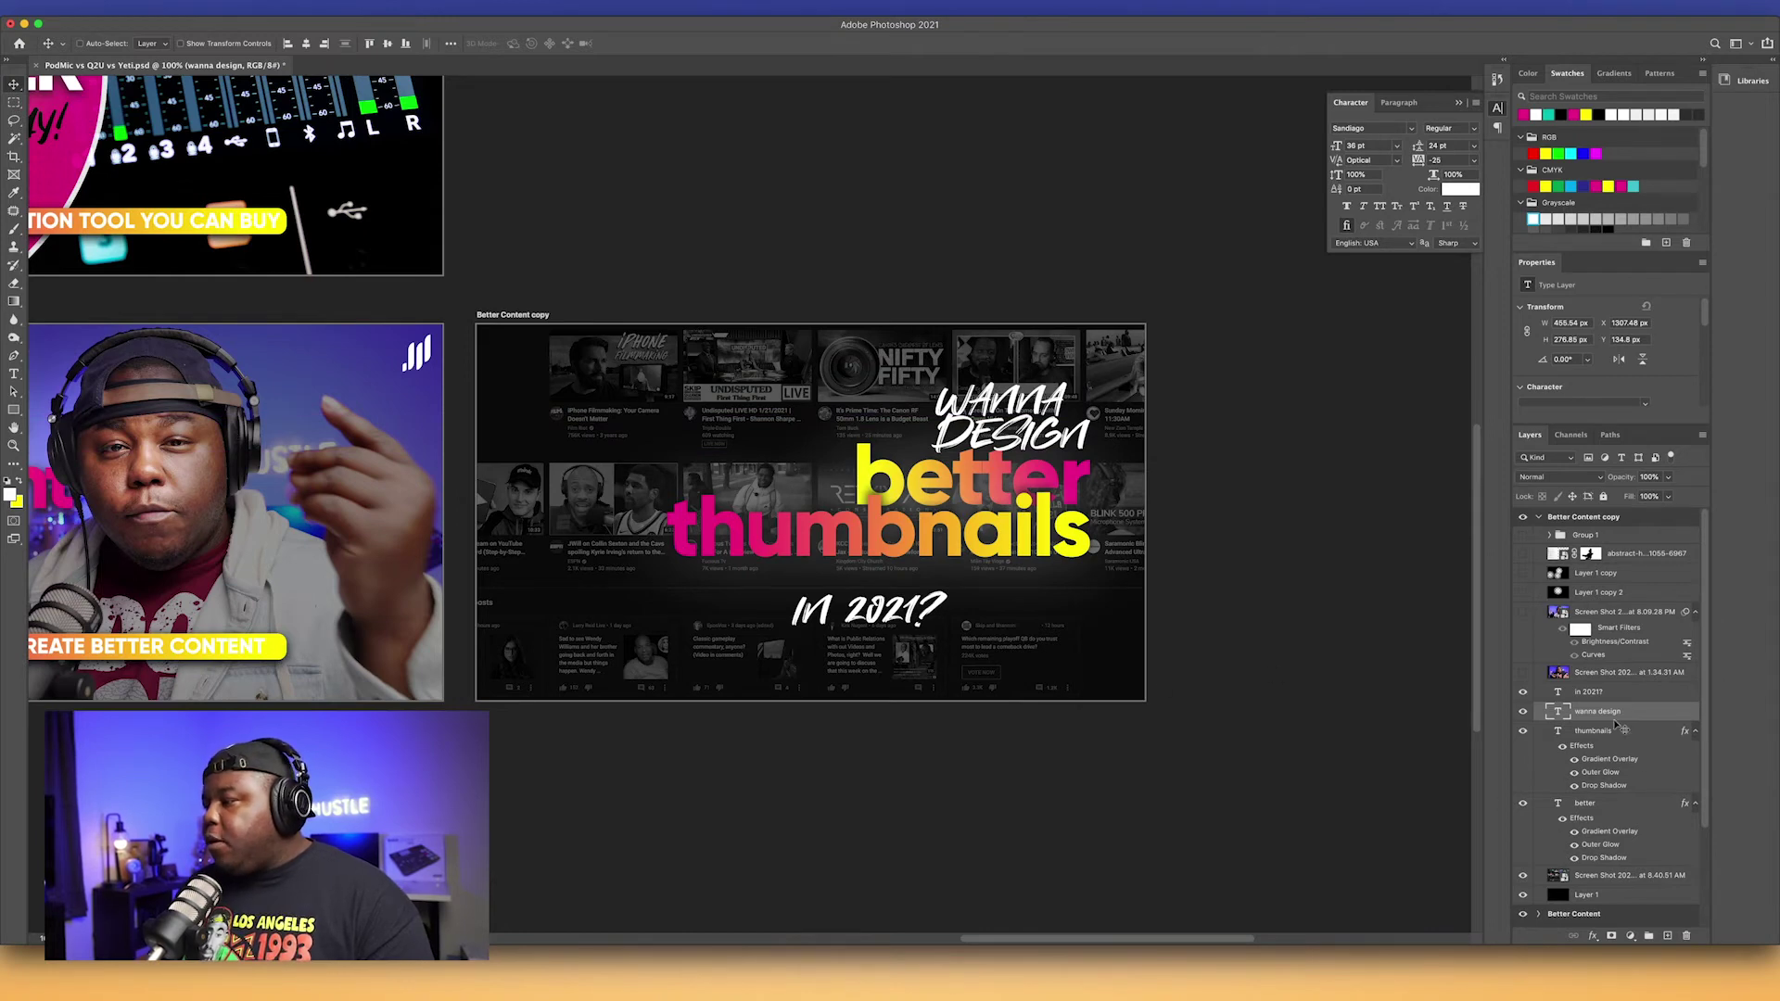
click(1609, 694)
drag(826, 620, 965, 594)
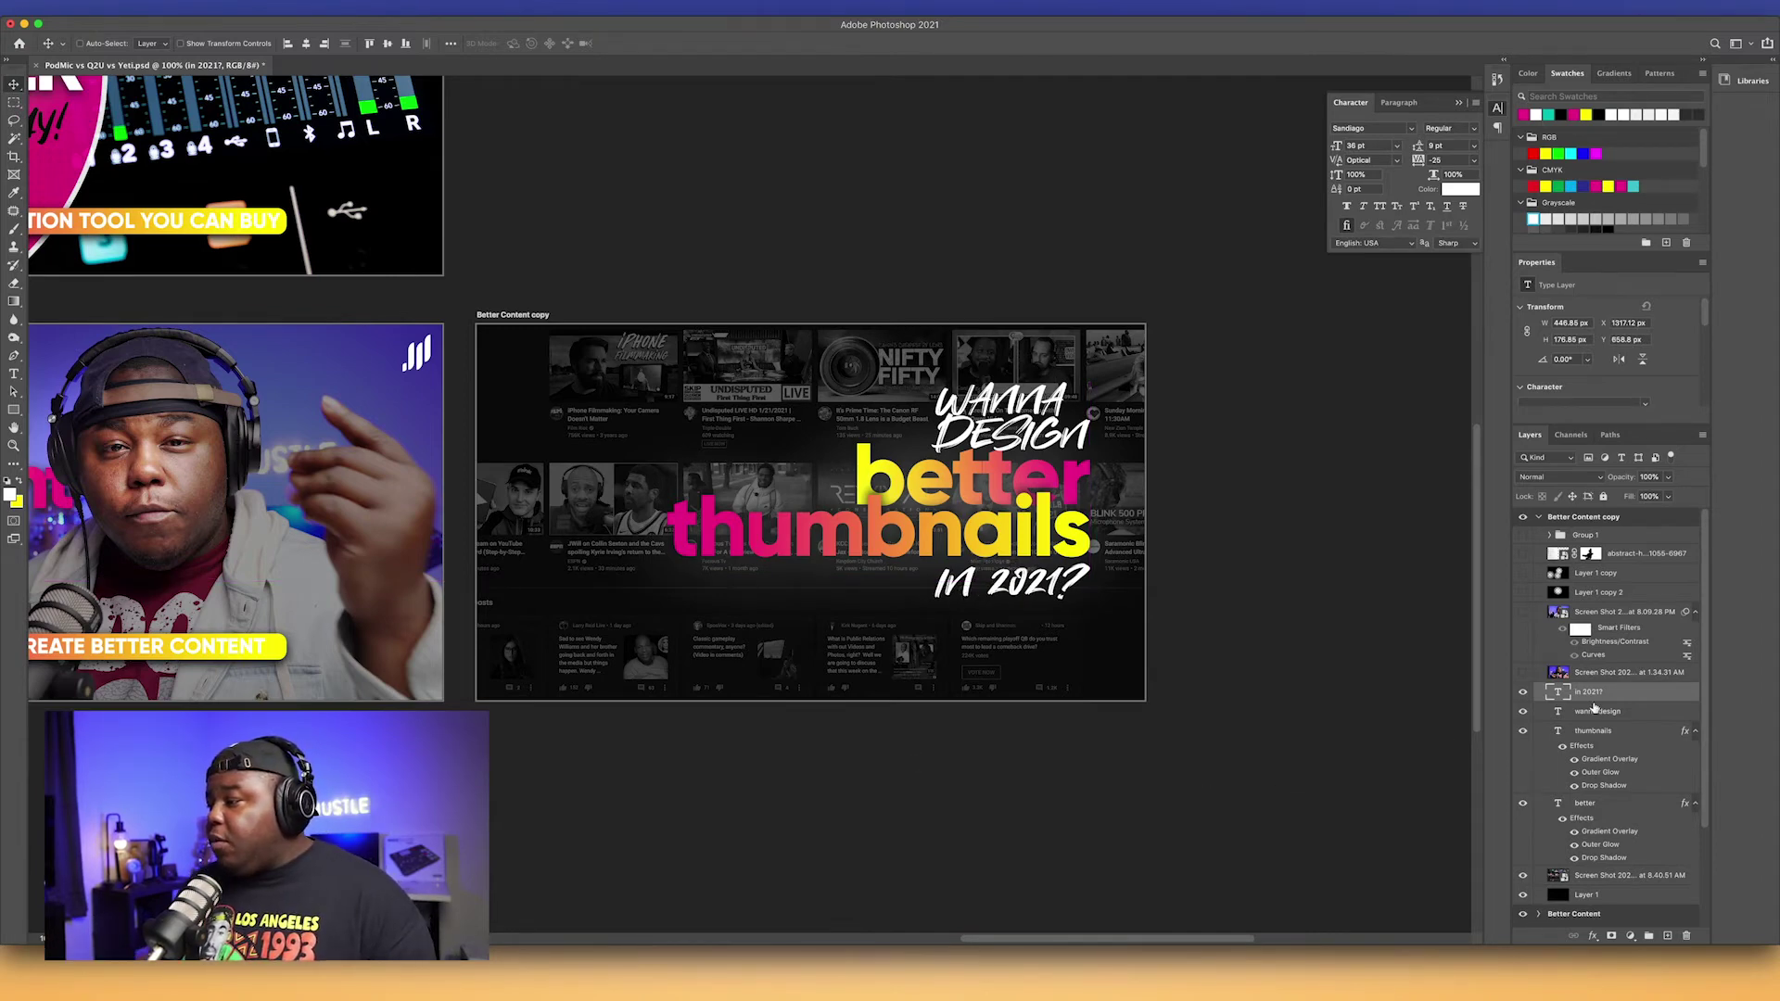
Step: Group the four headline text layers and name the group 'Text'
shift+click(1616, 806)
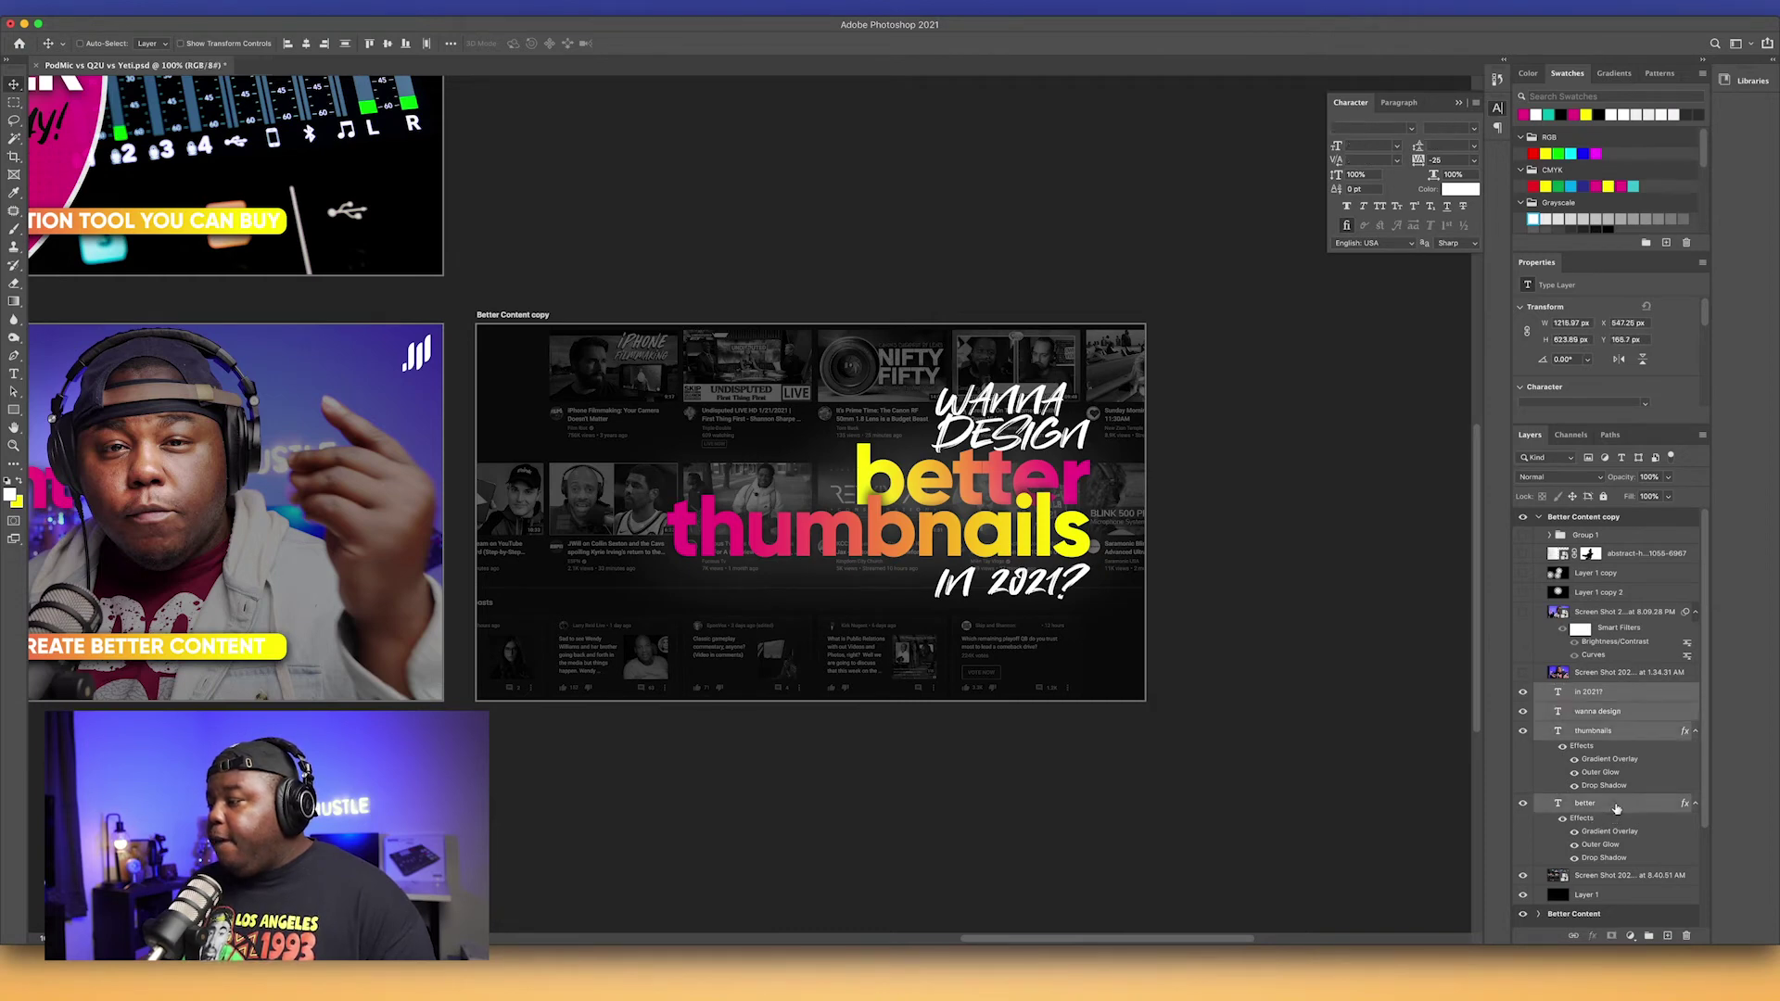
click(1648, 936)
double_click(1587, 692)
text(T)
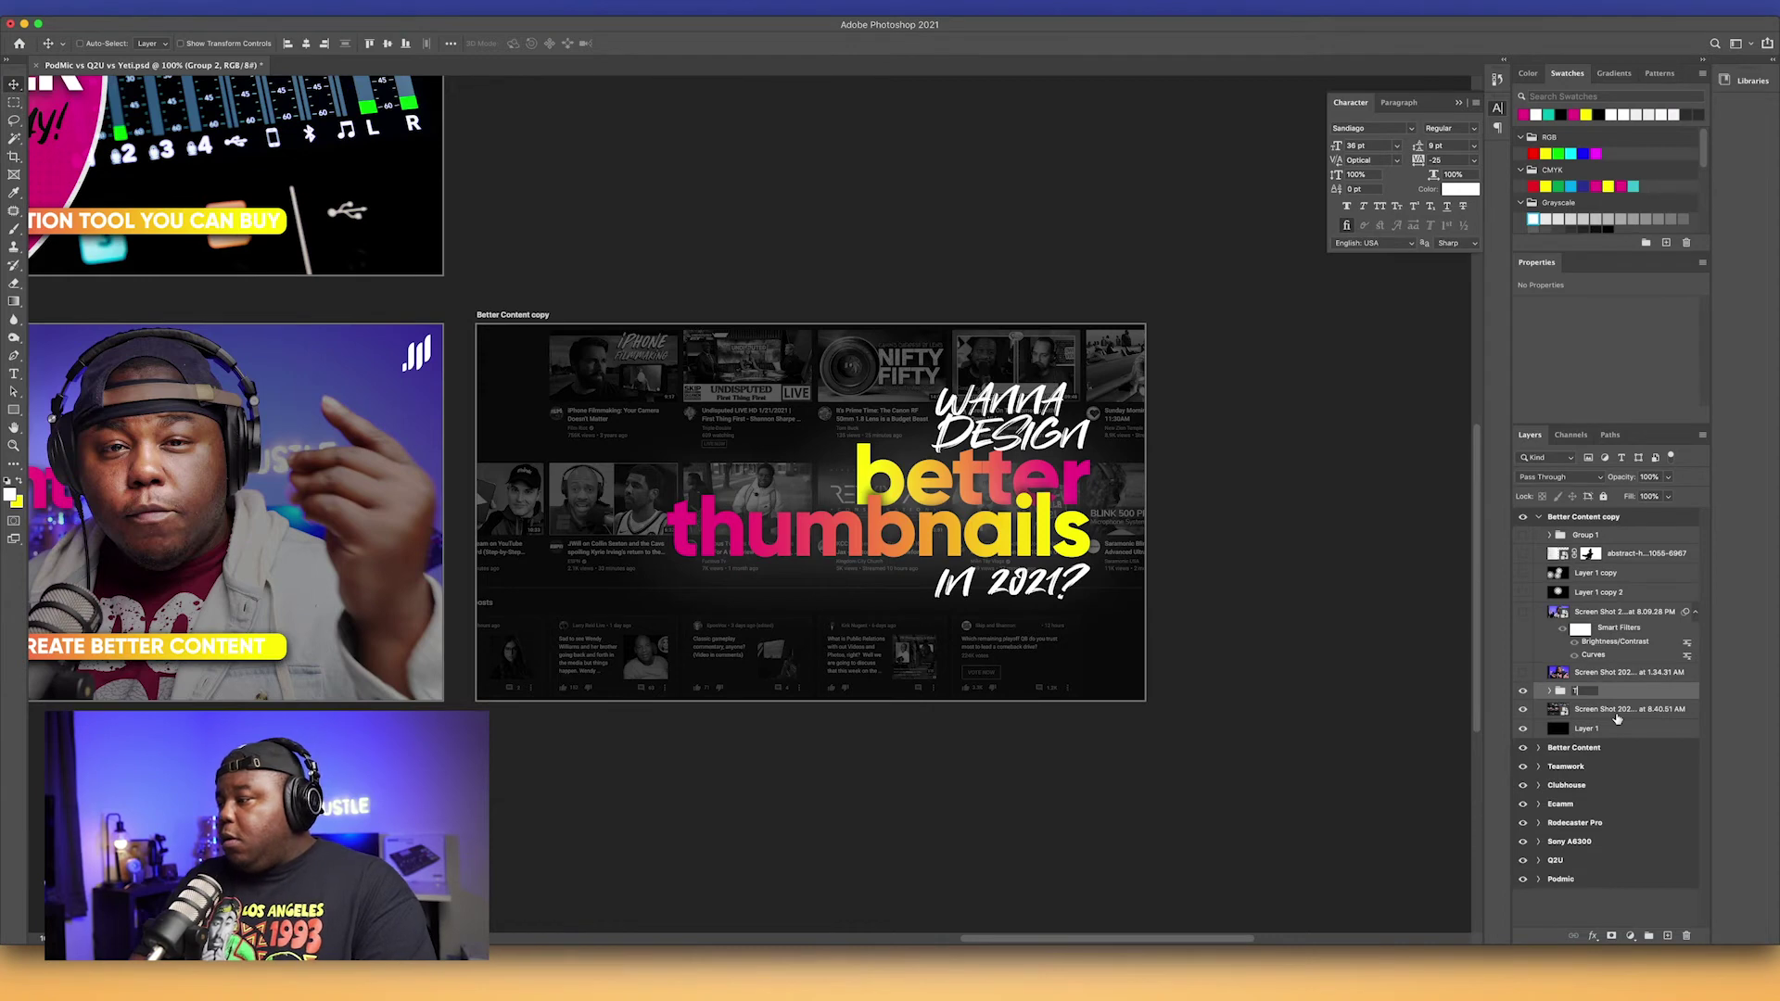
text(ext)
key(Return)
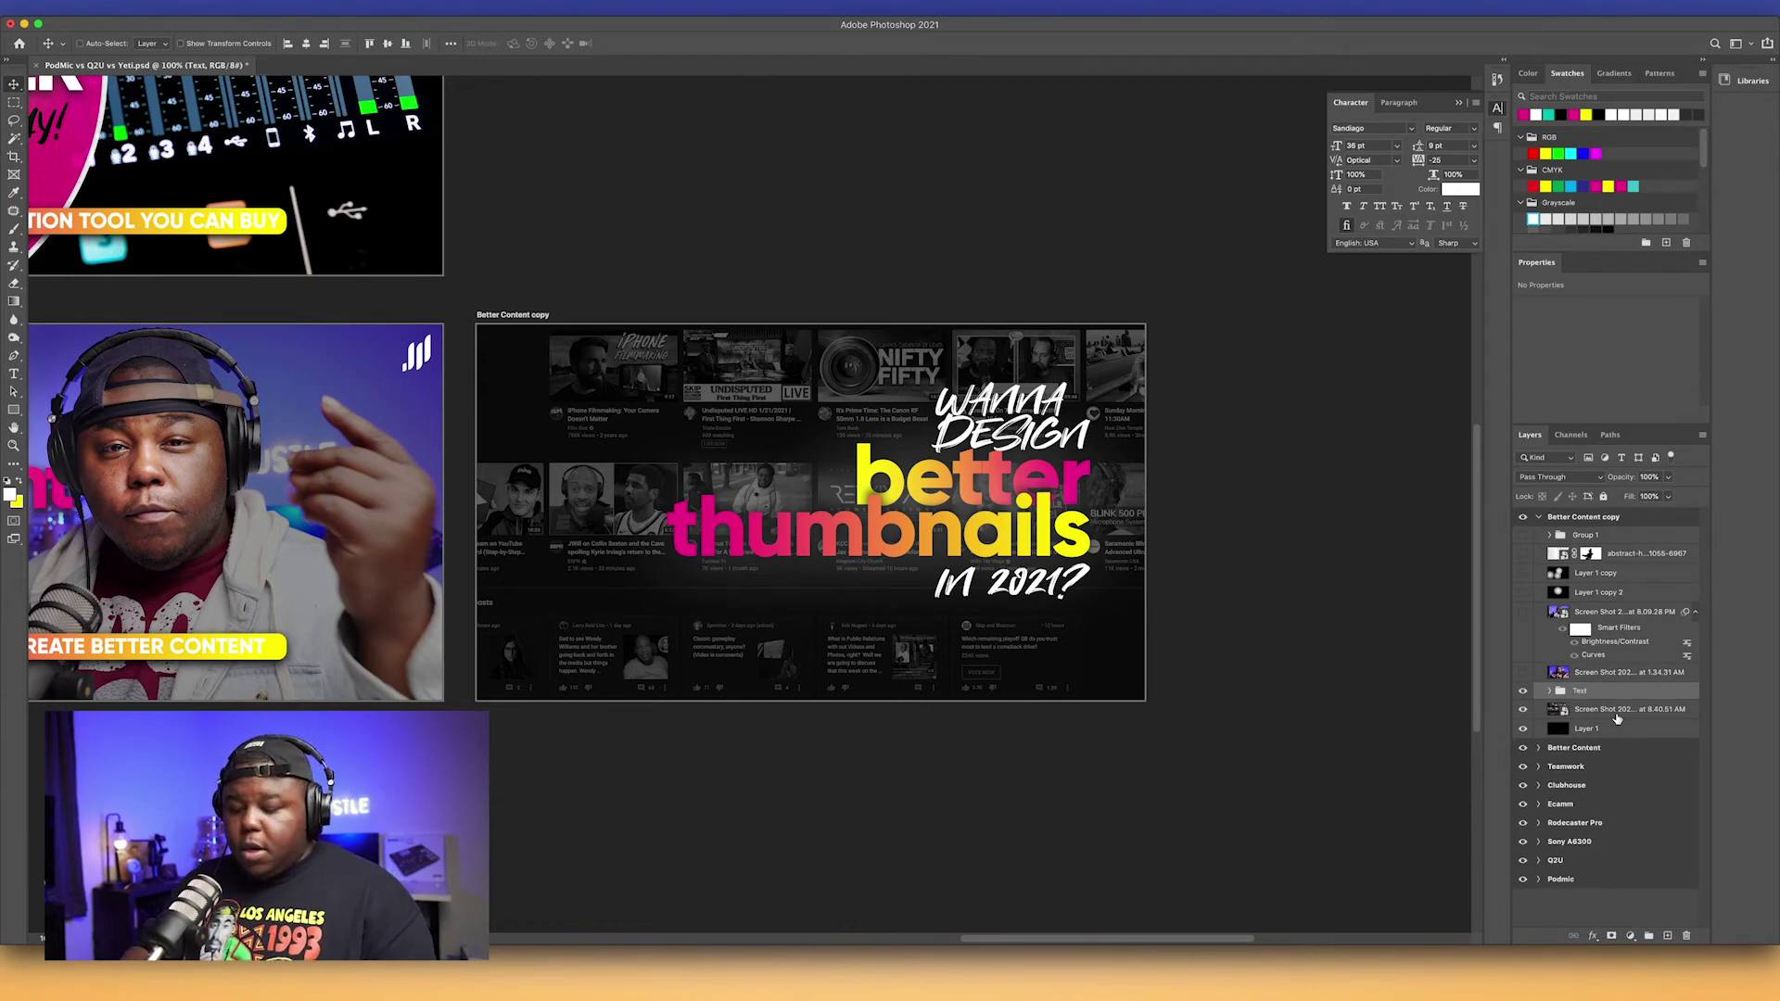
Step: Scale the Text group up to about 113% and shift it right
key(super+t)
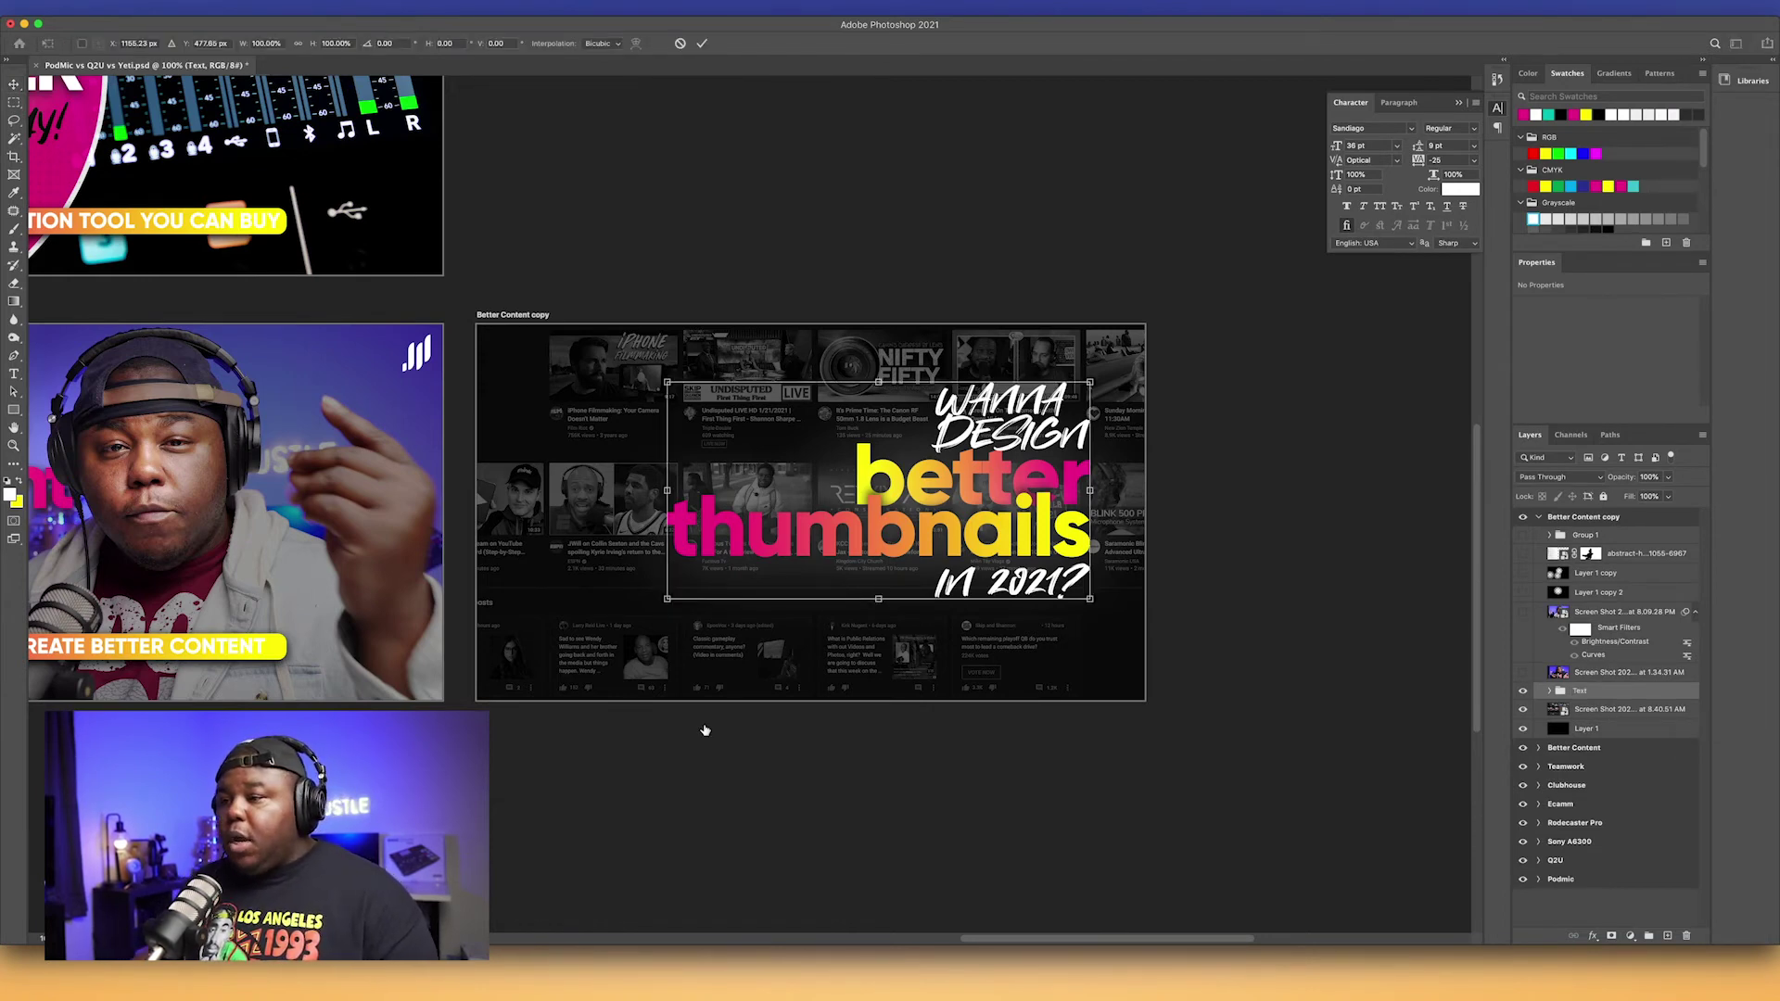
drag(668, 598, 656, 629)
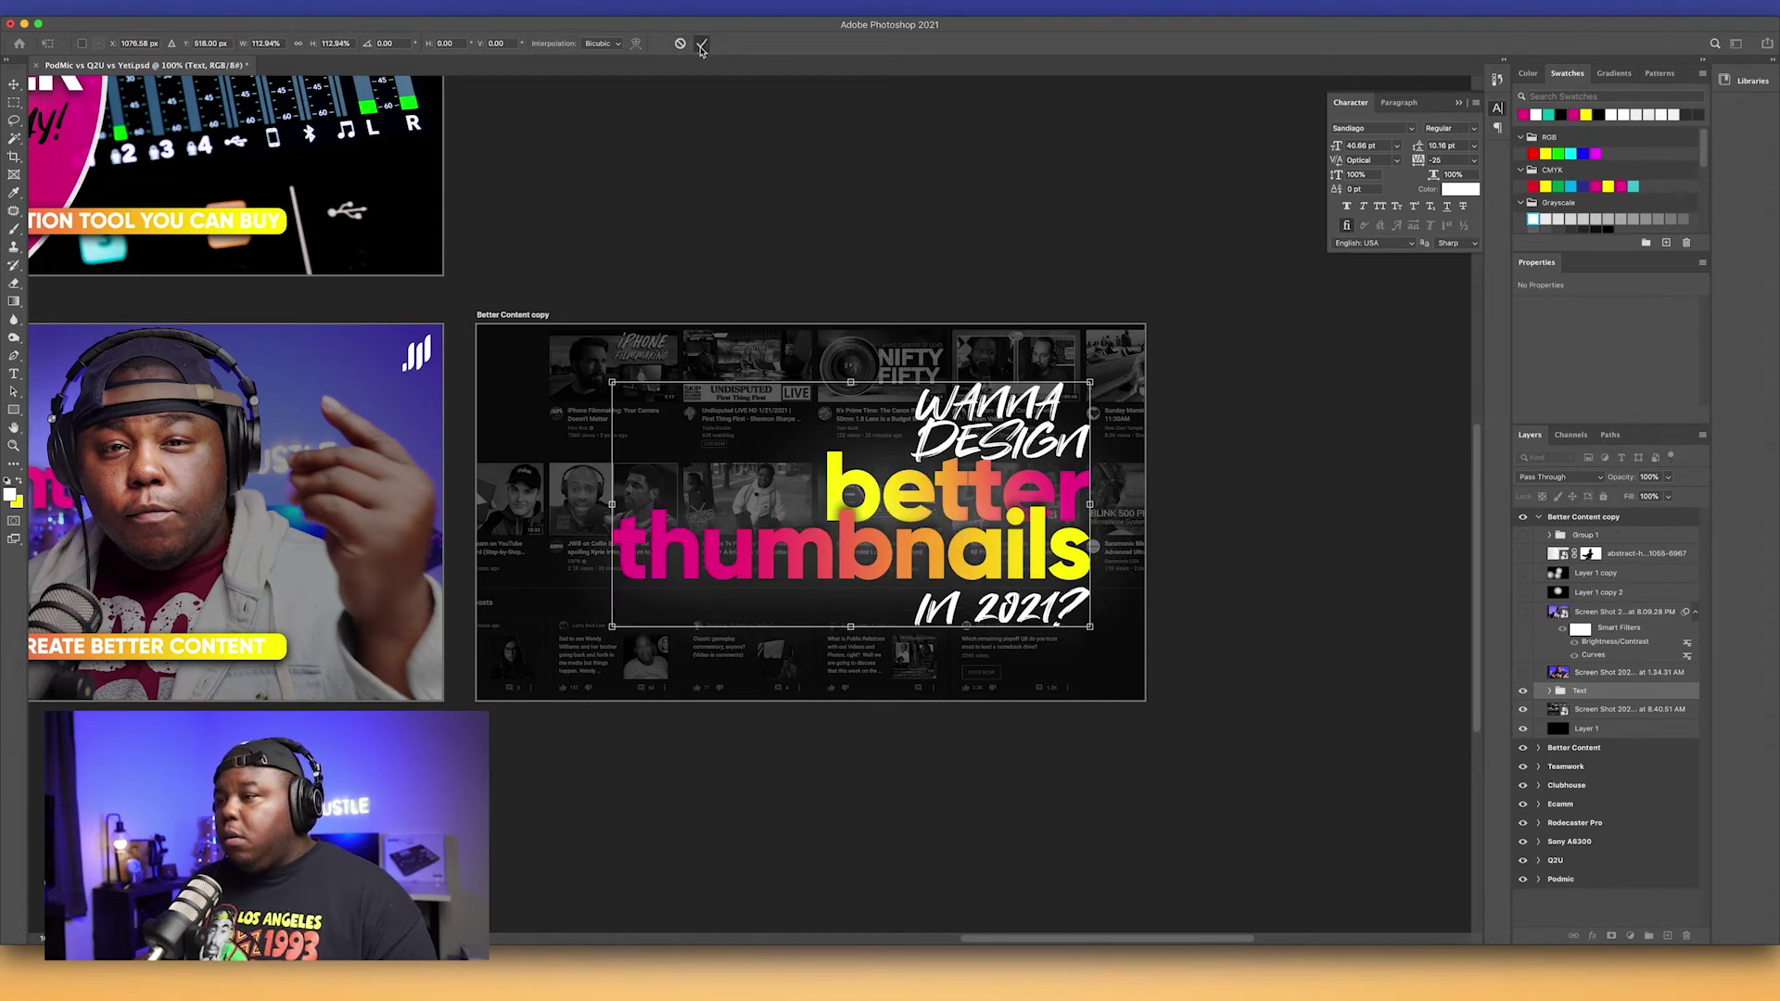
key(Return)
drag(993, 517, 1007, 520)
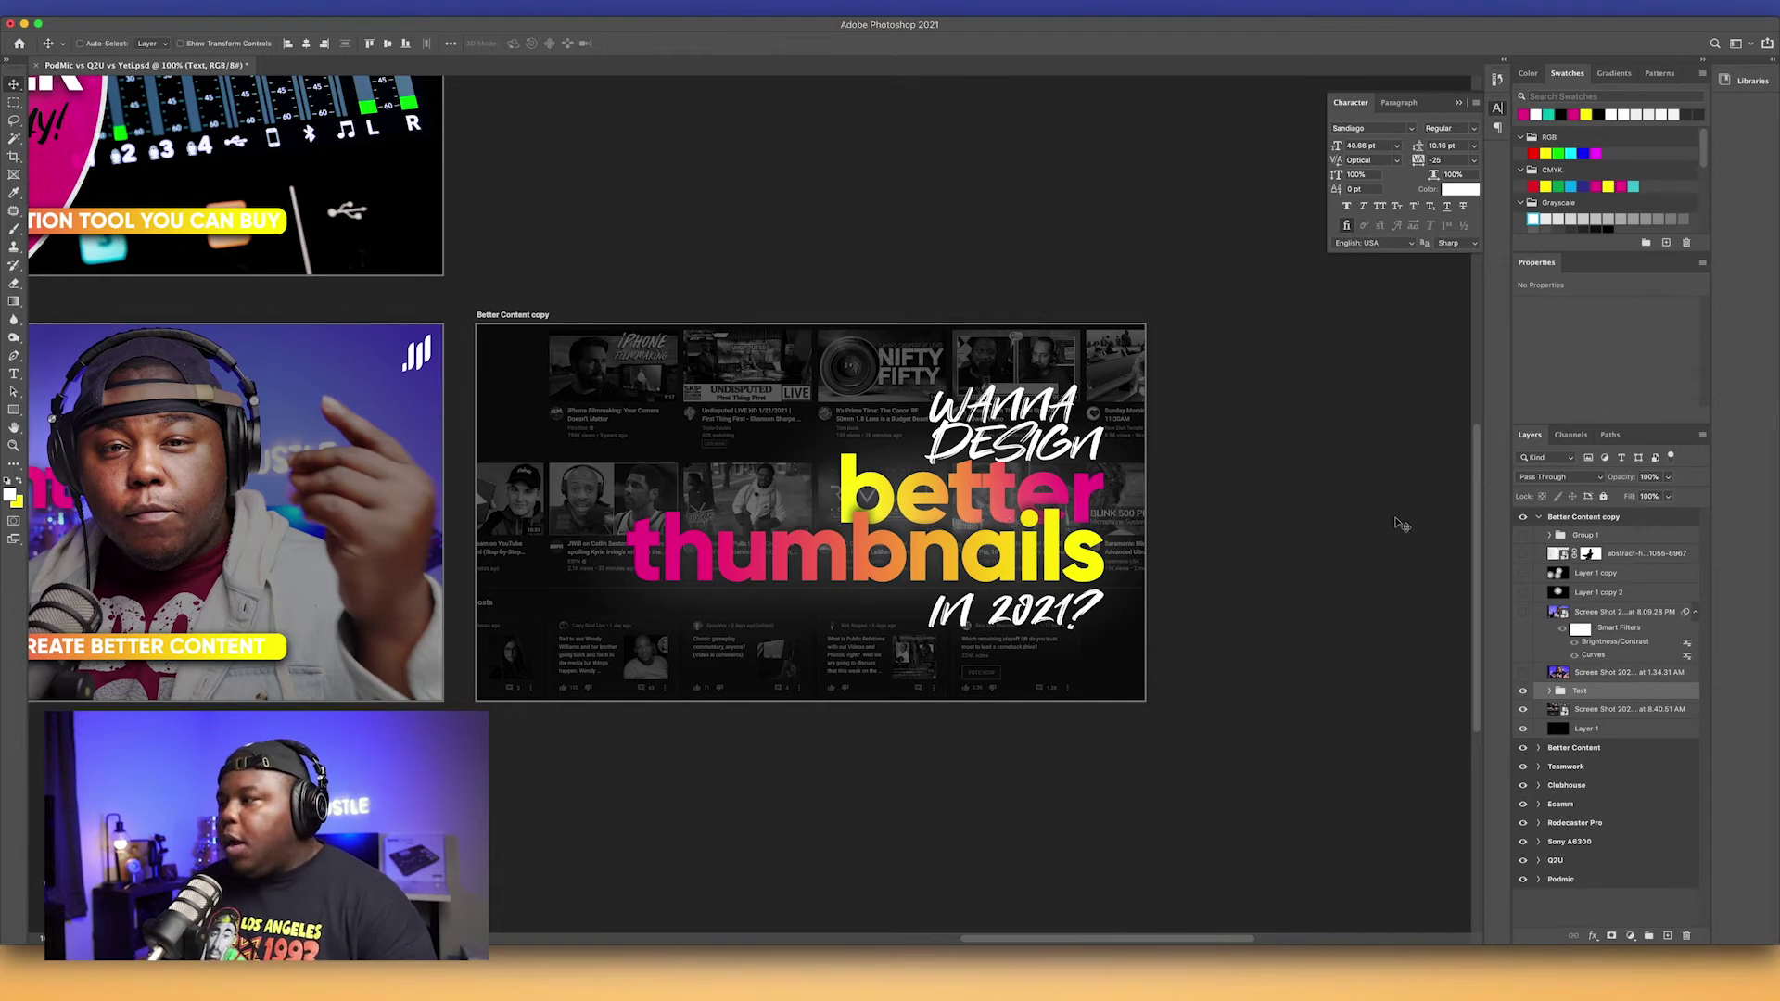
Step: Show only the WJ-White (1) logo from Group 1 and place it in the top-left corner
click(1547, 536)
click(1523, 535)
mouse_move(1523, 575)
mouse_down()
mouse_move(1529, 827)
mouse_move(1533, 598)
mouse_up()
click(1523, 553)
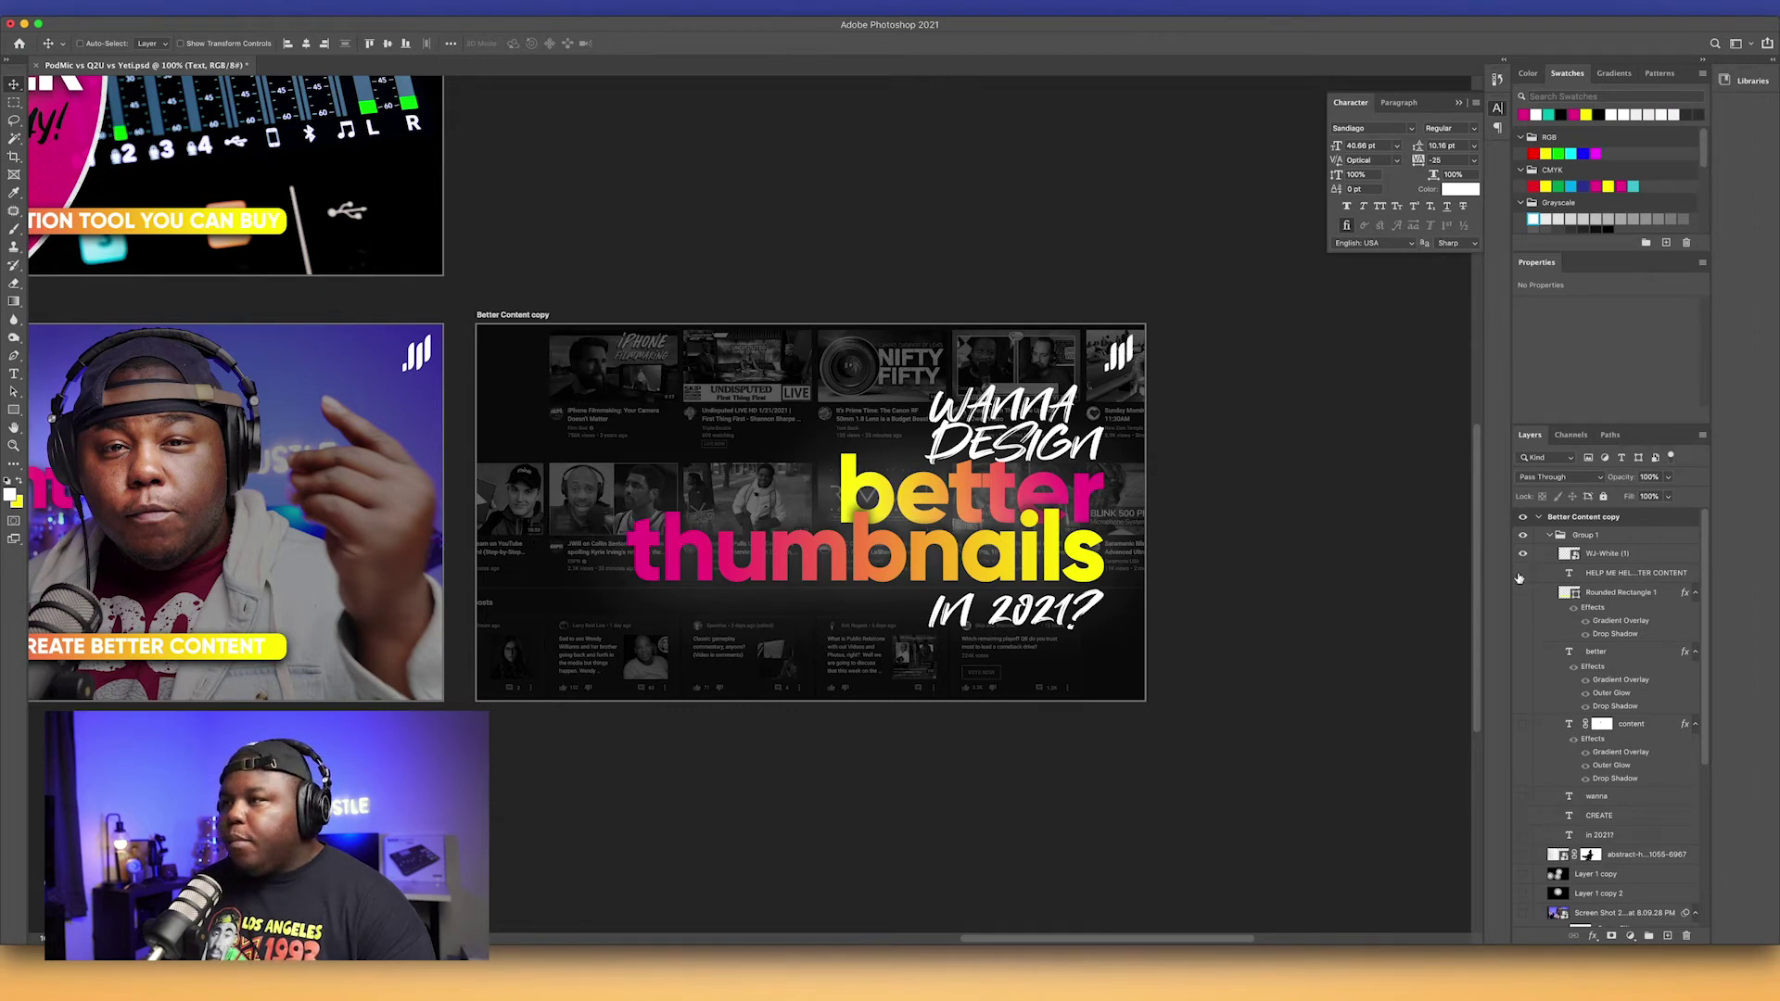
click(1613, 554)
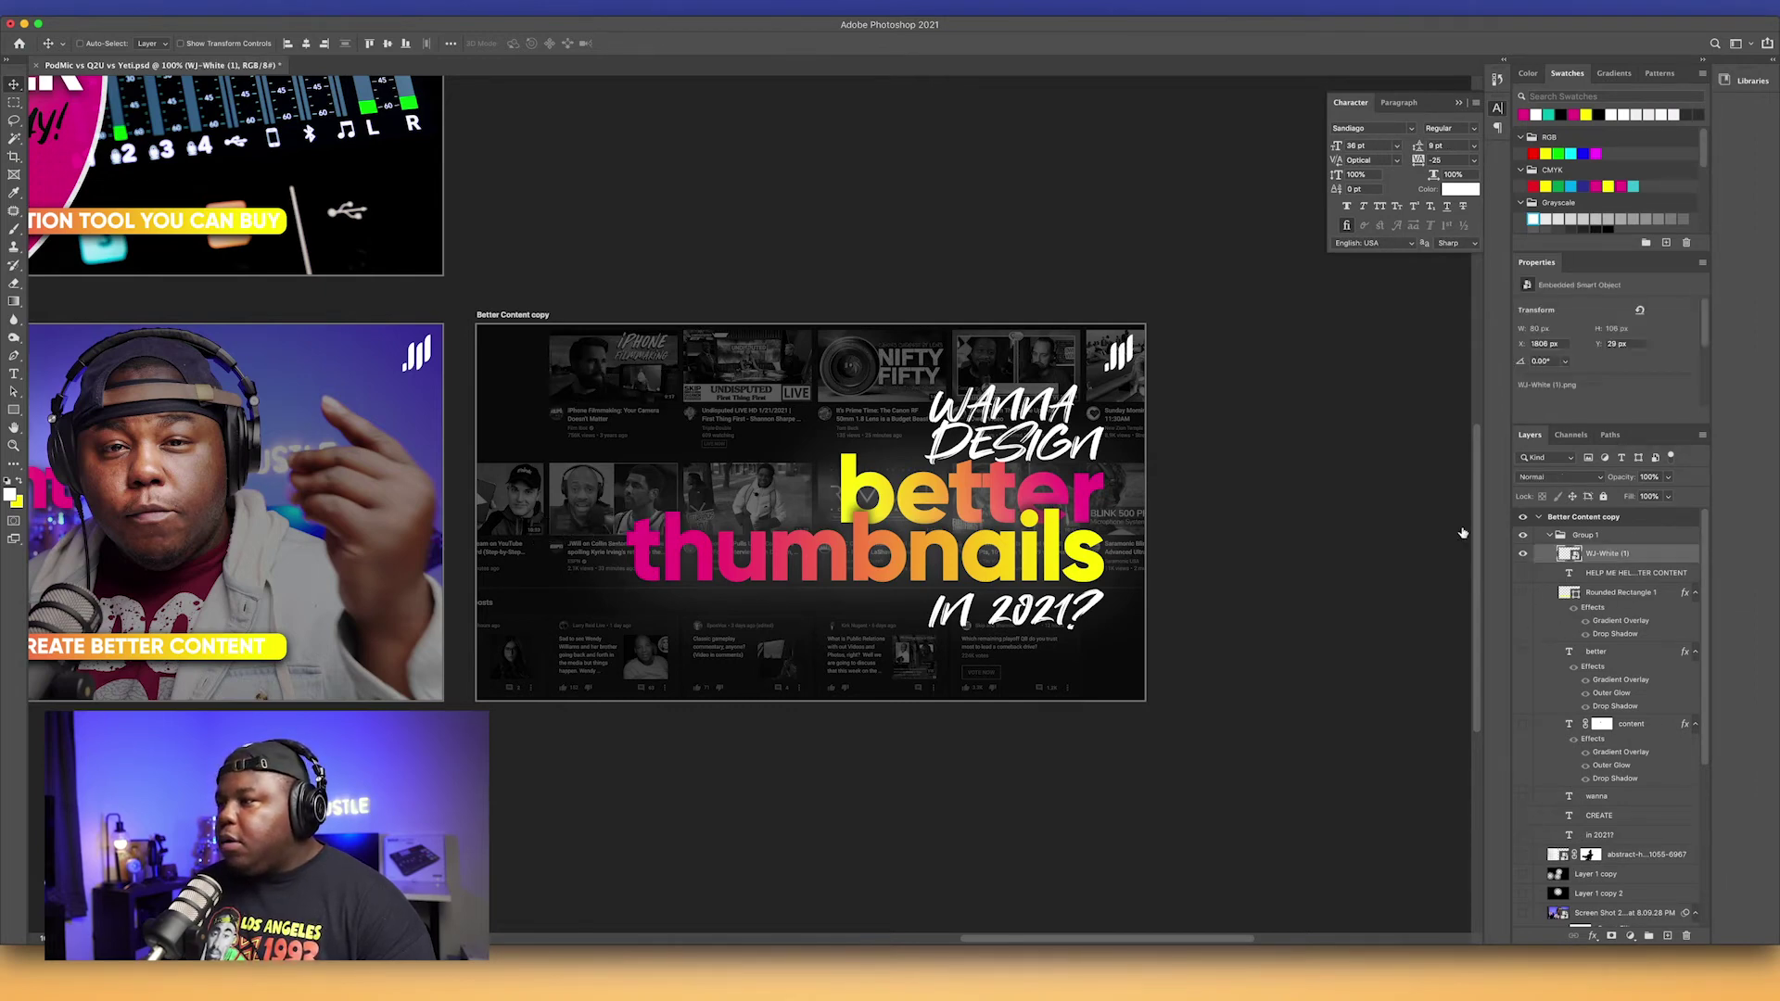
drag(1108, 361, 509, 364)
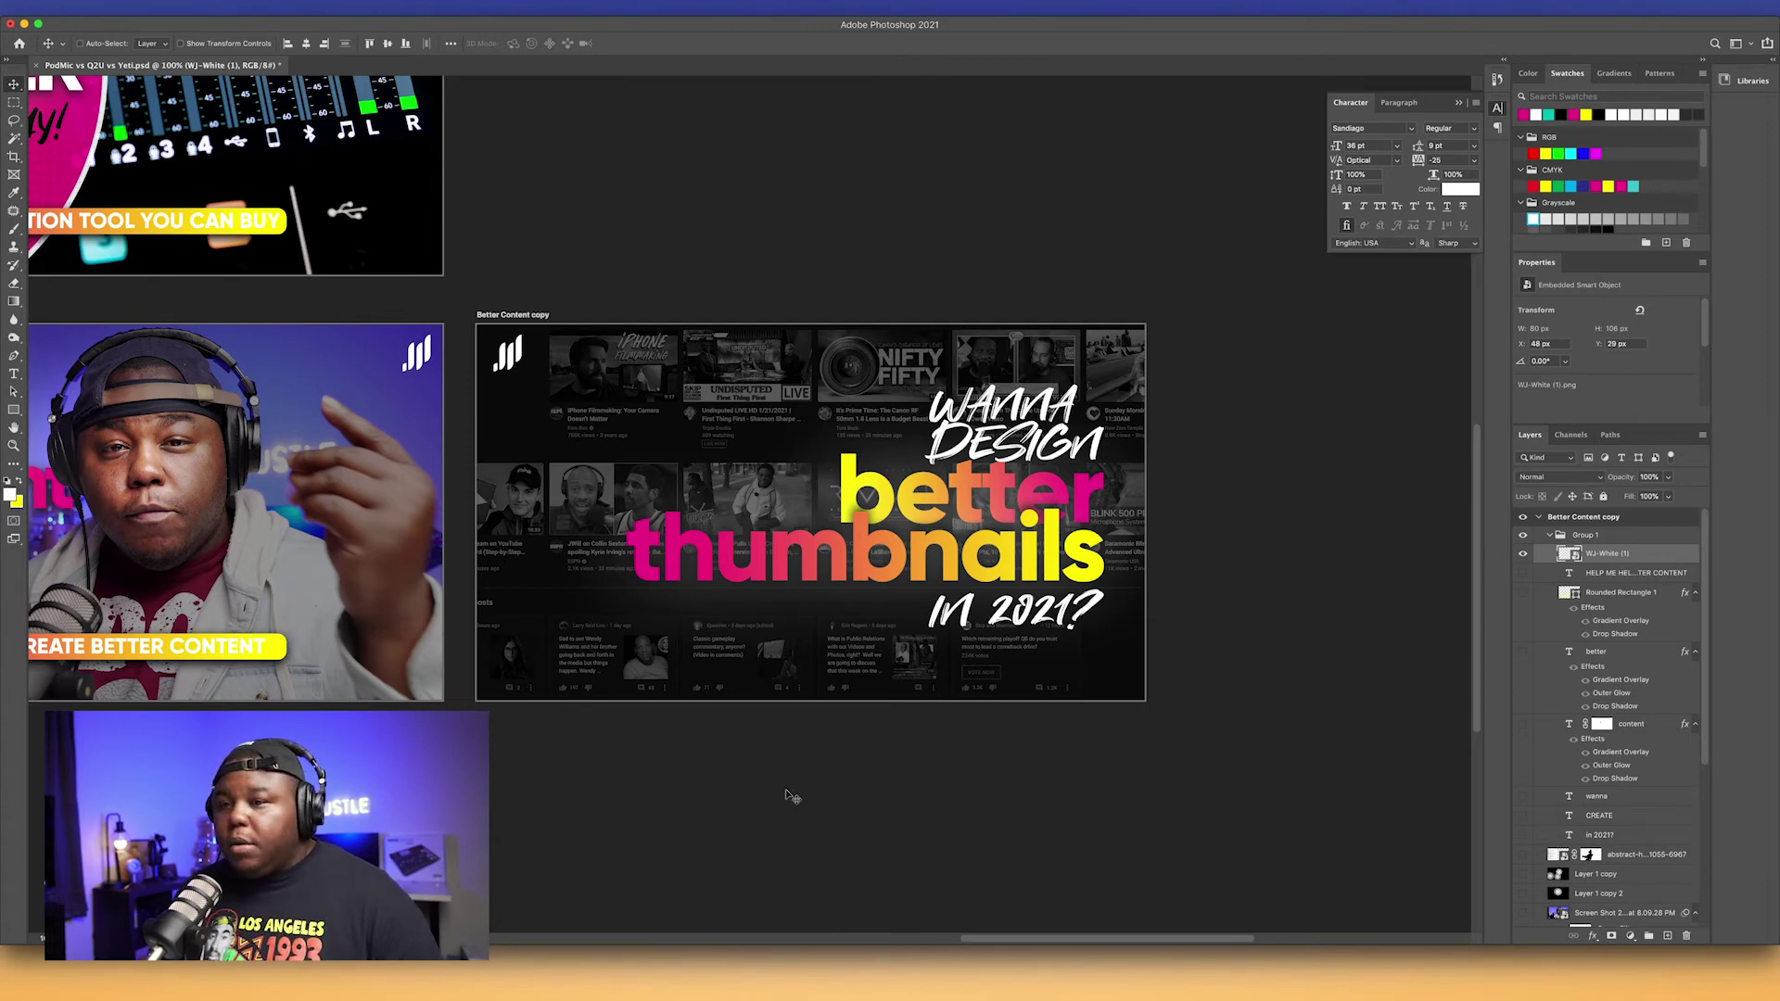
drag(1071, 939, 1016, 943)
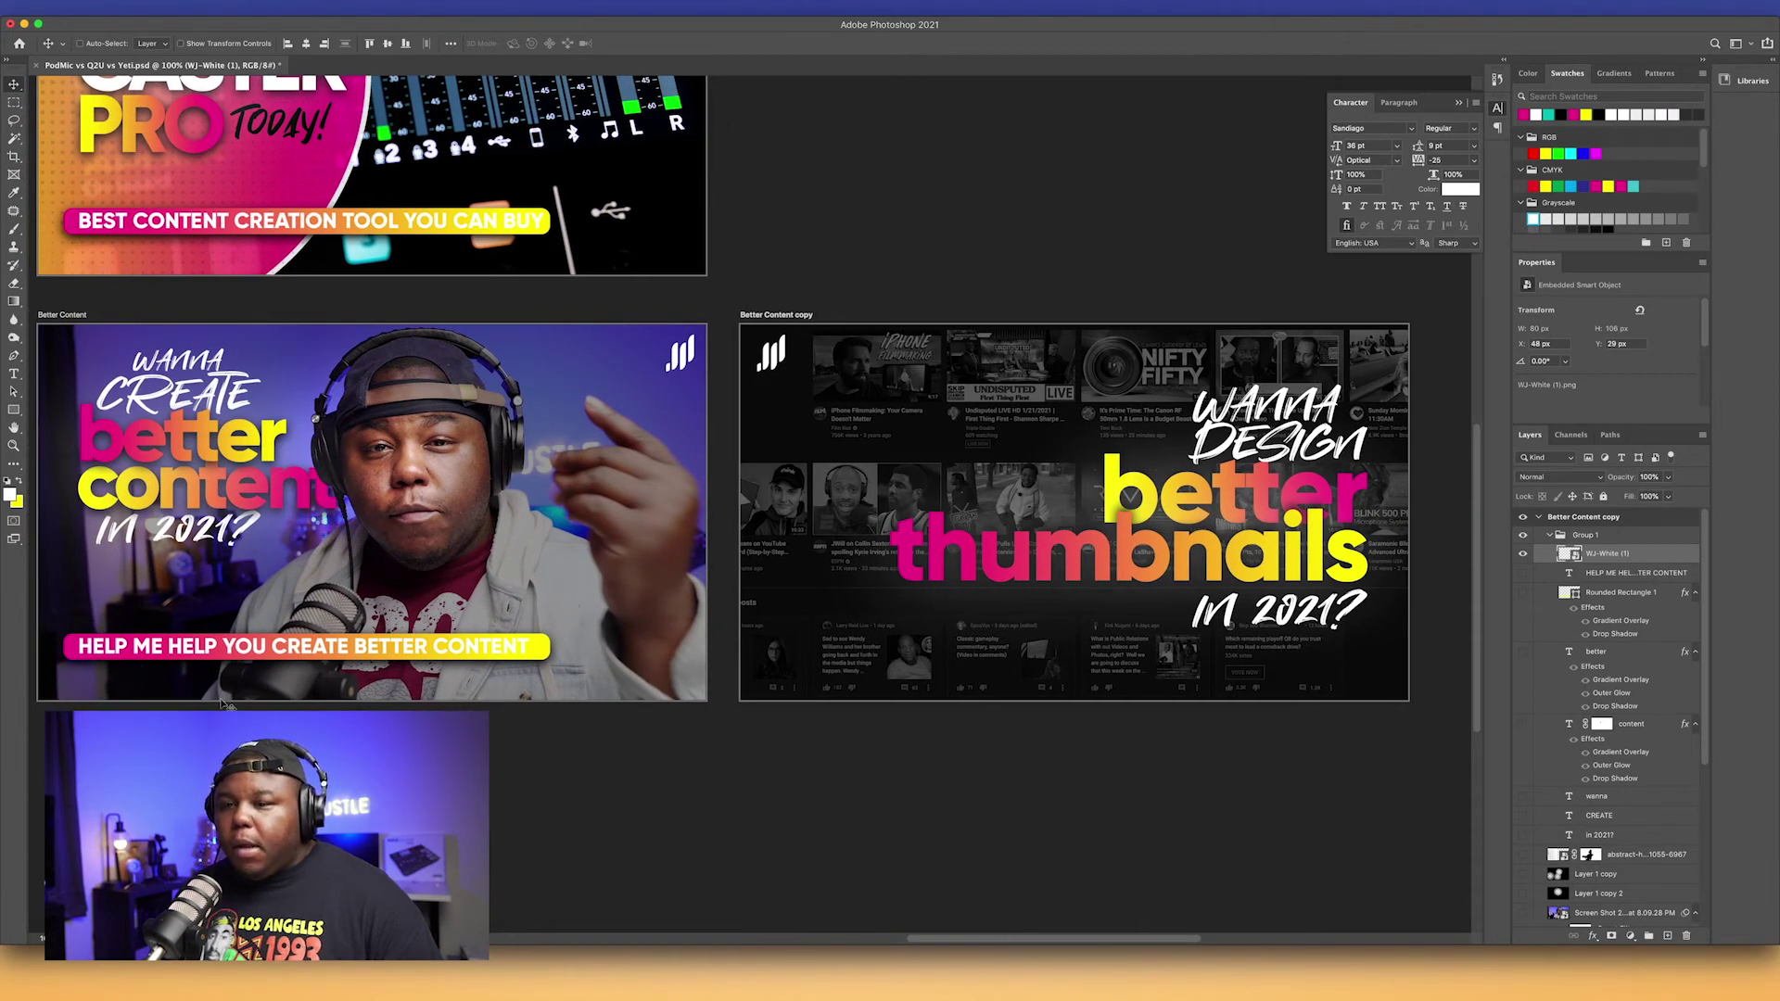
Step: Delete the unused abstract background and extra screenshot layers
drag(937, 936, 991, 937)
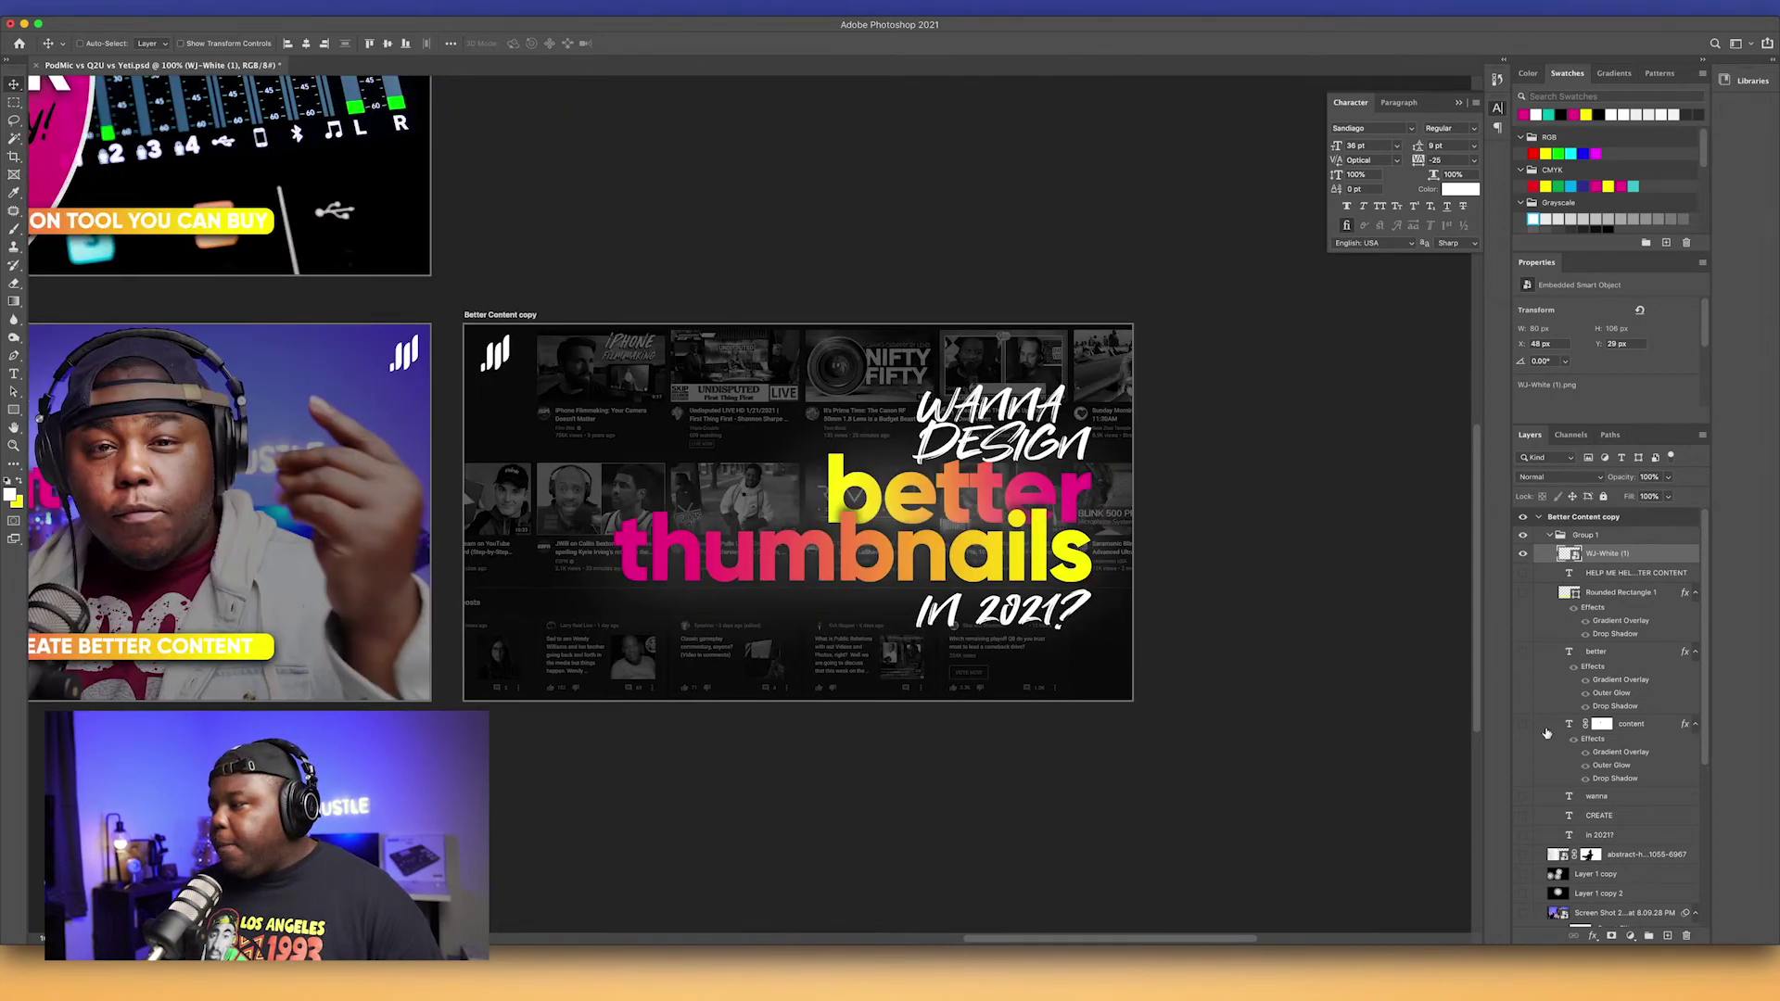
scroll(1592, 796, down, 2)
scroll(1592, 742, up, 2)
click(1550, 536)
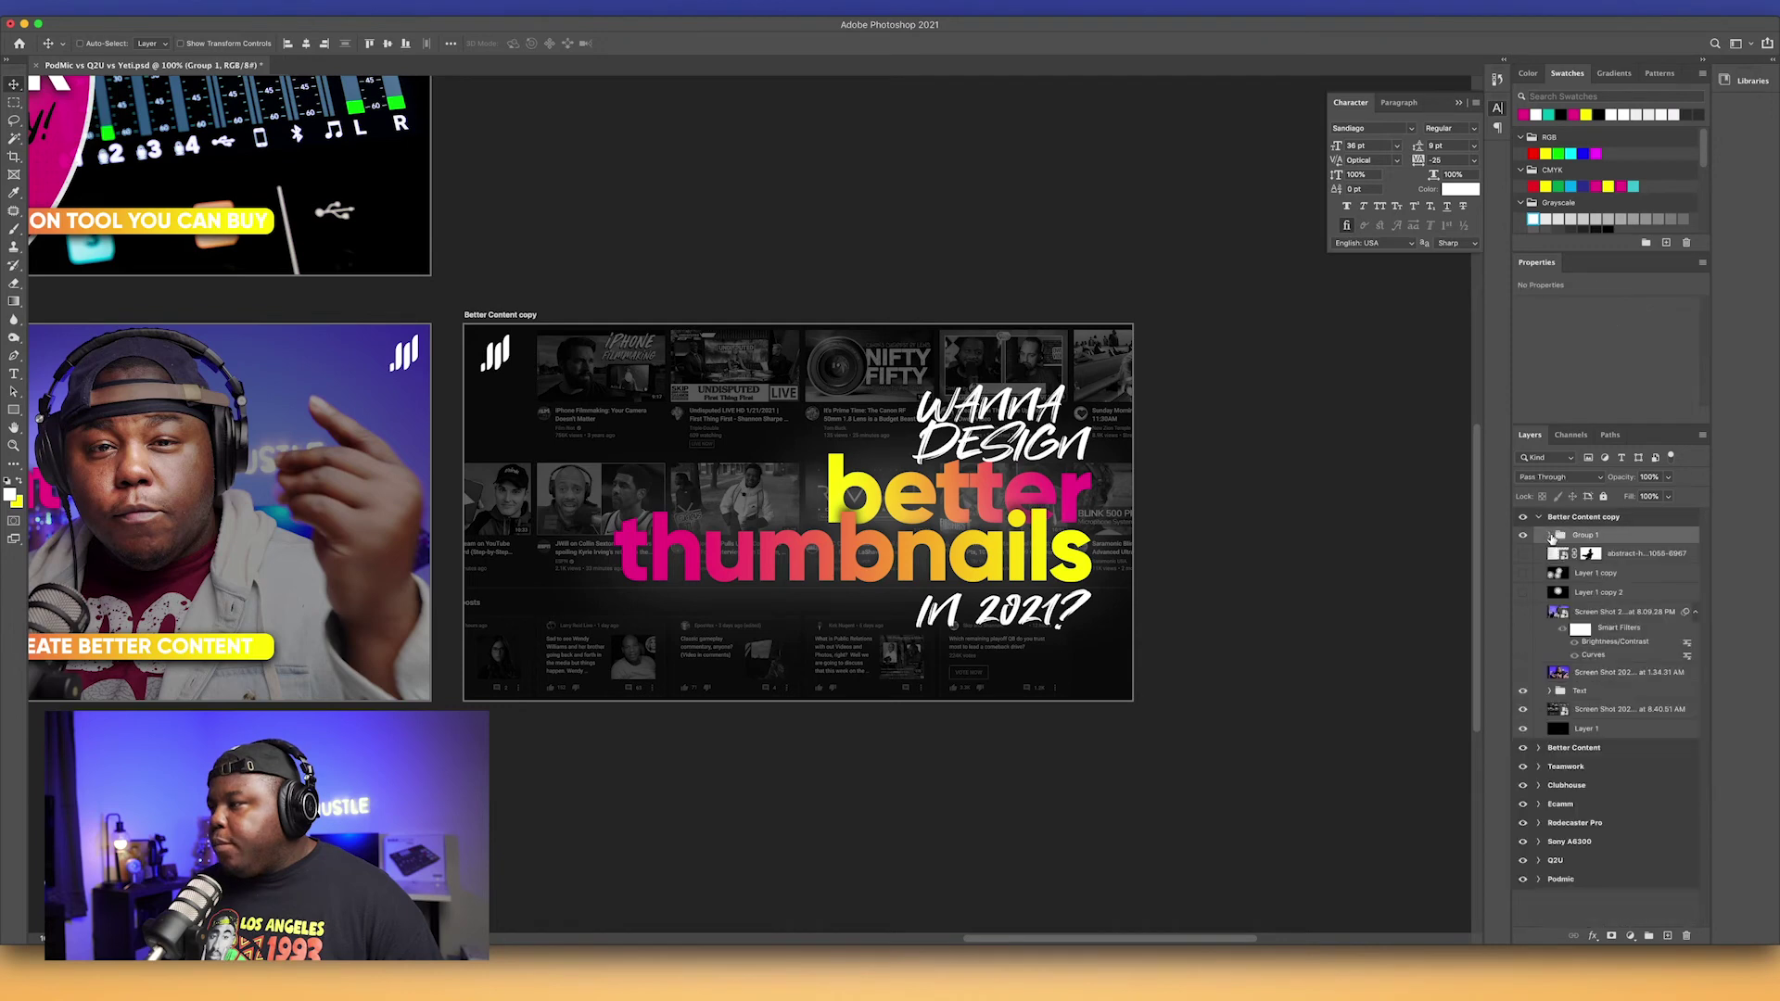
click(1625, 556)
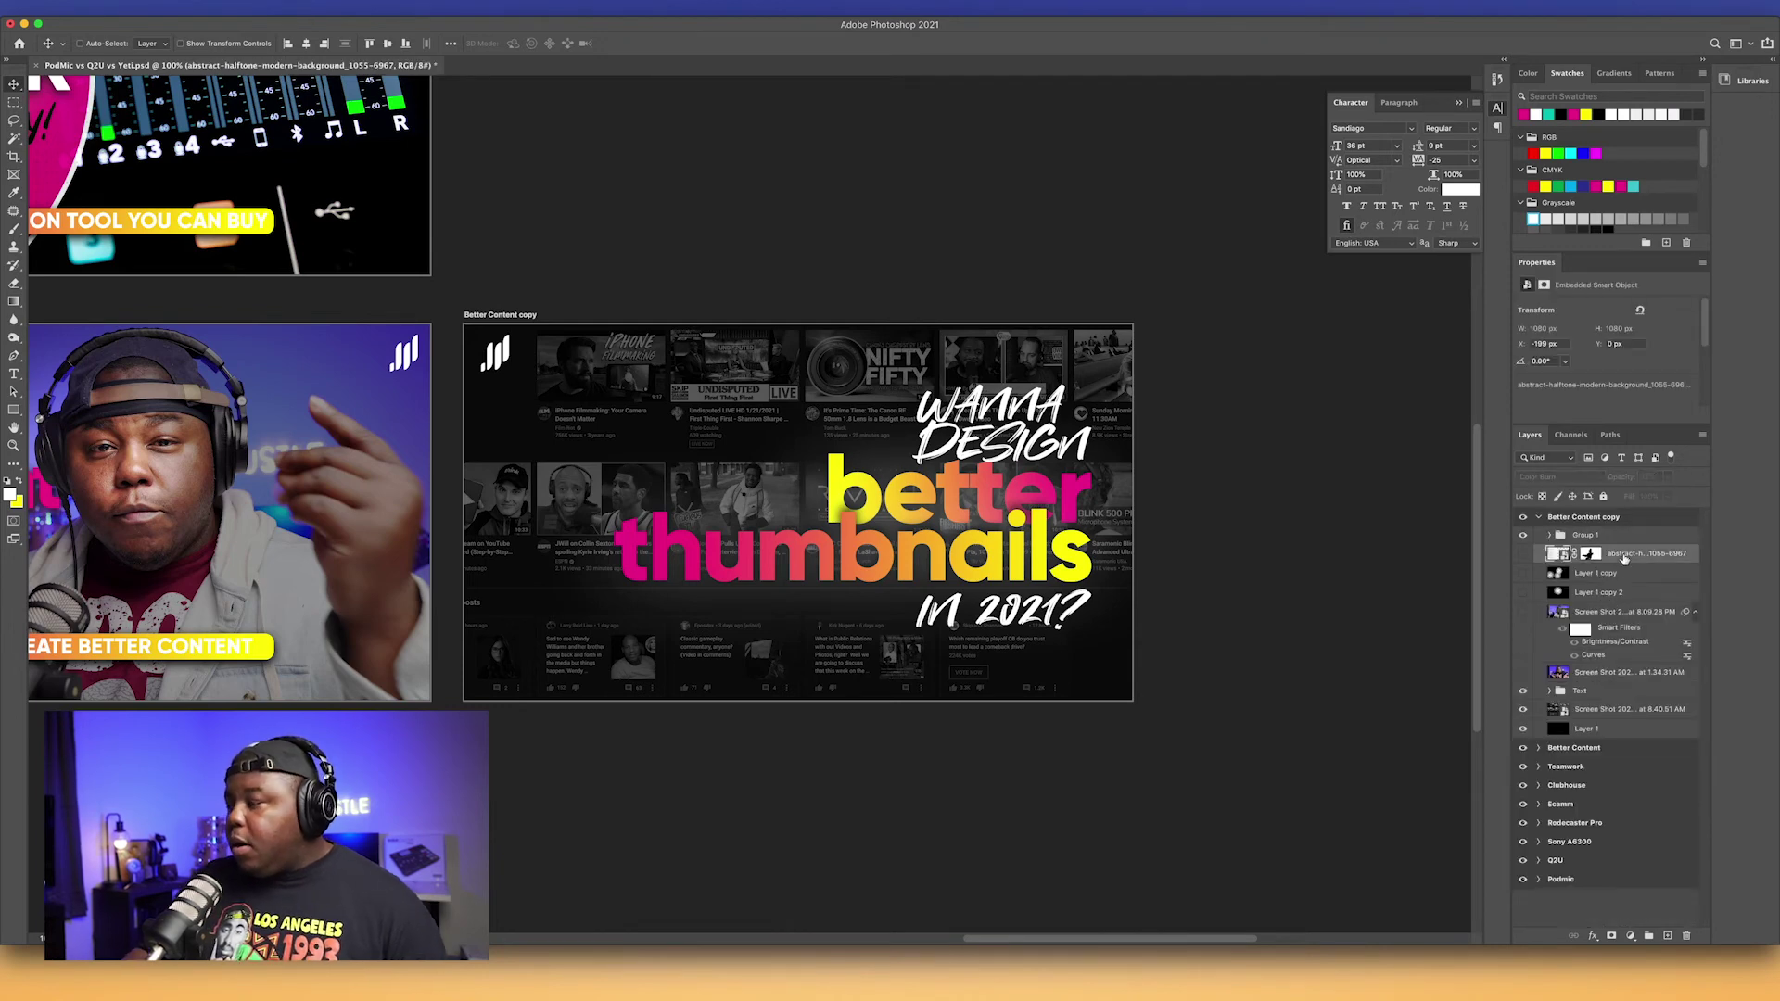
key(BackSpace)
key(BackSpace)
key(BackSpace)
key(BackSpace)
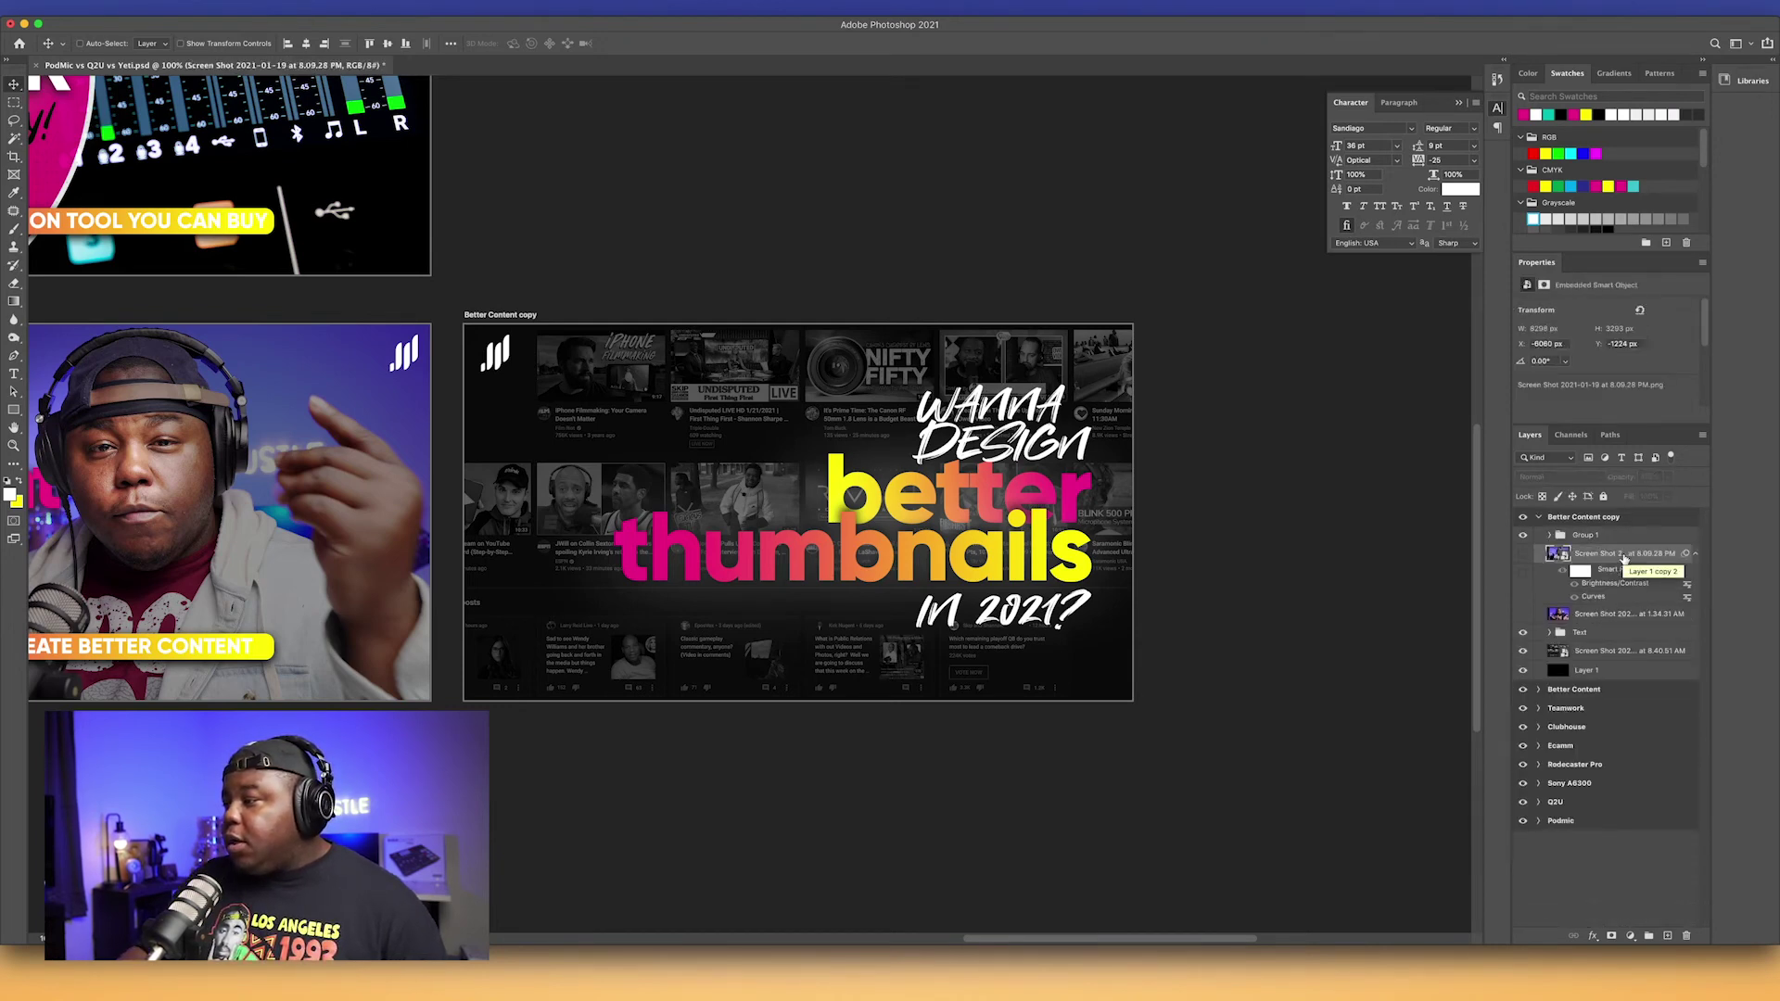
key(BackSpace)
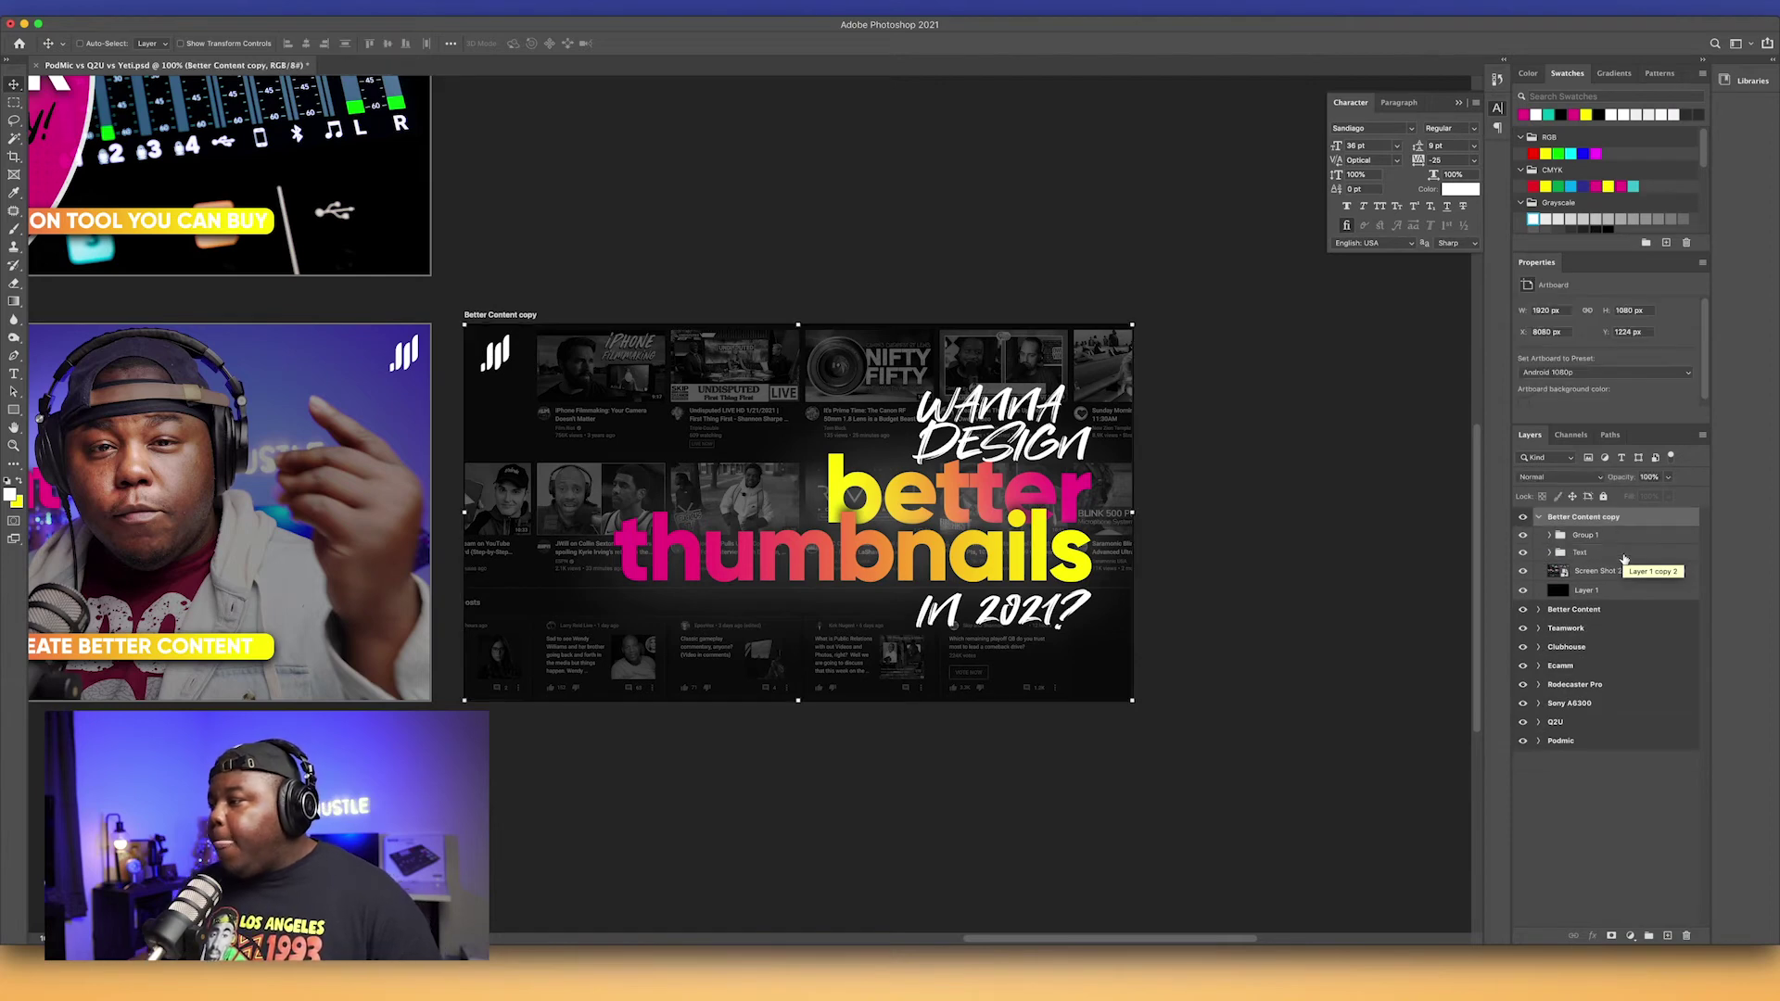
click(1619, 538)
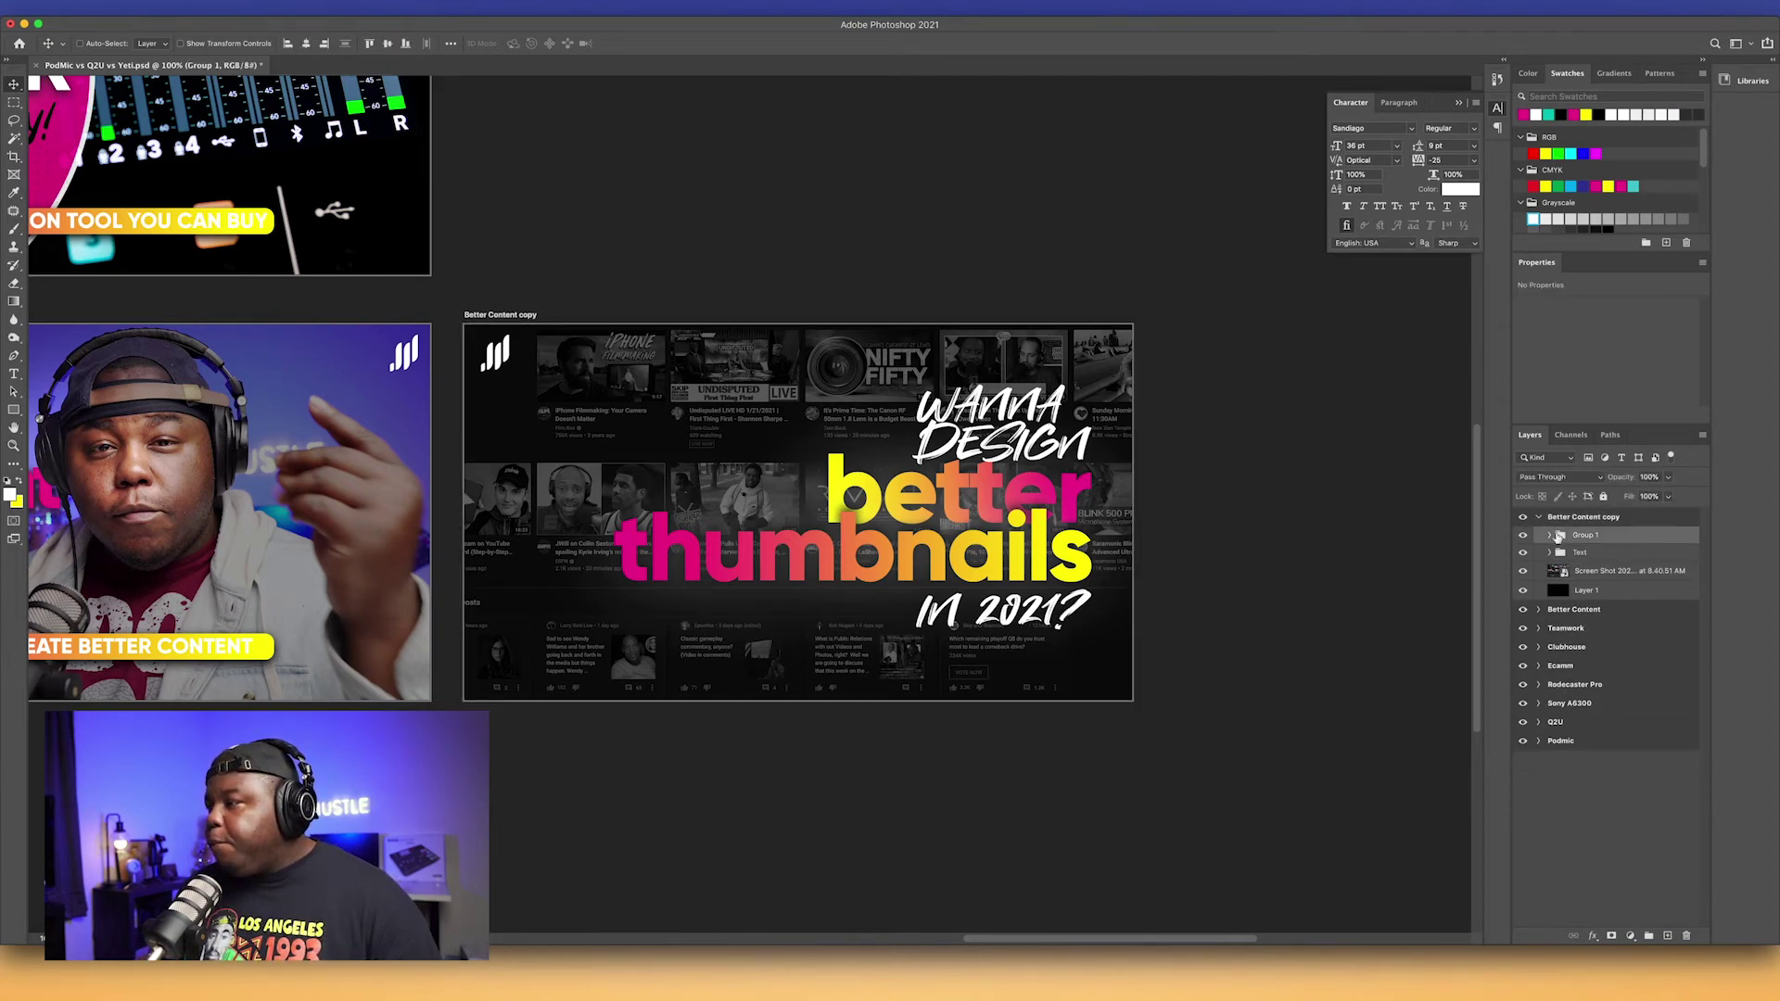
Step: Add a new empty layer above the faded YouTube screenshot layer
click(1548, 554)
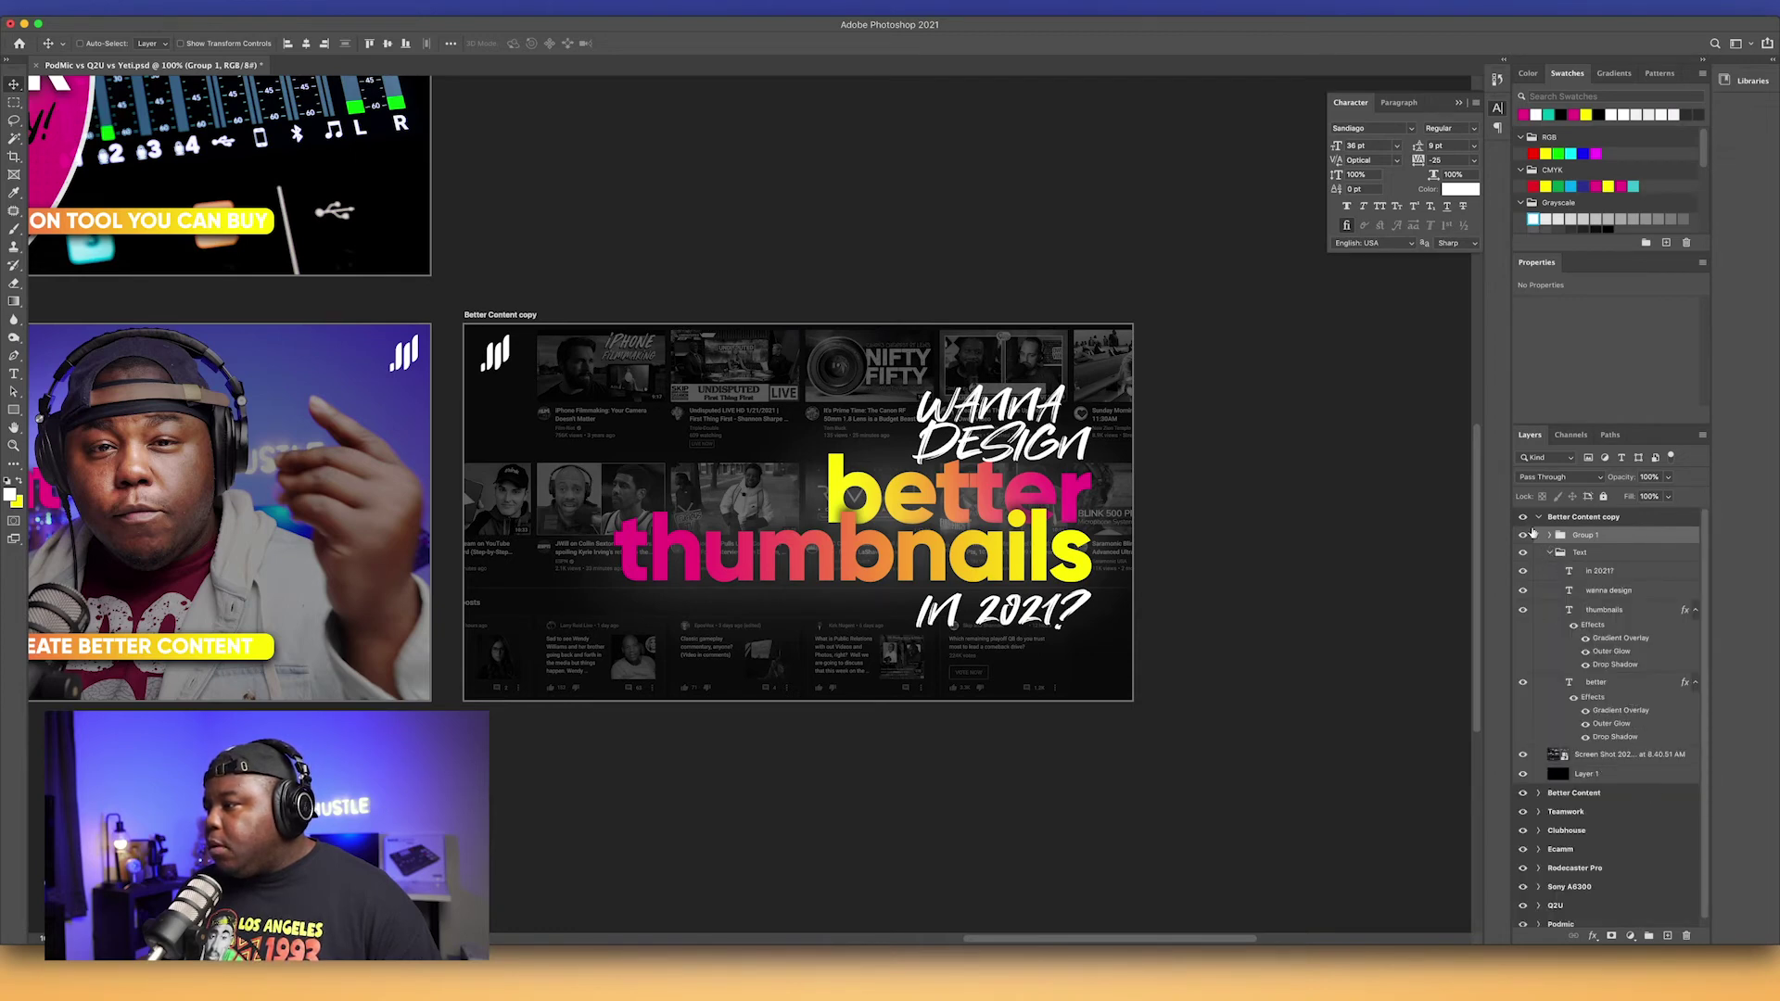
click(1549, 553)
click(1599, 573)
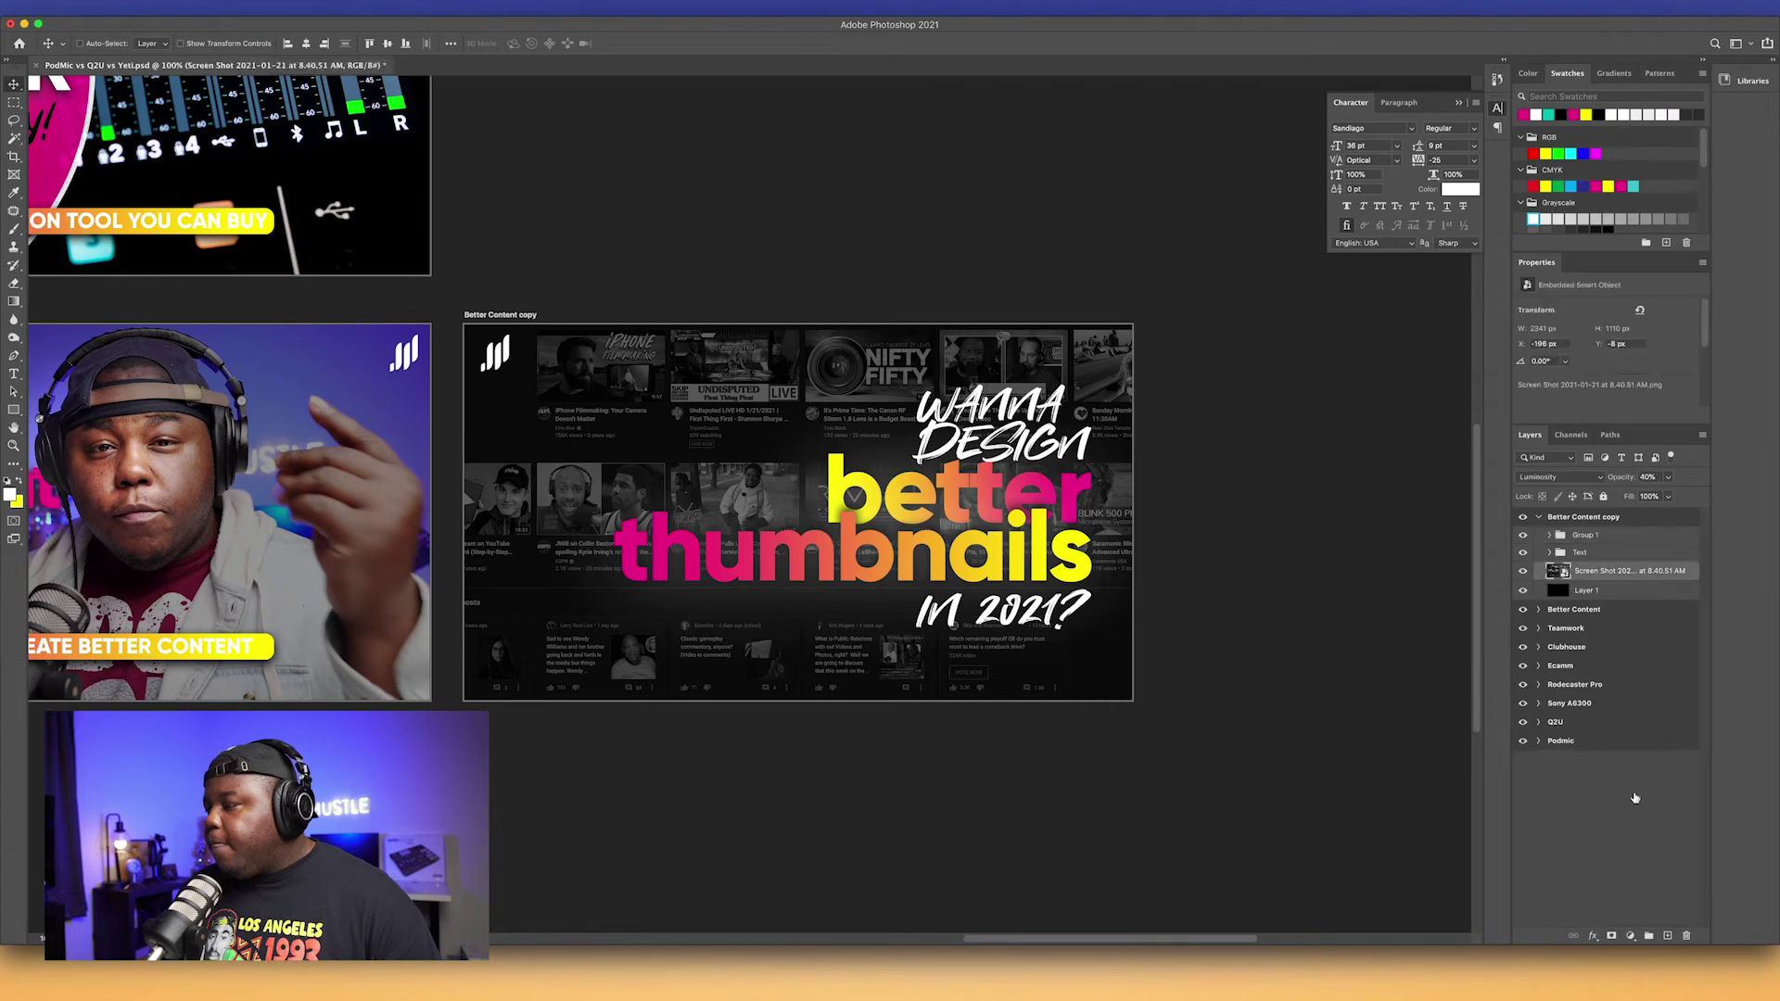
click(1669, 938)
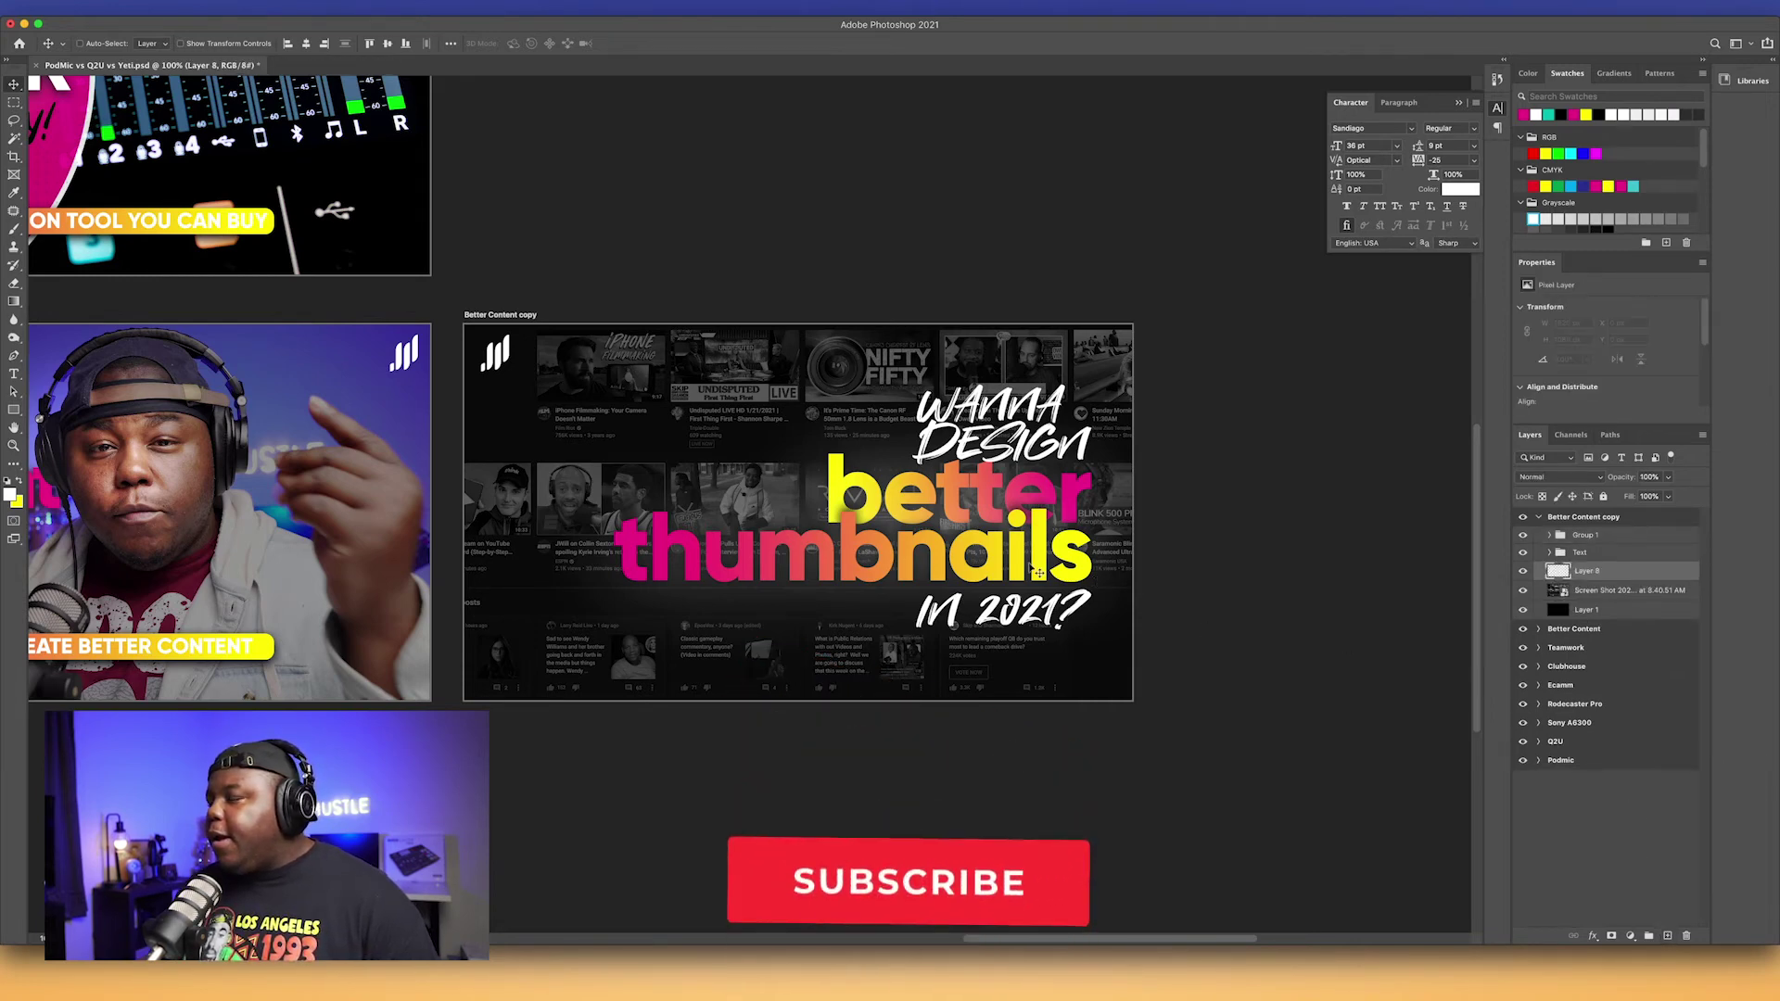
Step: Draw a white 1160 × 77 px rounded-rectangle bar below the headline and nudge it down
click(14, 409)
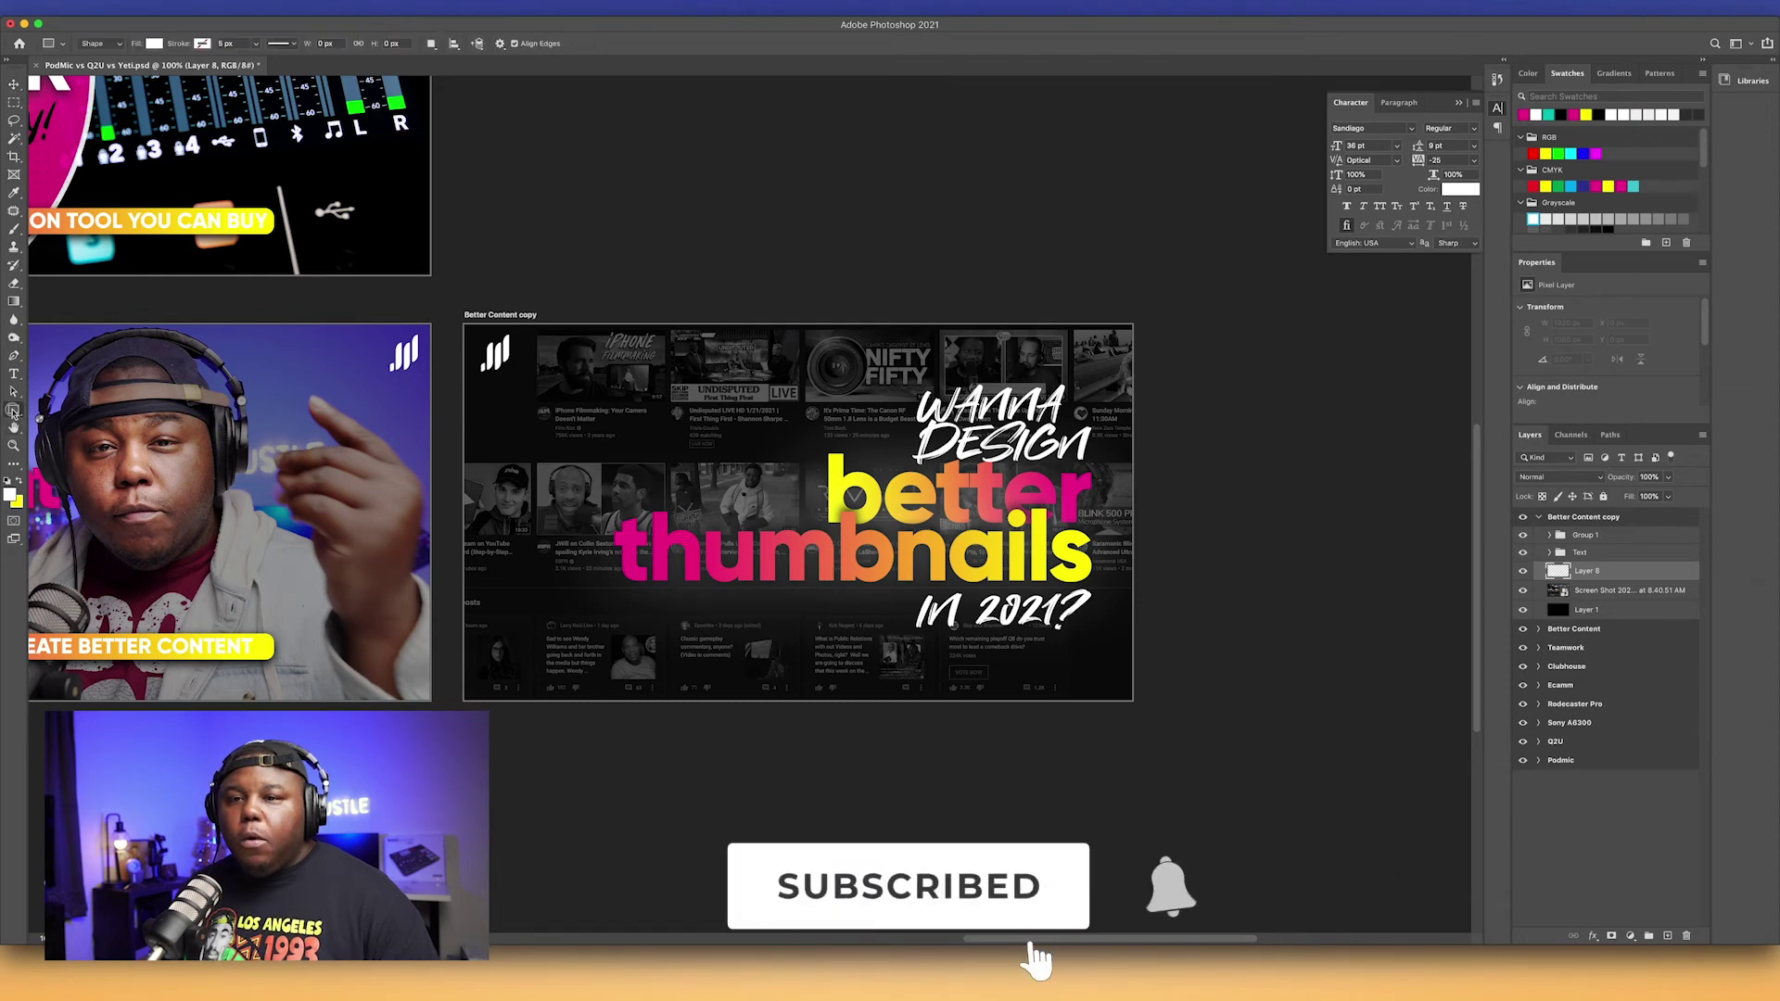
click(65, 422)
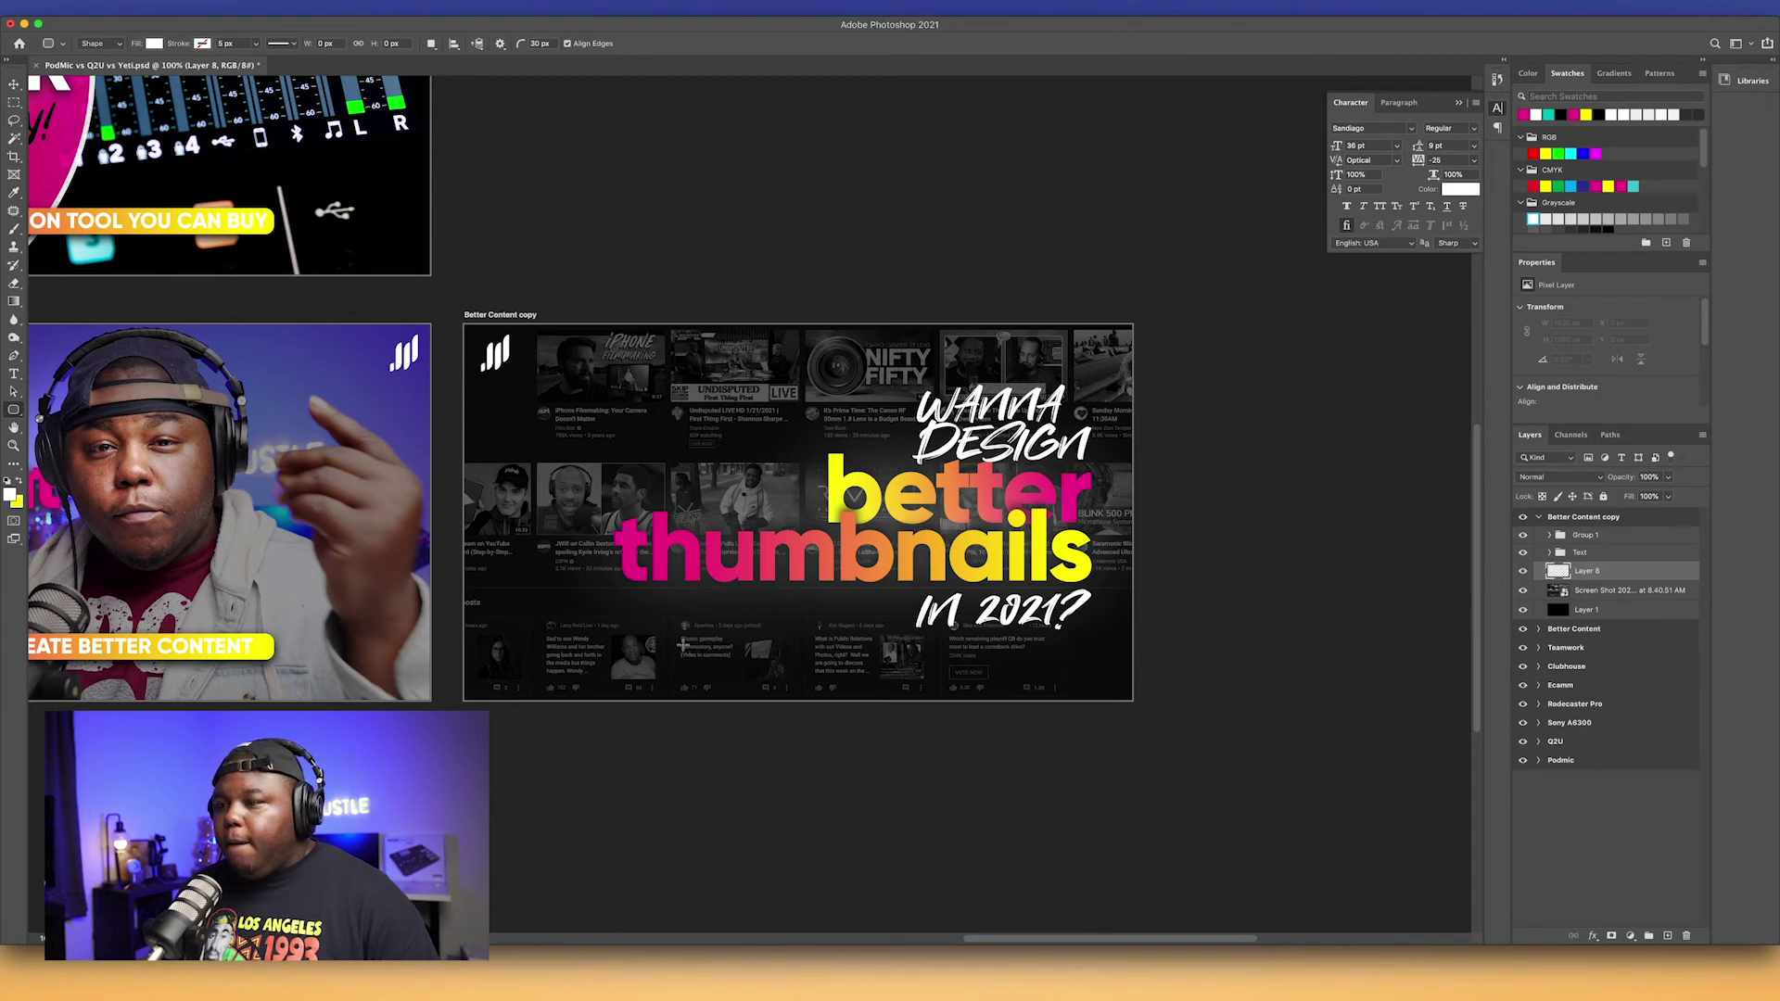
drag(682, 640, 1091, 667)
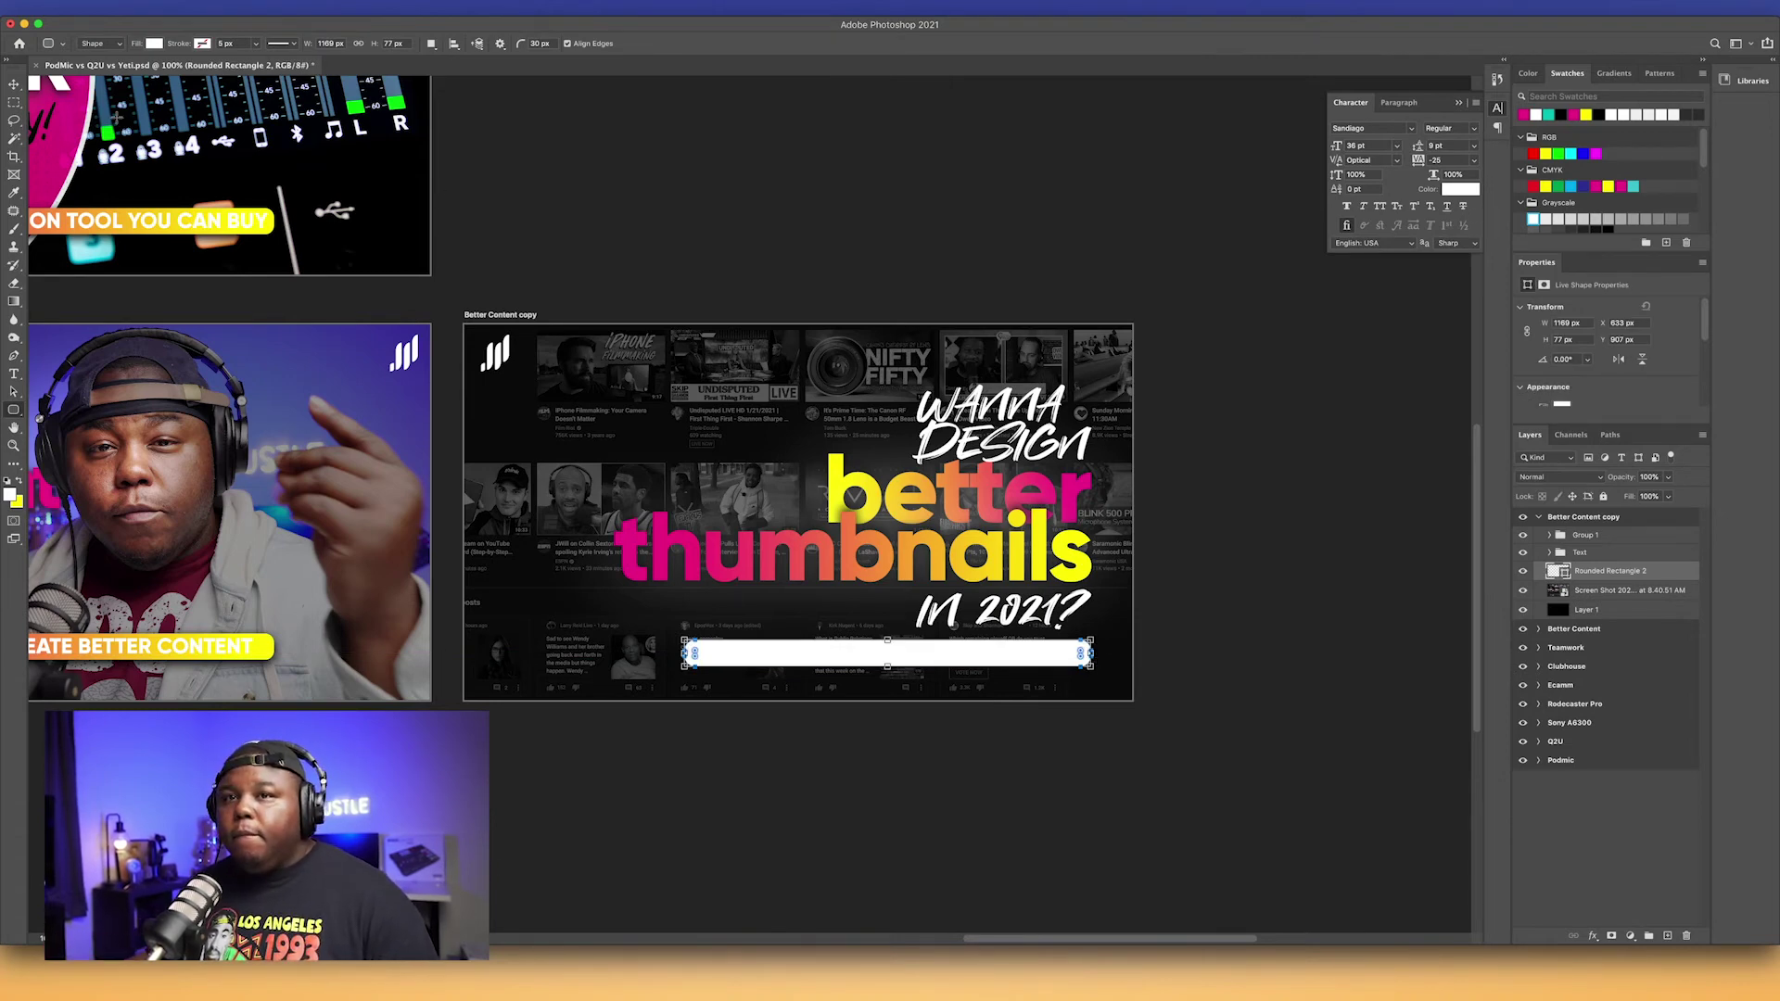
key(v)
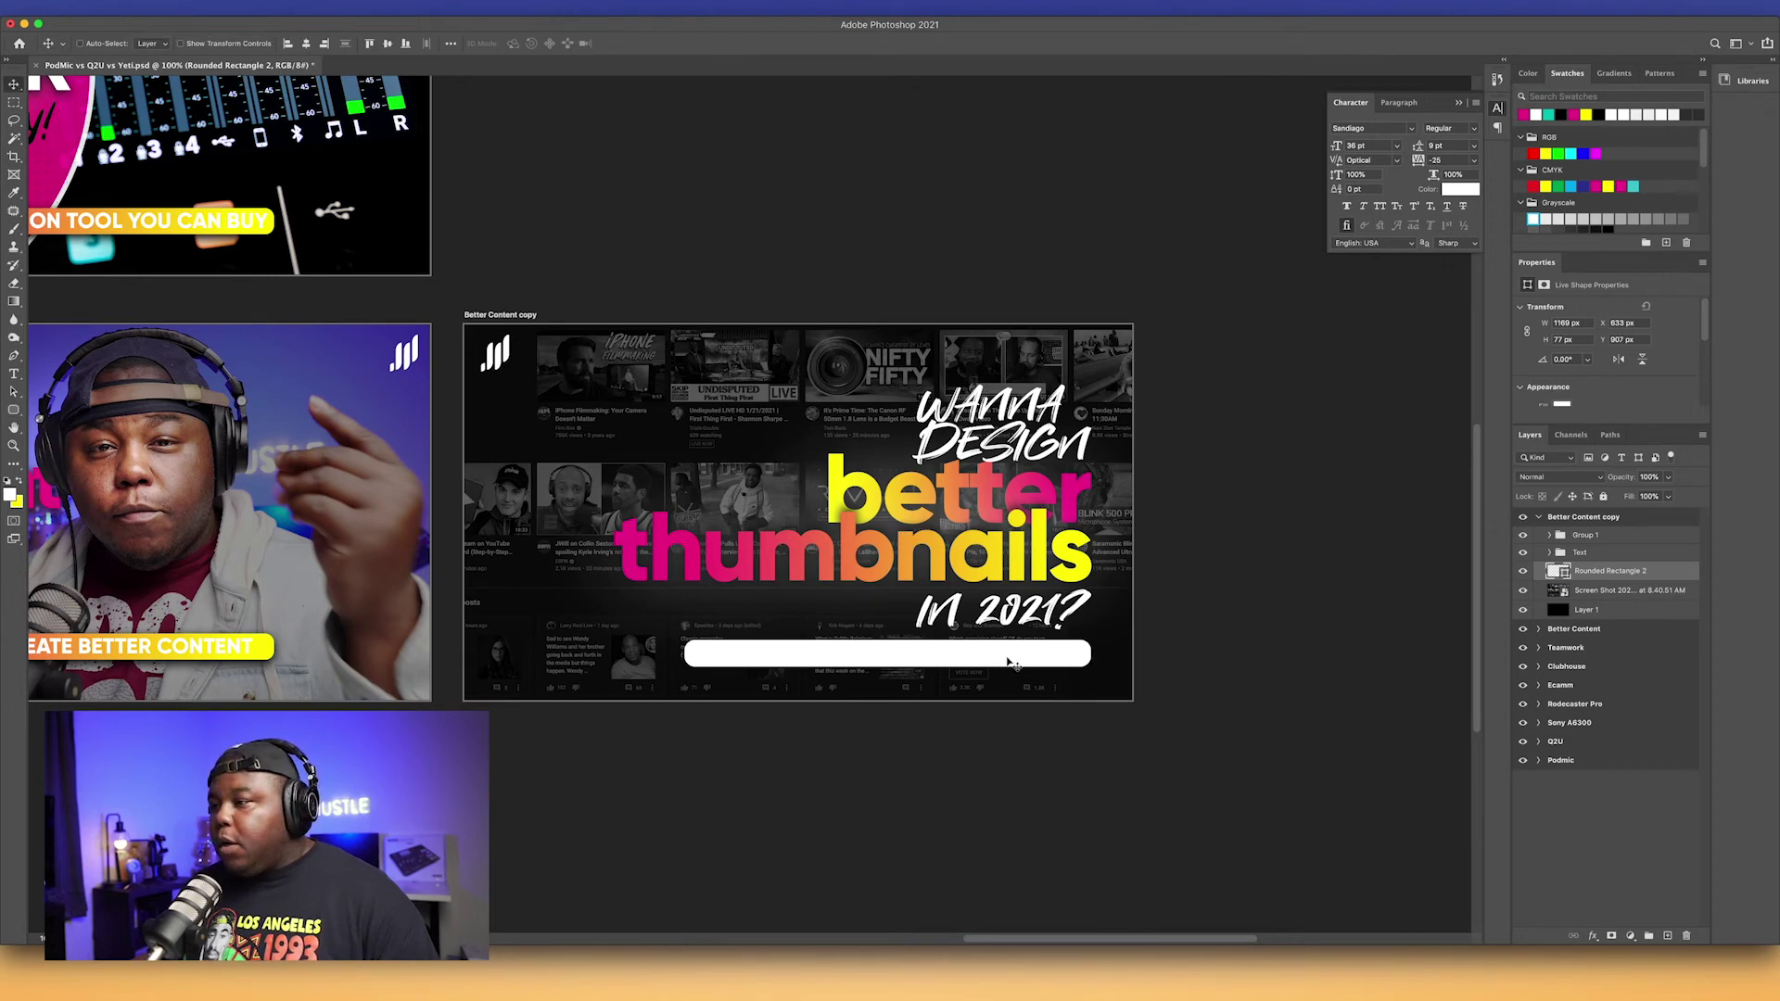
drag(1008, 658, 1007, 659)
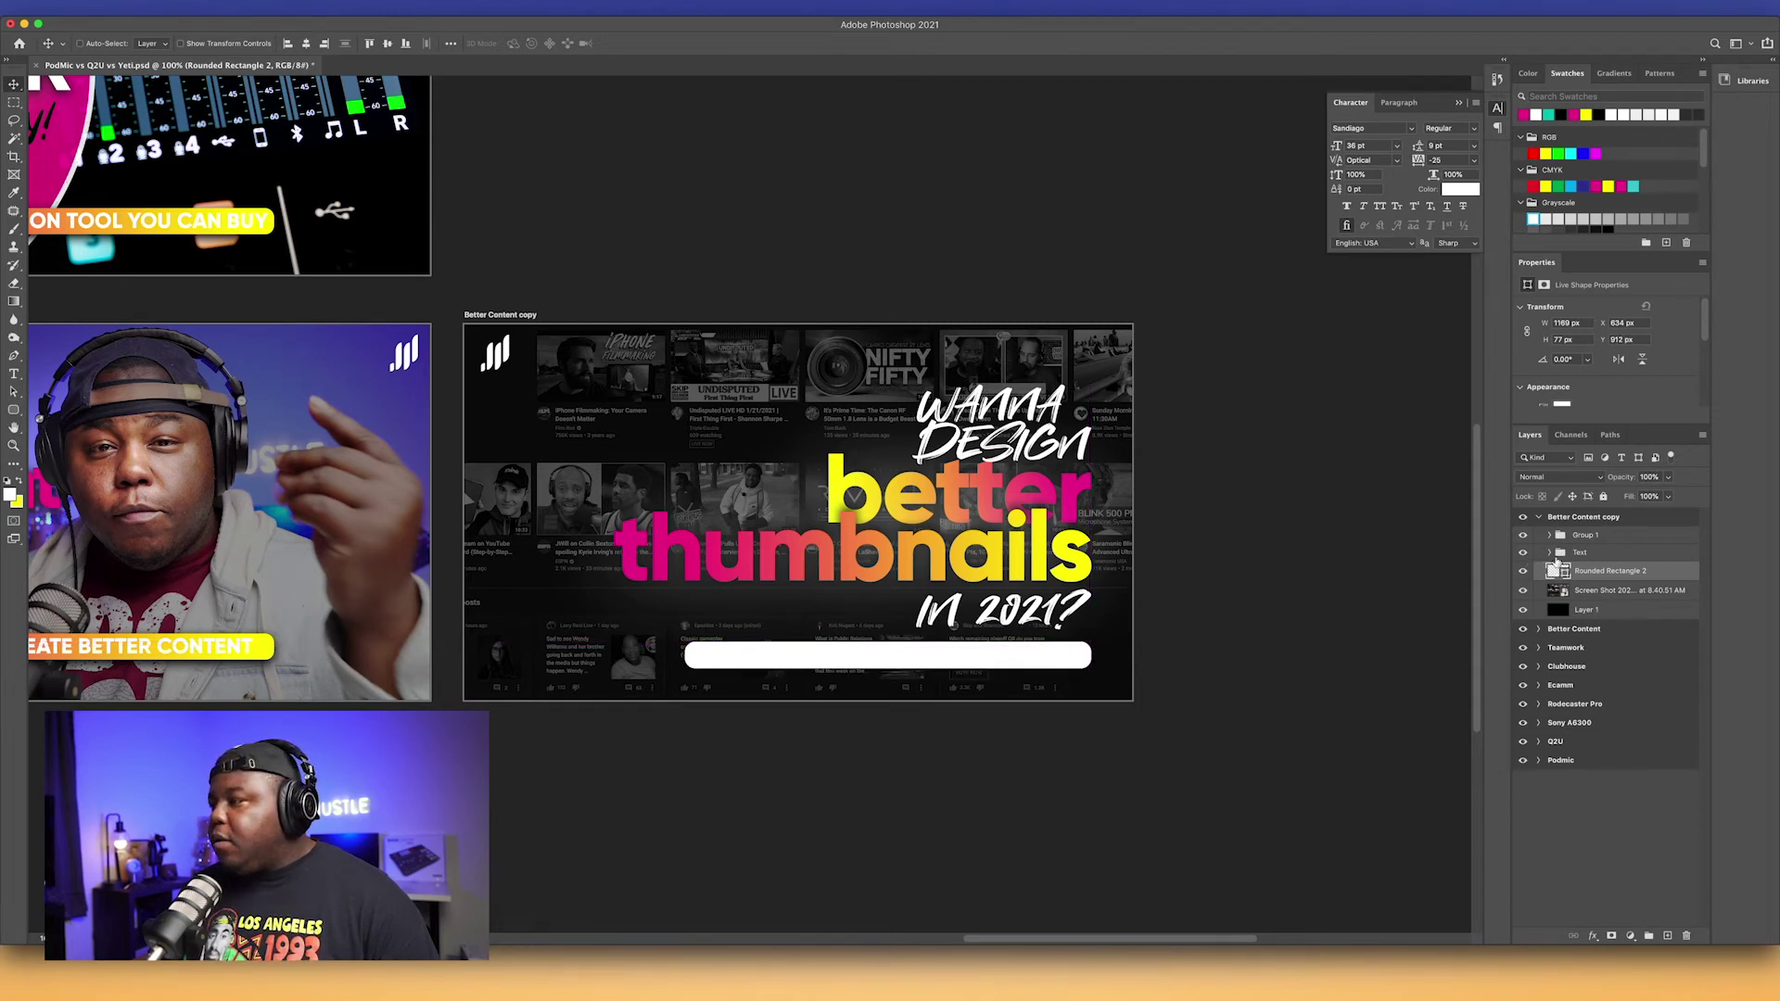
click(1549, 552)
Step: Copy the thumbnails text's gradient layer style and paste it onto Rounded Rectangle 2
click(1648, 612)
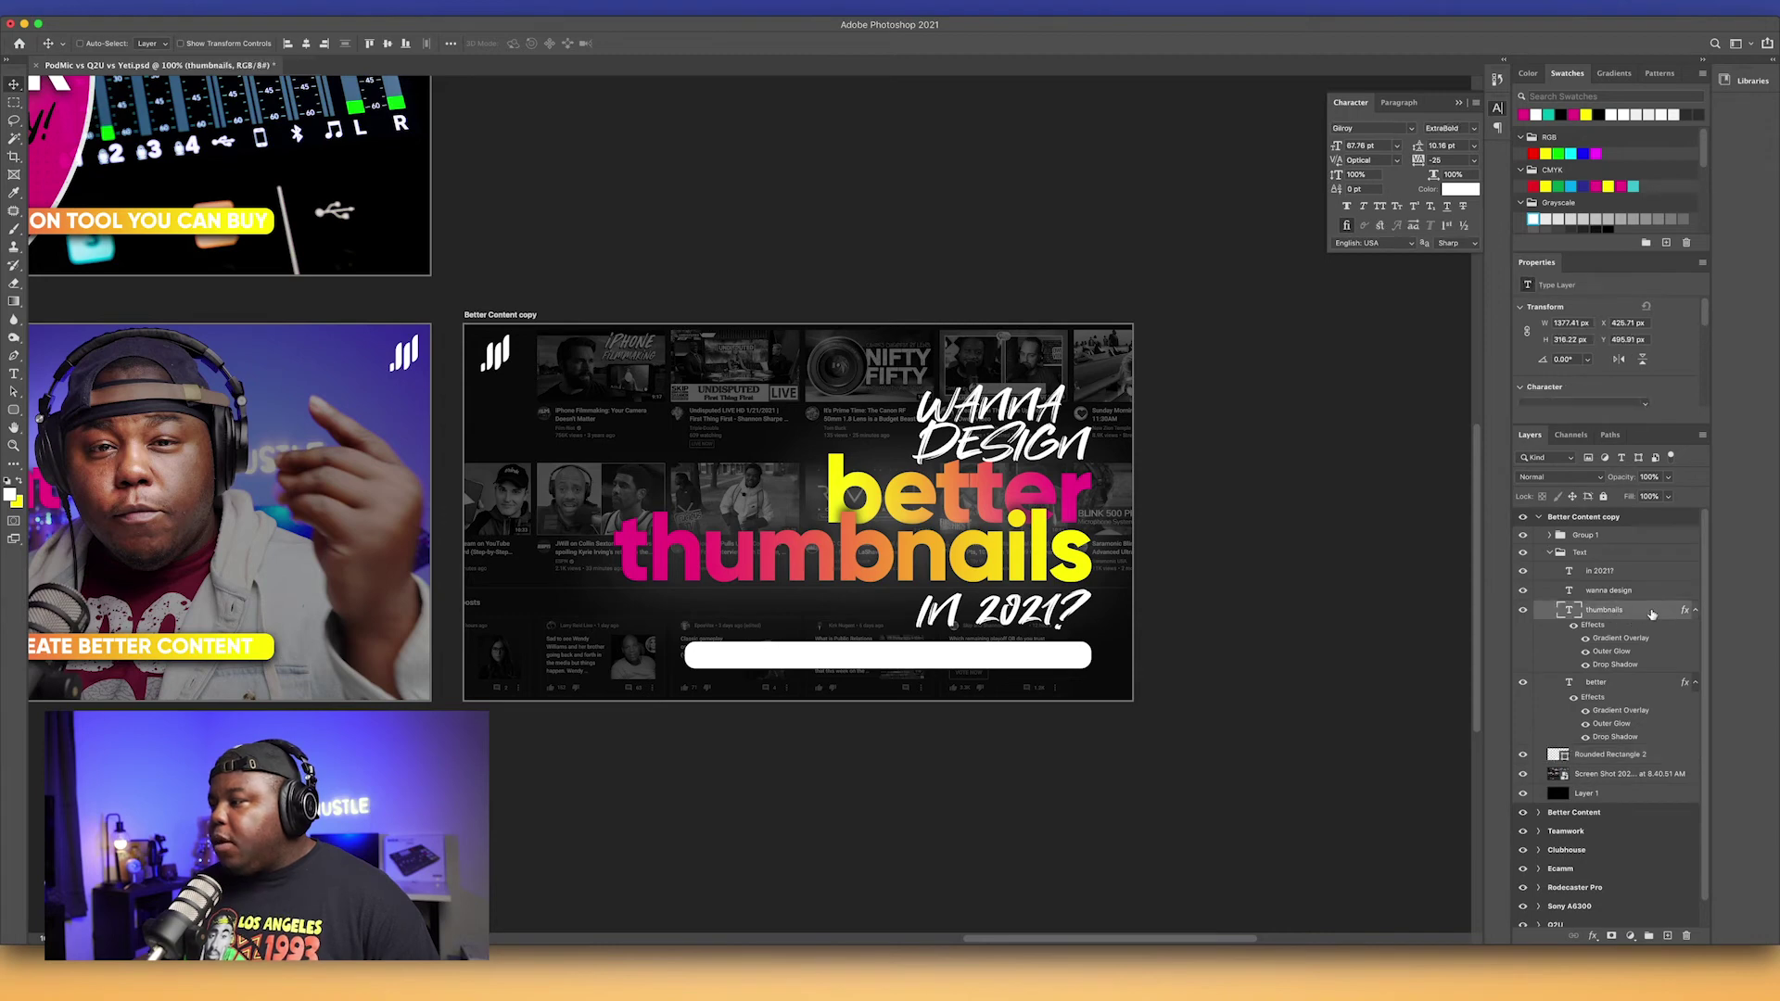
right_click(1650, 614)
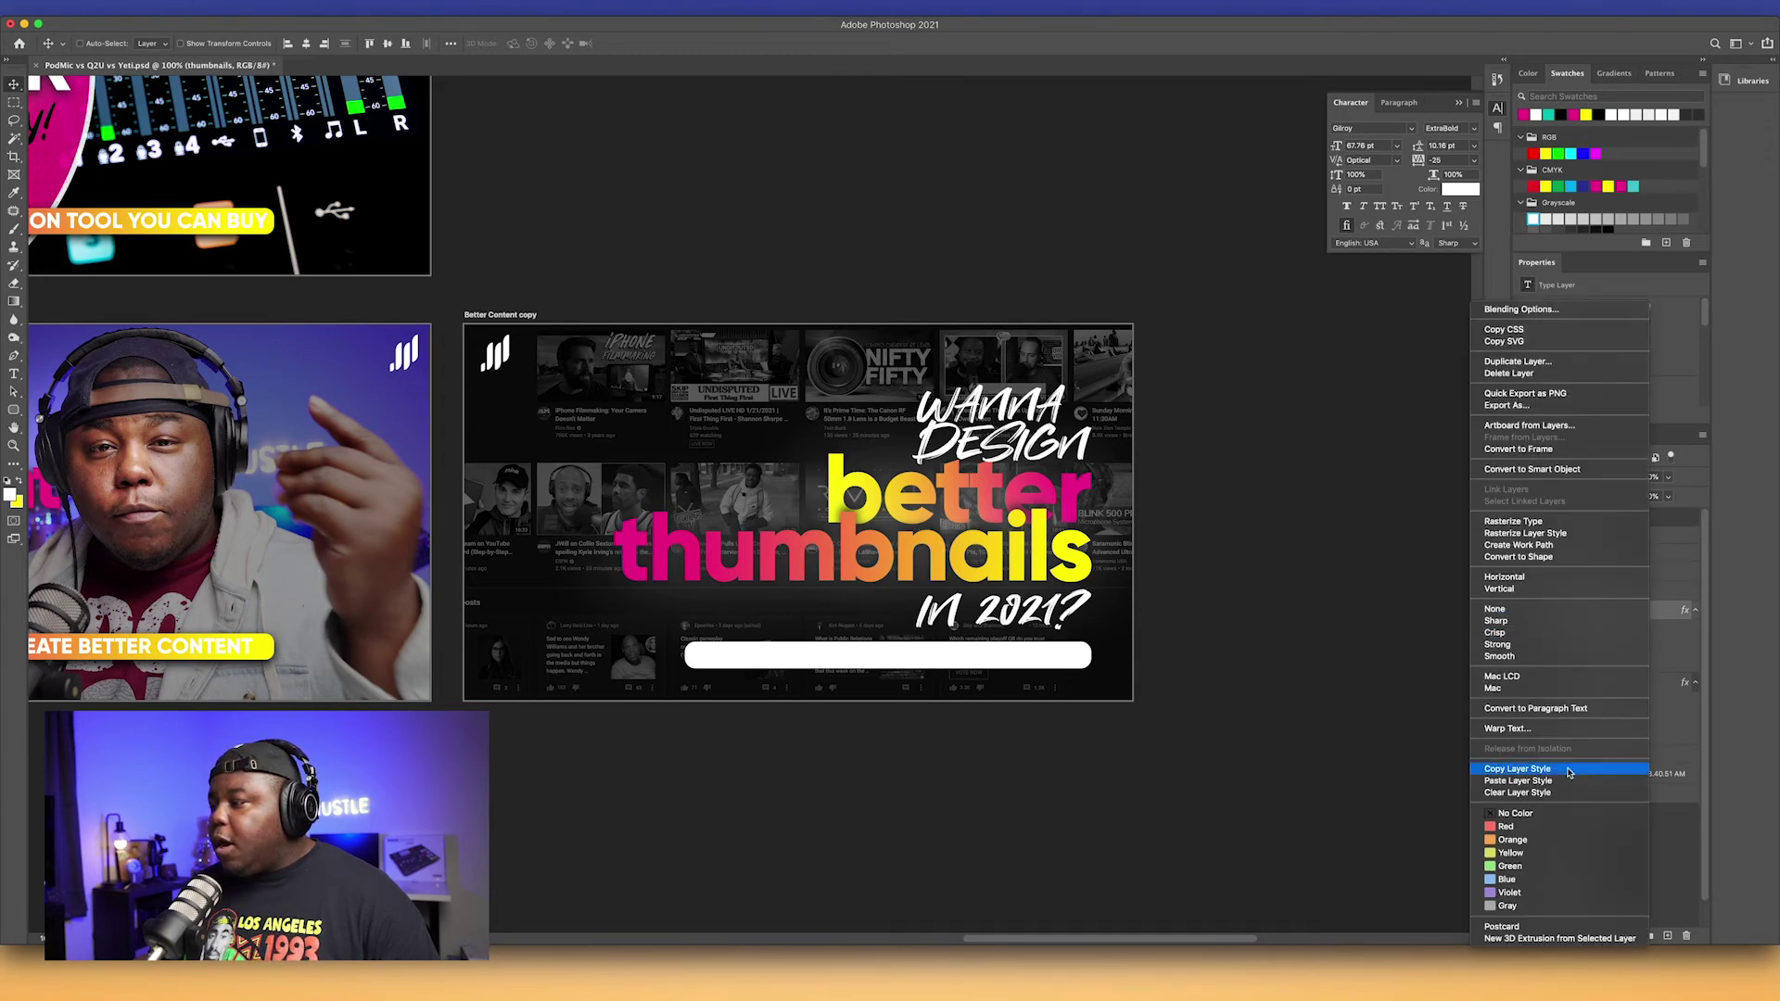
click(1618, 777)
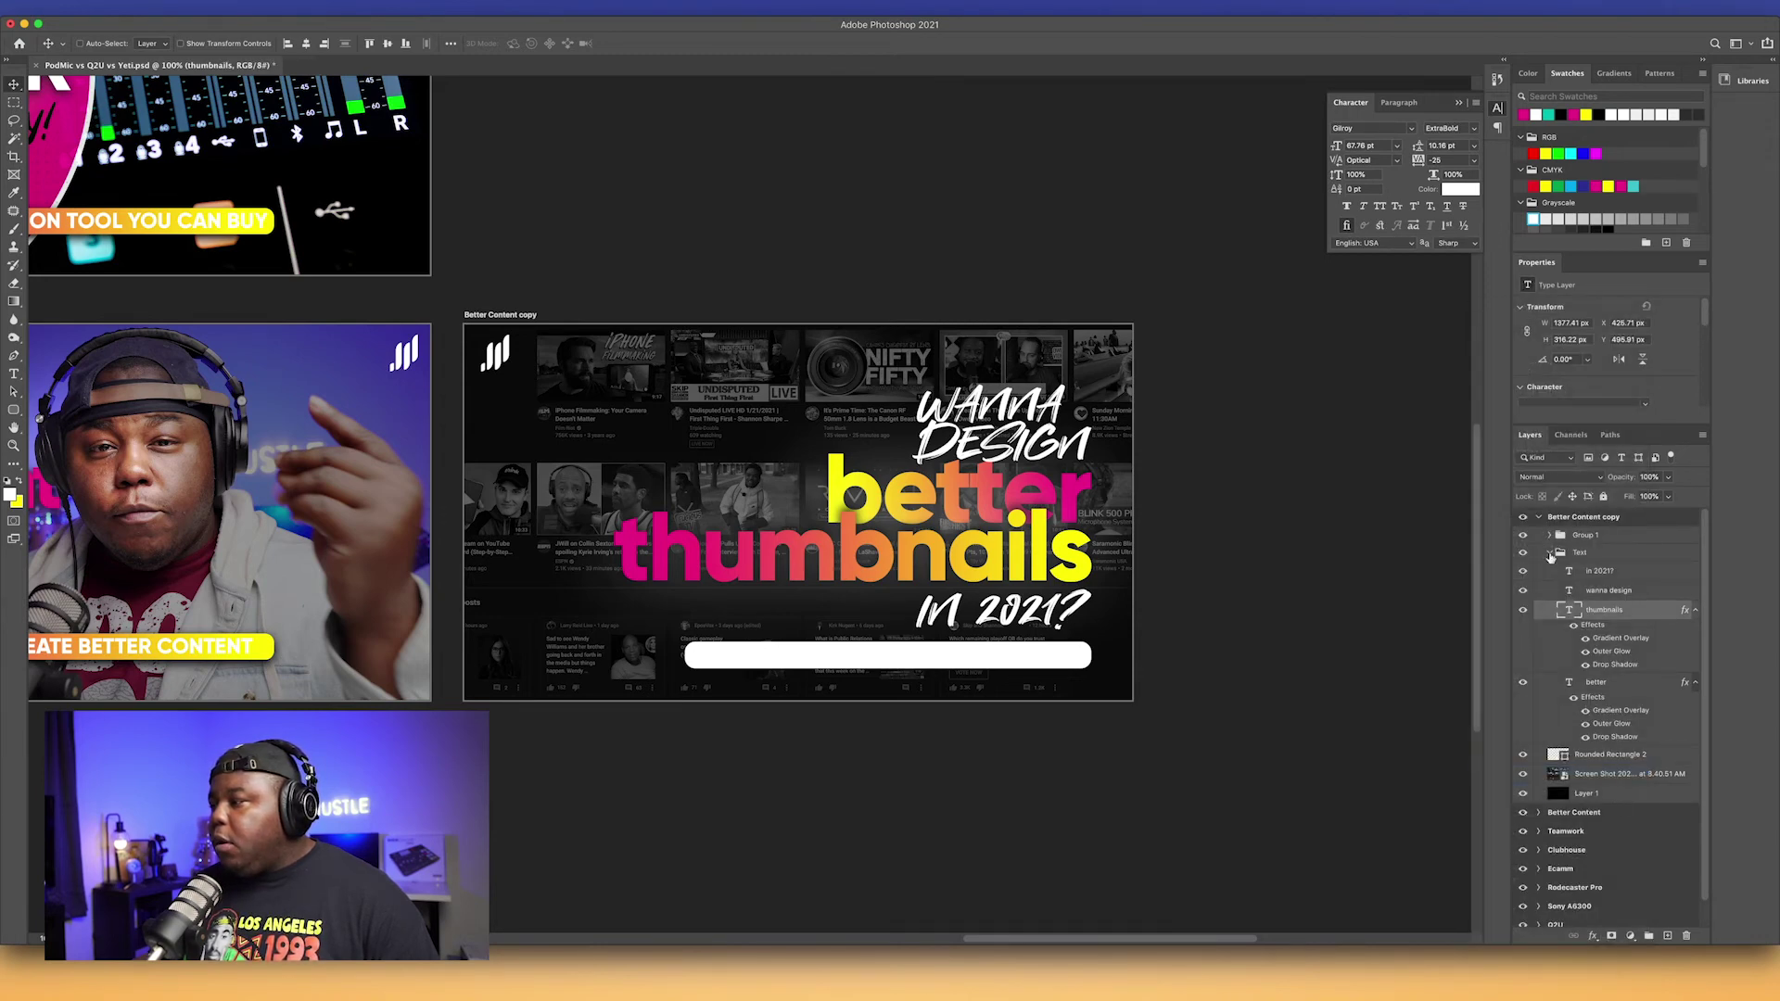
click(1549, 554)
click(1565, 579)
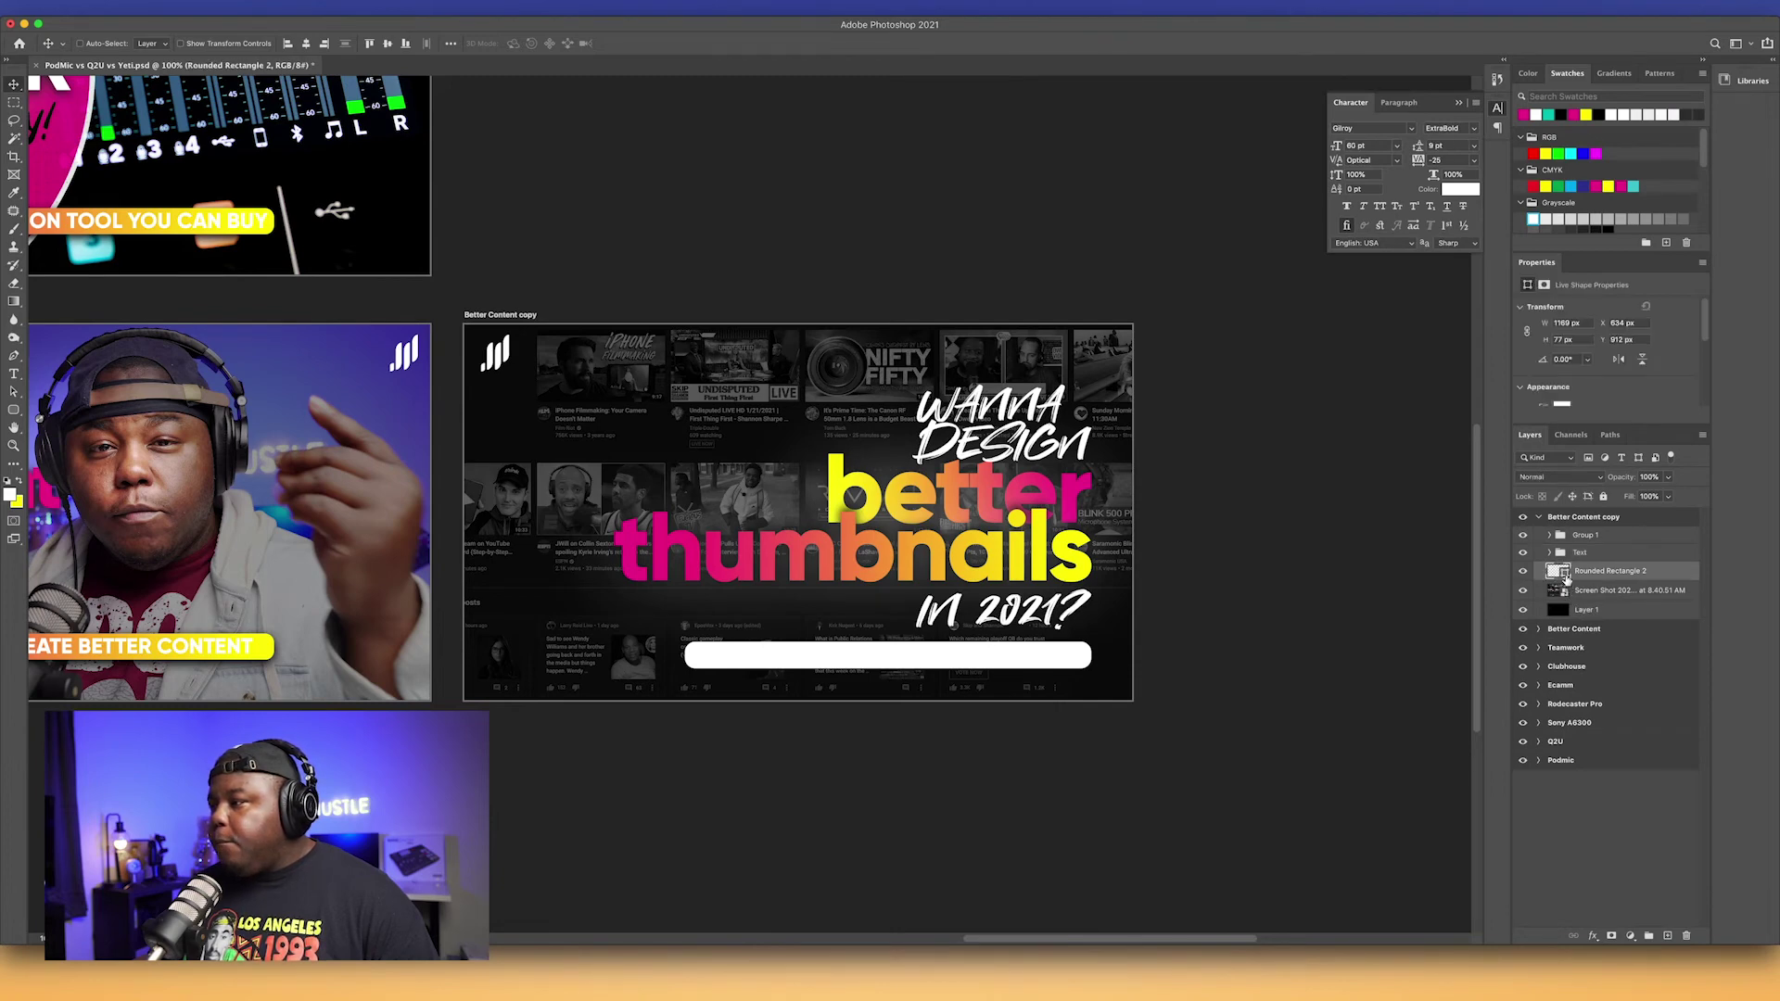
right_click(1659, 577)
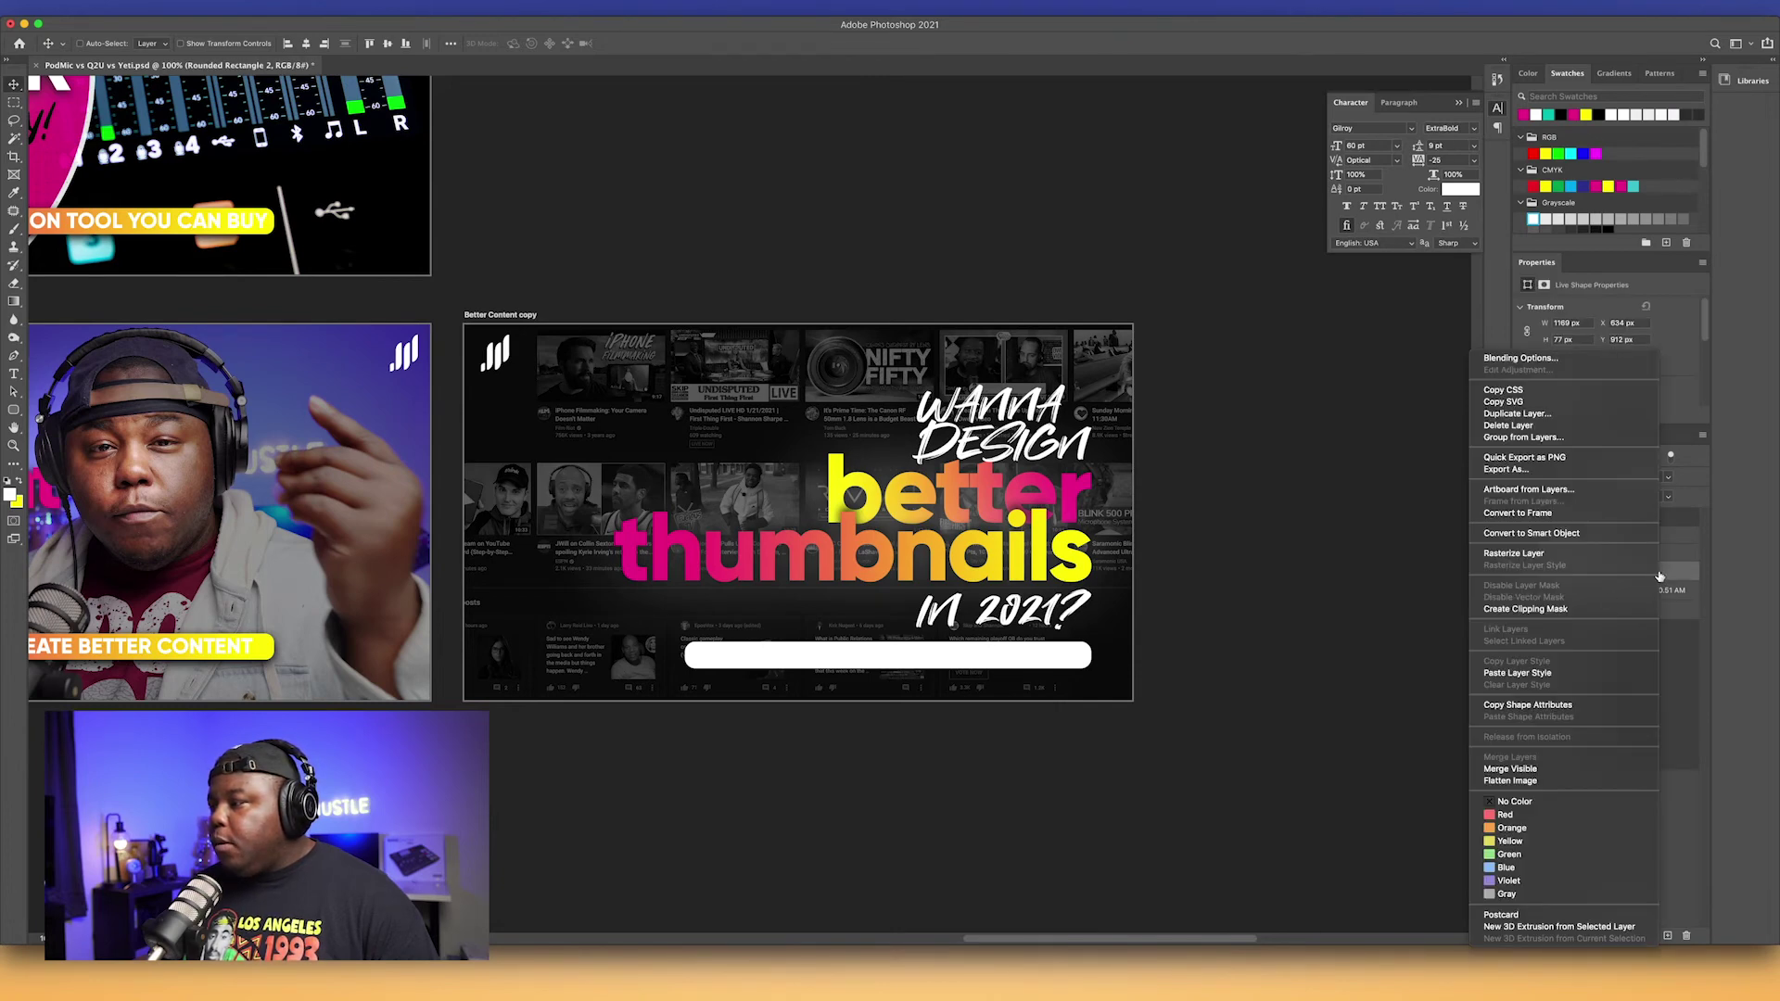
click(1540, 676)
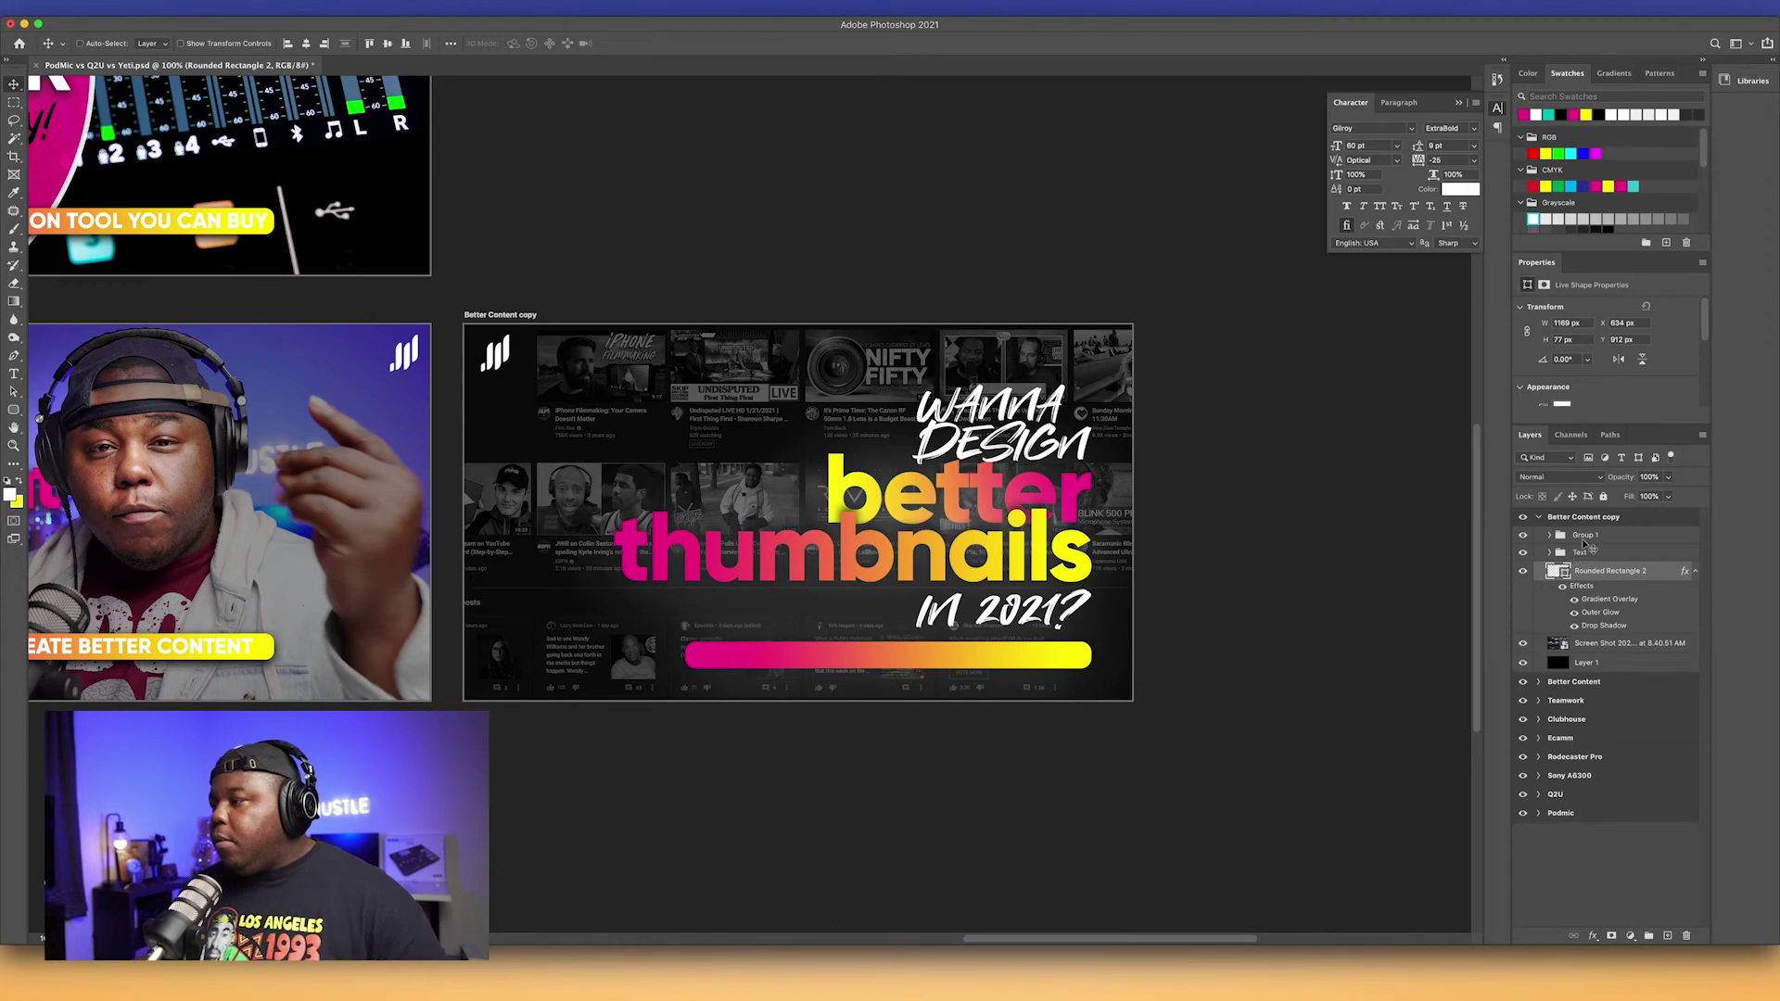
Step: Move the logo group about 34 px up and the Text group slightly up
click(1585, 538)
drag(1017, 530, 1008, 510)
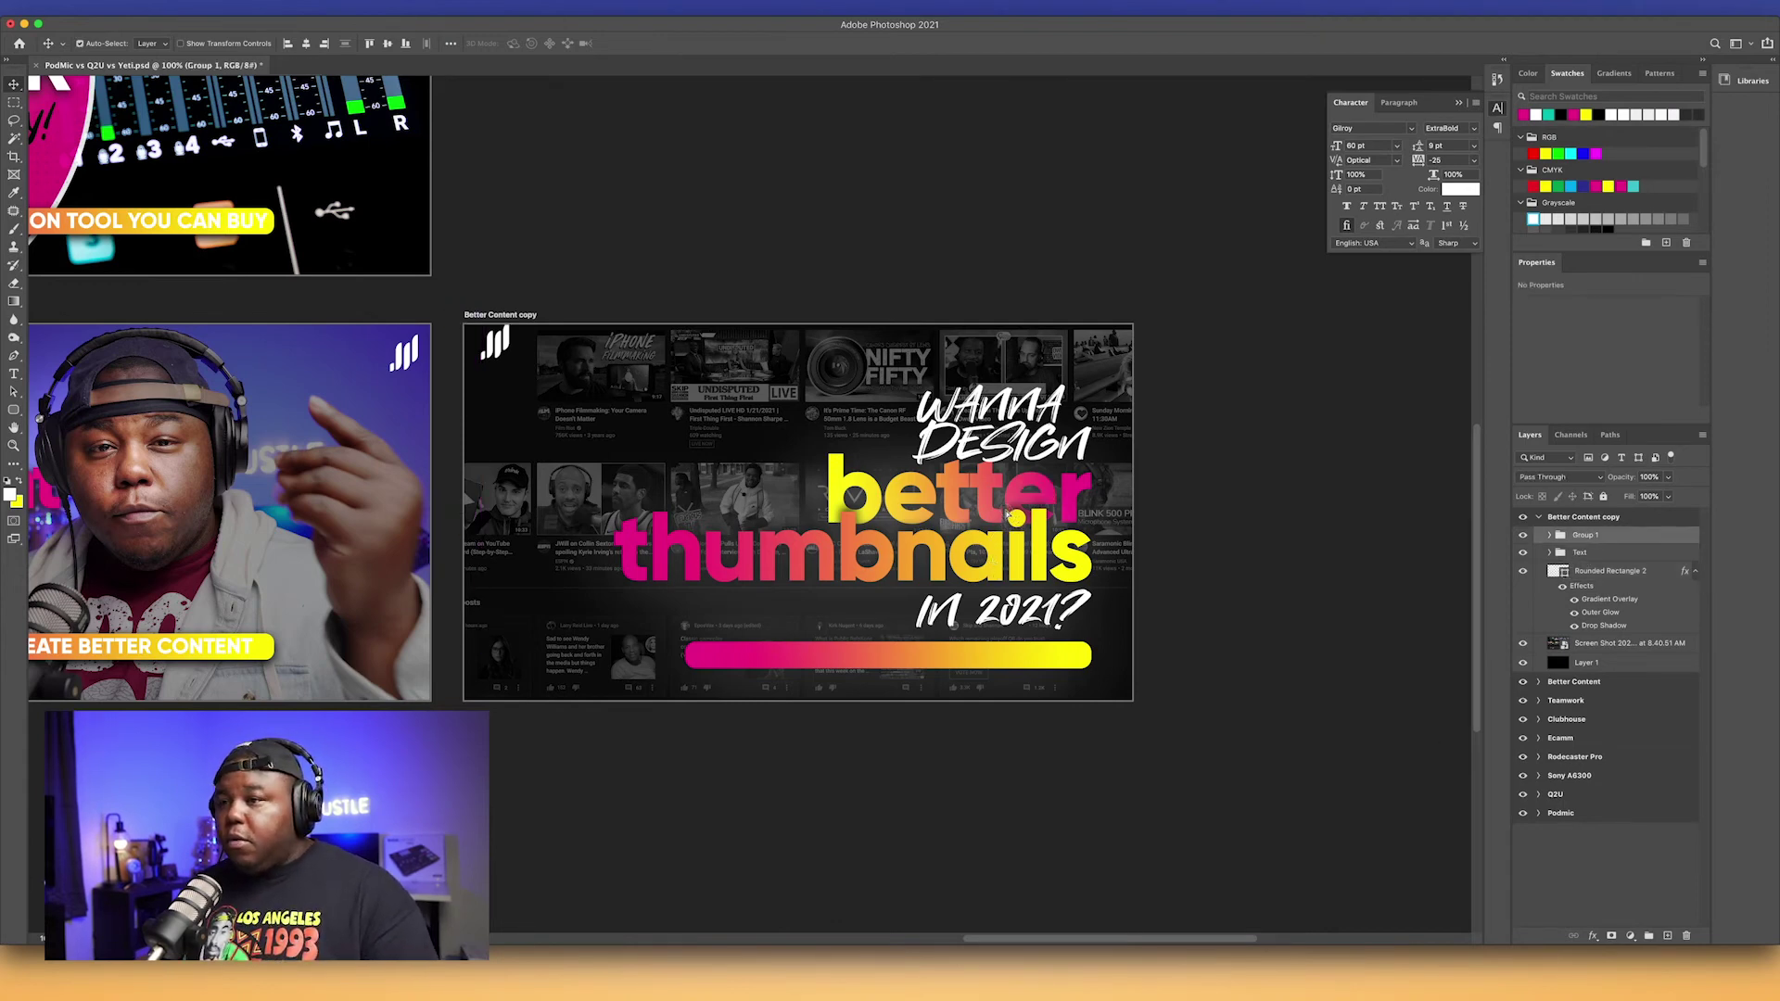
click(1577, 553)
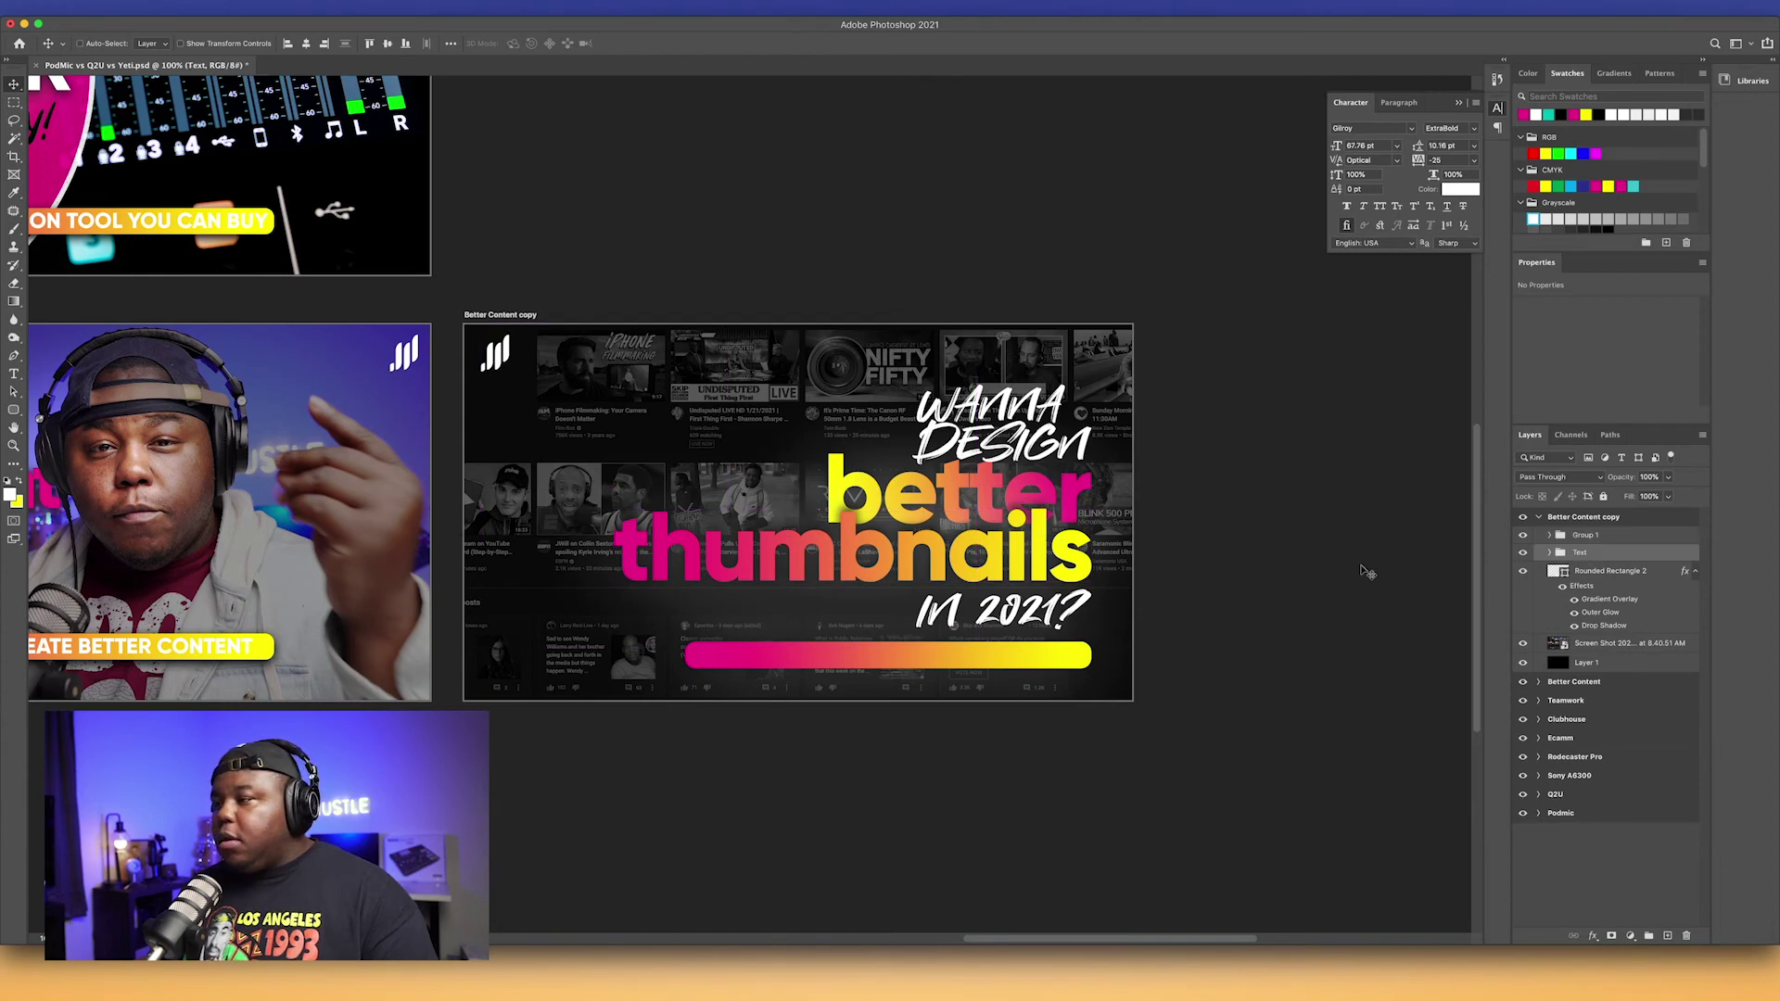
drag(1074, 562, 1071, 546)
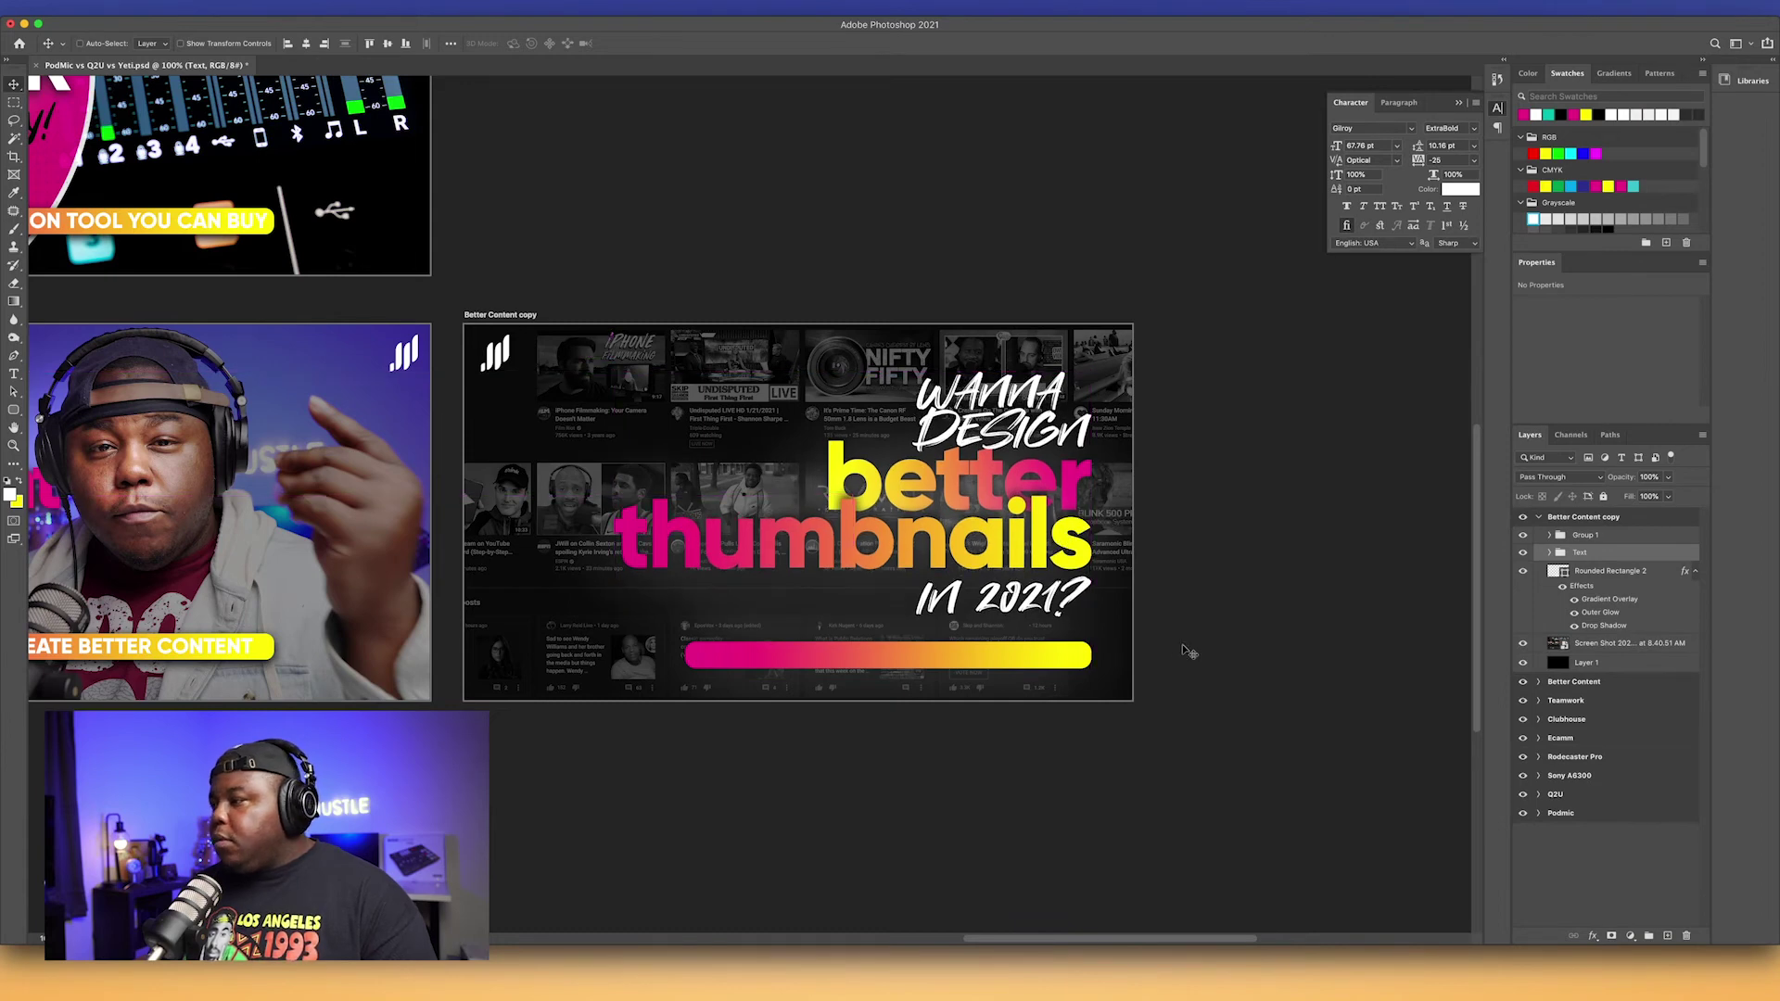
Step: Add a new layer above the gradient bar and set the Type tool to 18 pt
click(1609, 573)
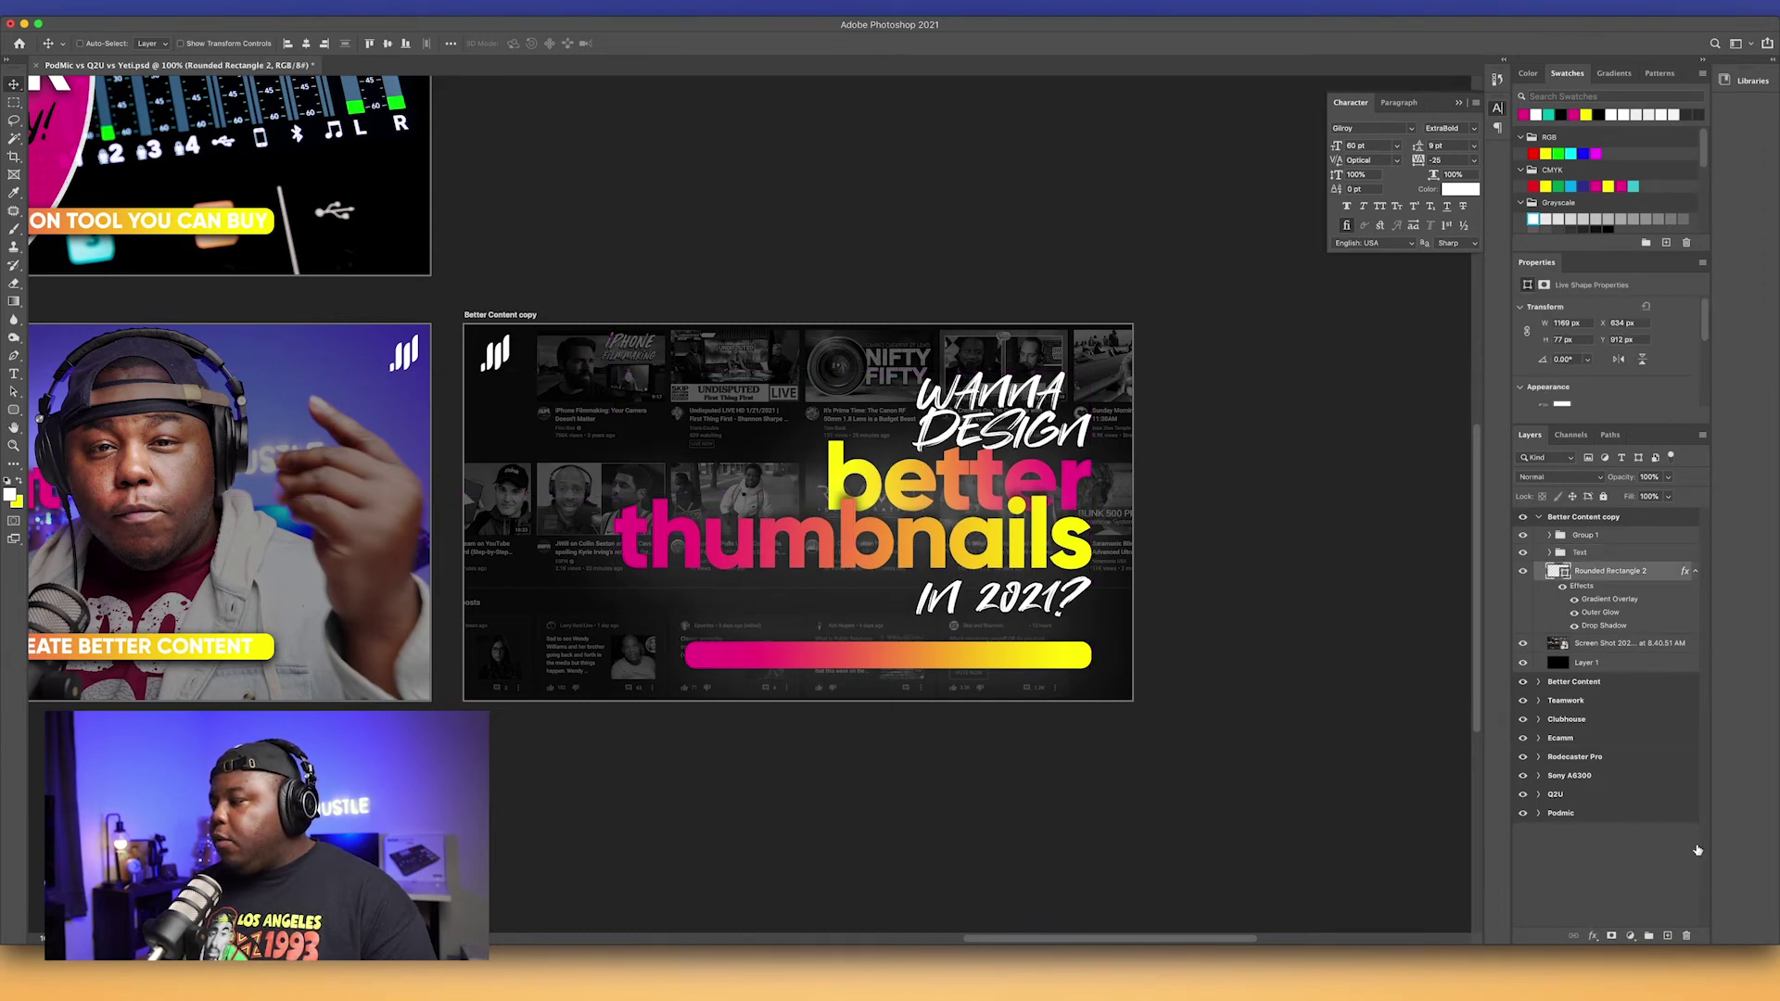
click(1666, 936)
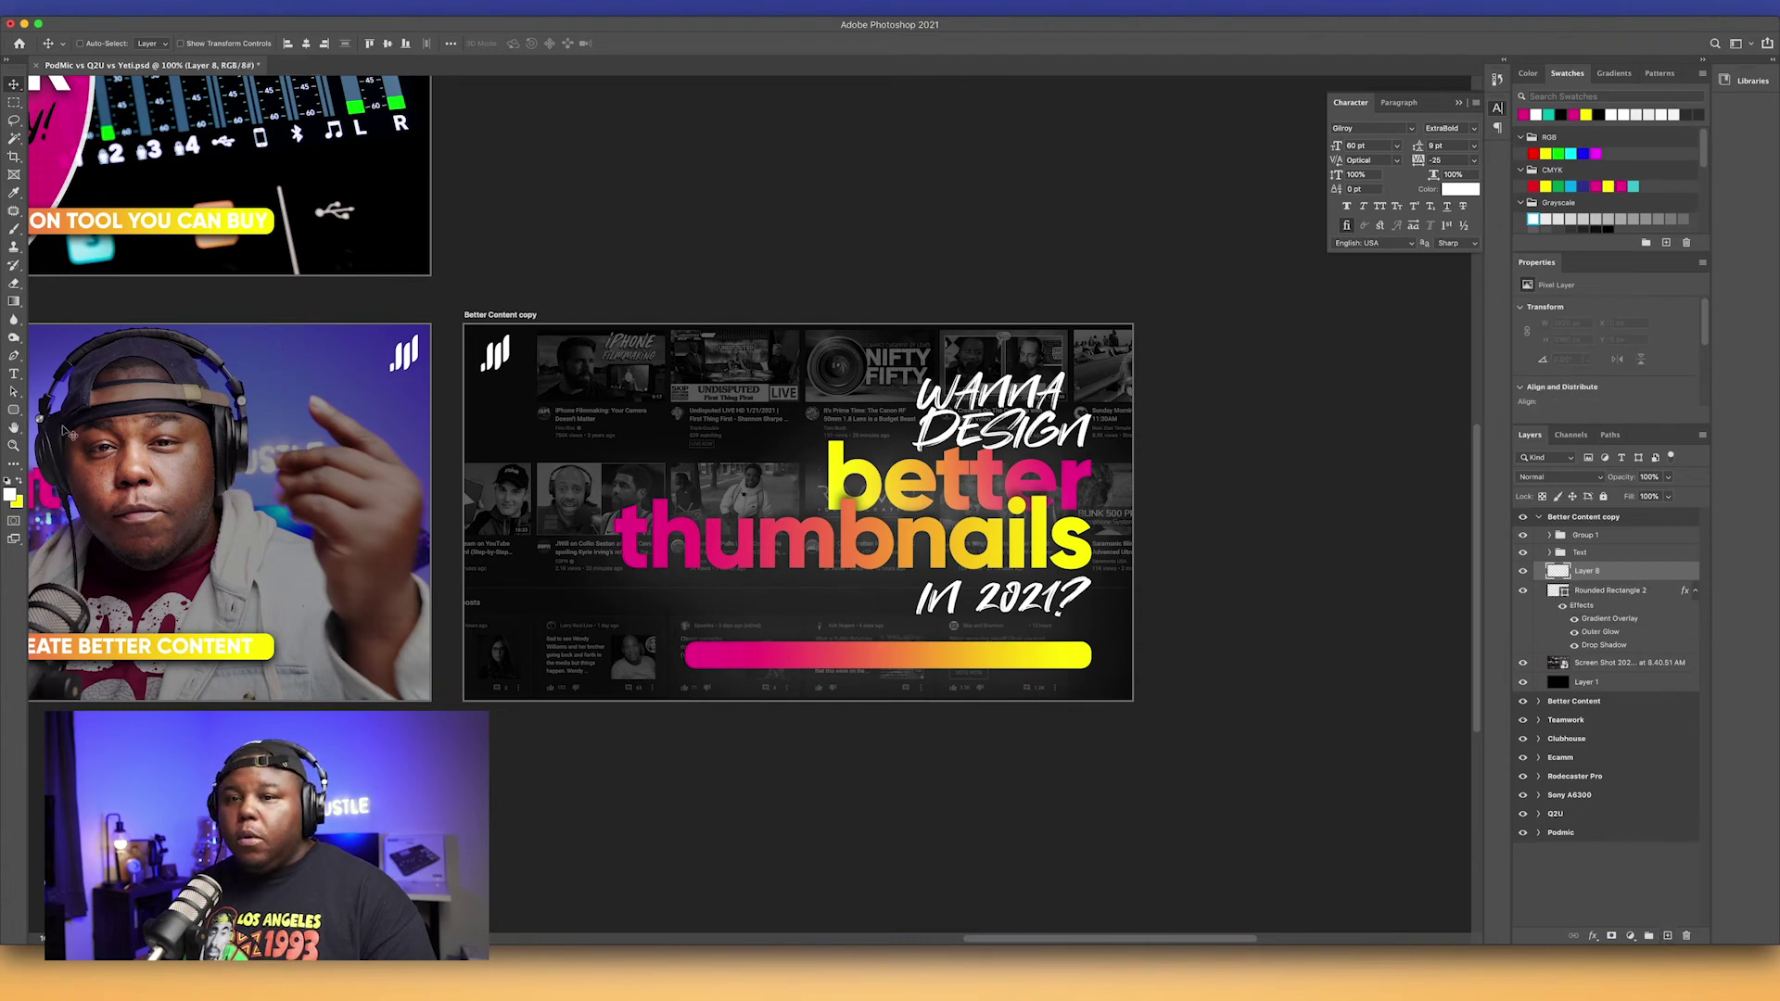
click(13, 375)
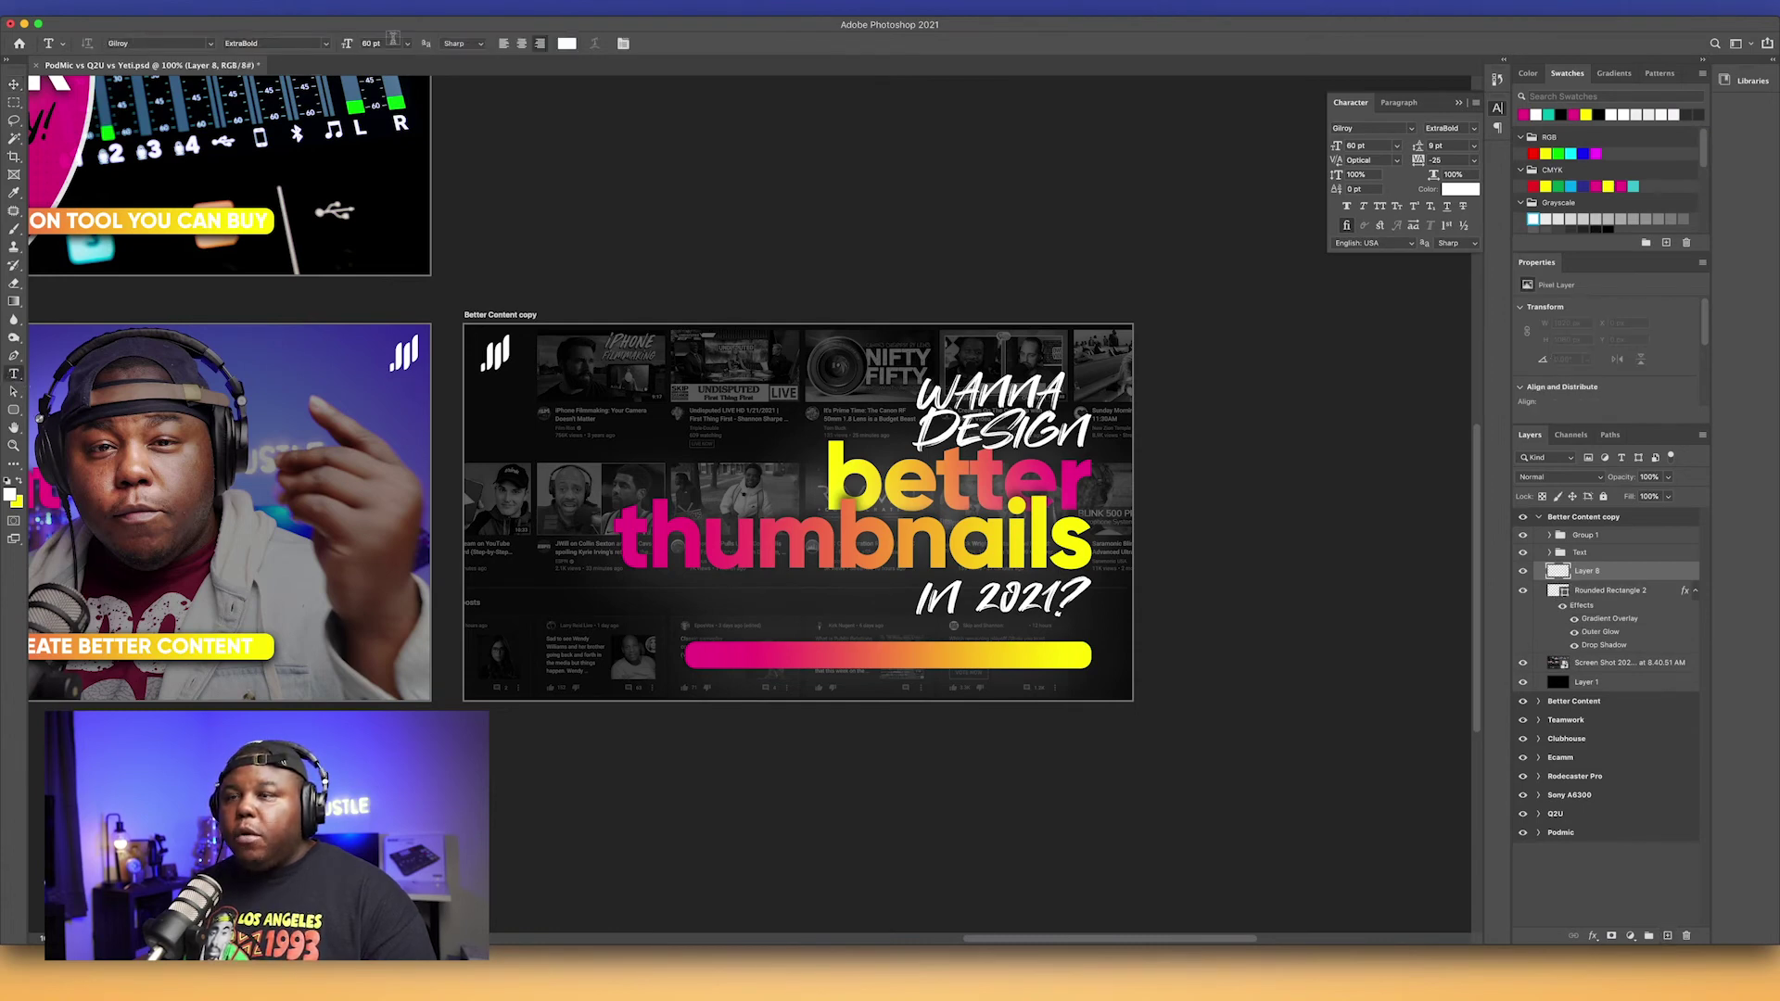
click(406, 43)
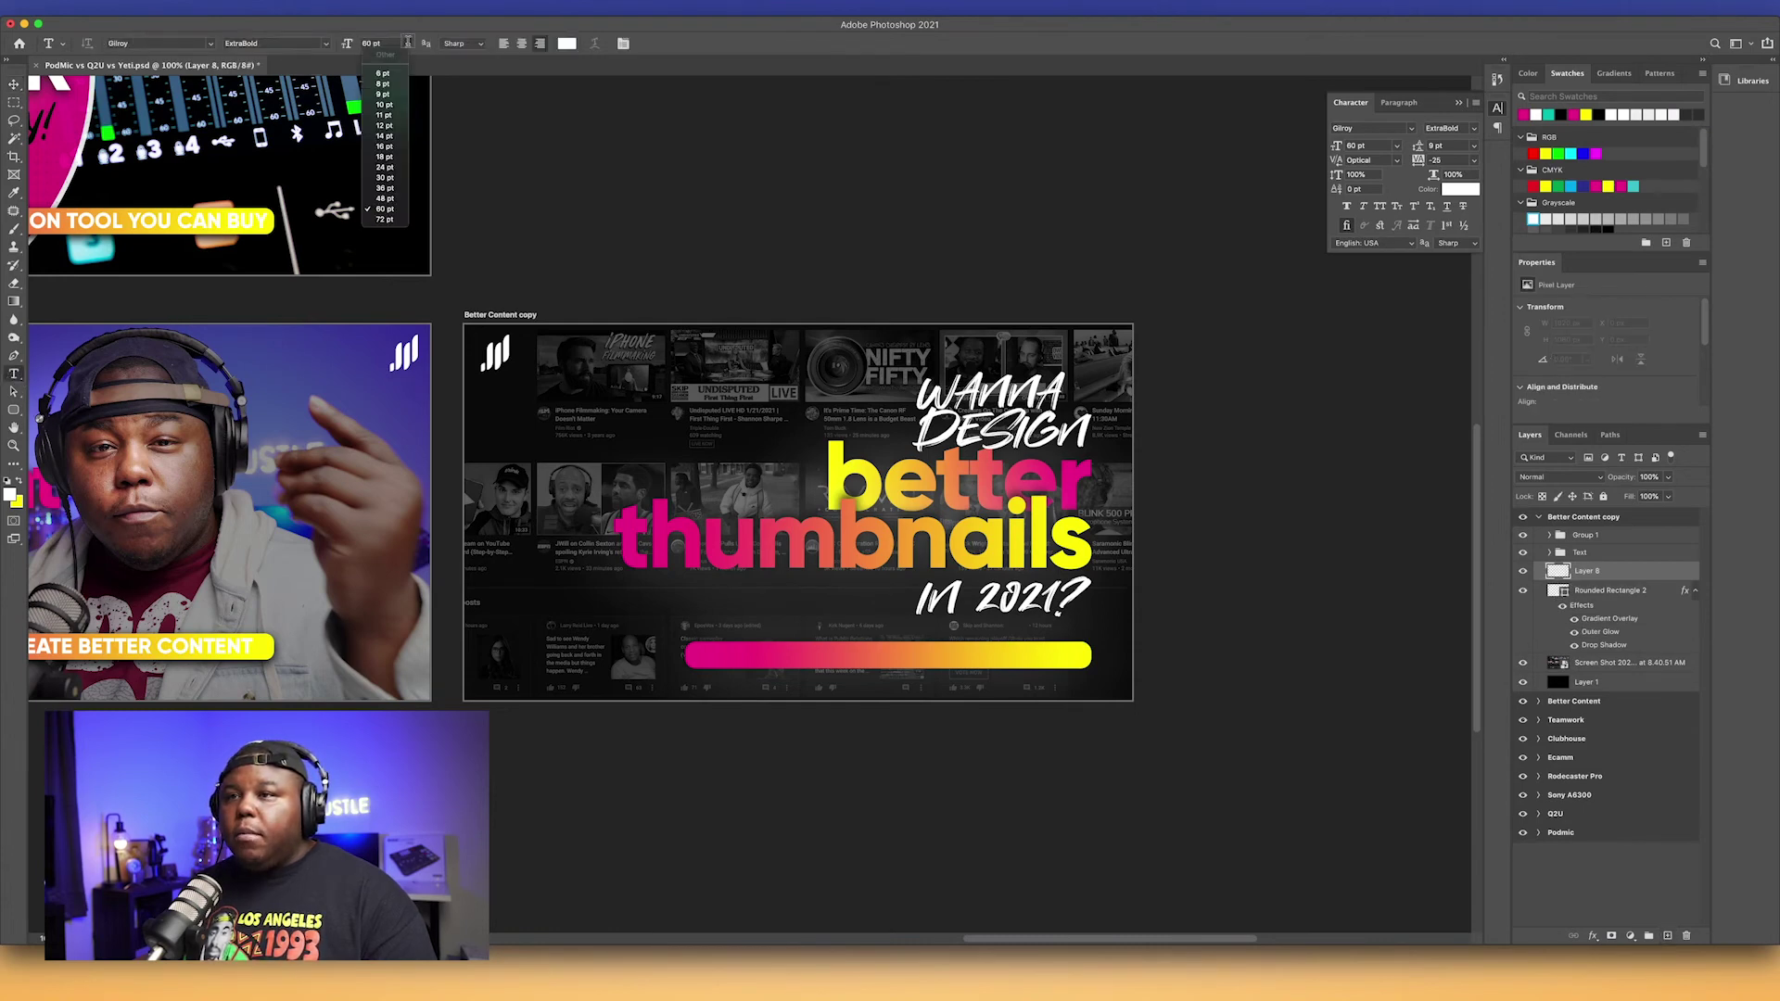
click(384, 157)
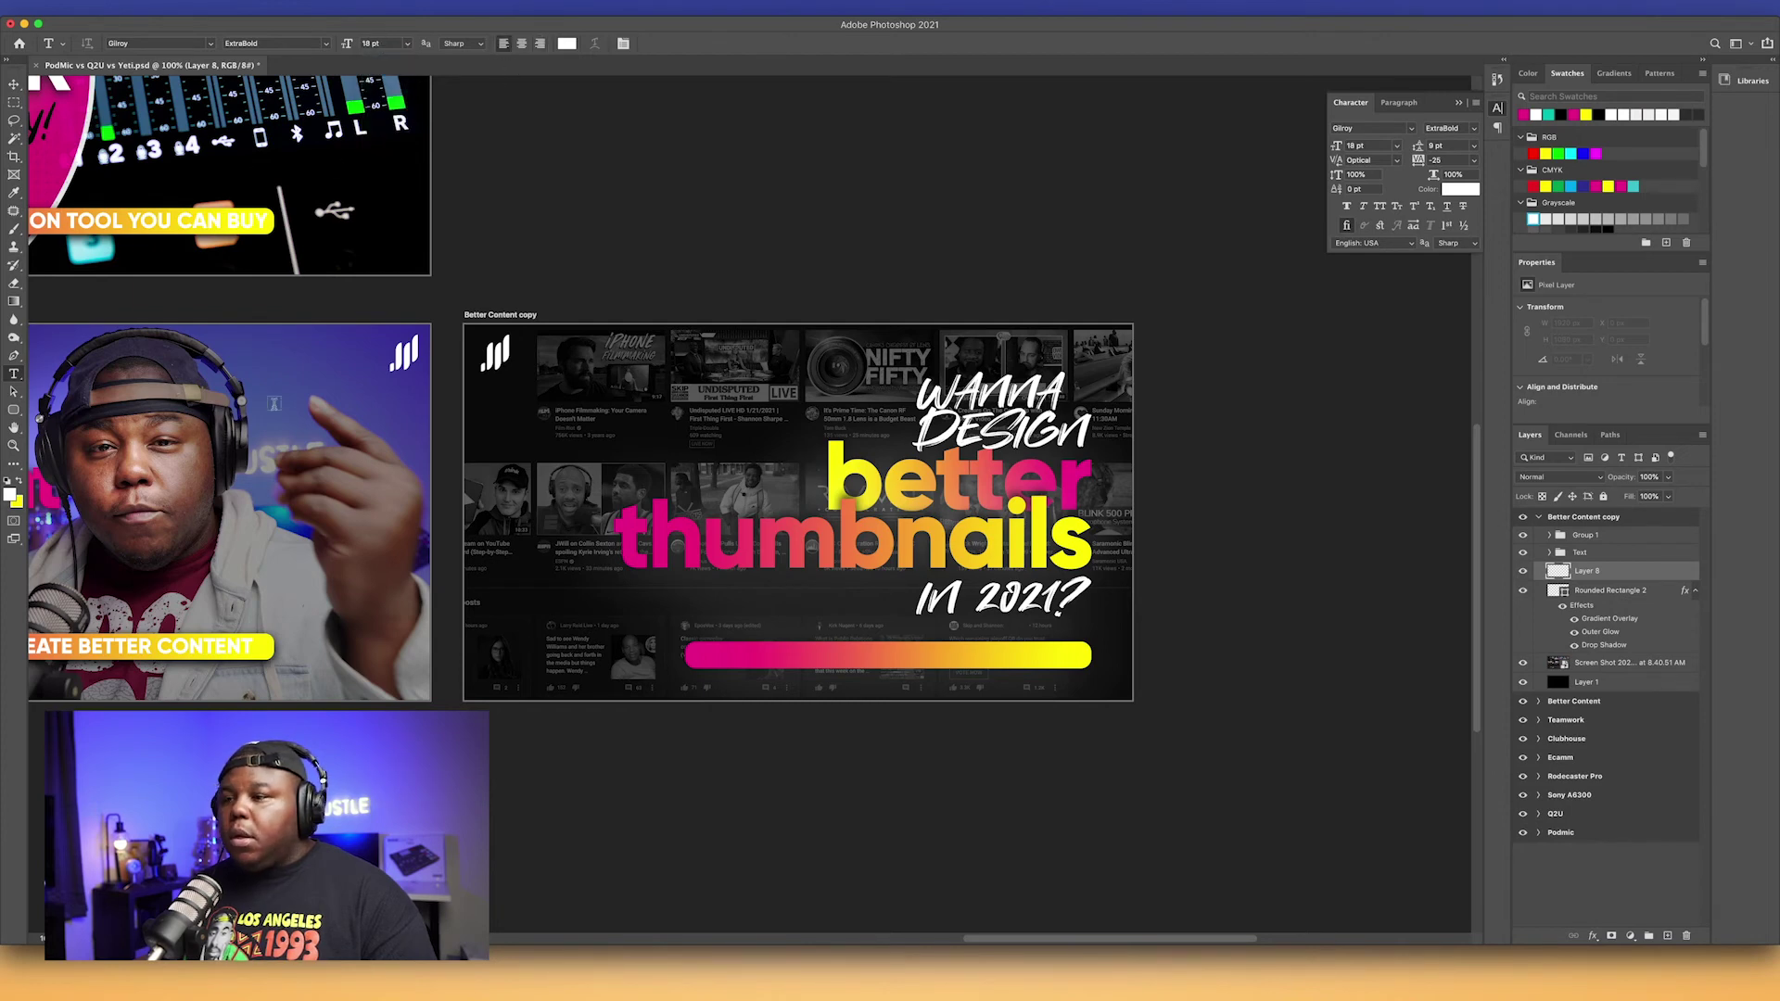
Step: Type the caption 'HOW TO DESIGN THUMBNAILS FOR YOUTUBE' and position it on the gradient bar
click(829, 654)
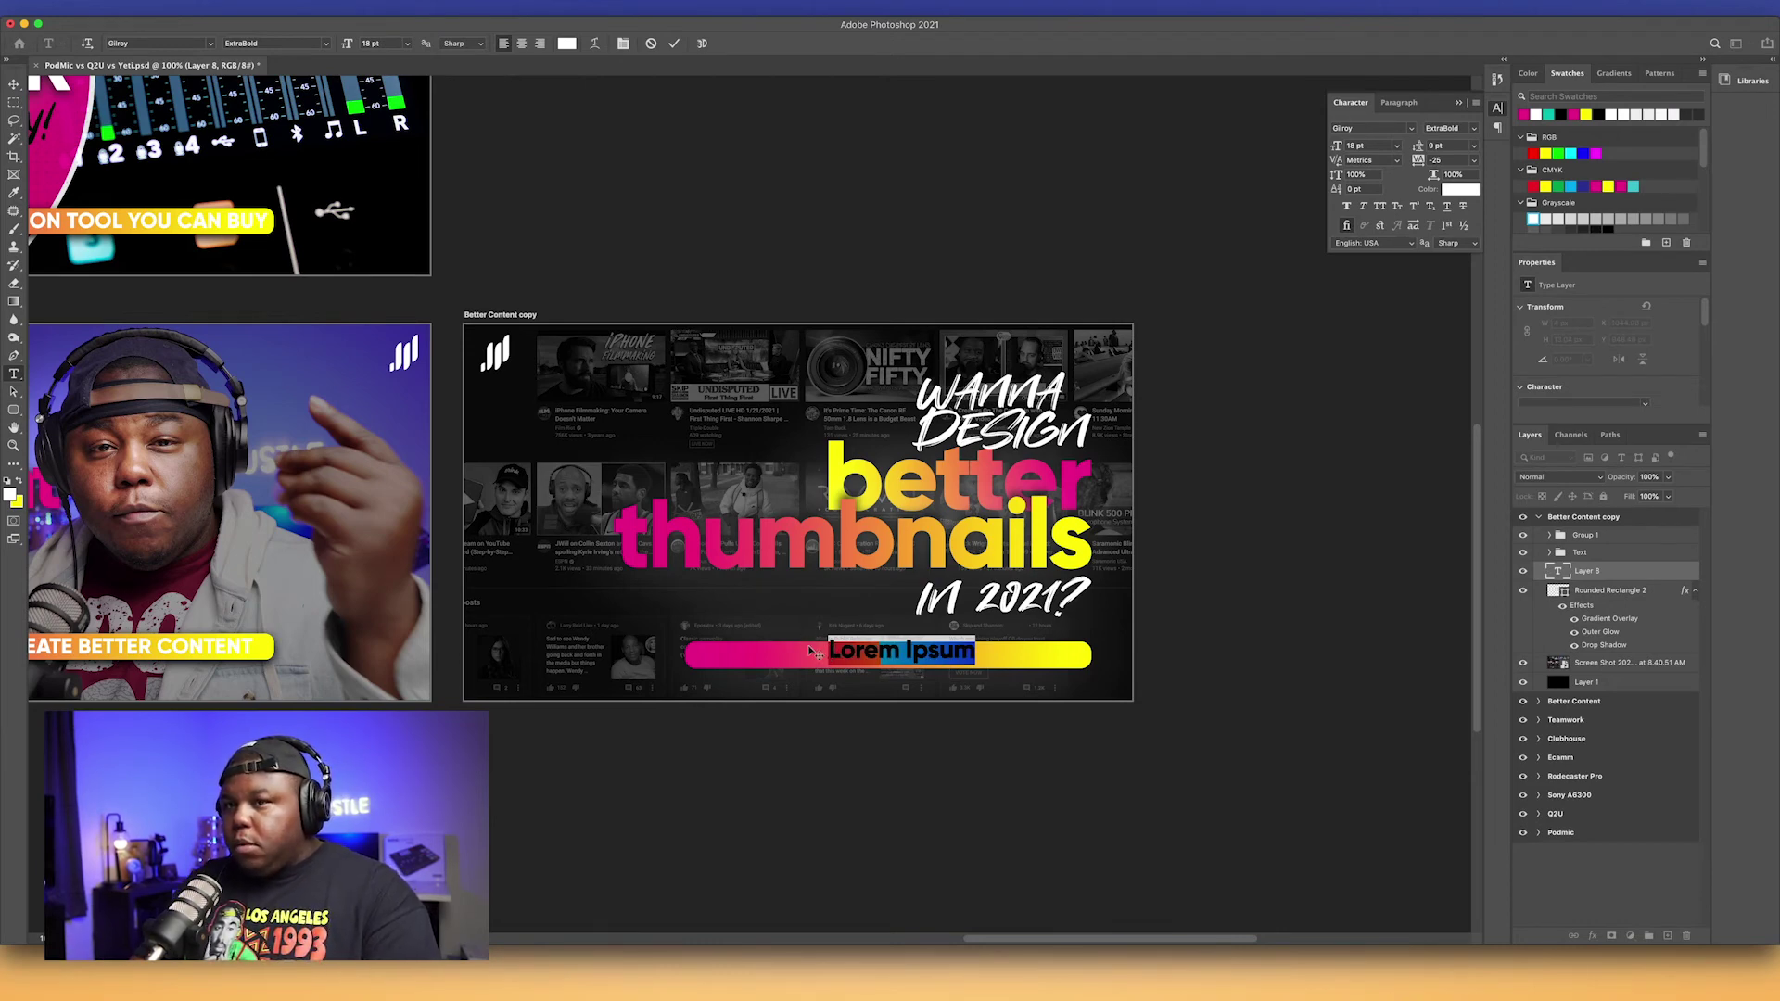
text(HOW TO DESIGN)
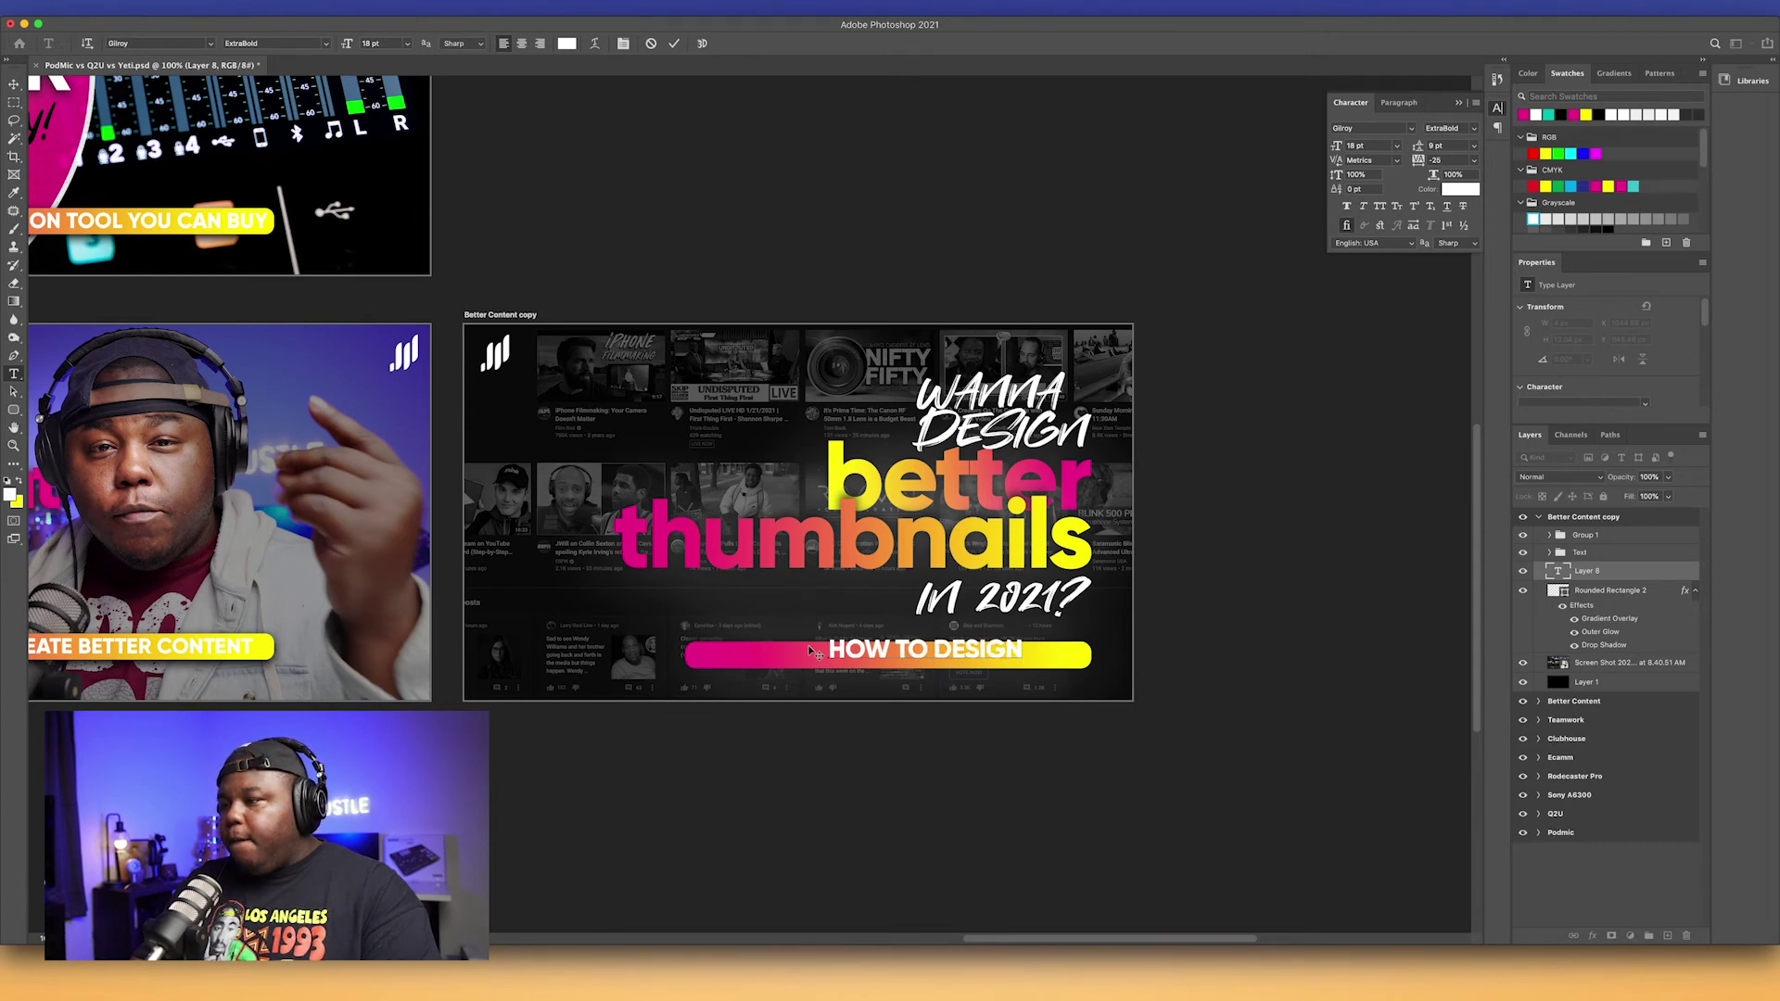
text( THUMBNAILS FOR YOUTUBE)
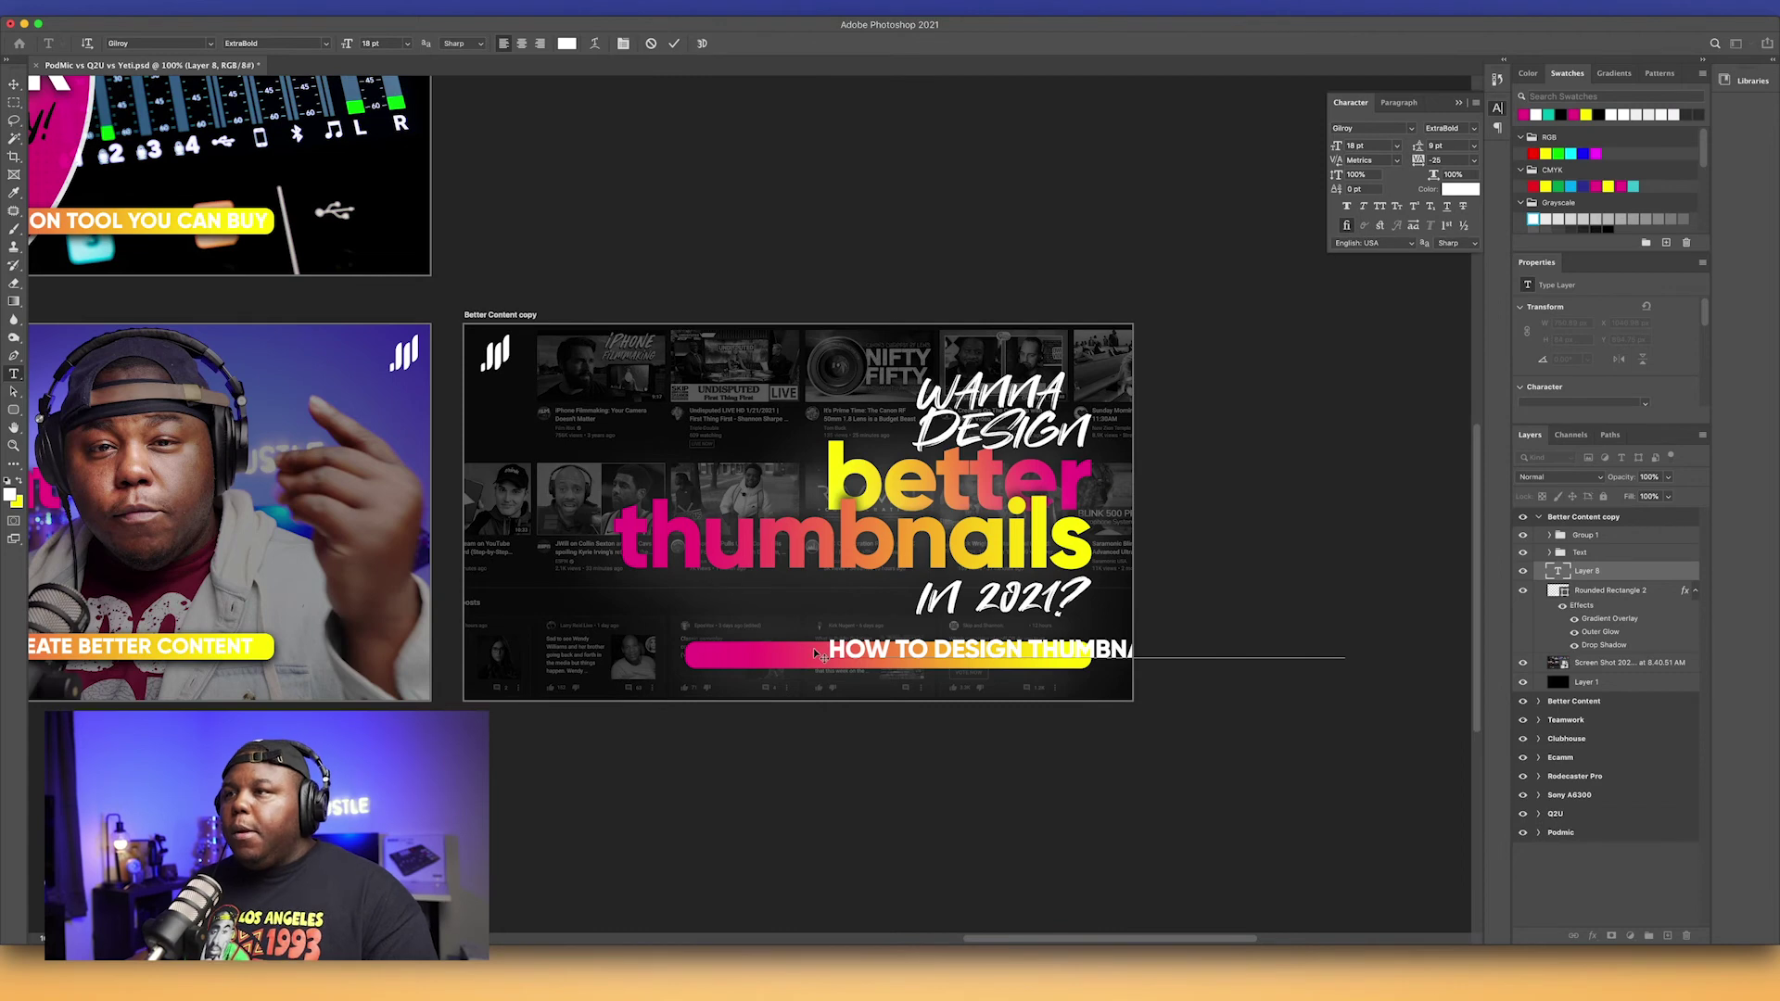
click(674, 43)
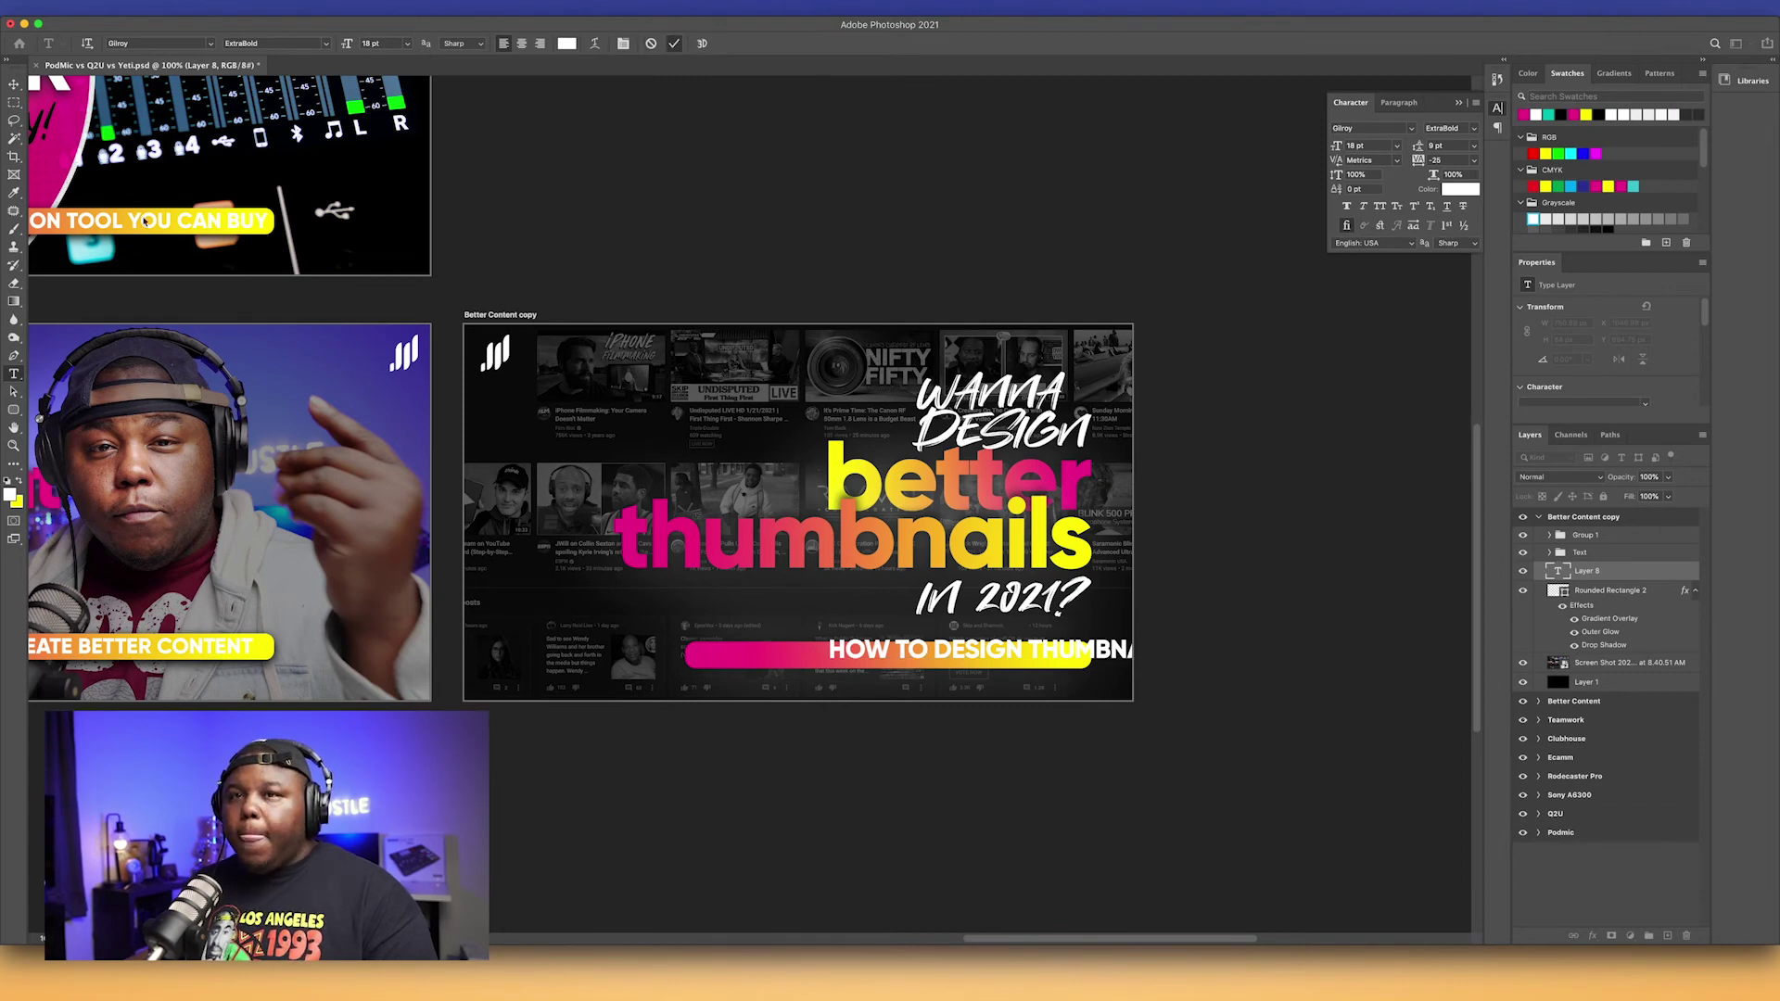
click(14, 84)
drag(1008, 659, 767, 660)
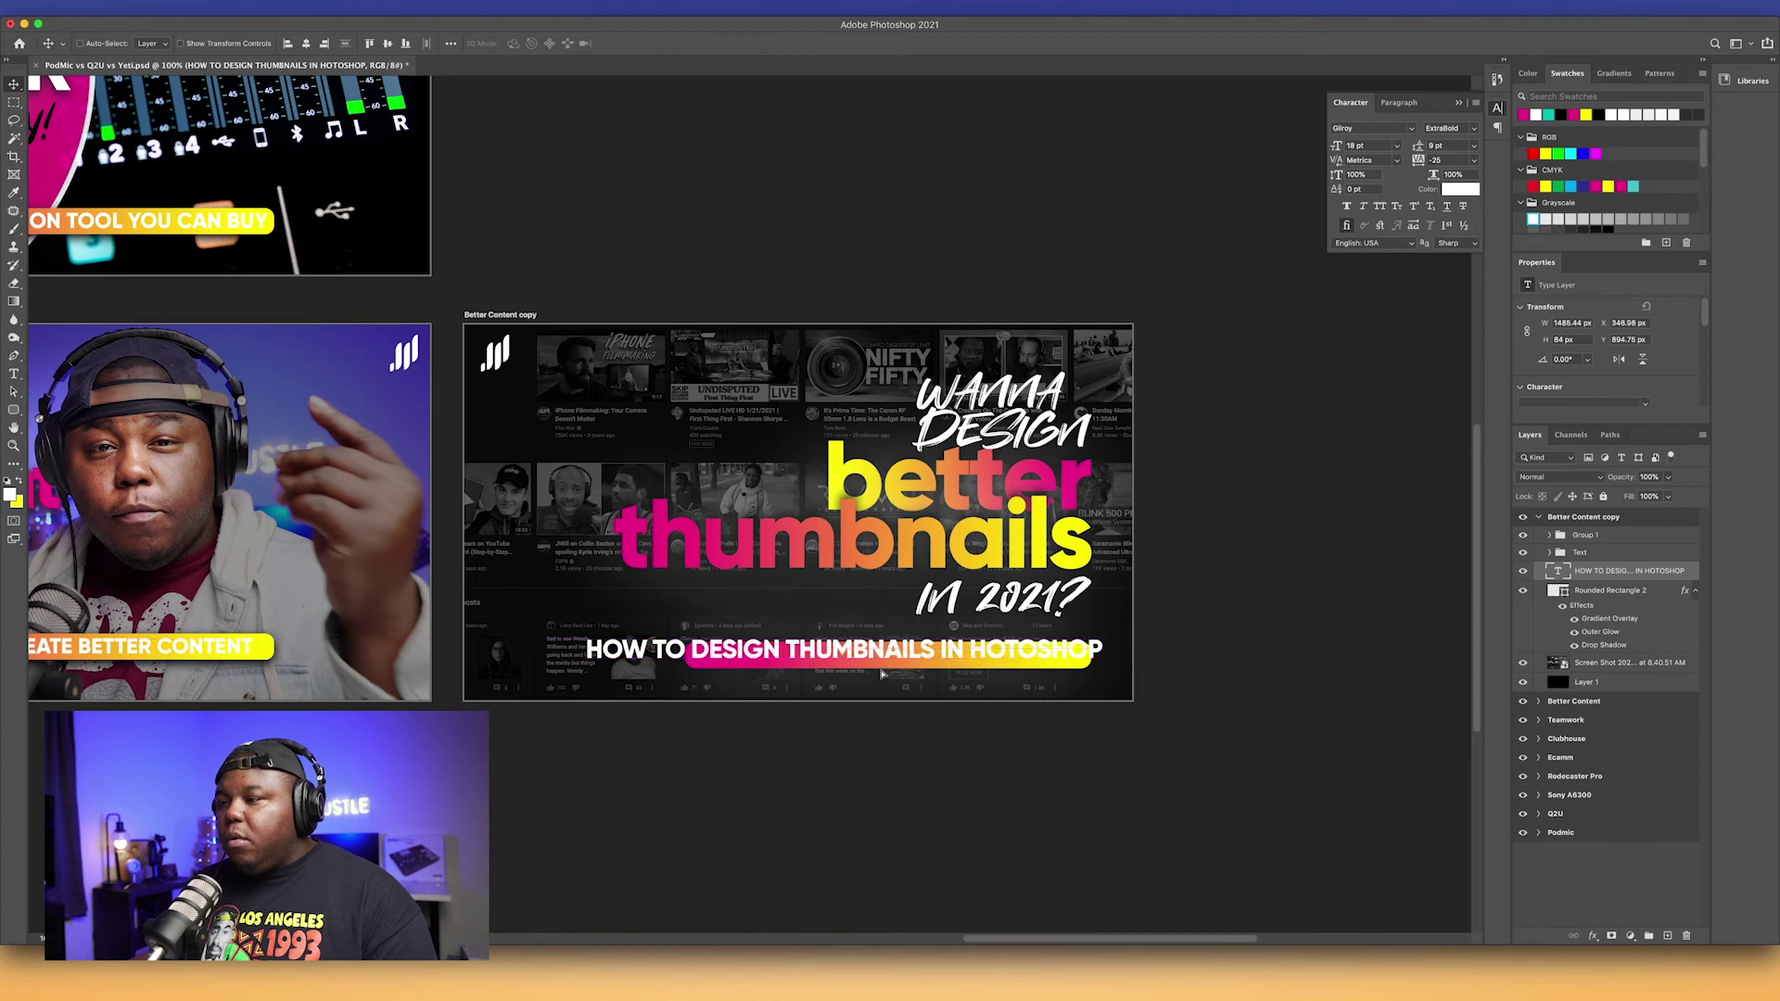
drag(882, 653, 886, 658)
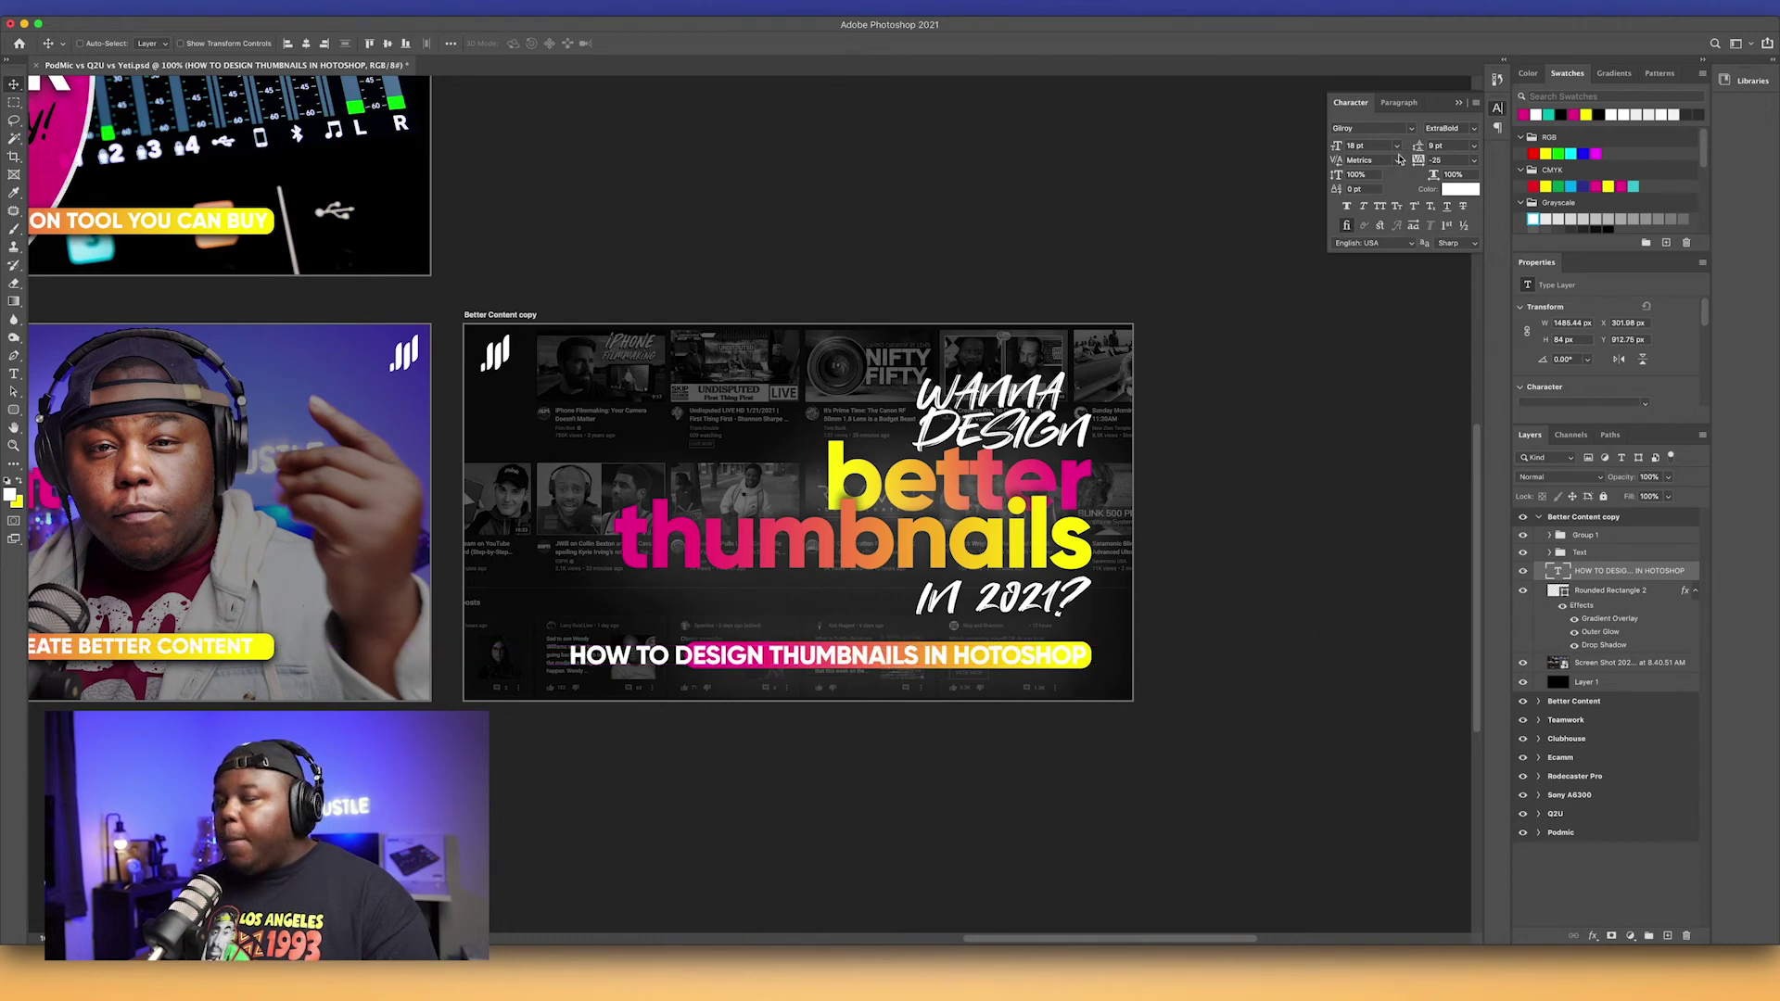
Step: Set the caption's tracking to 0 and size to 16 pt, shifting it slightly right
click(1475, 161)
click(1451, 214)
click(1397, 148)
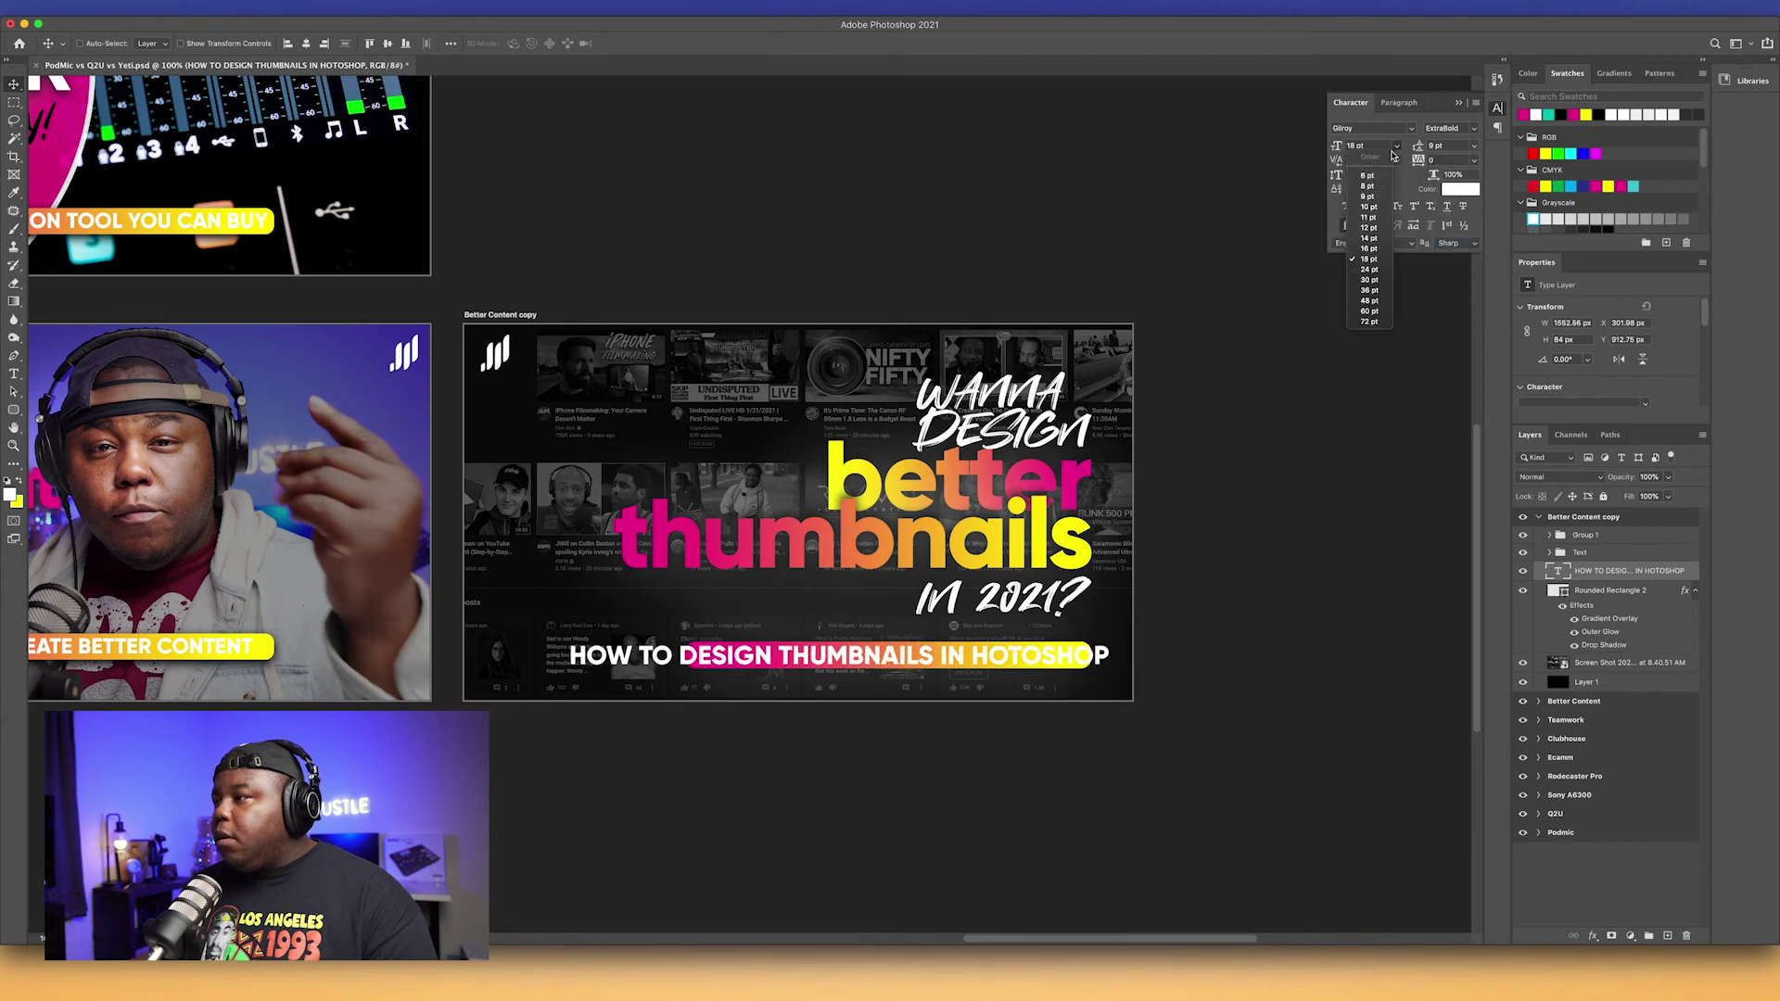
click(1365, 240)
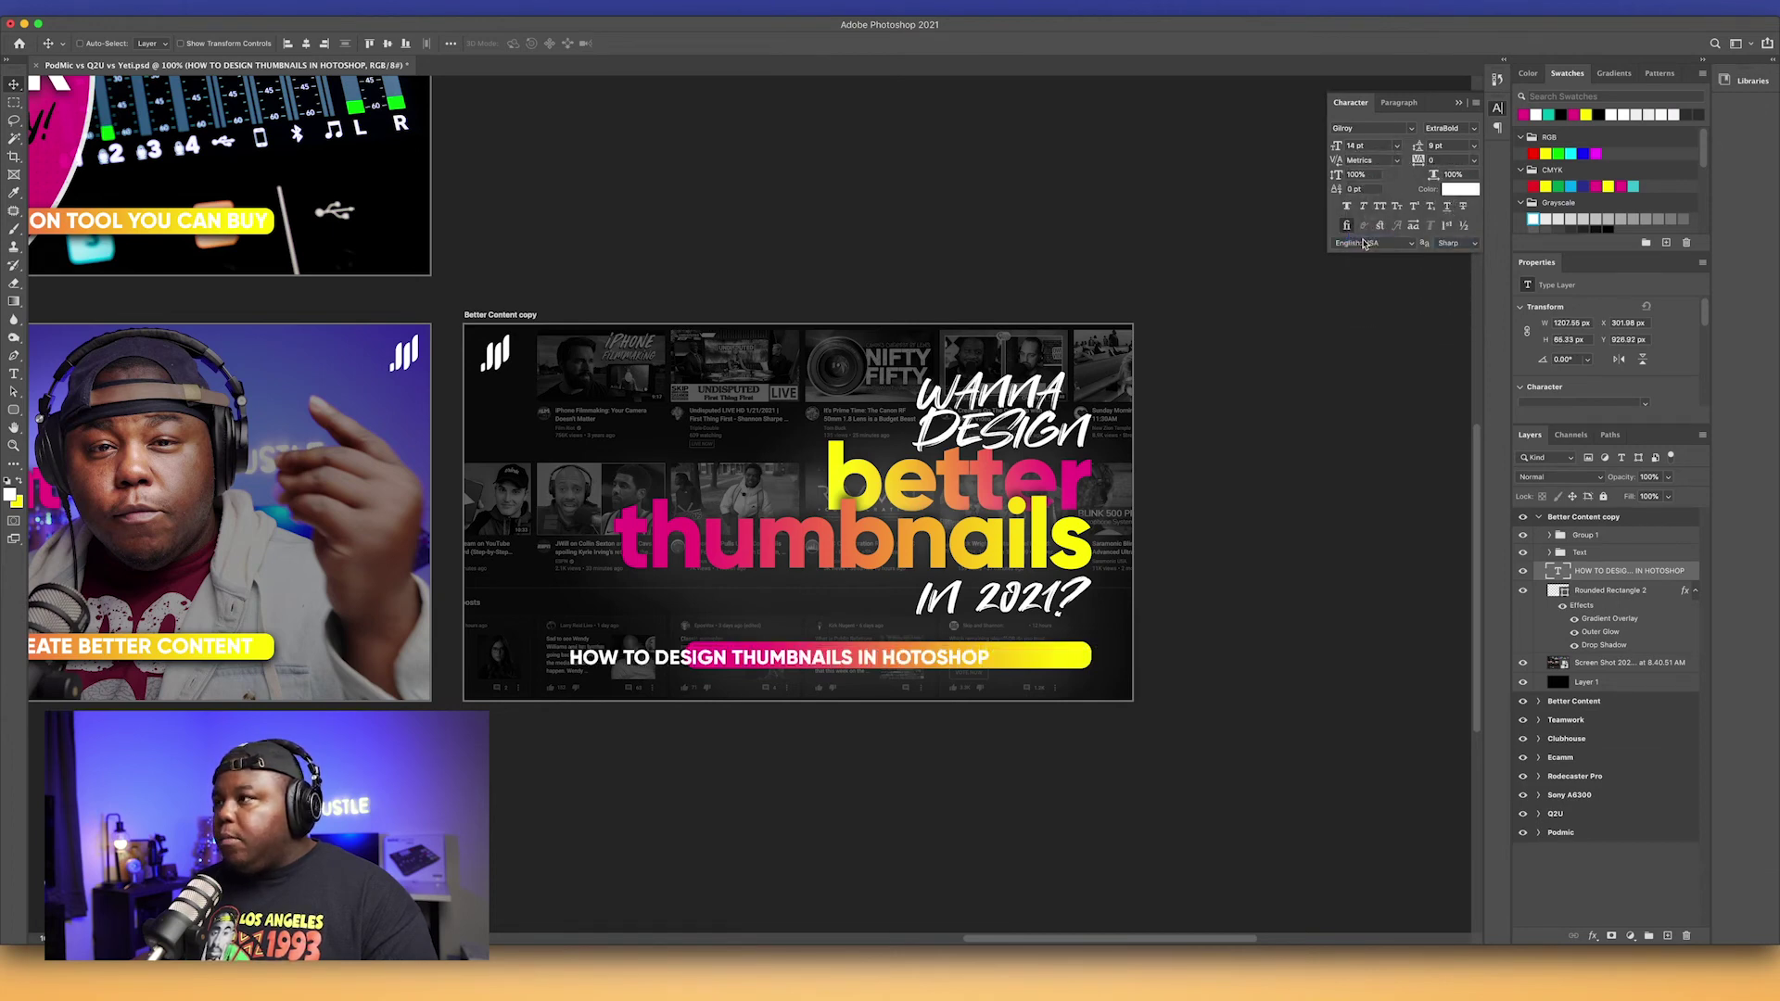
click(1397, 148)
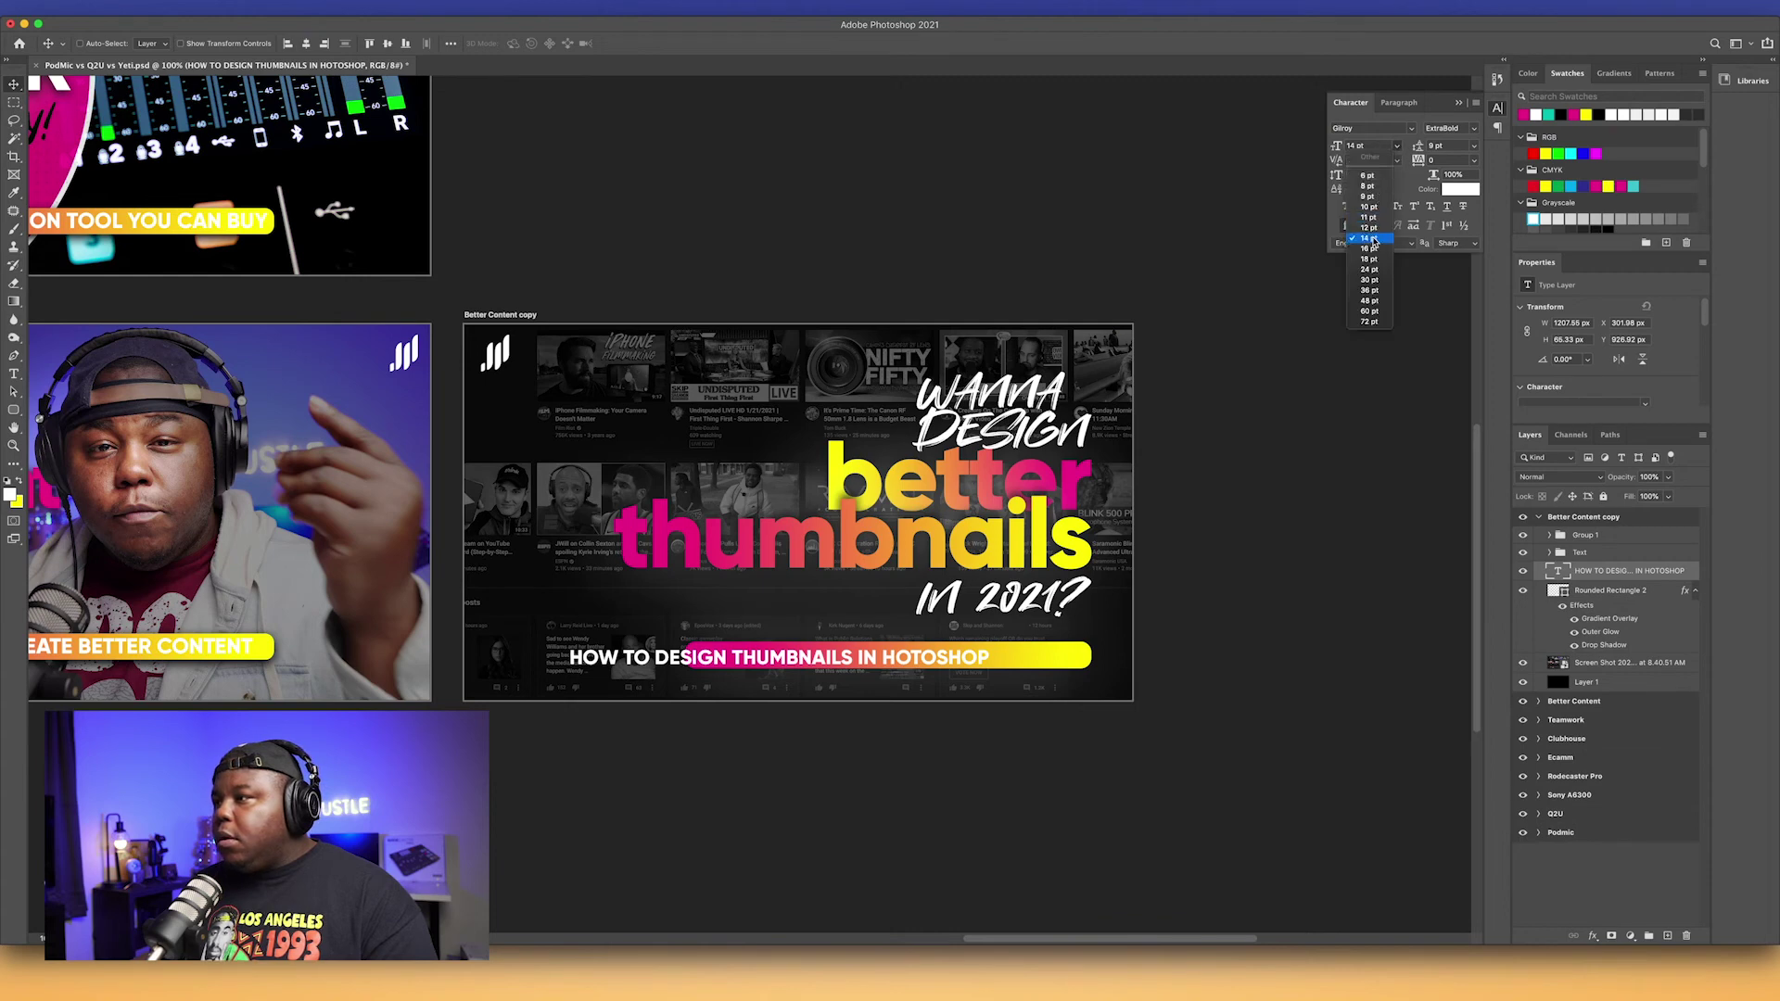
click(1370, 239)
click(1400, 151)
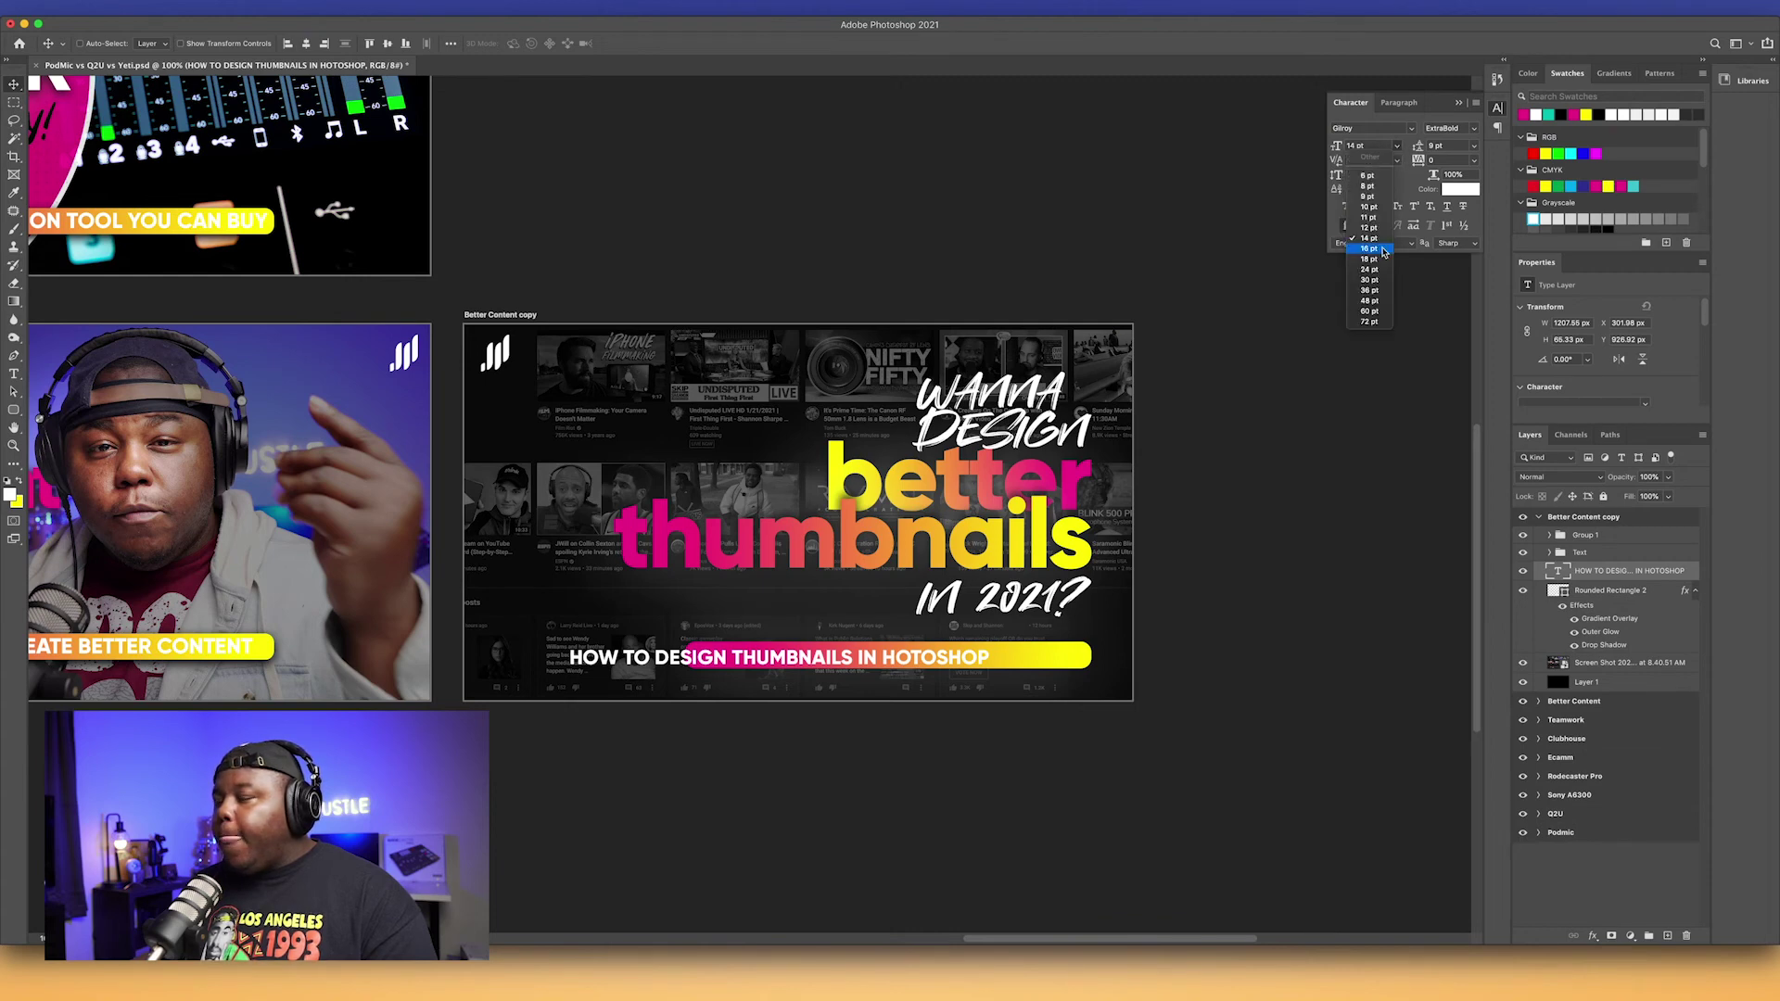
click(1368, 253)
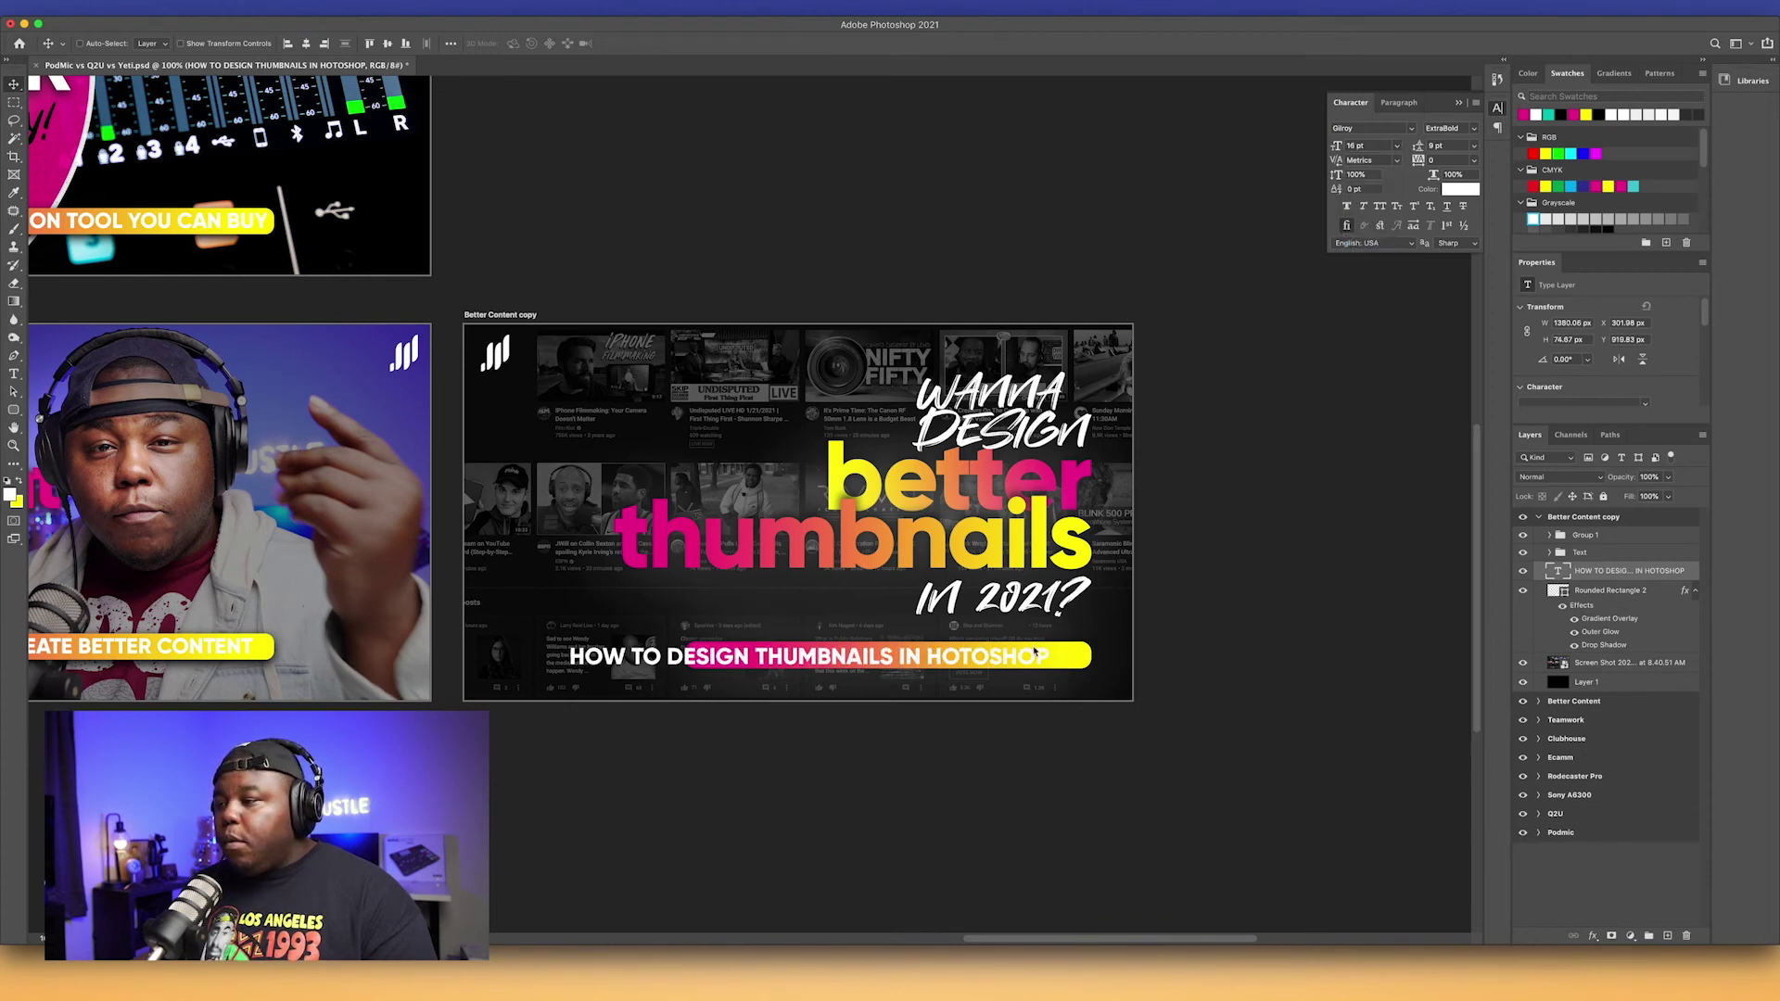
drag(1035, 664, 1063, 659)
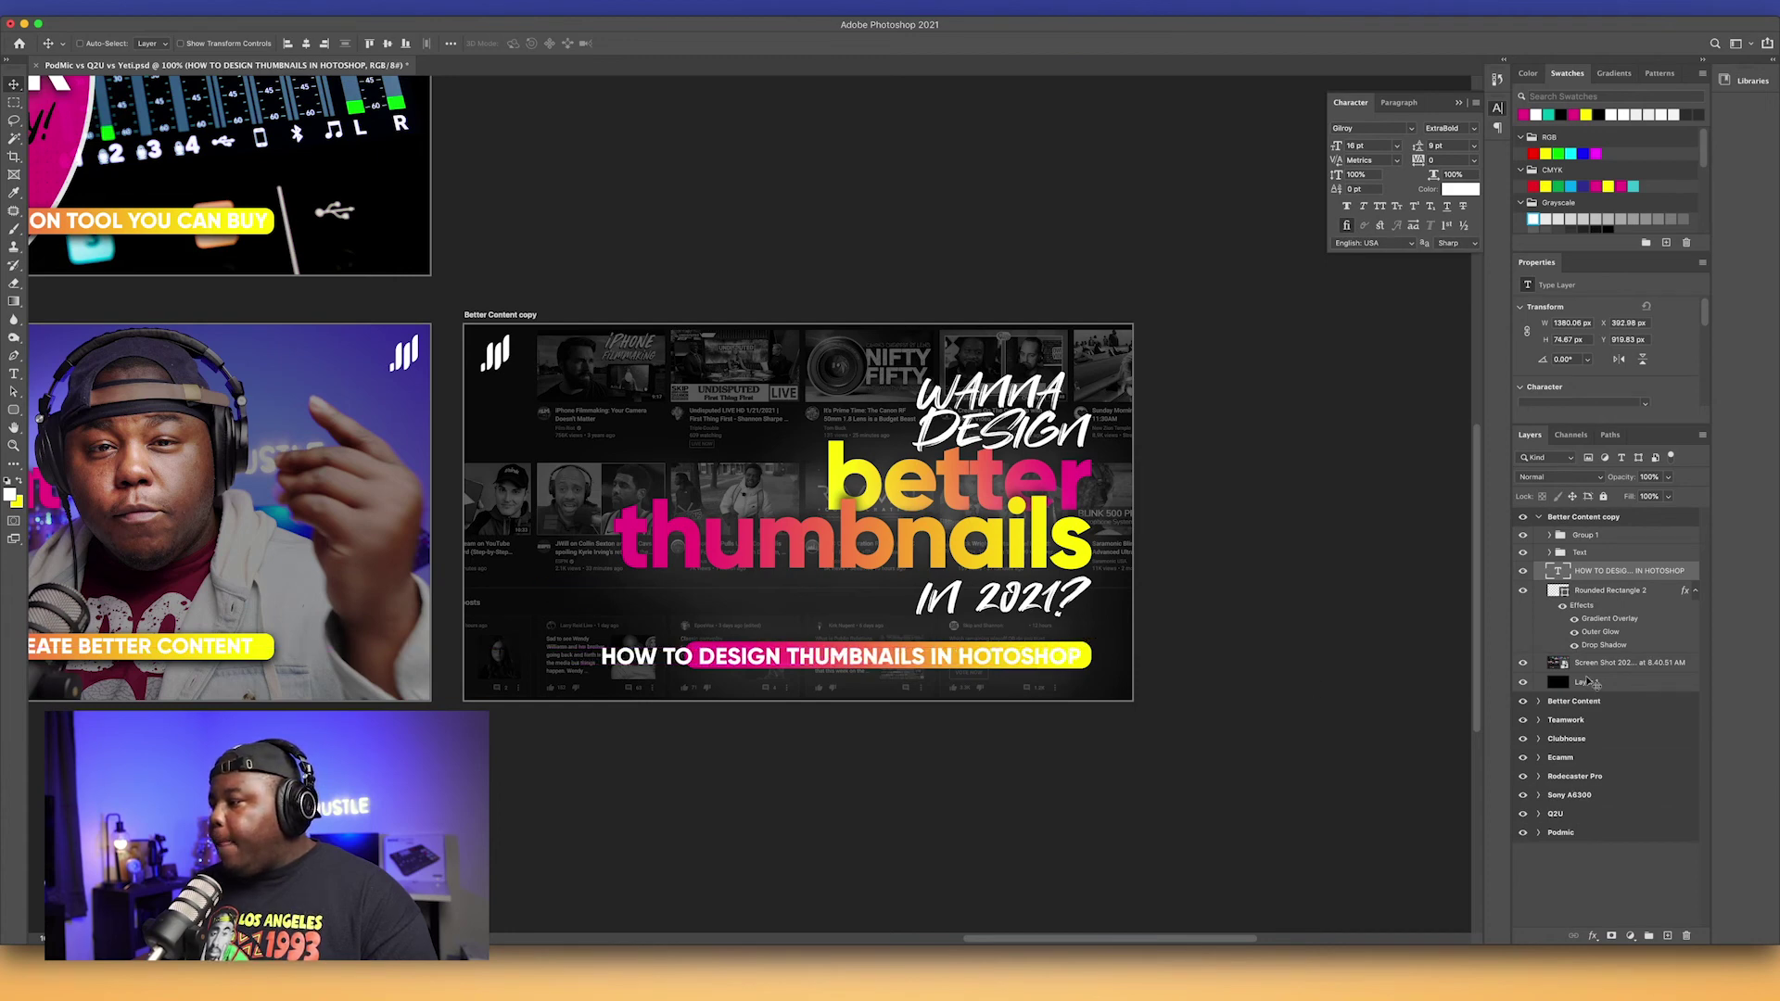
Step: Stretch the gradient bar's left edge to about 1440 px so it spans the caption
click(1593, 594)
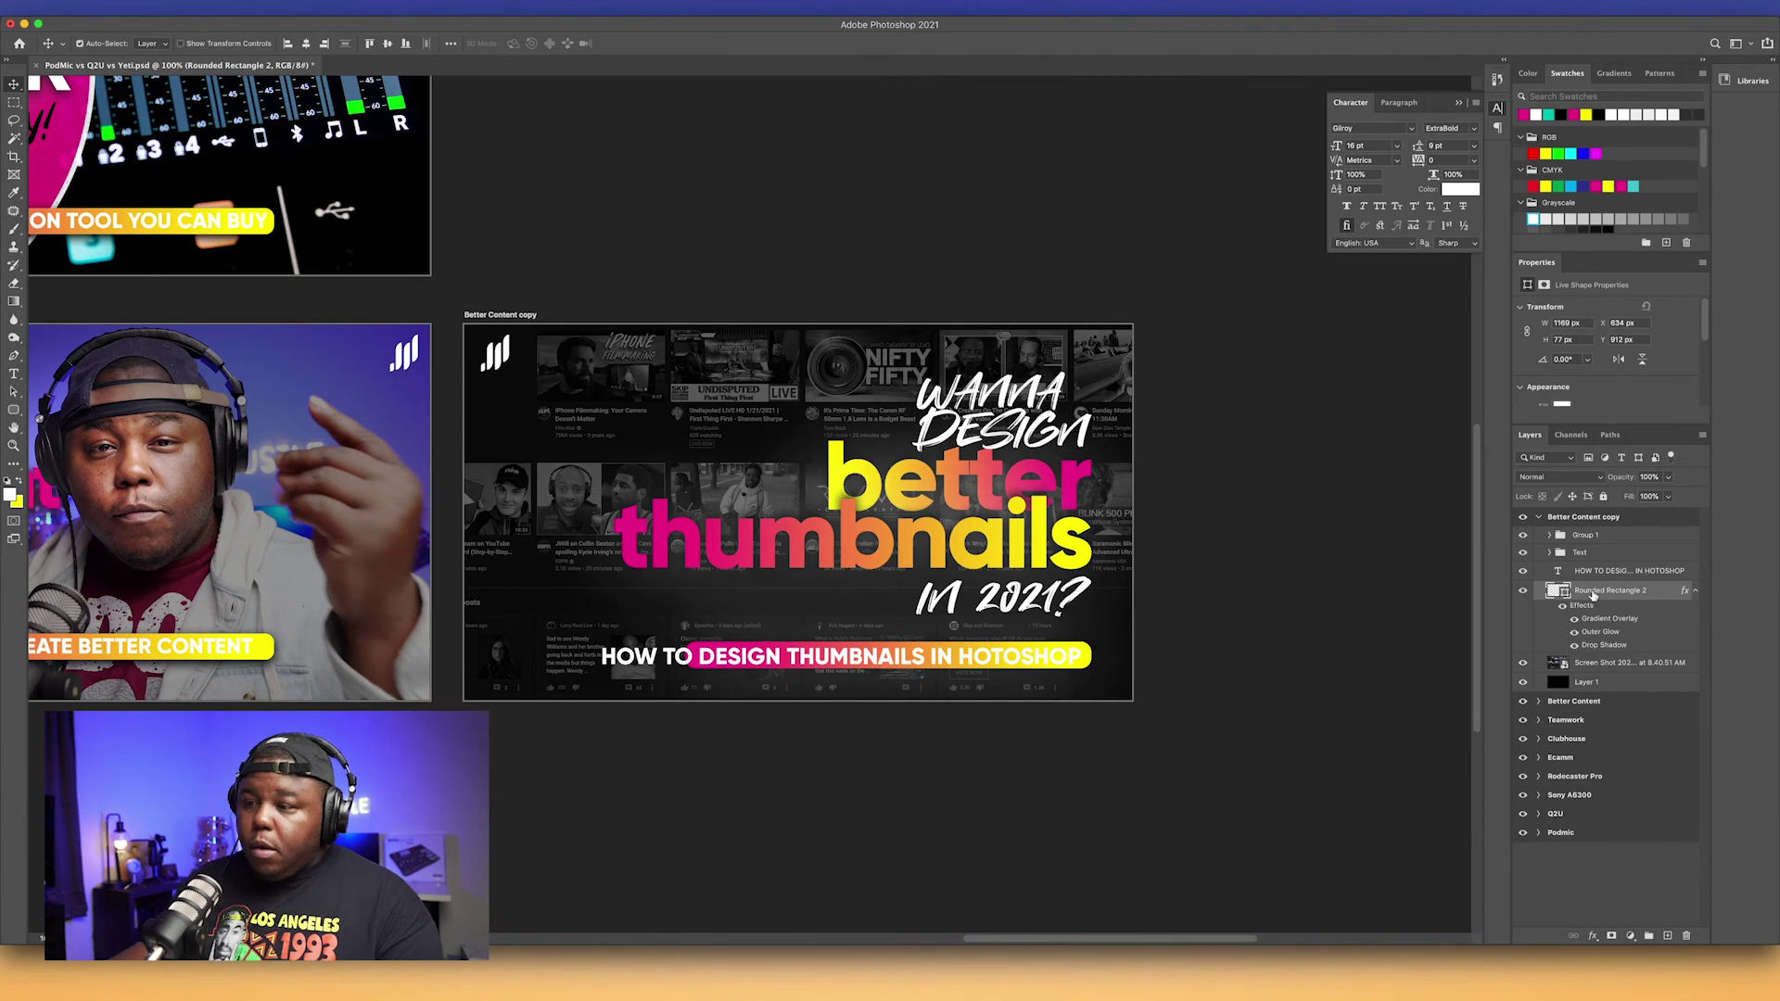
key(super+t)
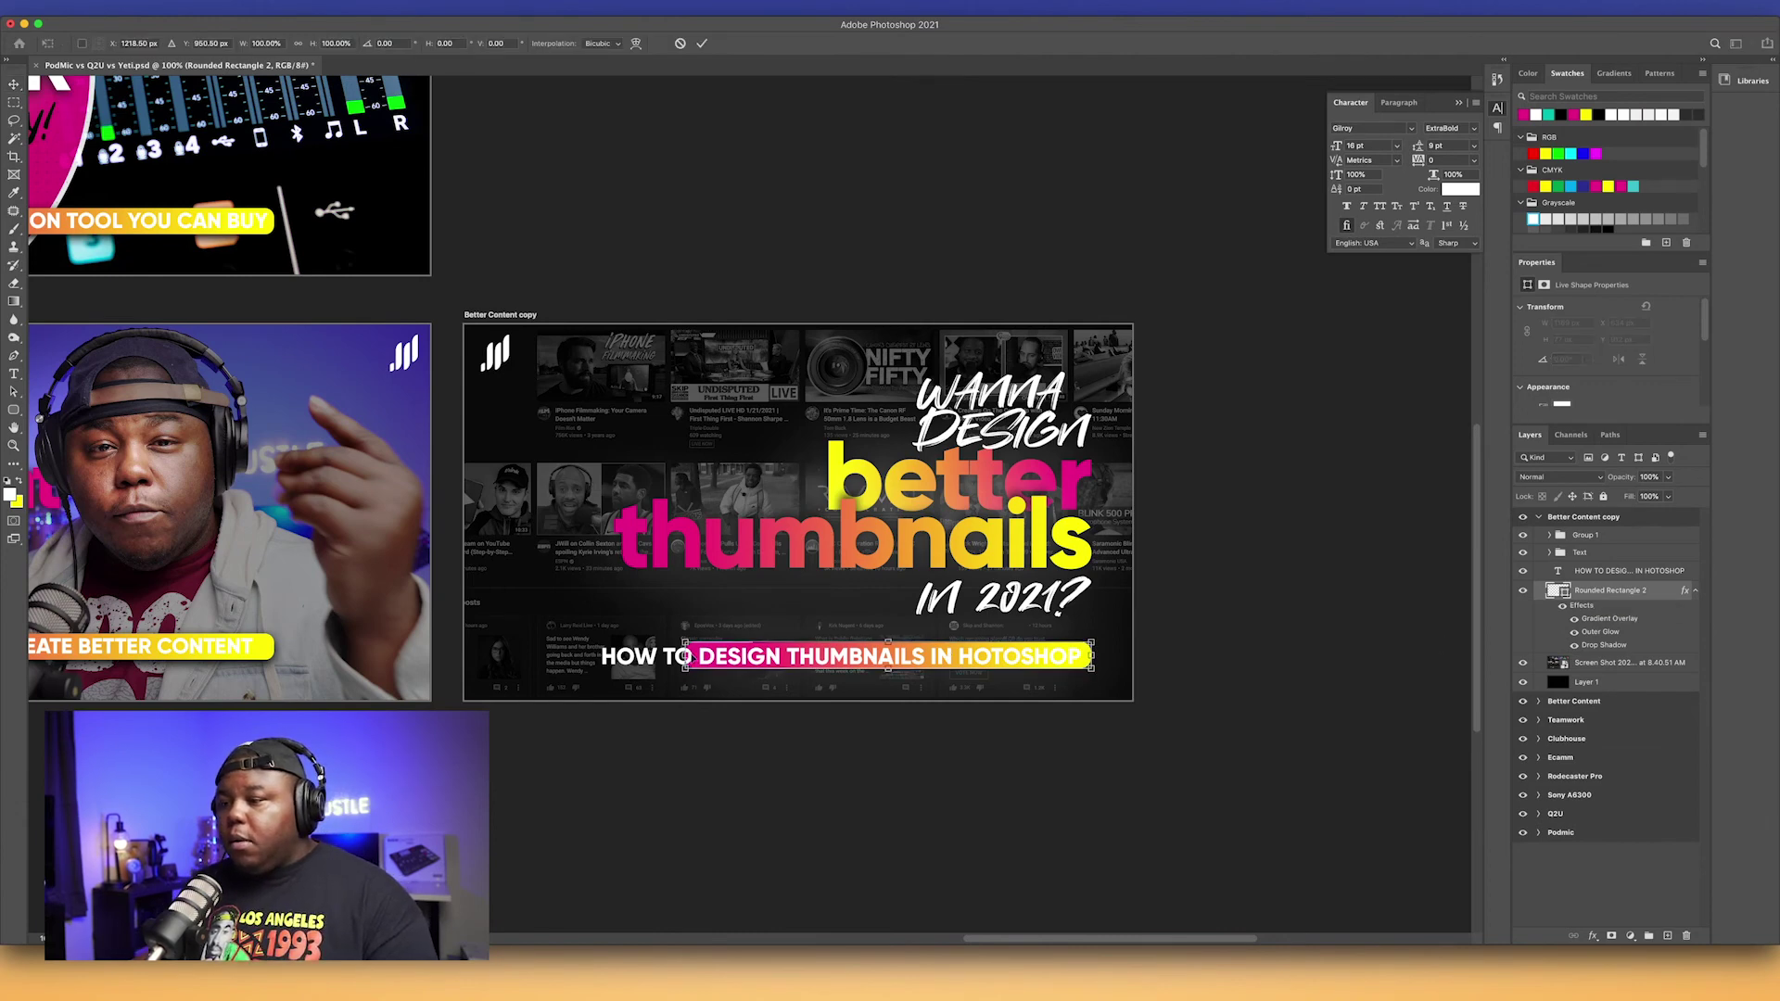
drag(686, 657, 590, 656)
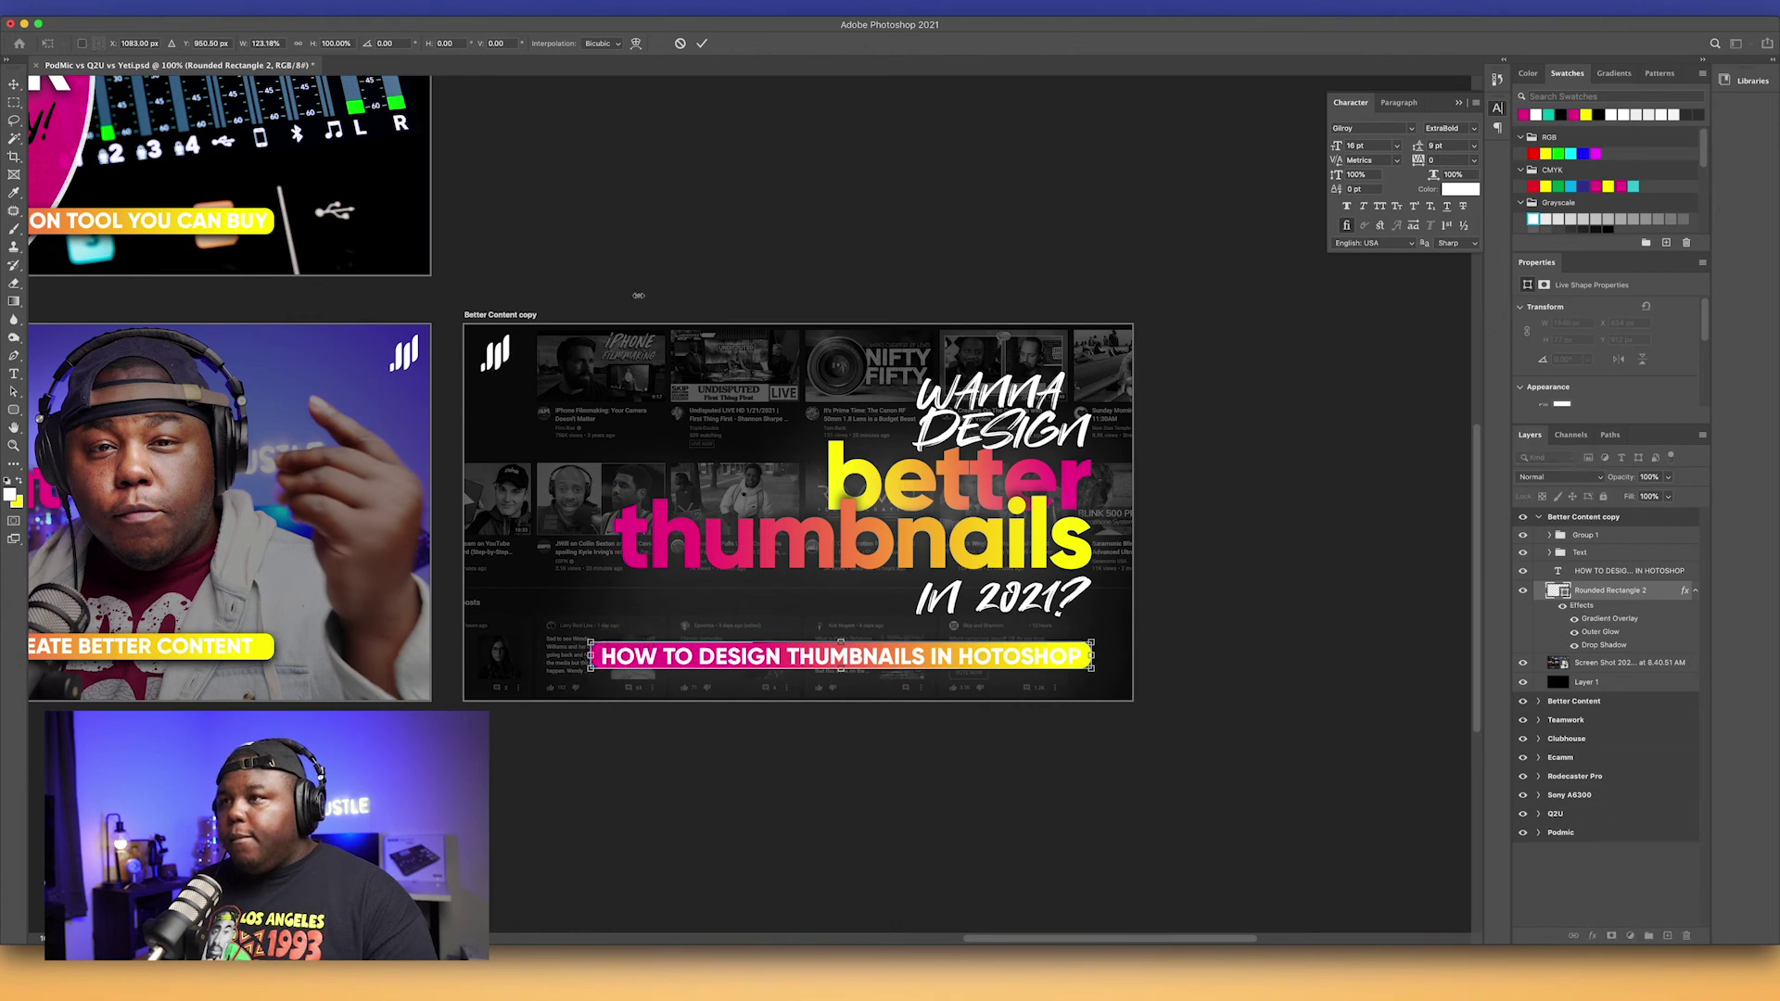
click(702, 42)
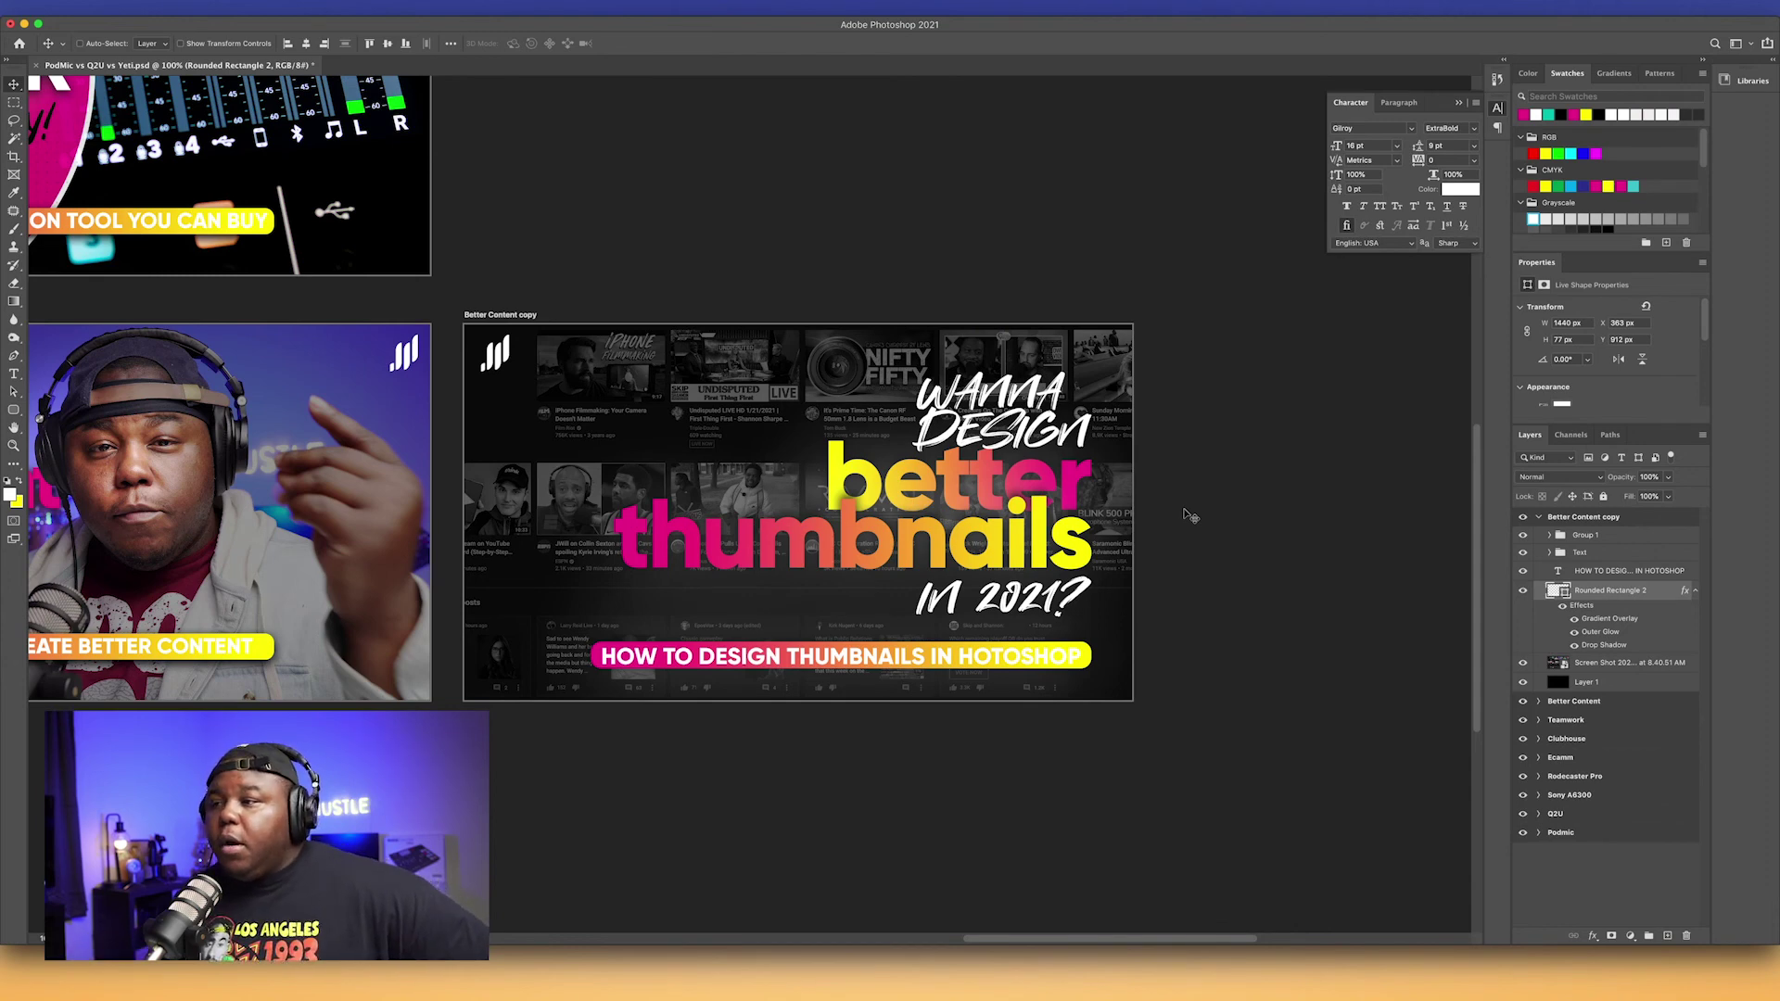
click(1603, 666)
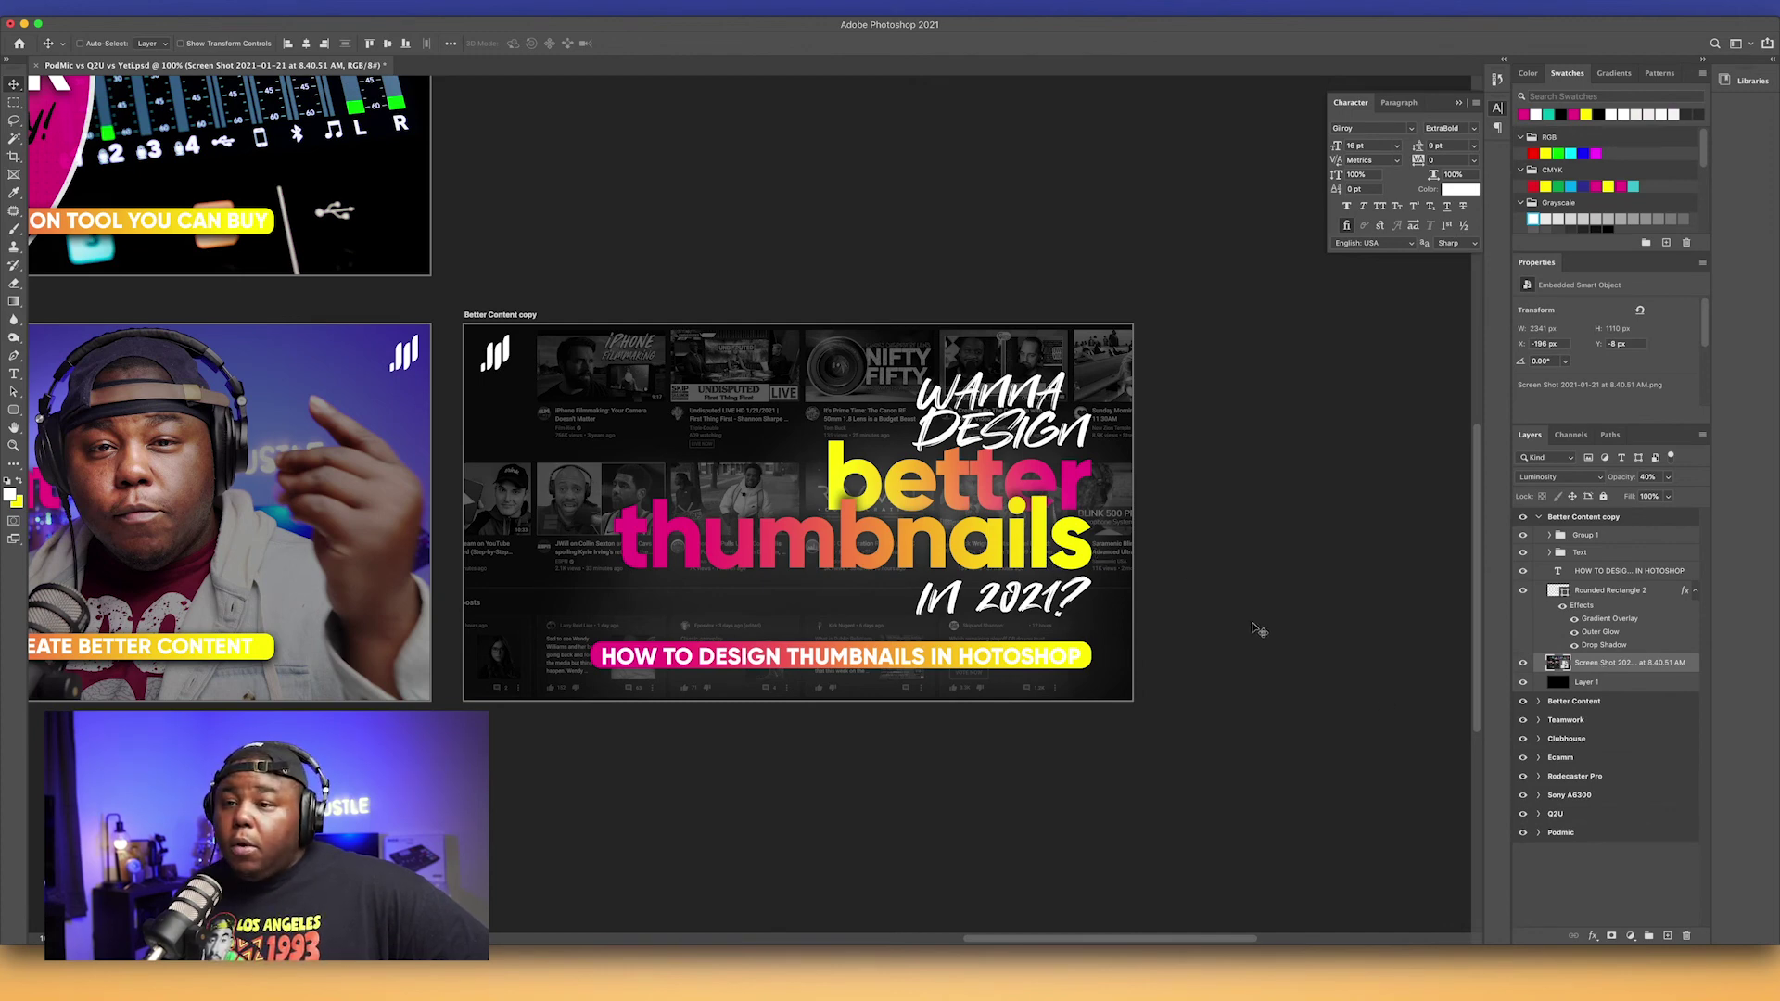
drag(1240, 939, 881, 942)
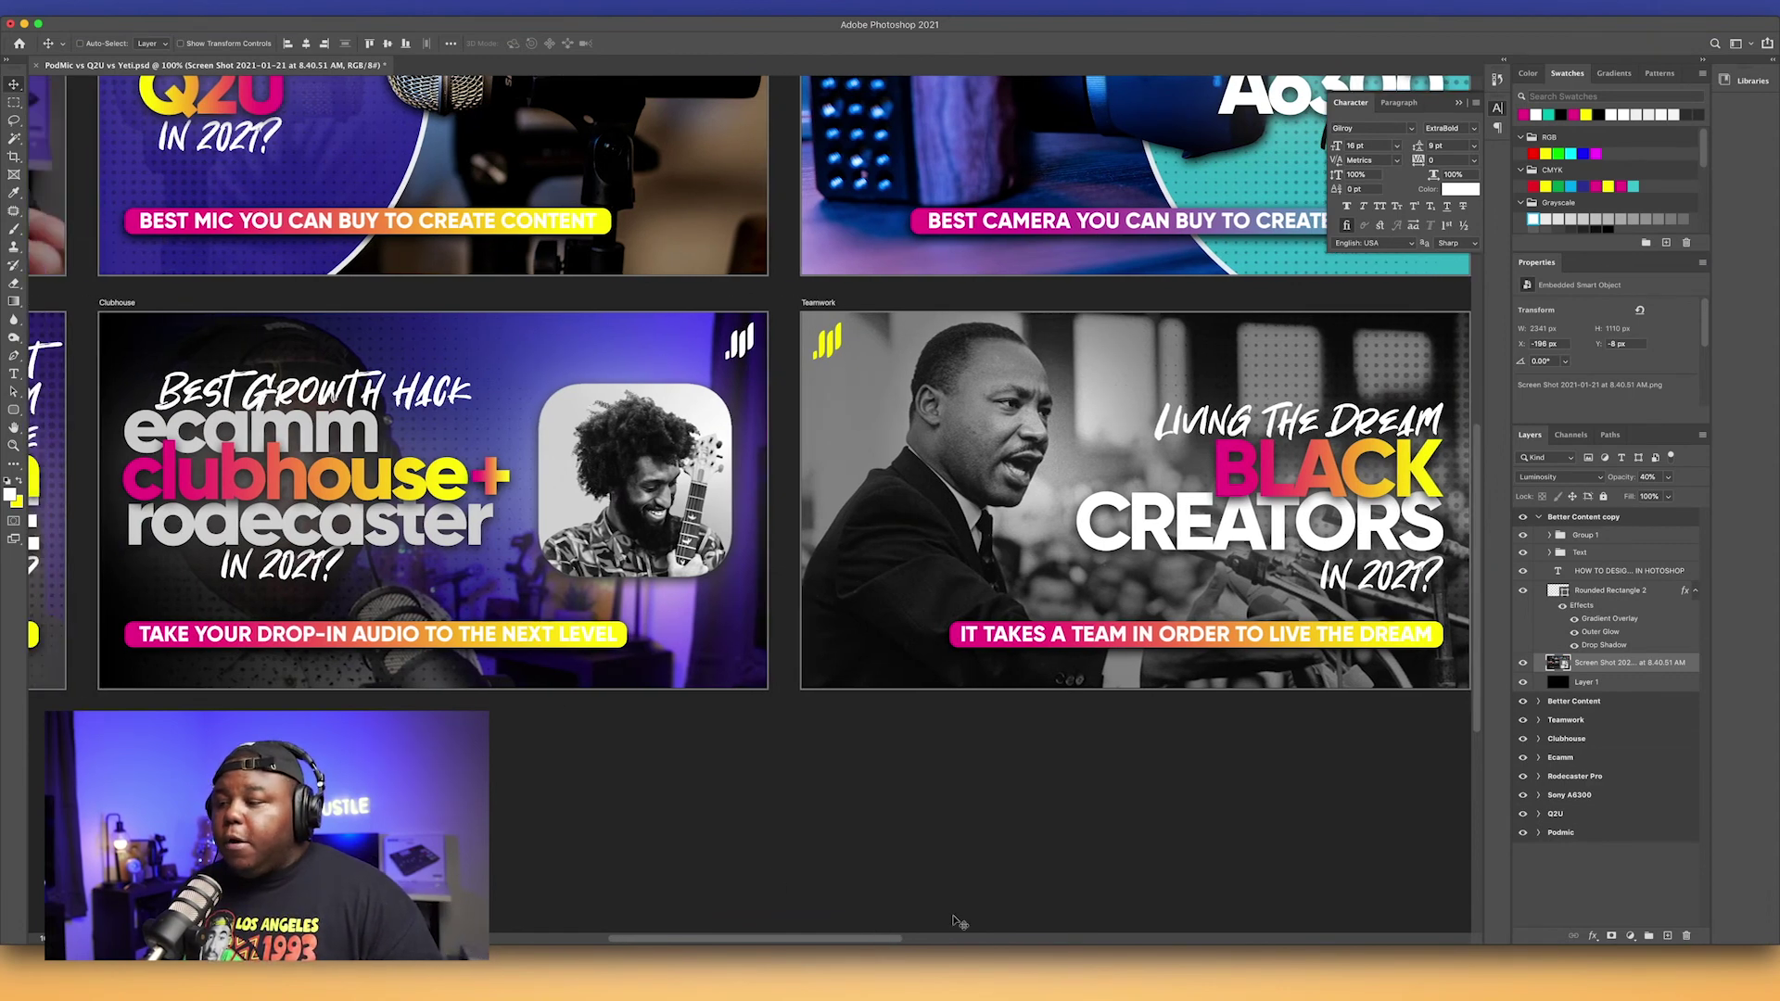
drag(898, 938, 1228, 932)
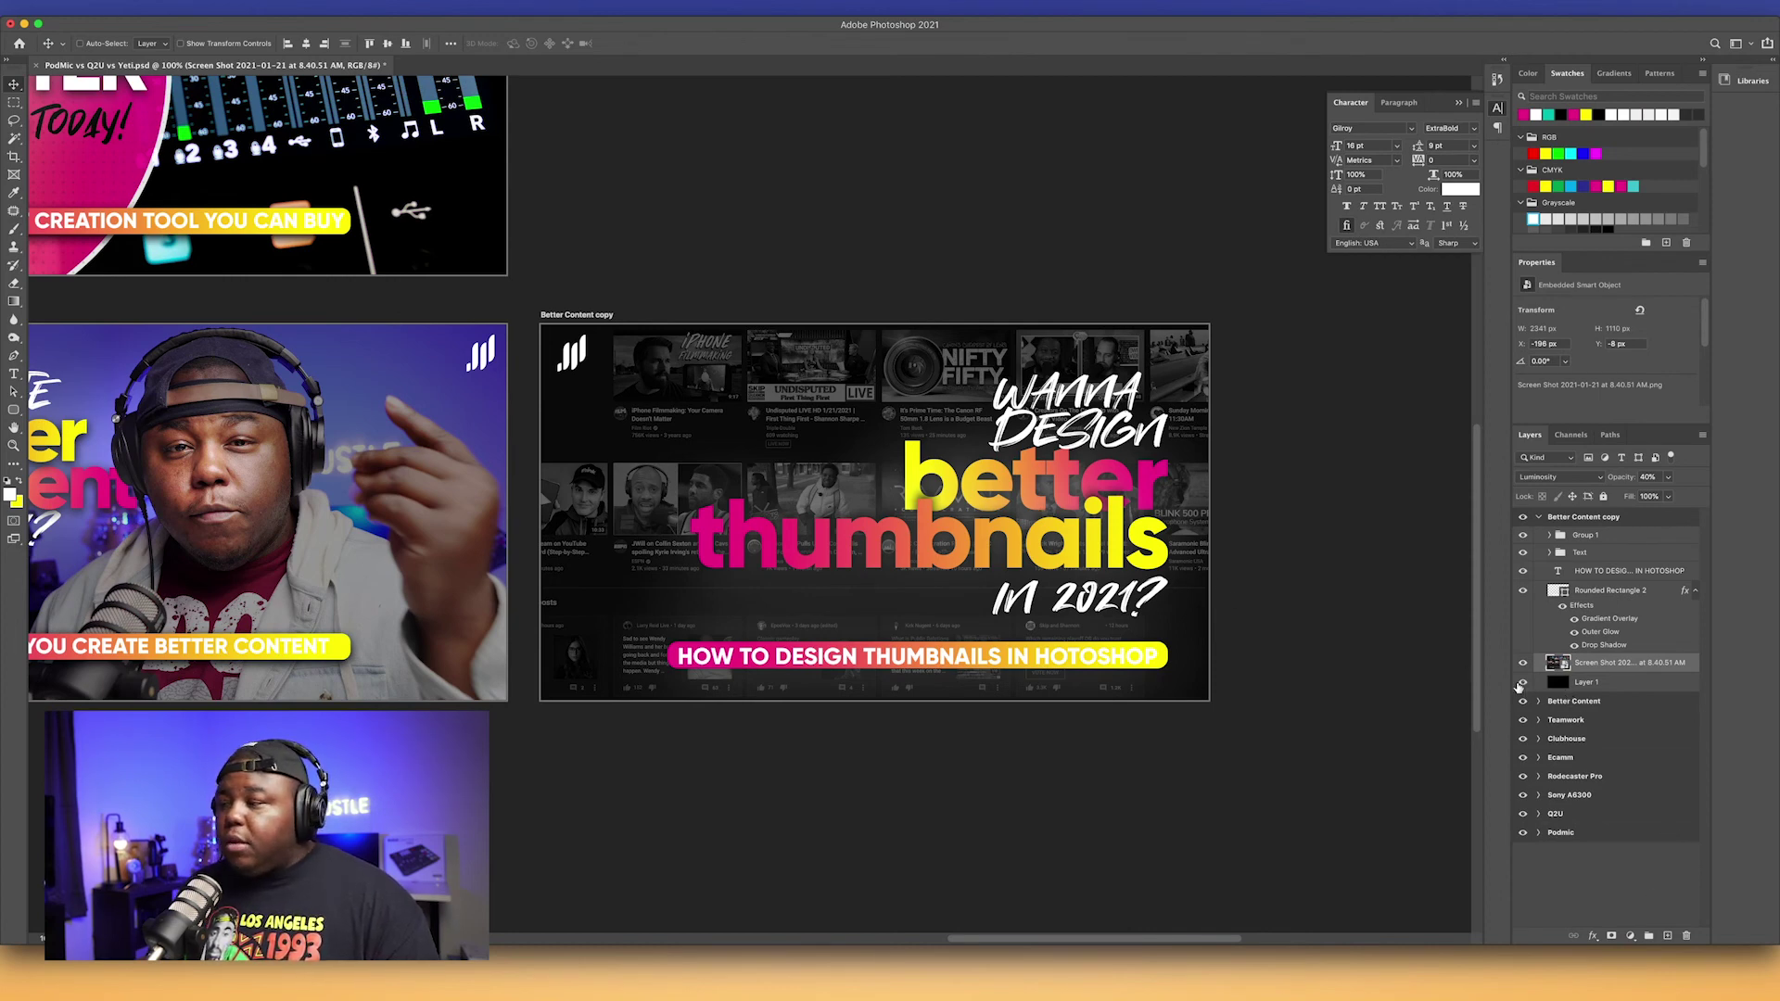
Step: Mask the screenshot with a gradient fading it toward the right, then disable the mask to compare
click(1613, 936)
click(14, 303)
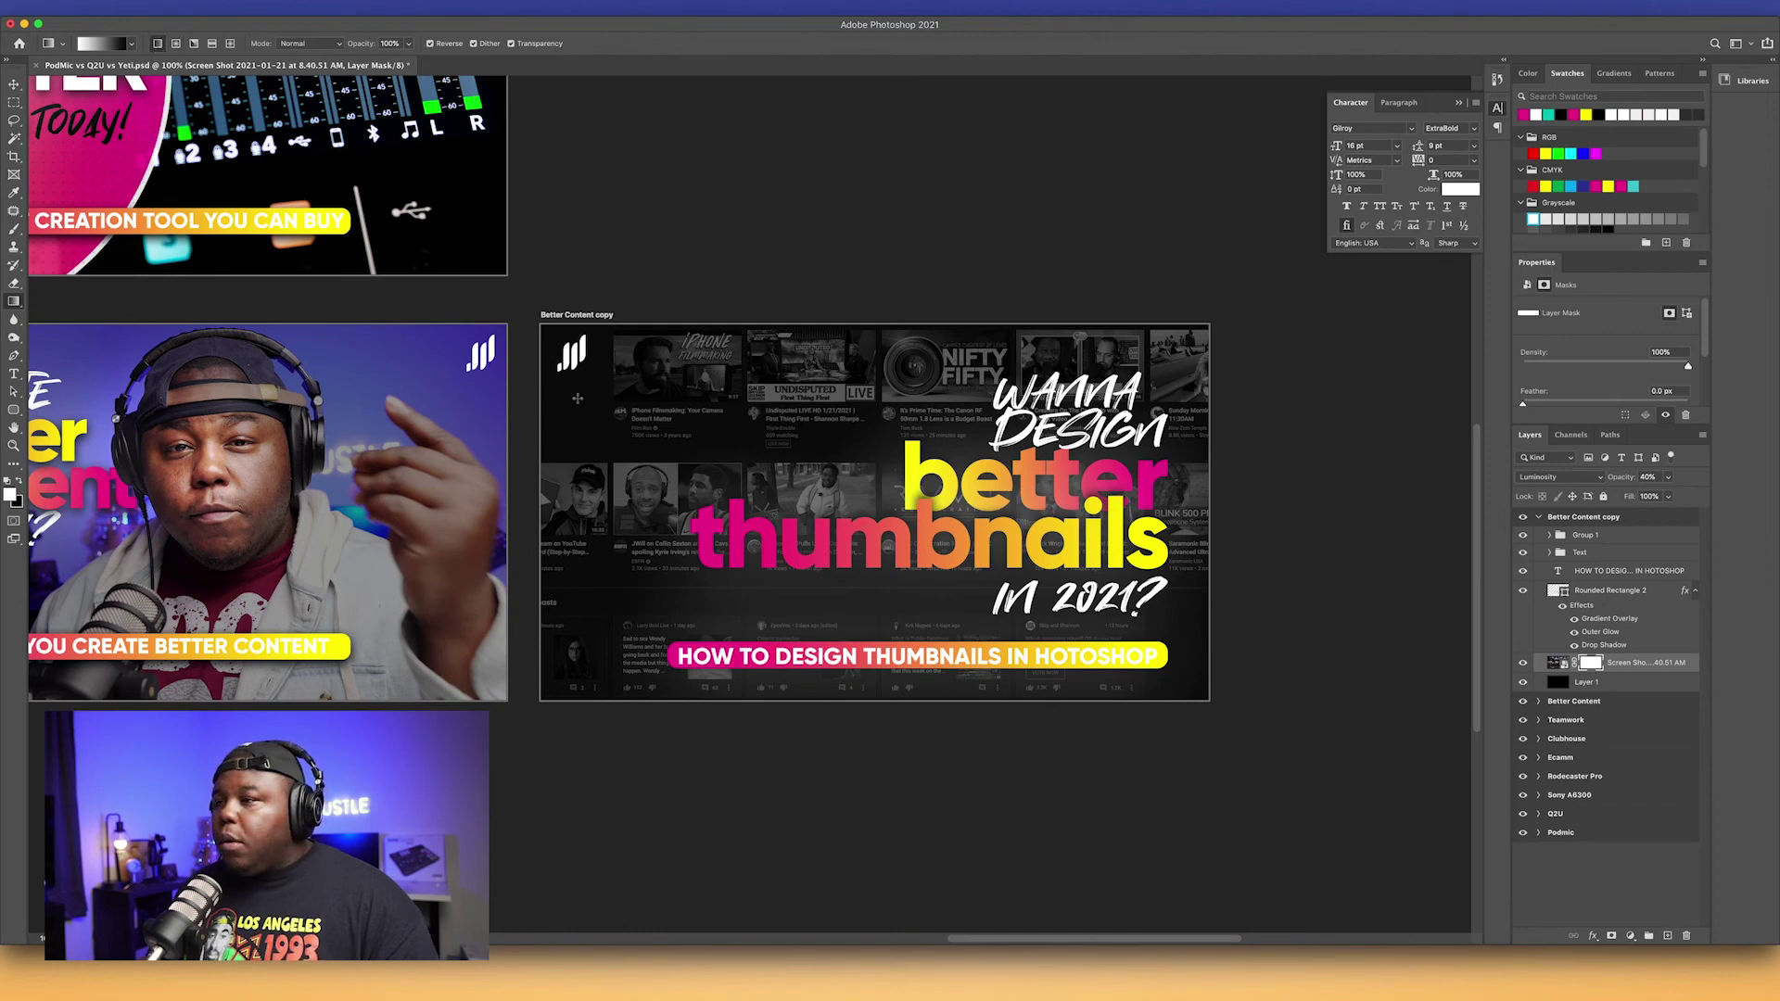
drag(1142, 501, 634, 507)
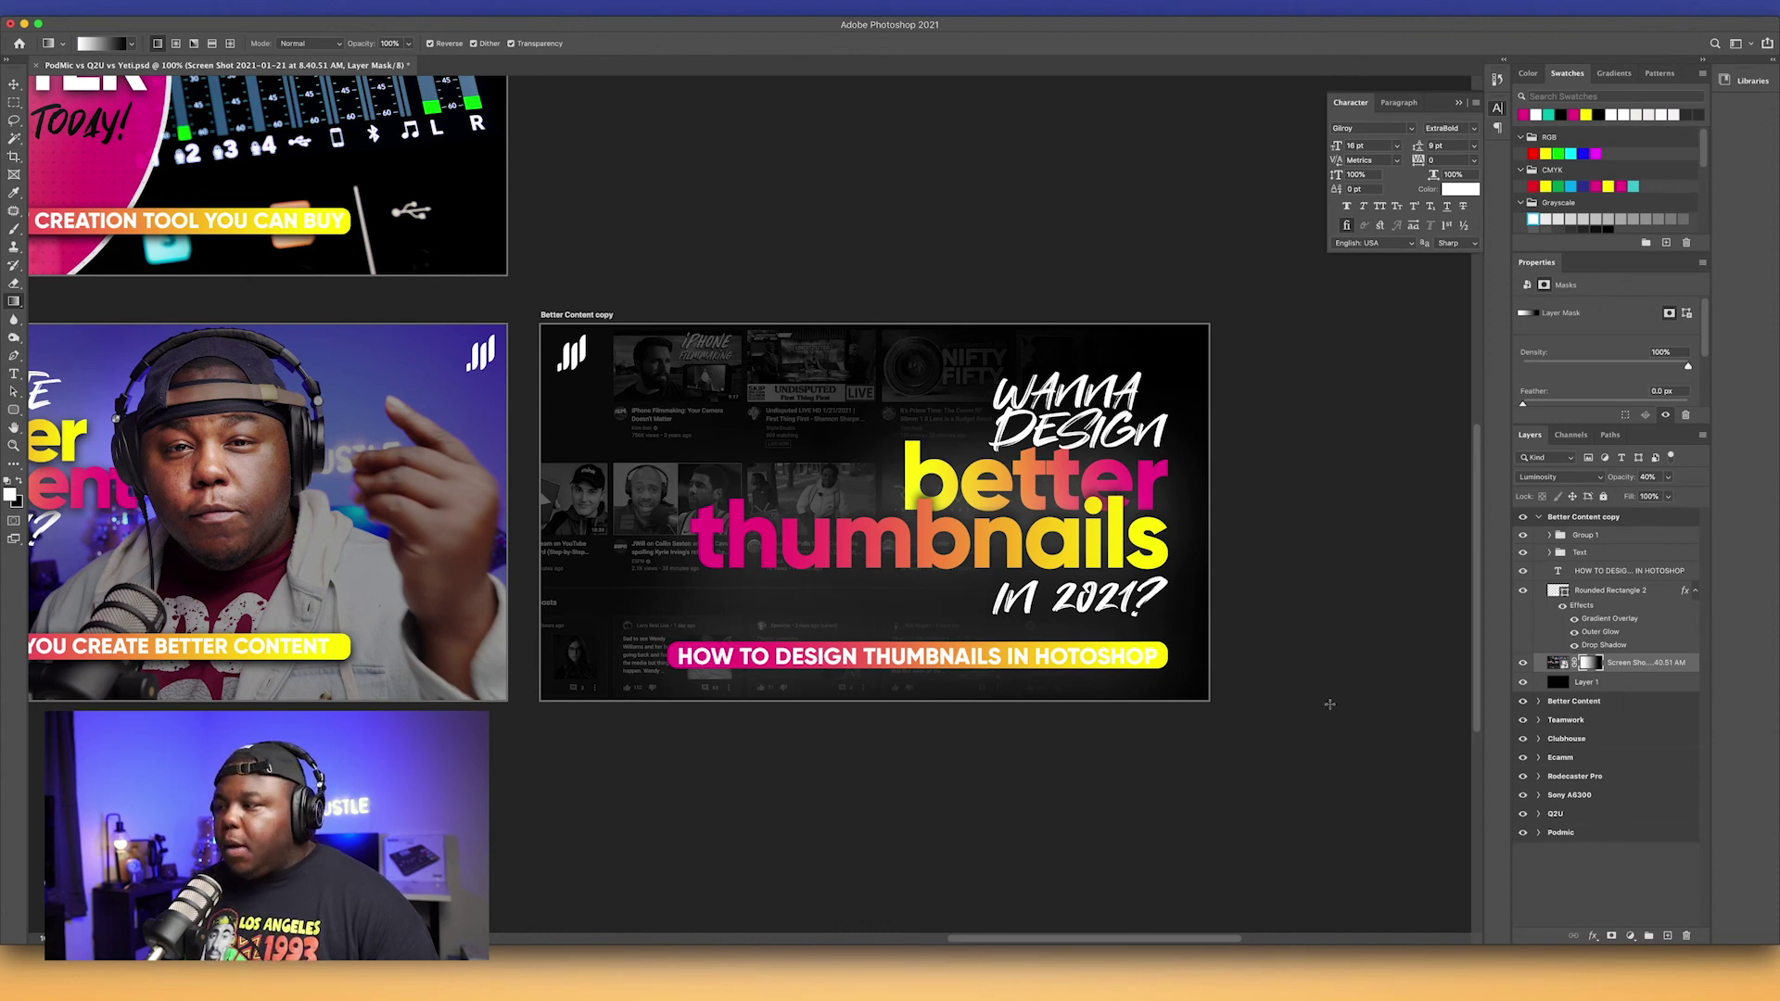
right_click(1589, 661)
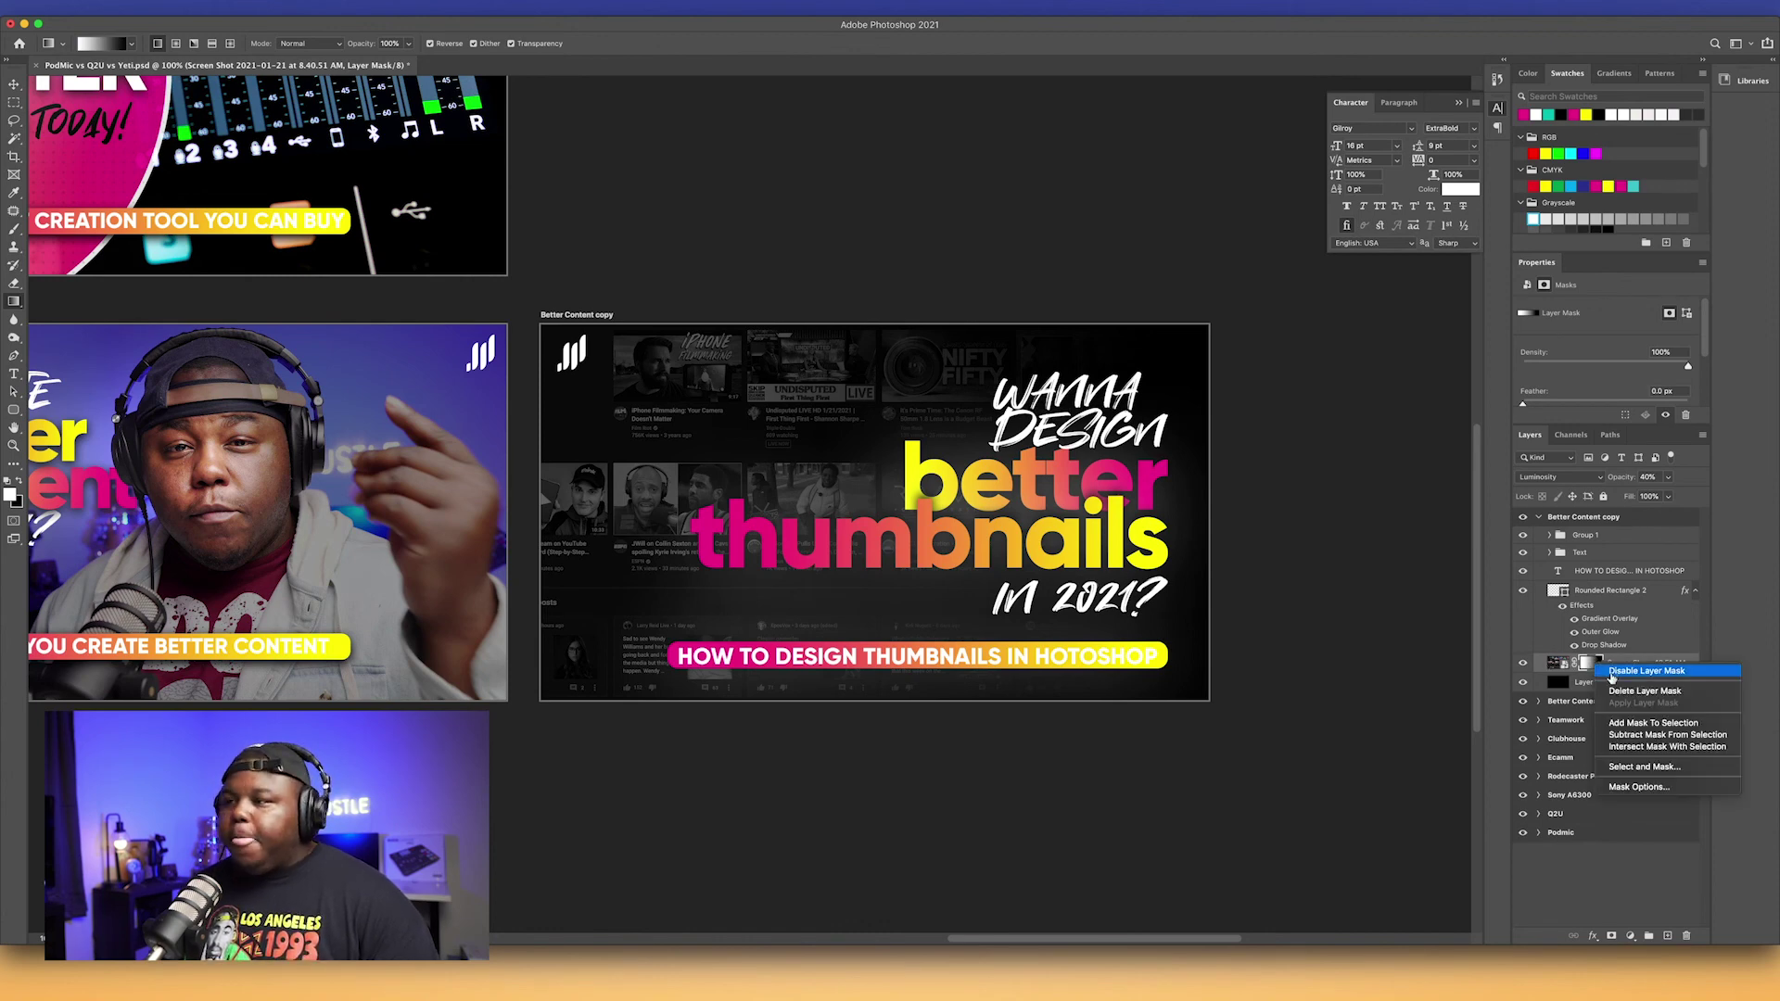
click(1610, 674)
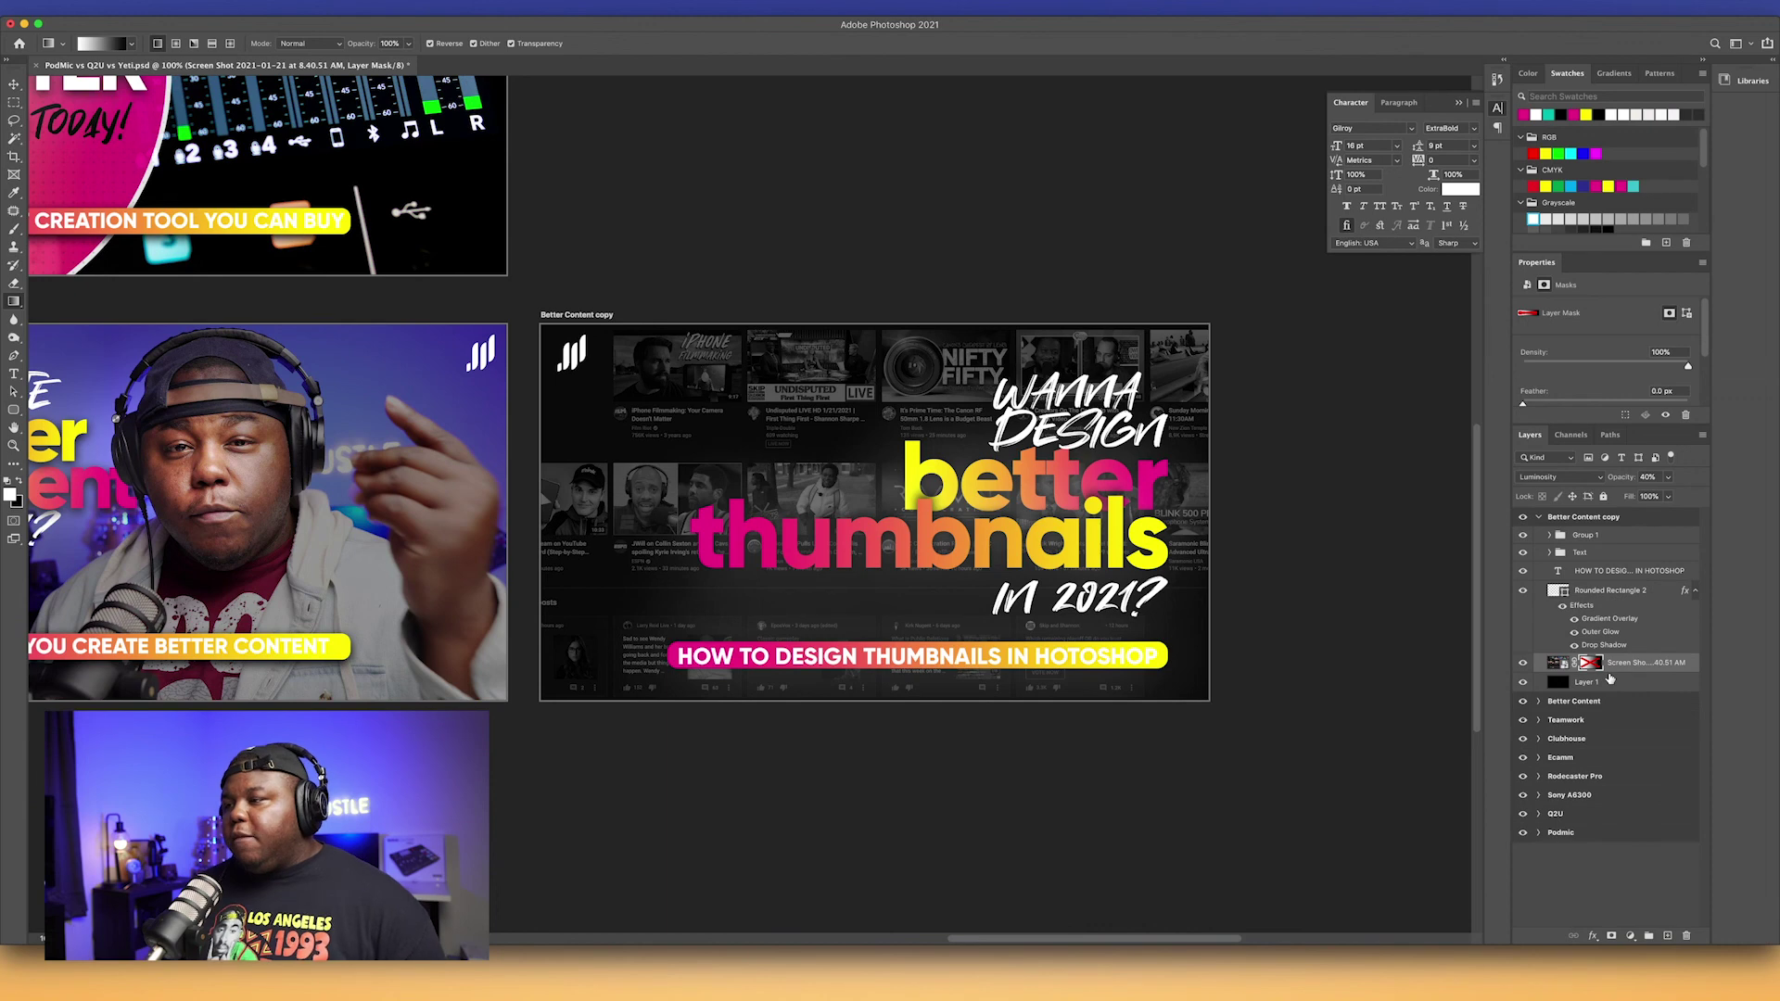